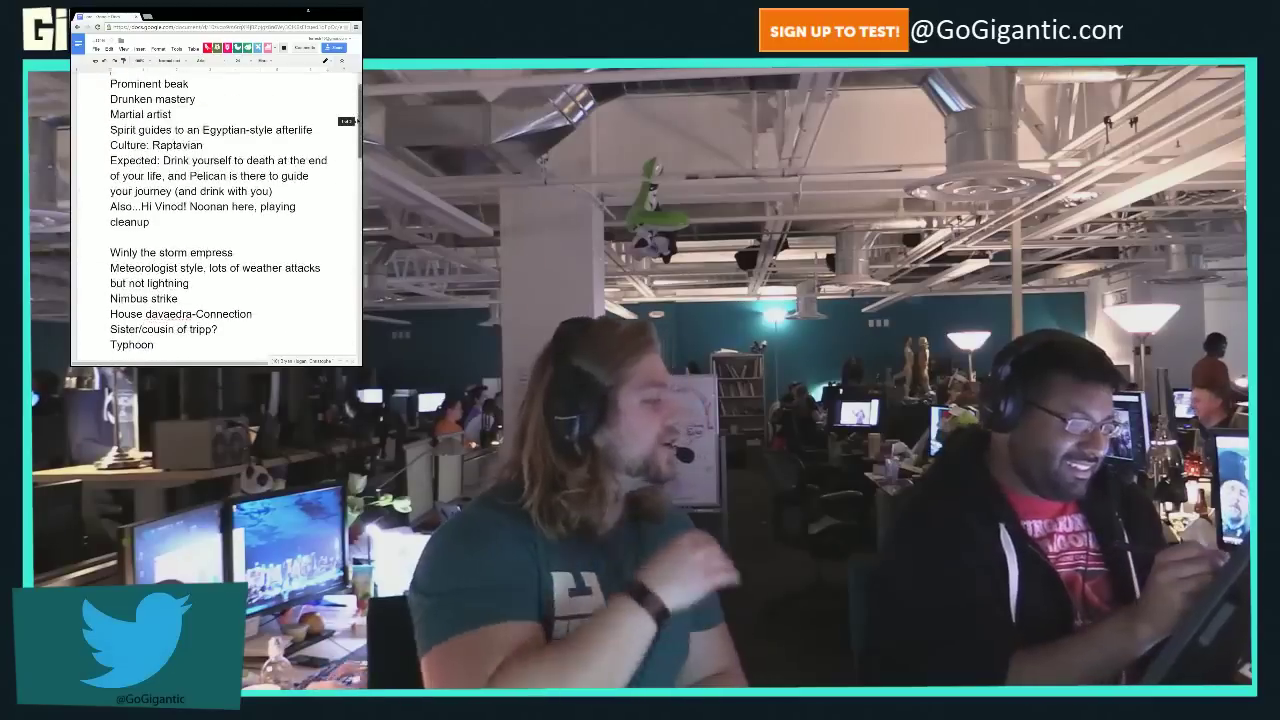
Complete the last storm empress note so it reads "Cares about the innocents hurt by the storms", making "innocent" plural.
scroll(352, 172, down, 3)
scroll(354, 154, down, 1)
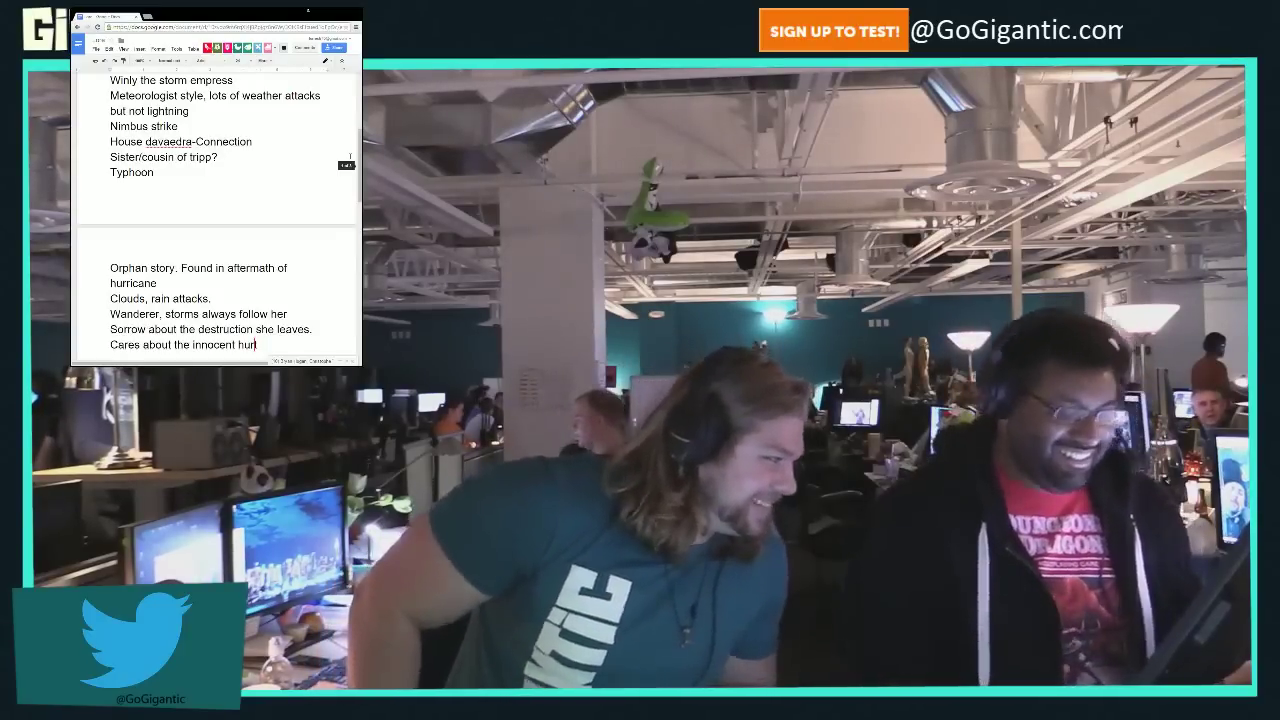
key(Left)
key(Left)
key(Left)
key(Left)
key(Left)
text(s)
key(End)
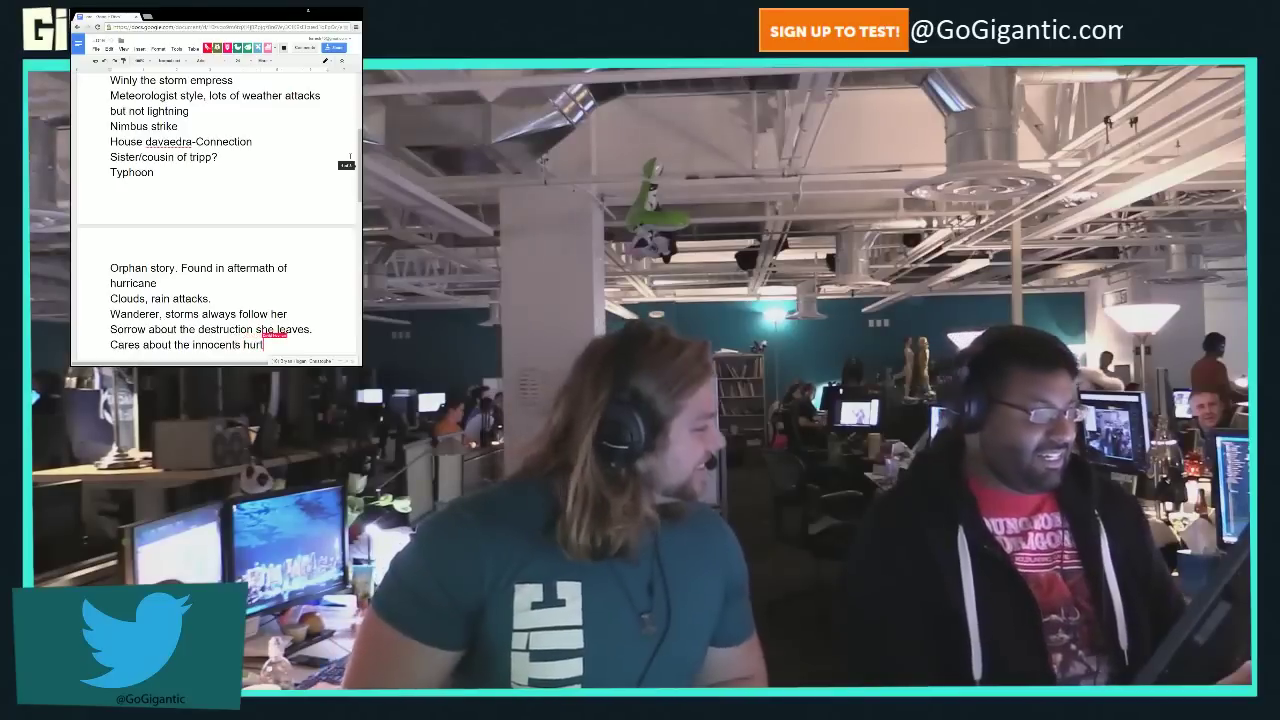
text(by the sto)
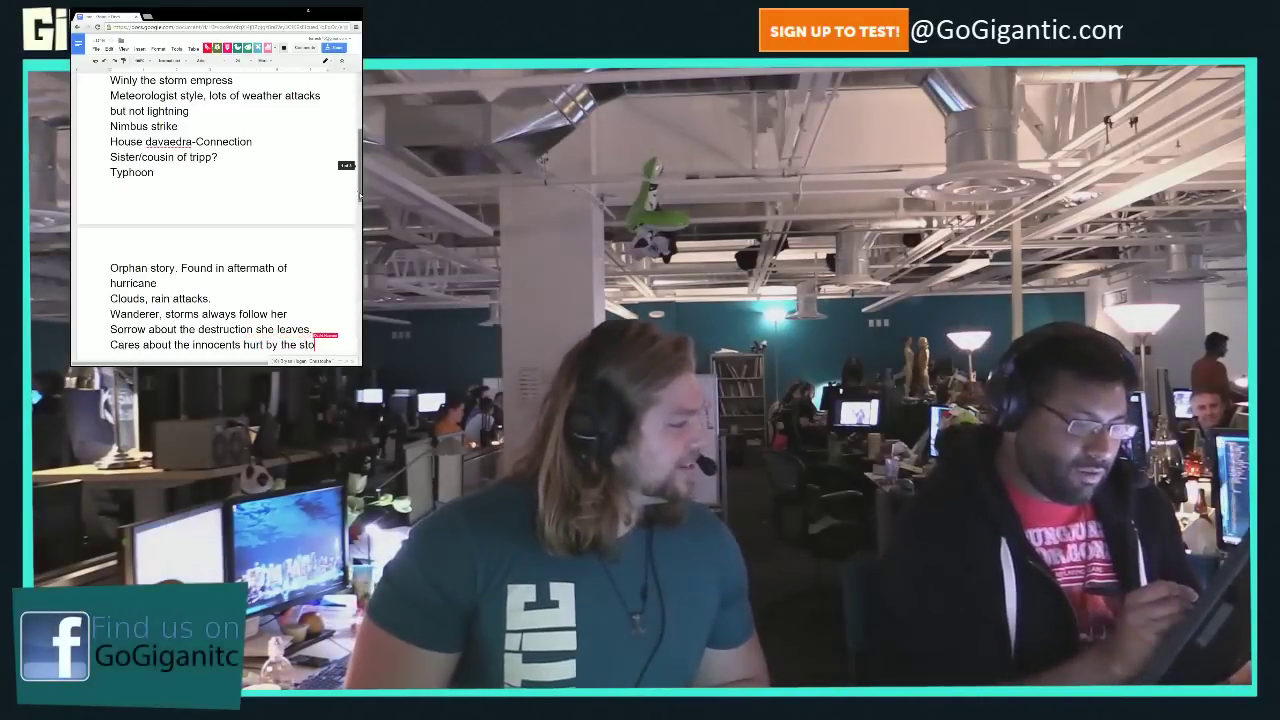
Review the Winly the storm empress notes in the Lore document, from her weather attacks to her orphan backstory.
scroll(350, 157, up, 3)
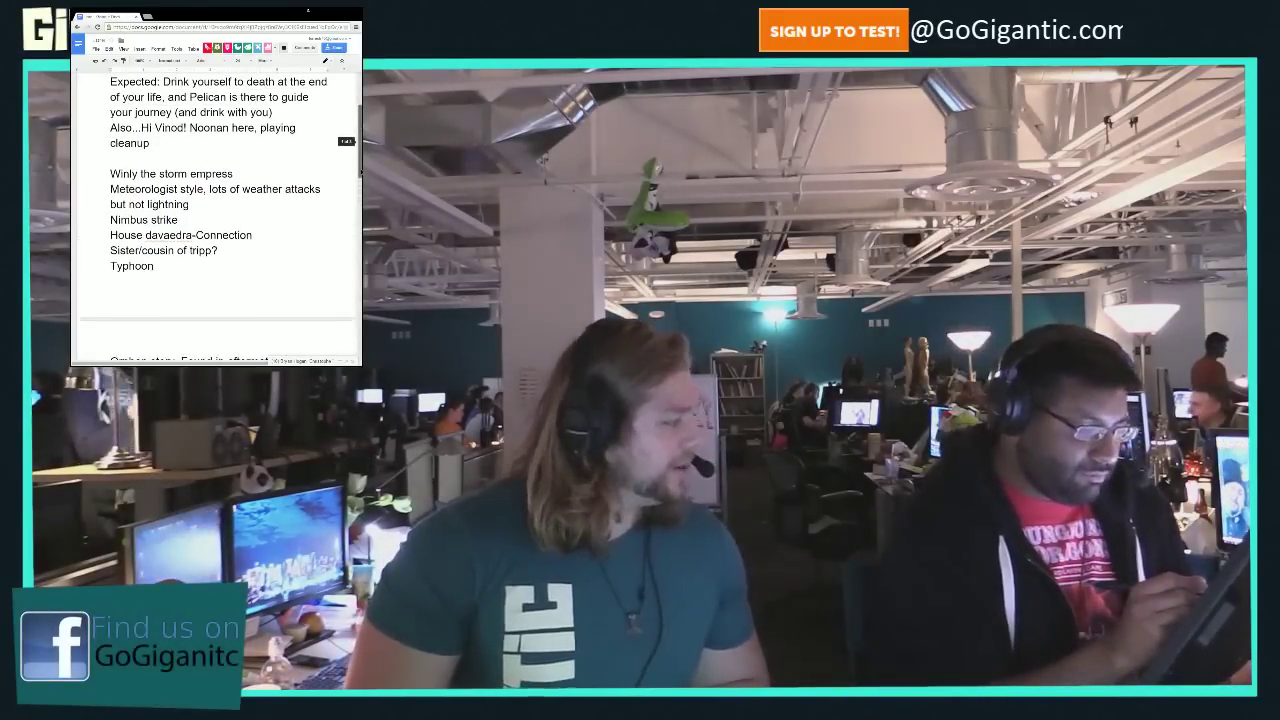
scroll(350, 157, up, 2)
scroll(350, 157, down, 2)
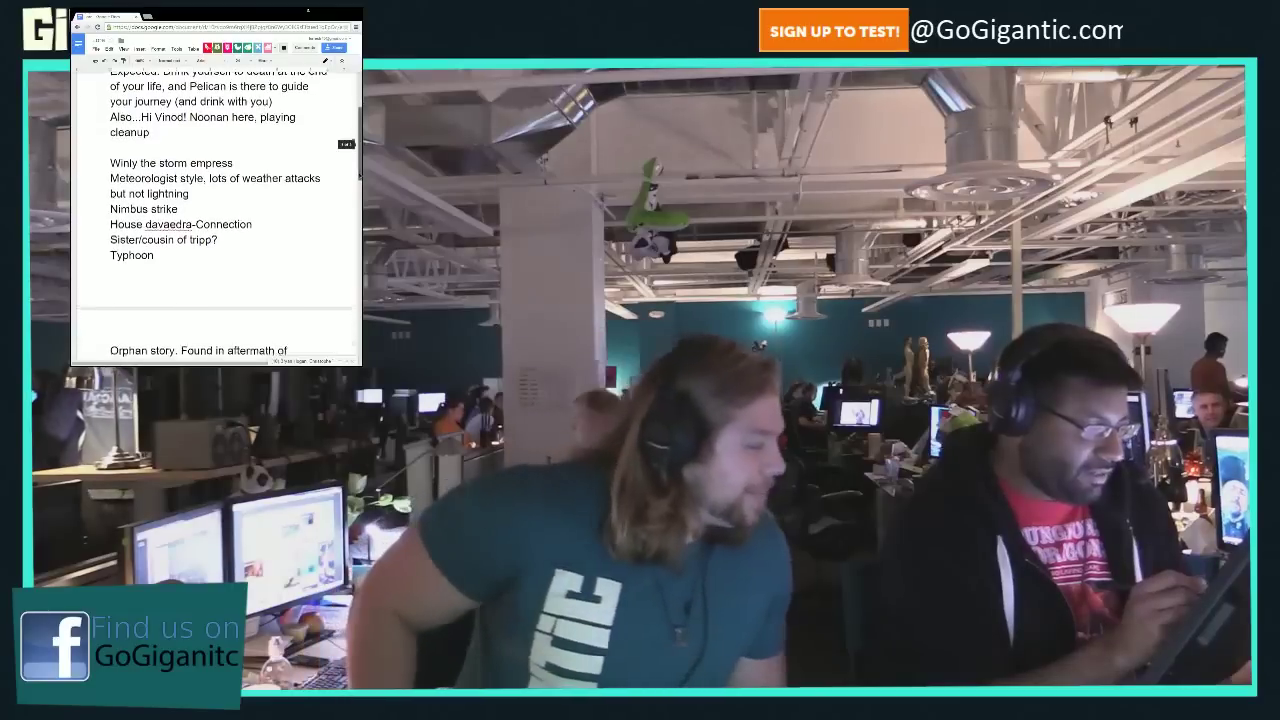
scroll(350, 157, up, 2)
scroll(350, 157, up, 1)
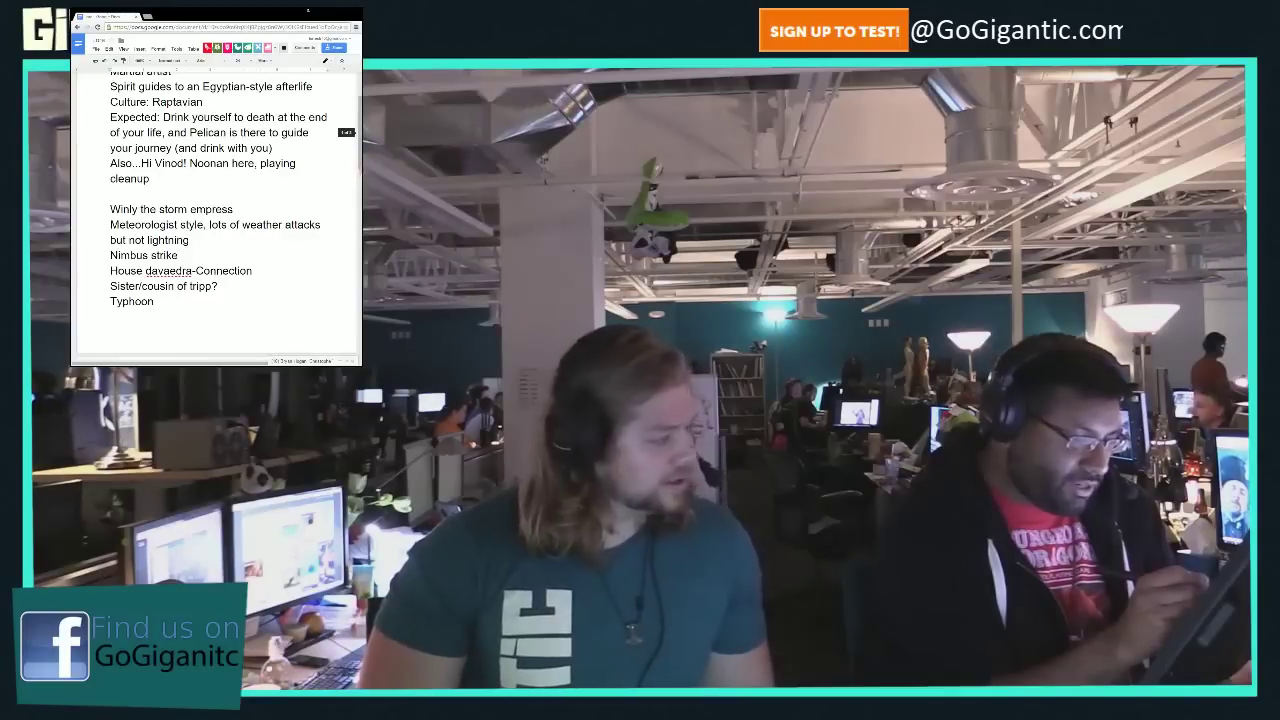
scroll(300, 151, down, 1)
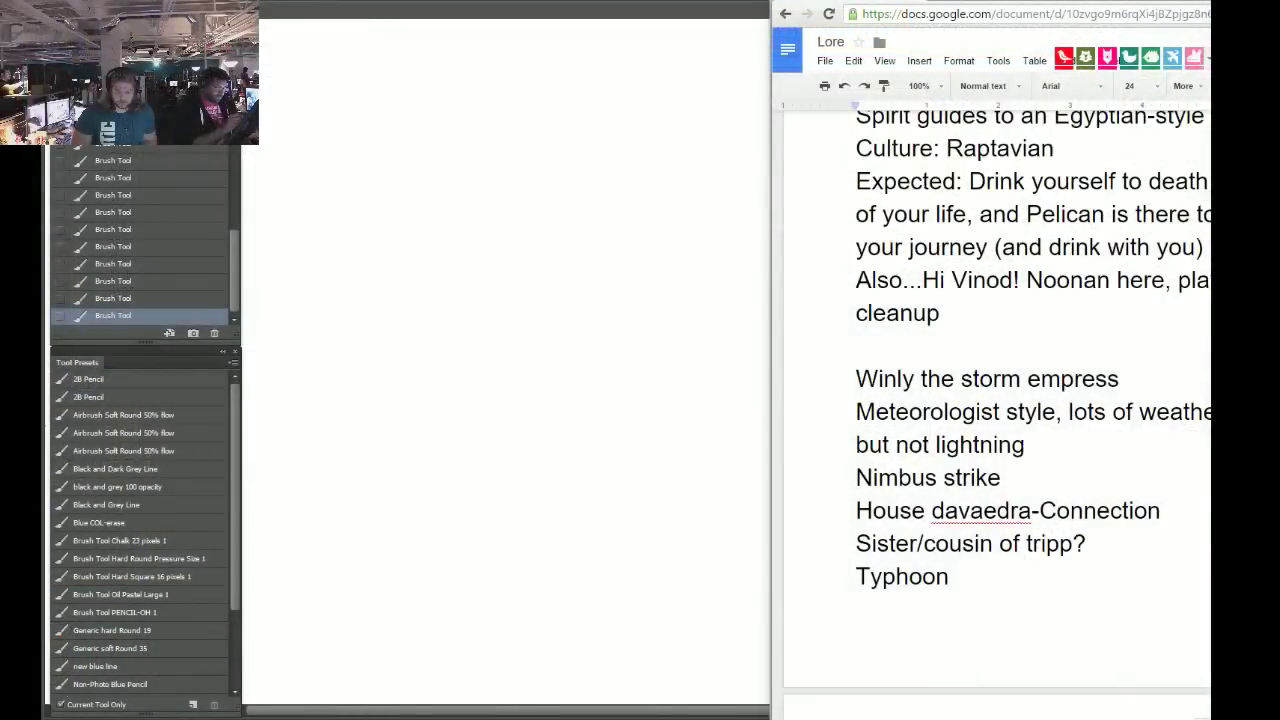
scroll(1000, 400, down, 5)
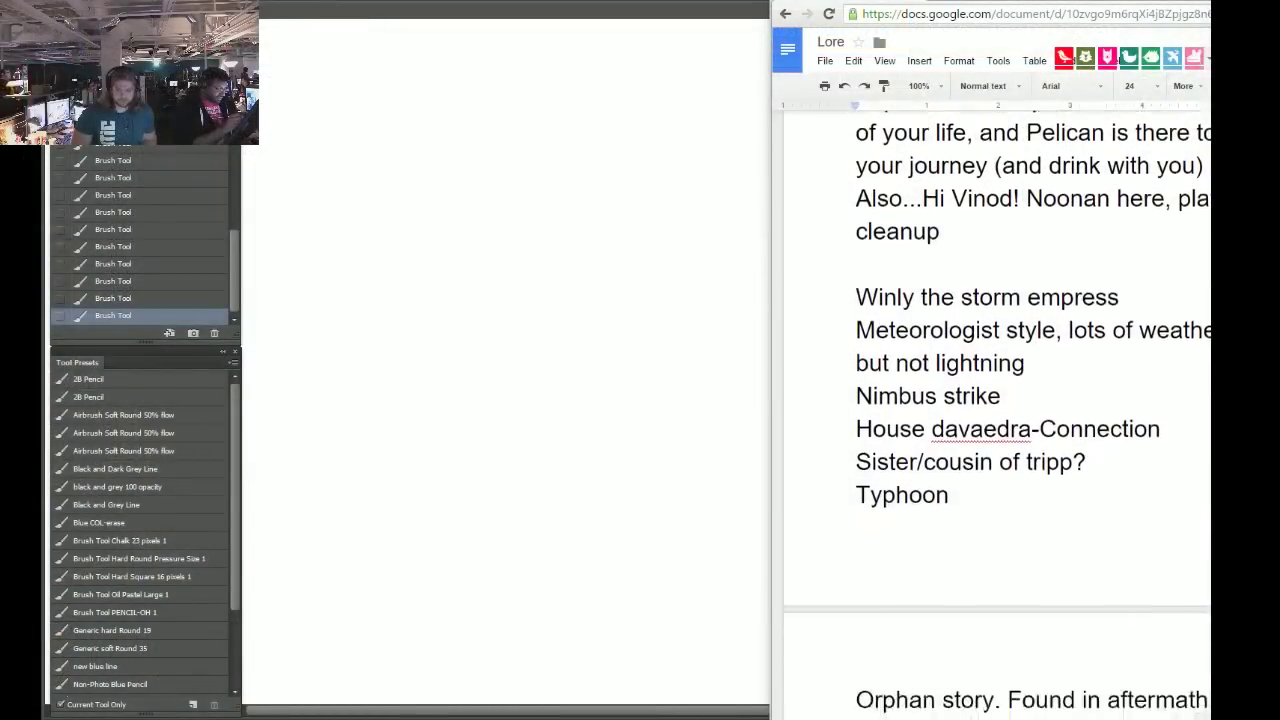
scroll(1000, 400, down, 2)
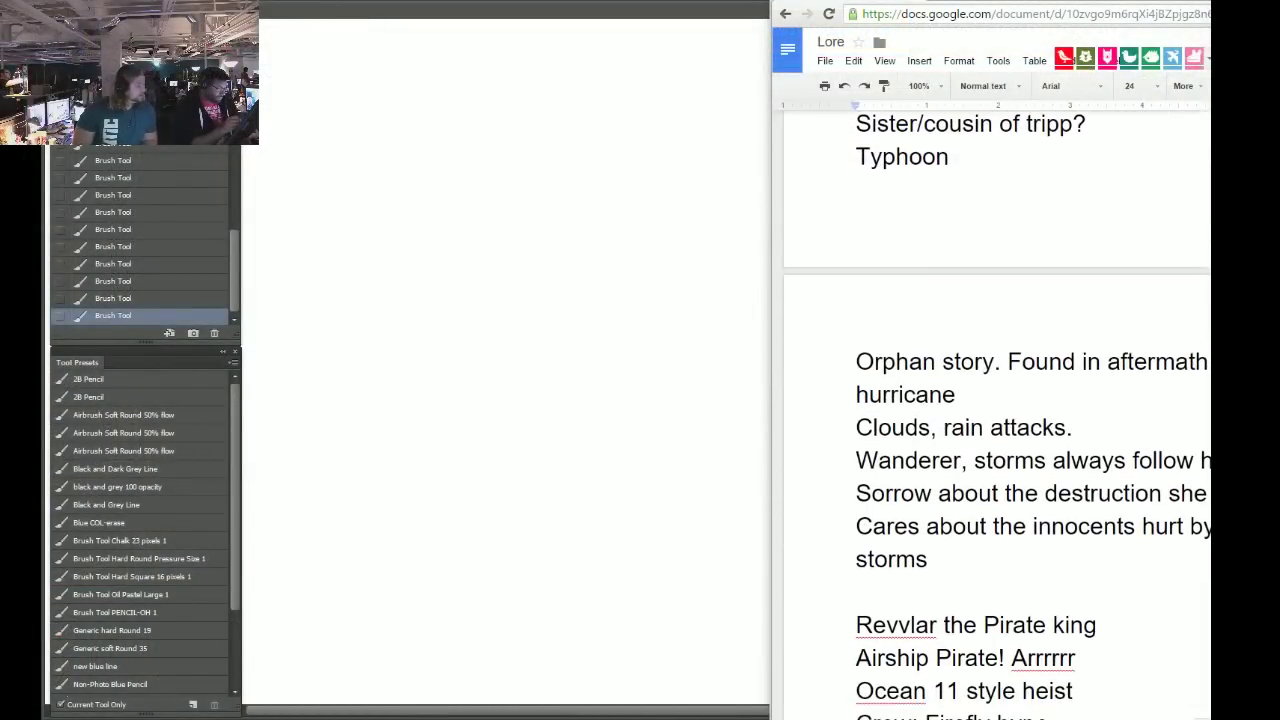
scroll(1000, 400, down, 1)
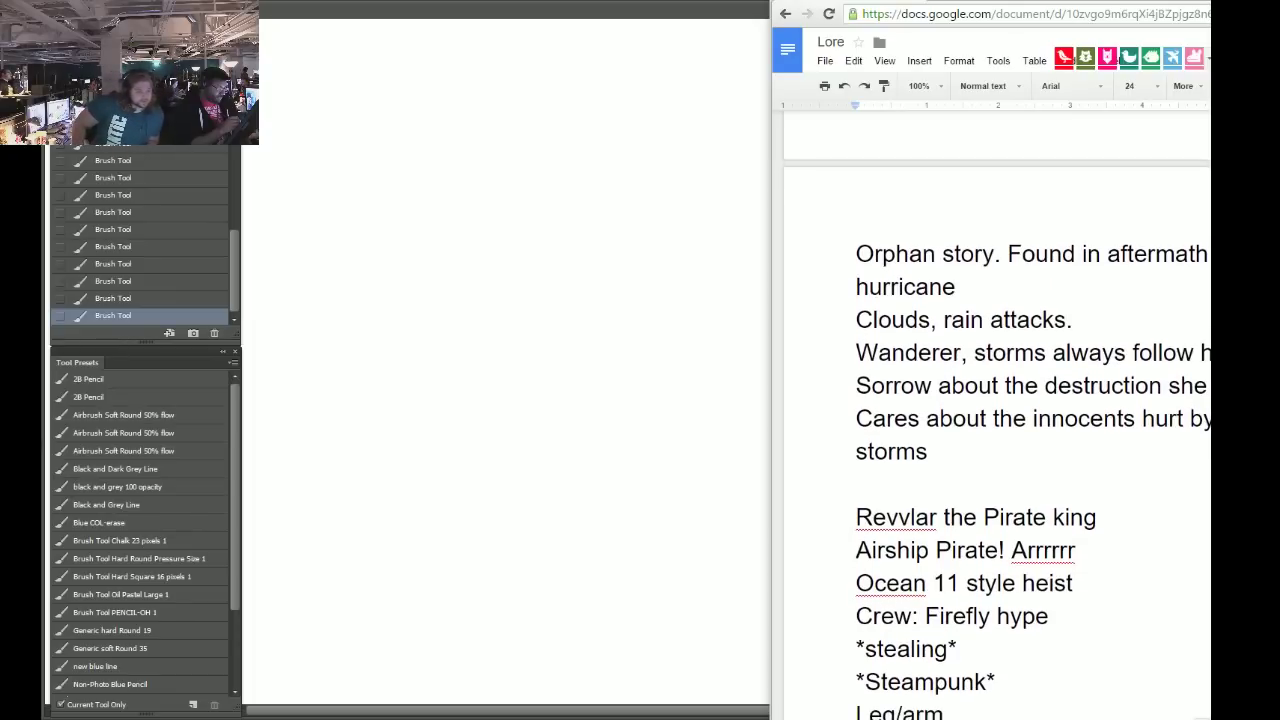
scroll(1000, 400, down, 1)
scroll(1000, 400, up, 3)
scroll(1000, 400, down, 1)
scroll(1000, 400, down, 1)
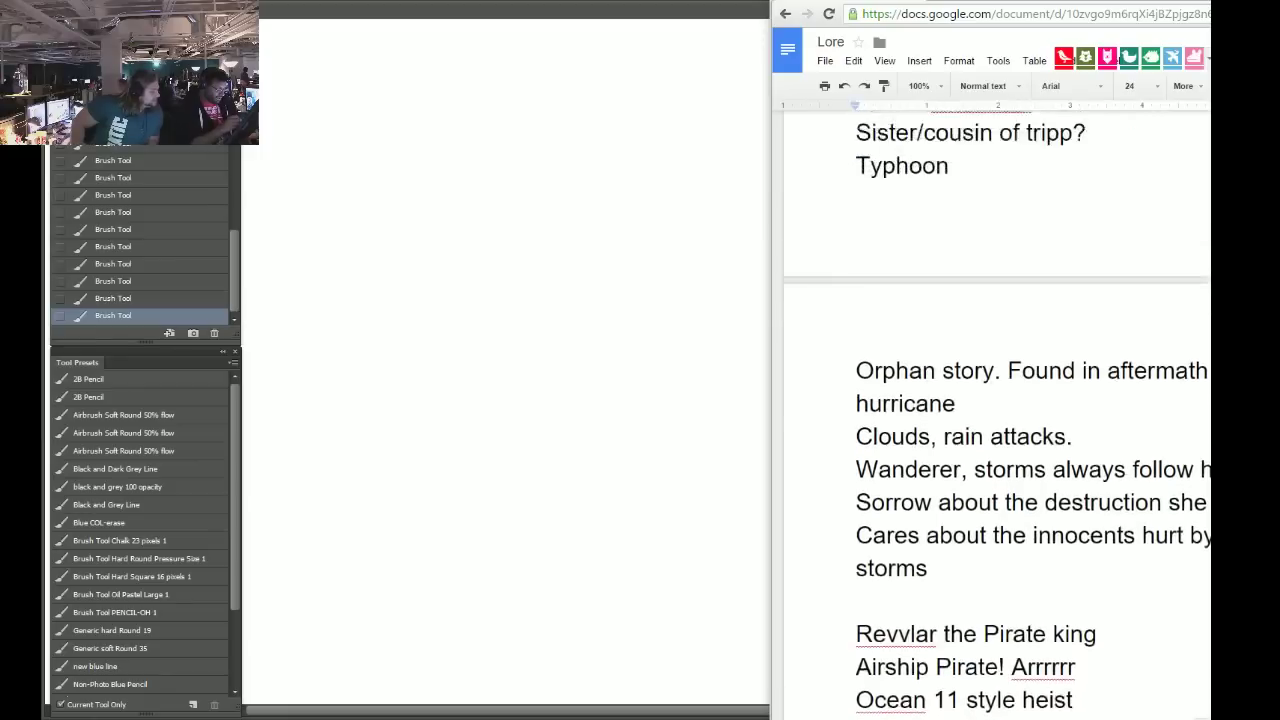
scroll(1000, 400, up, 5)
scroll(1000, 400, down, 3)
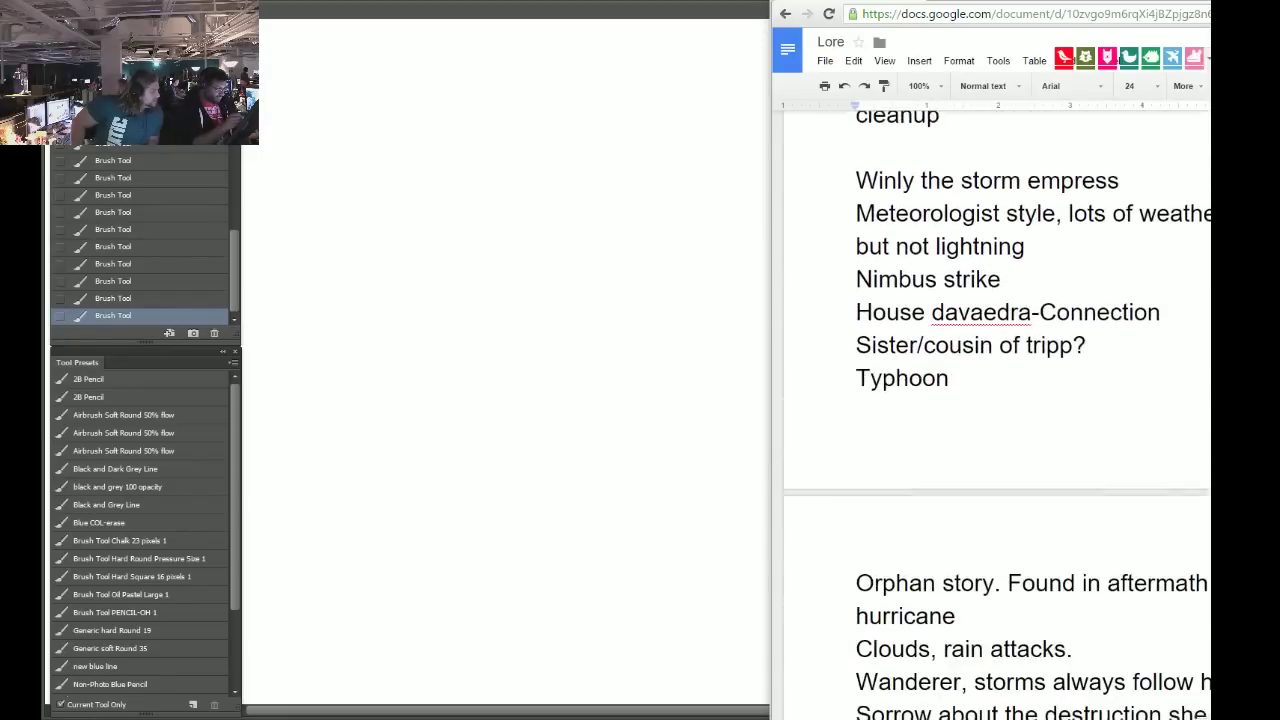
scroll(1000, 400, down, 1)
scroll(1000, 400, up, 2)
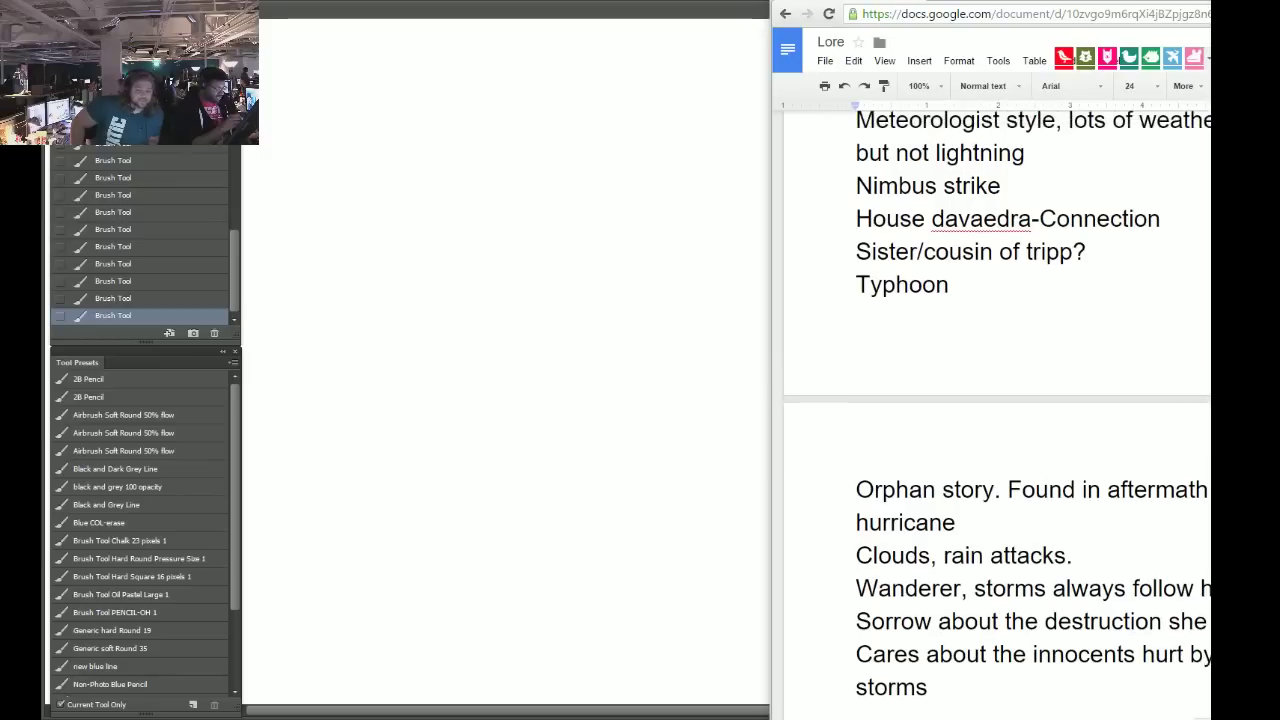
scroll(1000, 400, down, 2)
scroll(1000, 400, down, 1)
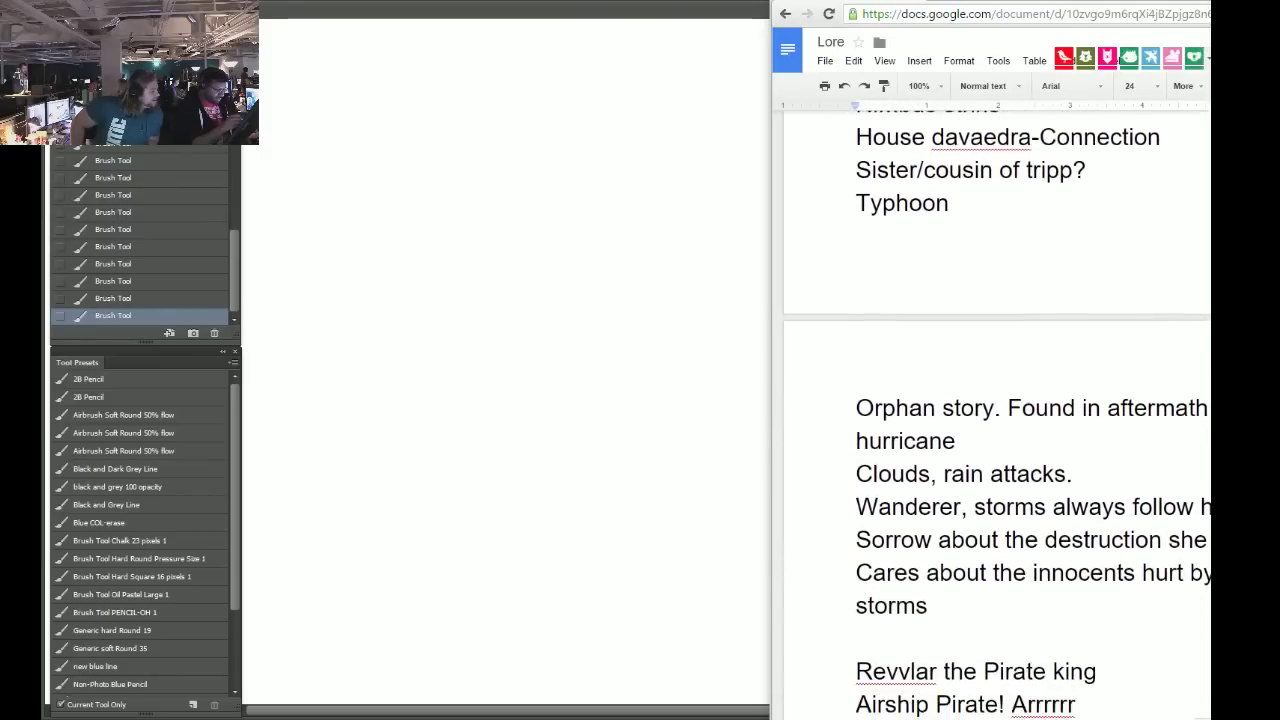
scroll(1000, 400, up, 1)
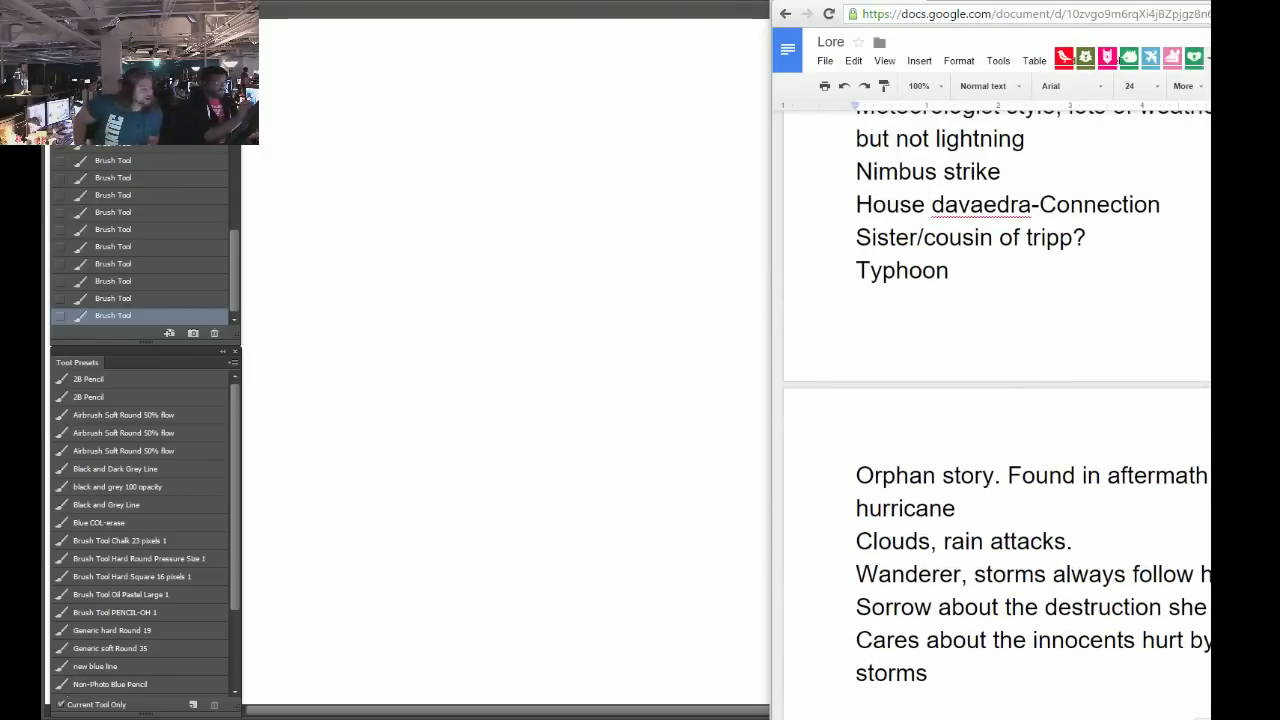
Switch to the blank Photoshop canvas and sketch a head oval with a curved centre line in its upper middle area.
key(alt+Tab)
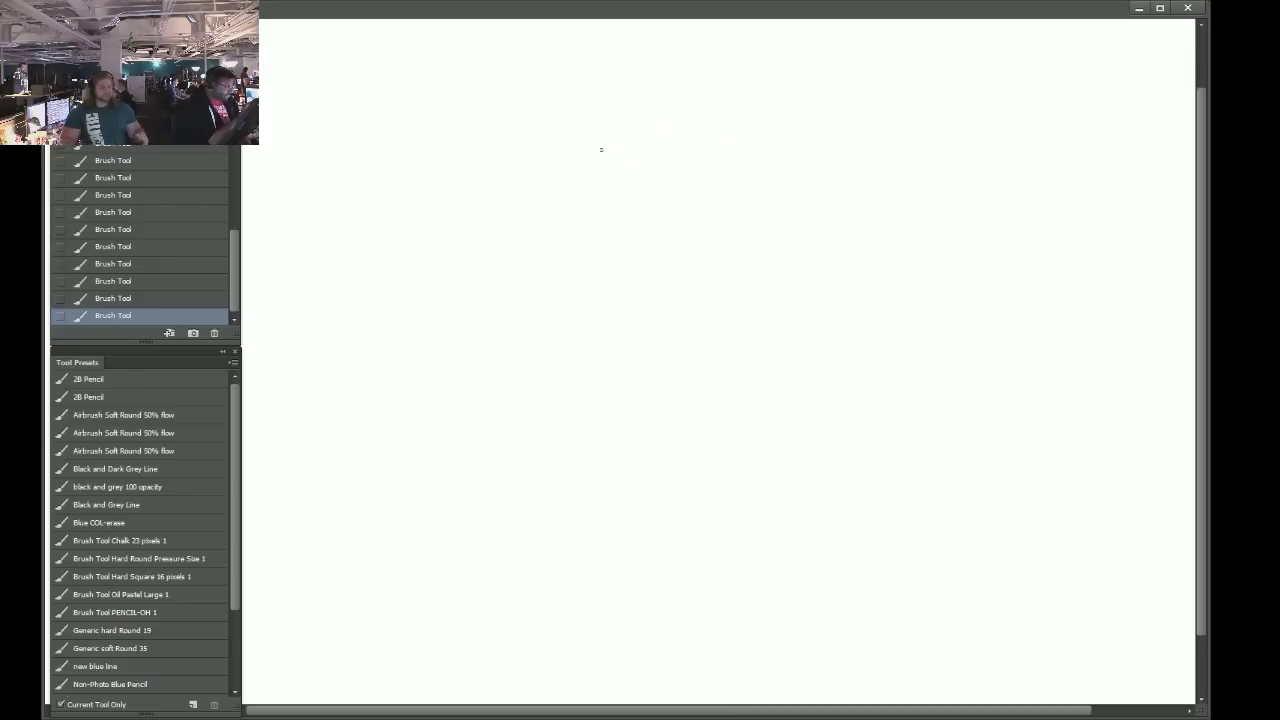
drag(612, 186, 615, 195)
mouse_move(643, 124)
mouse_down()
mouse_move(610, 132)
mouse_move(653, 135)
mouse_up()
mouse_move(603, 146)
mouse_down()
mouse_move(652, 147)
mouse_move(629, 198)
mouse_move(625, 123)
mouse_move(626, 184)
mouse_move(608, 132)
mouse_move(657, 168)
mouse_up()
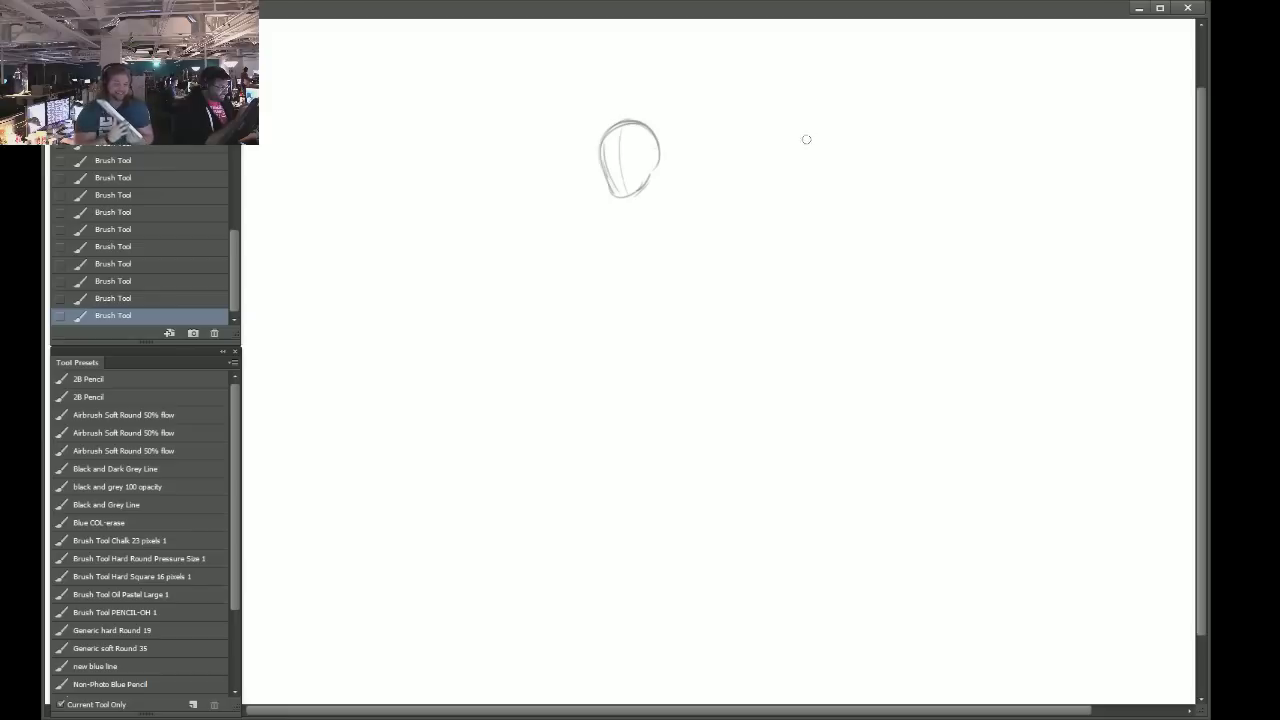
Sketch a smaller second head with facial guide lines, a neck and sloping shoulders to the right of the first head.
mouse_move(806, 137)
mouse_down()
mouse_move(811, 98)
mouse_move(815, 140)
mouse_move(818, 102)
mouse_move(829, 122)
mouse_move(815, 150)
mouse_move(845, 151)
mouse_up()
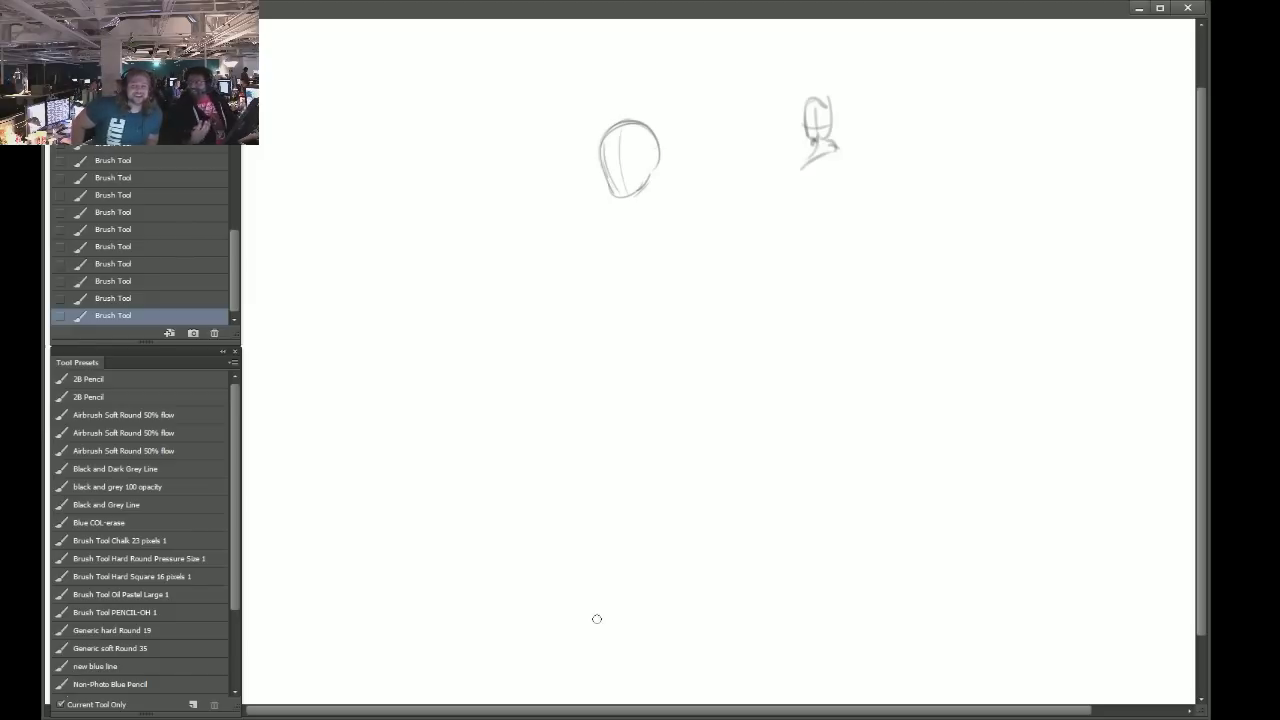
drag(822, 146, 857, 158)
mouse_move(805, 118)
mouse_down()
mouse_move(830, 101)
mouse_move(828, 136)
mouse_up()
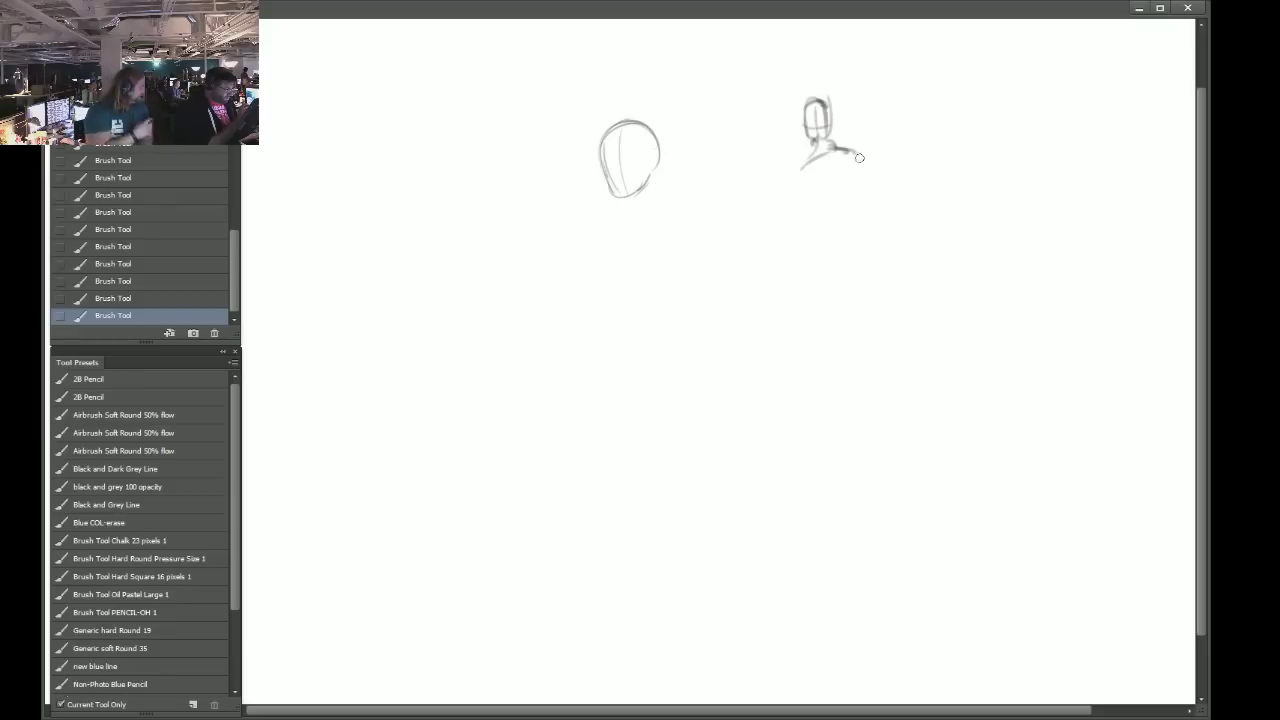
Try roughing in the small figure's raised outstretched arm with a dark hand, its torso and waist, and a thick opposite forearm.
mouse_move(830, 150)
mouse_down()
mouse_move(902, 138)
mouse_move(863, 142)
mouse_move(926, 118)
mouse_up()
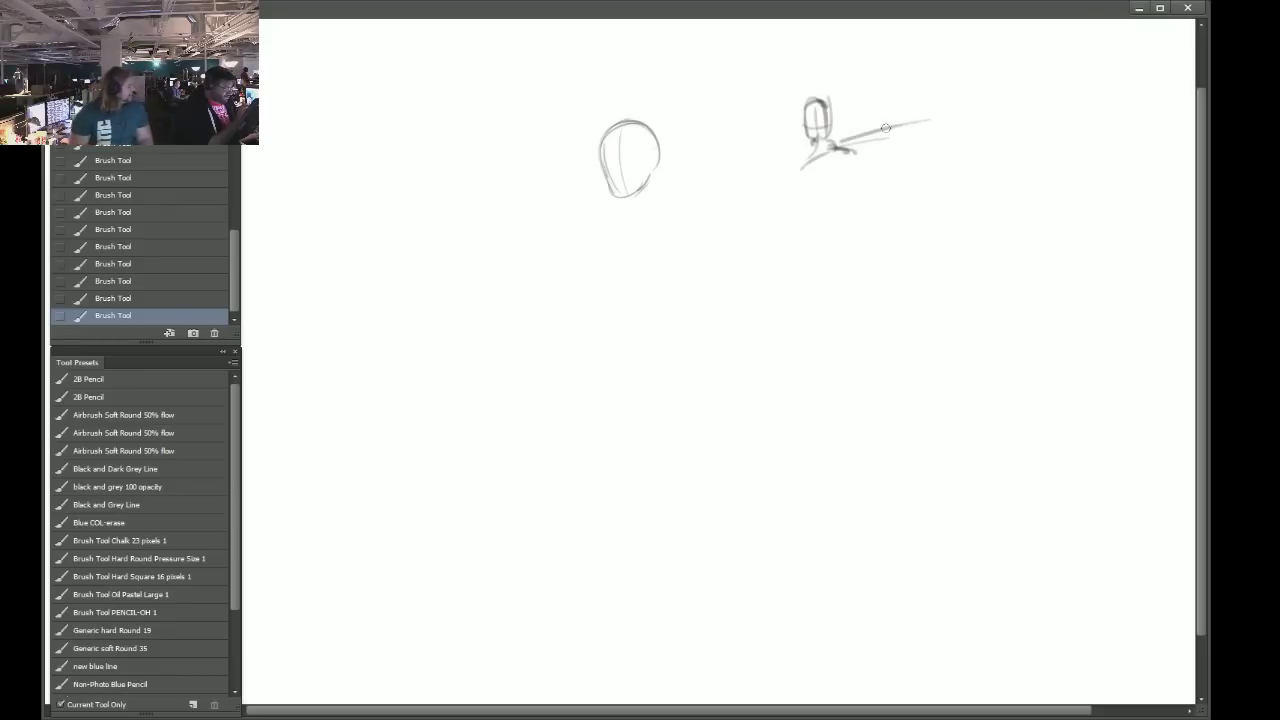
drag(845, 147, 929, 110)
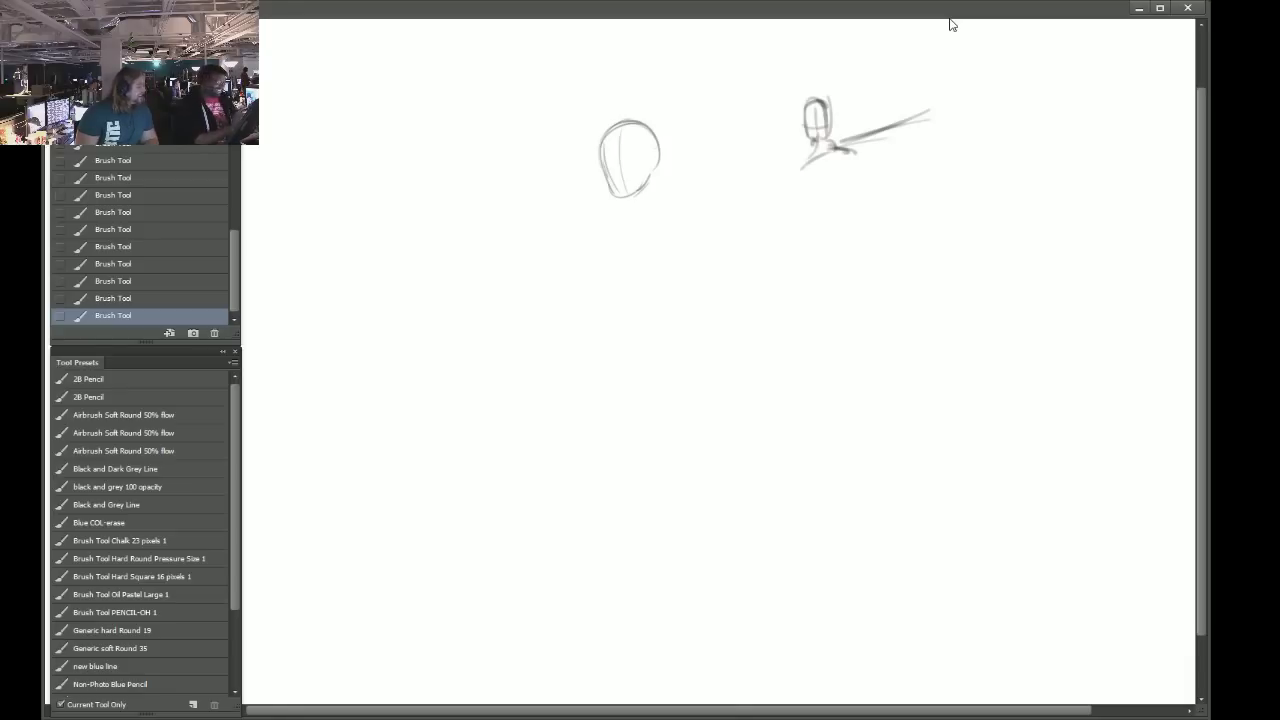
drag(866, 134, 938, 100)
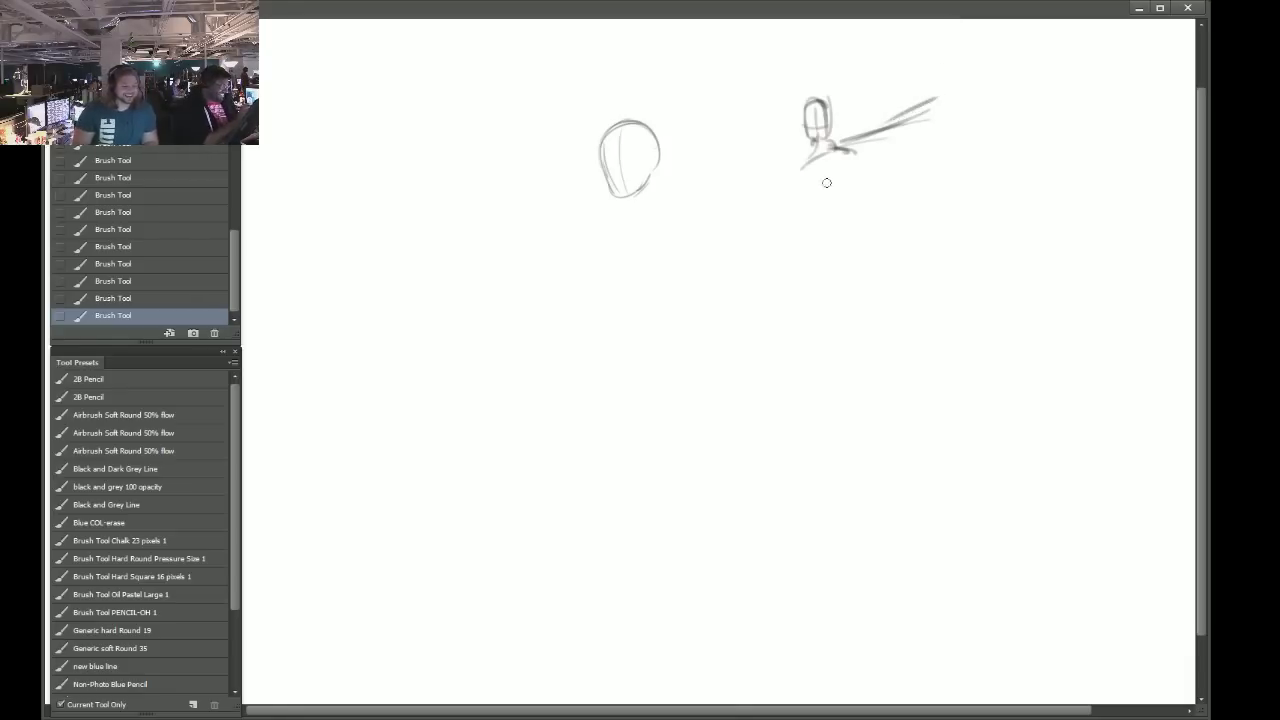
drag(850, 166, 829, 206)
mouse_move(807, 162)
mouse_down()
mouse_move(801, 204)
mouse_move(840, 186)
mouse_move(801, 226)
mouse_move(818, 229)
mouse_up()
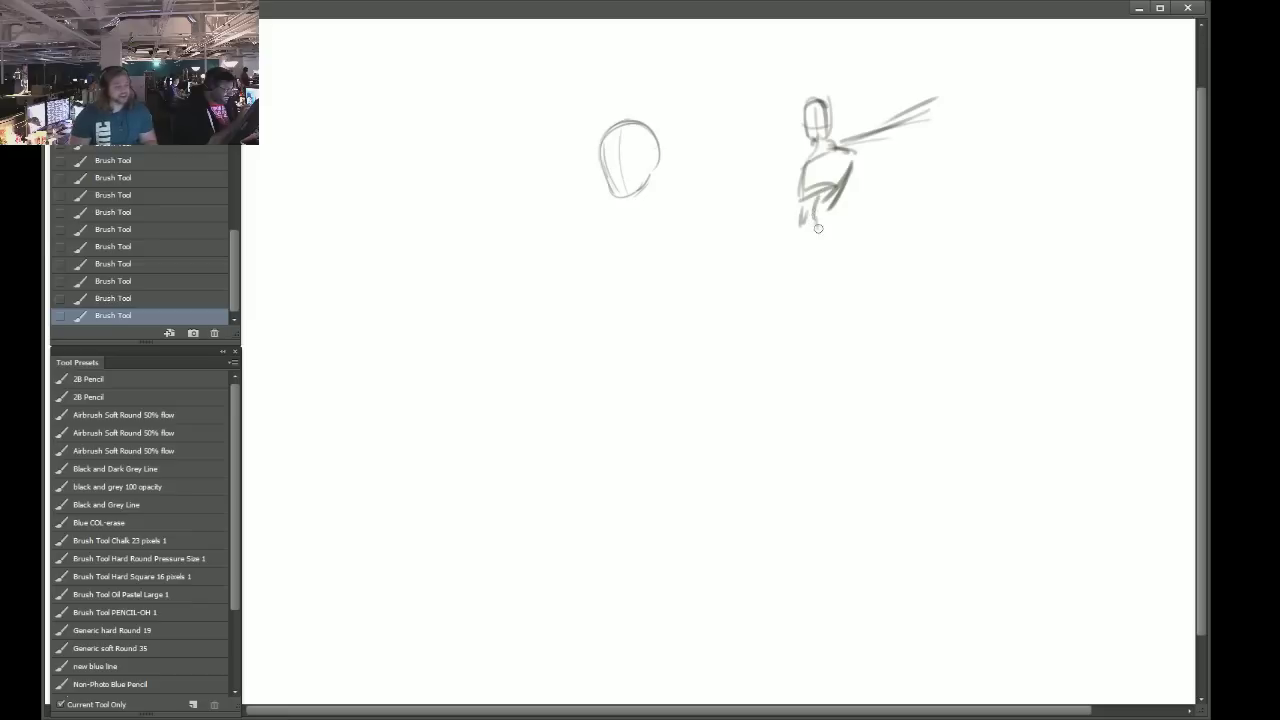
drag(849, 150, 948, 106)
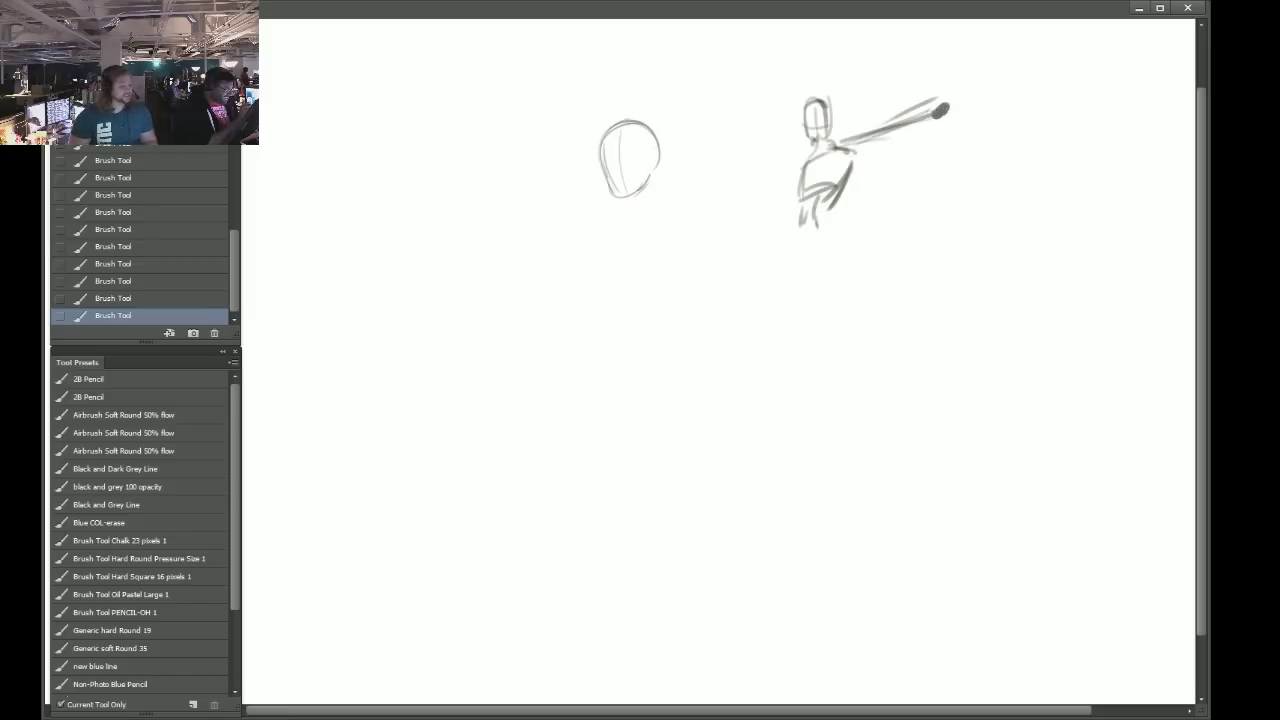
drag(791, 172, 732, 186)
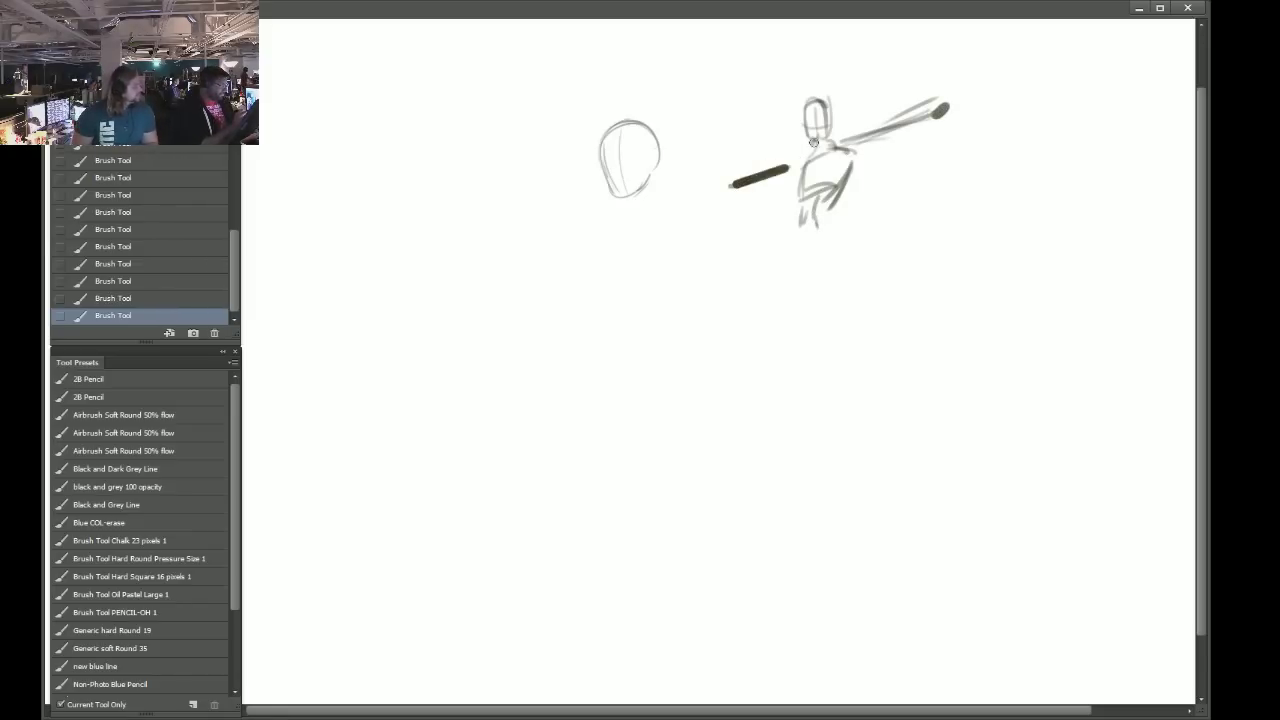
Undo the arm, torso and waist strokes back to the small figure's head and shoulders.
key(ctrl+alt+z)
key(ctrl+alt+z)
key(ctrl+alt+z)
key(ctrl+alt+z)
key(ctrl+alt+z)
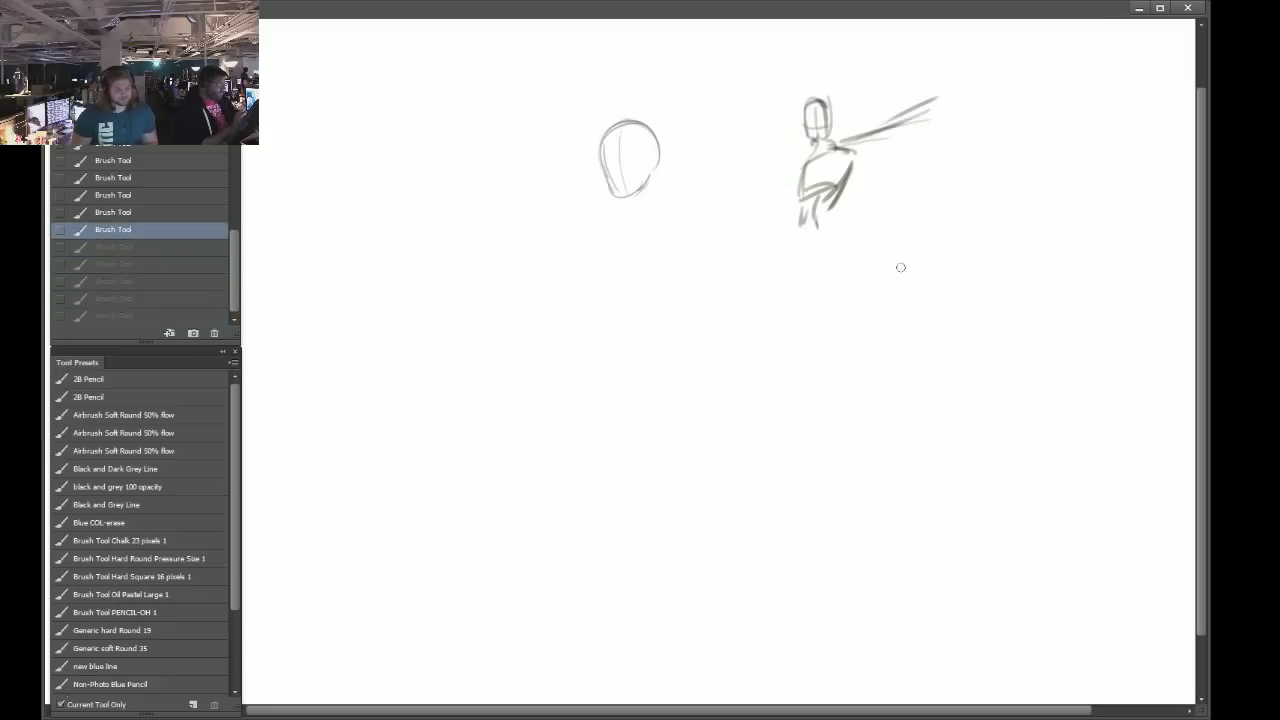
key(ctrl+alt+z)
key(ctrl+alt+z)
key(ctrl+alt+z)
key(ctrl+alt+z)
key(ctrl+alt+z)
key(ctrl+alt+z)
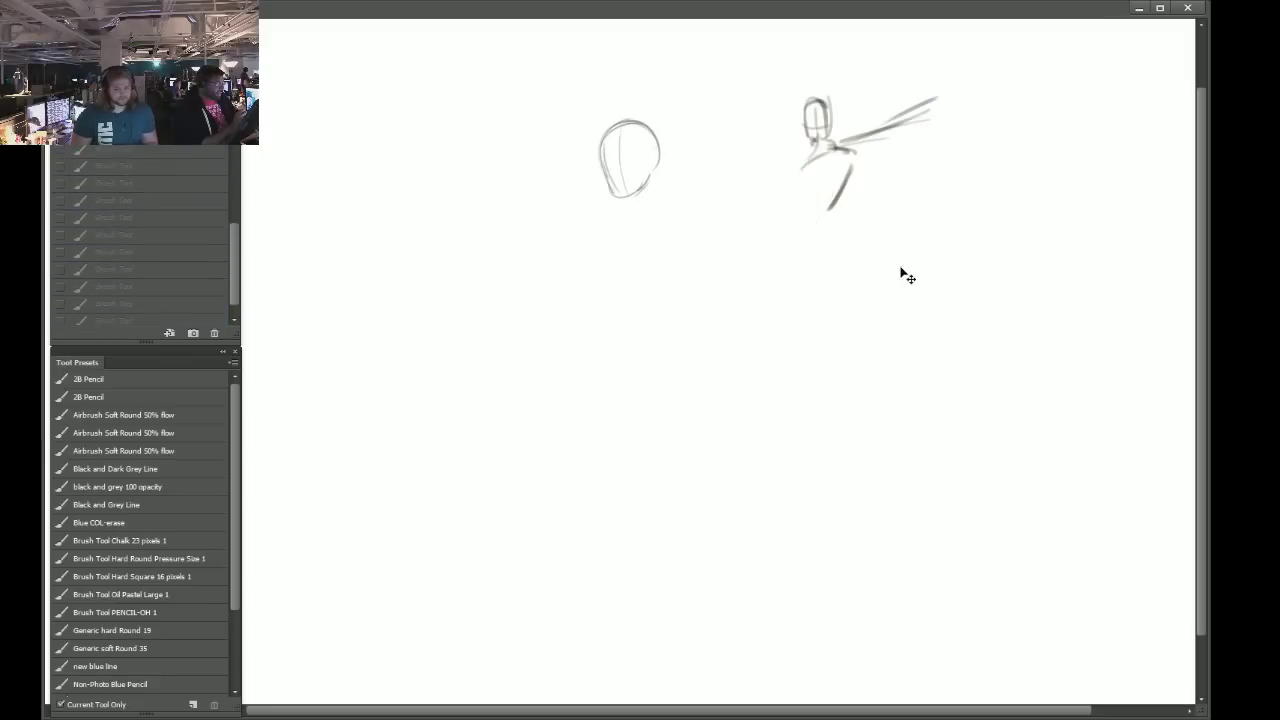
key(ctrl+alt+z)
key(ctrl+alt+z)
key(ctrl+alt+z)
key(ctrl+alt+z)
key(ctrl+alt+z)
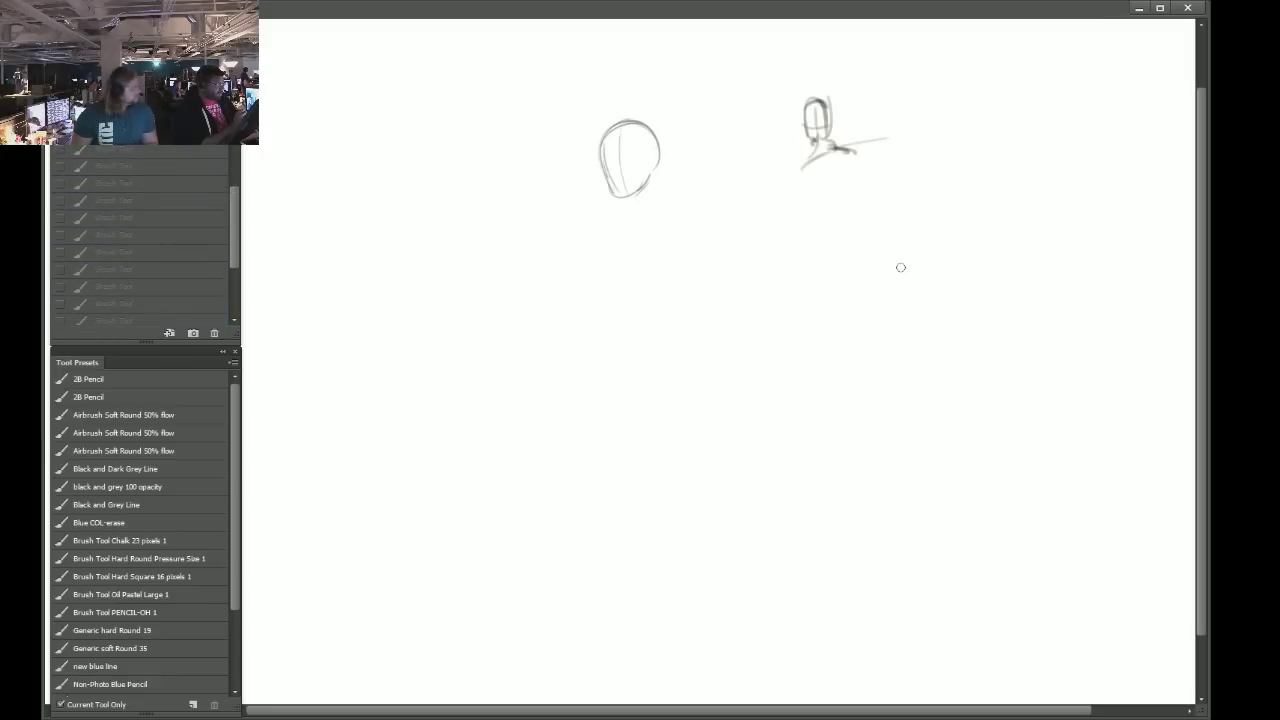
key(ctrl+alt+z)
Sketch the small figure's raised outstretched arm with a hand oval, a tapered torso with chest lines, and the bent opposite arm.
mouse_move(820, 138)
mouse_down()
mouse_move(848, 153)
mouse_move(804, 205)
mouse_move(806, 163)
mouse_move(806, 208)
mouse_move(848, 150)
mouse_move(949, 103)
mouse_up()
drag(852, 152, 949, 100)
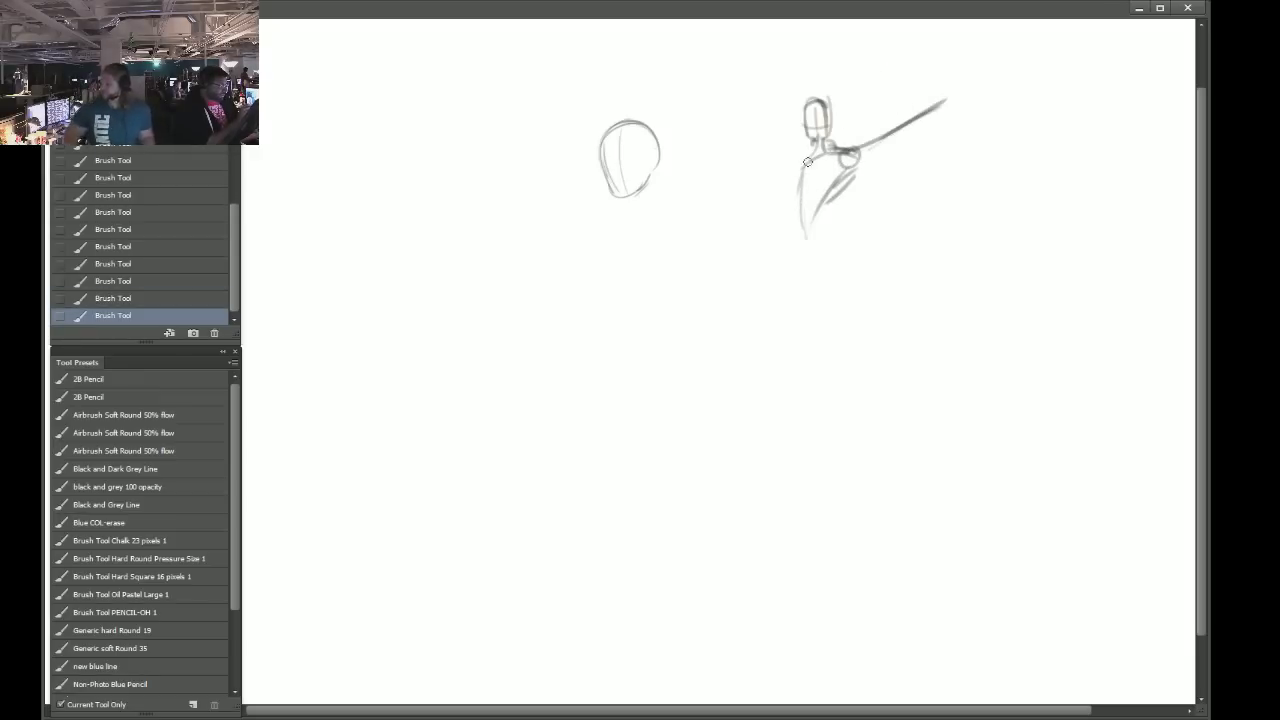
mouse_move(808, 162)
mouse_down()
mouse_move(767, 173)
mouse_move(787, 116)
mouse_up()
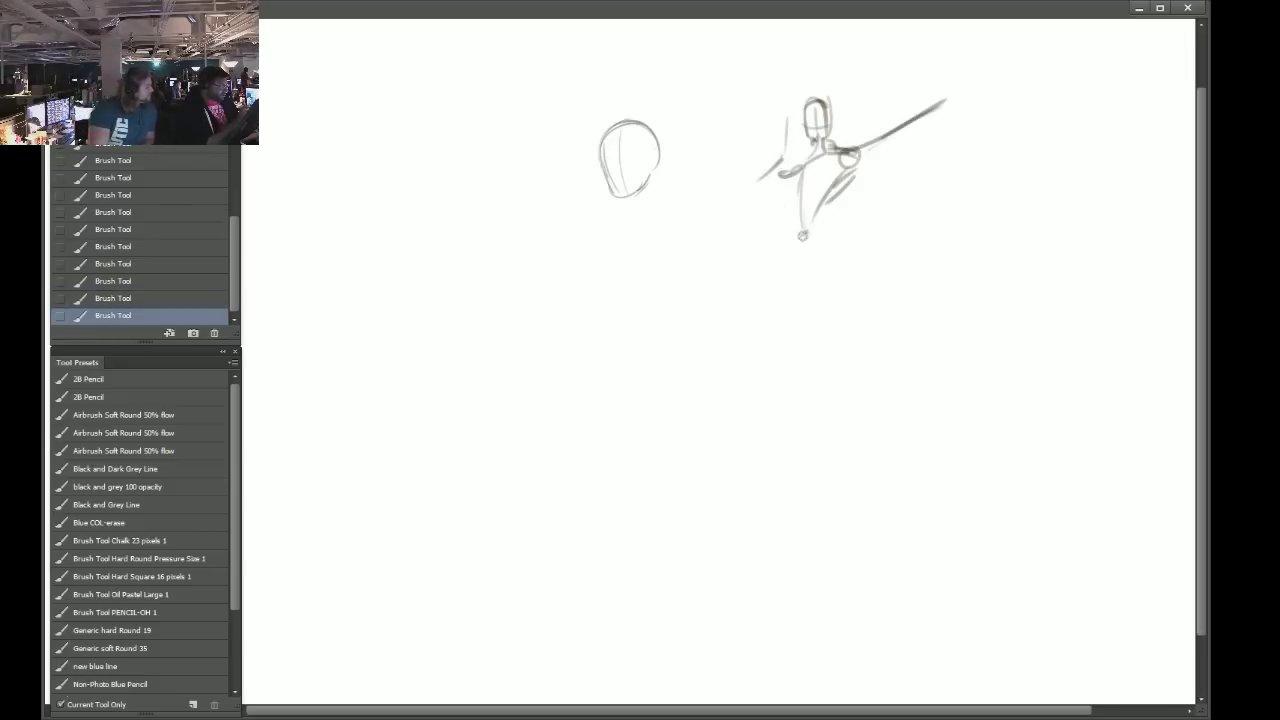
mouse_move(798, 217)
mouse_down()
mouse_move(817, 211)
mouse_move(812, 236)
mouse_move(856, 160)
mouse_move(964, 101)
mouse_move(952, 92)
mouse_move(945, 112)
mouse_up()
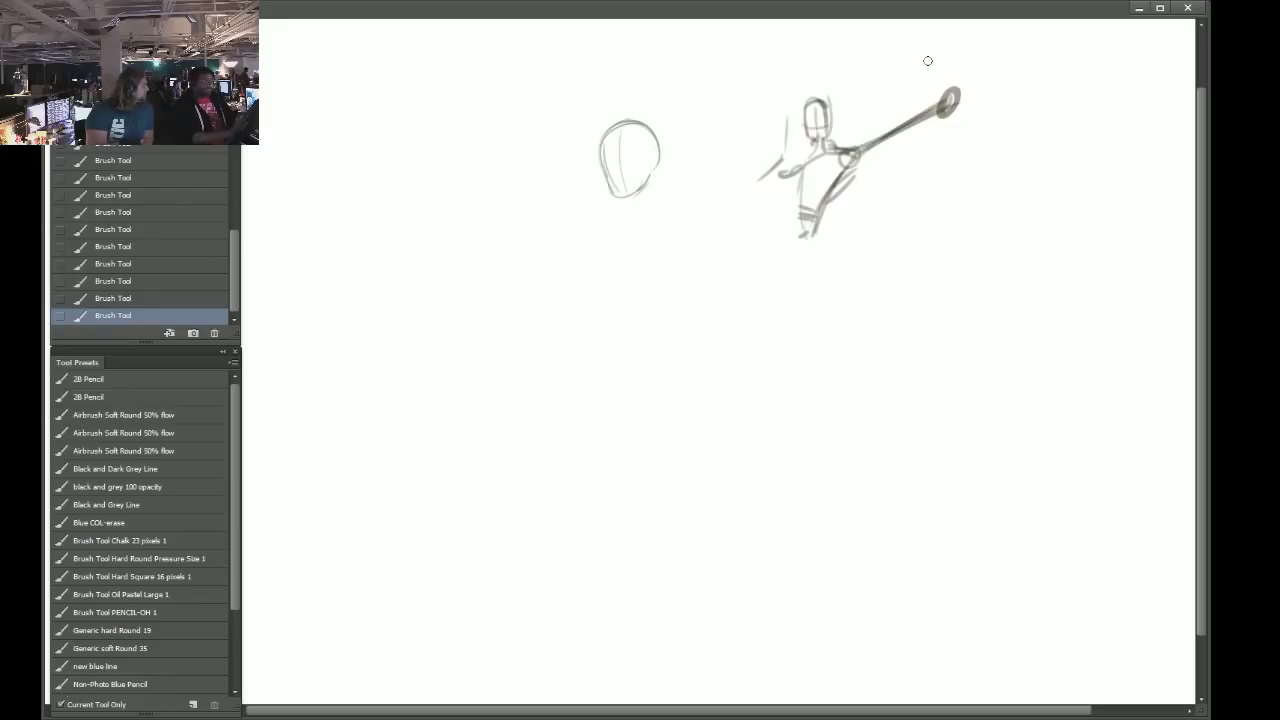
mouse_move(852, 153)
mouse_down()
mouse_move(789, 157)
mouse_move(842, 142)
mouse_move(798, 192)
mouse_up()
mouse_move(798, 192)
mouse_down()
mouse_move(837, 160)
mouse_move(836, 186)
mouse_up()
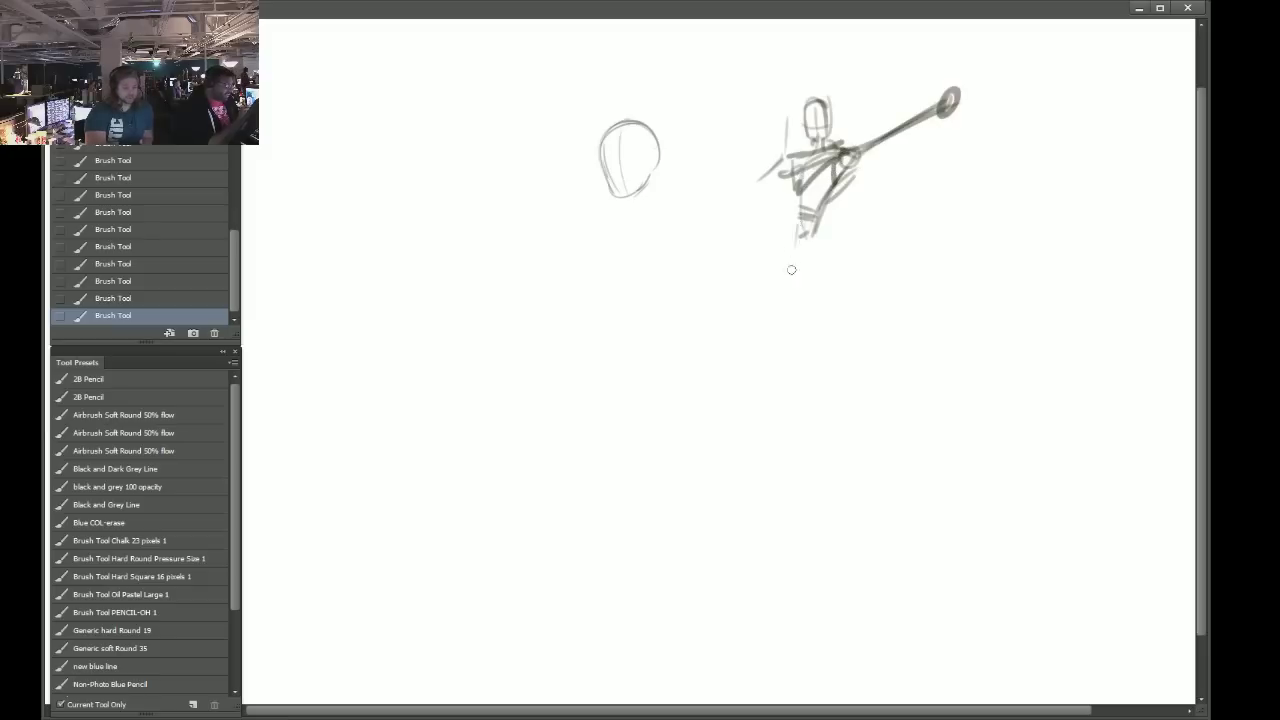
Sketch long straight leg lines below the small figure's waist and a loose tunic outline with a hem across the hips.
drag(797, 218, 797, 320)
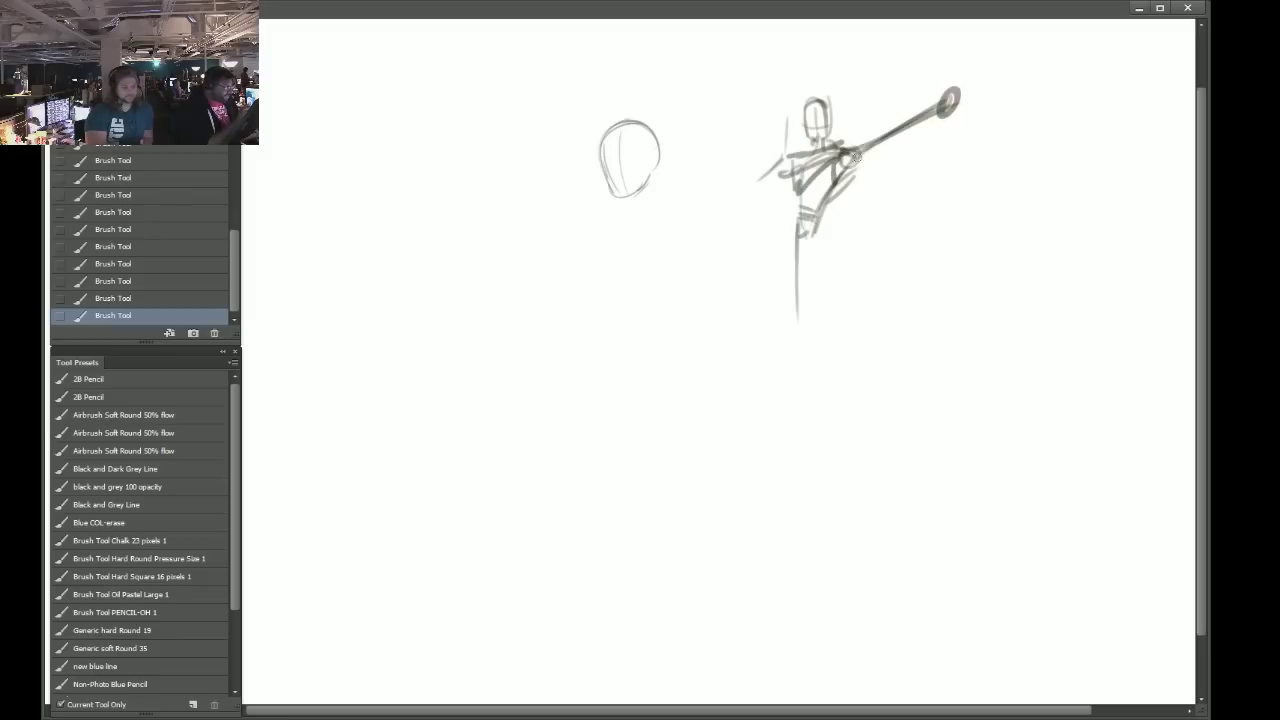
drag(822, 212, 822, 296)
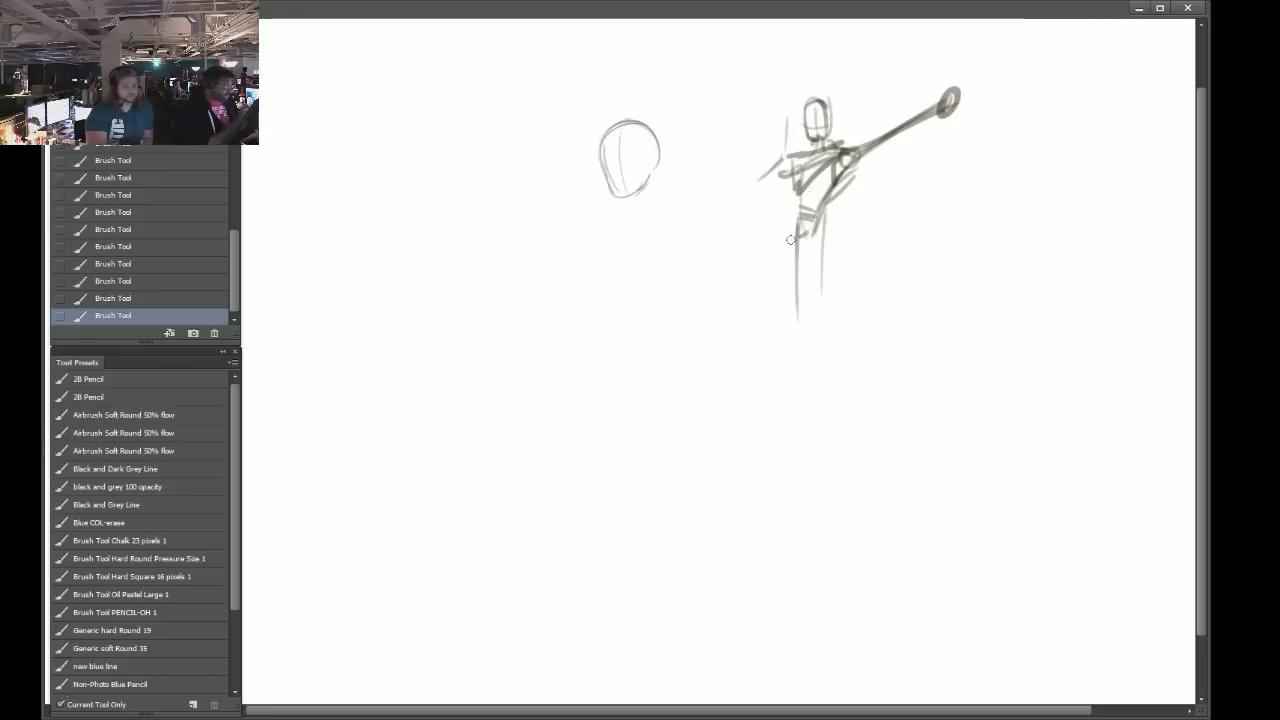
drag(810, 220, 806, 330)
mouse_move(815, 205)
mouse_down()
mouse_move(842, 168)
mouse_move(842, 238)
mouse_move(828, 234)
mouse_up()
drag(794, 164, 780, 254)
drag(778, 236, 810, 240)
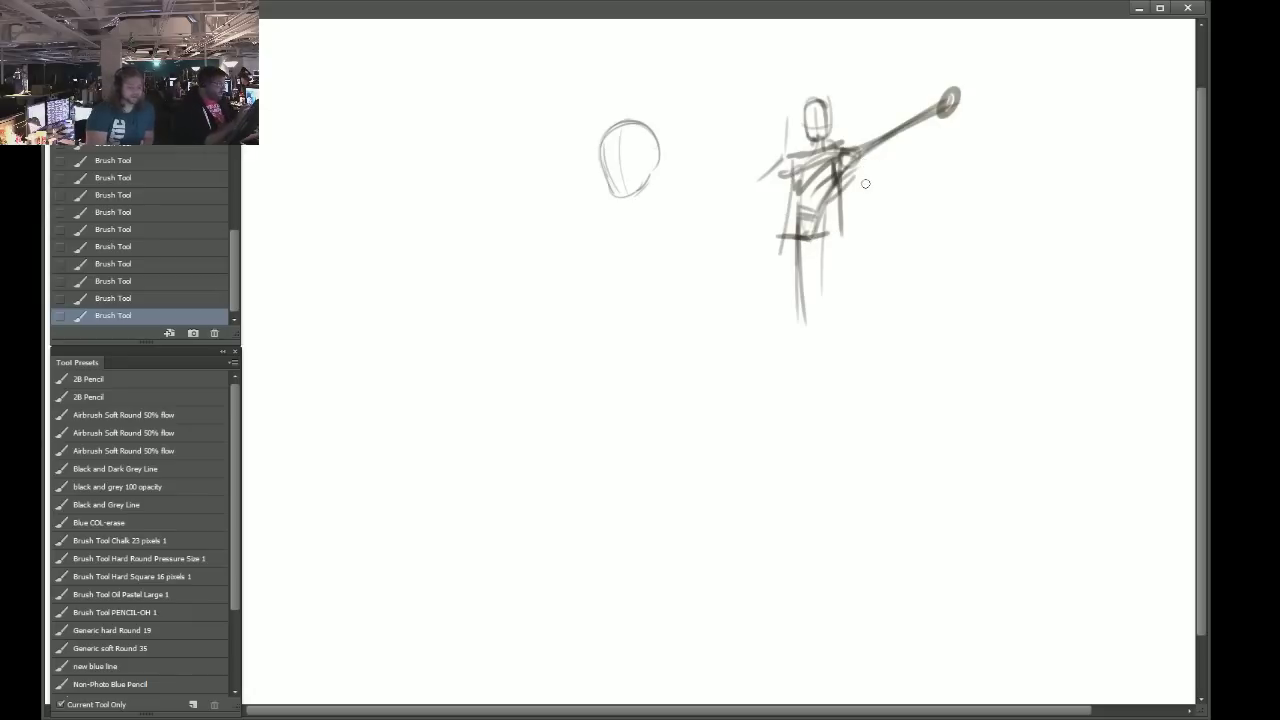
Undo the small figure's tunic, leg, chest and hand strokes back to its head, shoulder line, bare arm line and waist.
key(ctrl+alt+z)
key(ctrl+alt+z)
key(ctrl+alt+z)
key(ctrl+alt+z)
key(ctrl+alt+z)
key(ctrl+alt+z)
key(ctrl+alt+z)
key(ctrl+alt+z)
key(ctrl+alt+z)
key(ctrl+alt+z)
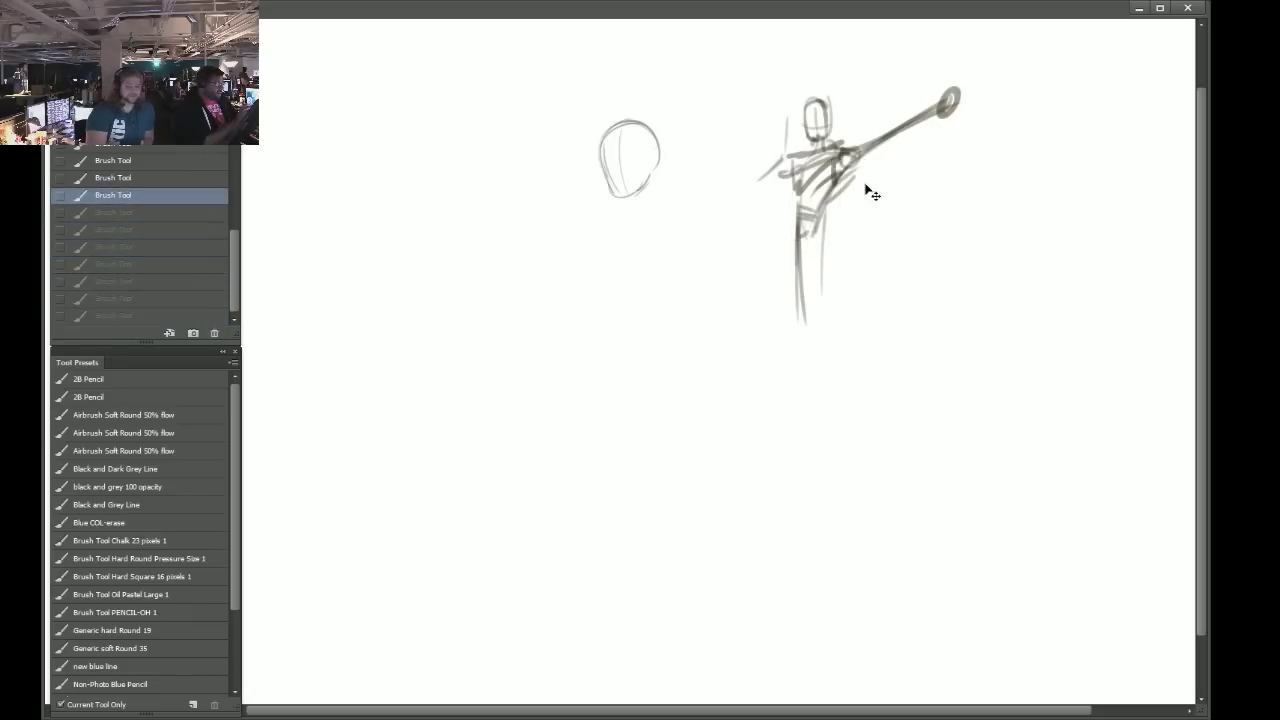
key(ctrl+alt+z)
key(ctrl+alt+z)
key(ctrl+alt+z)
key(ctrl+alt+z)
key(ctrl+alt+z)
key(ctrl+alt+z)
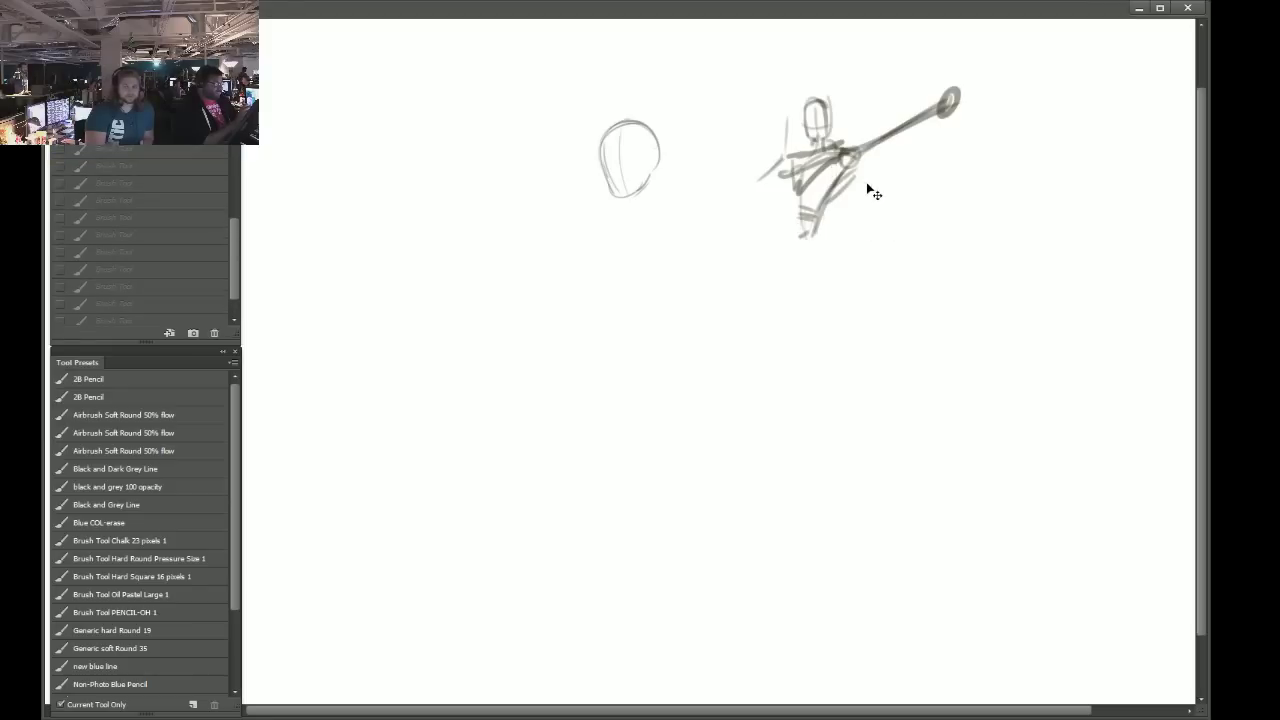
key(ctrl+alt+z)
key(ctrl+alt+z)
key(ctrl+alt+z)
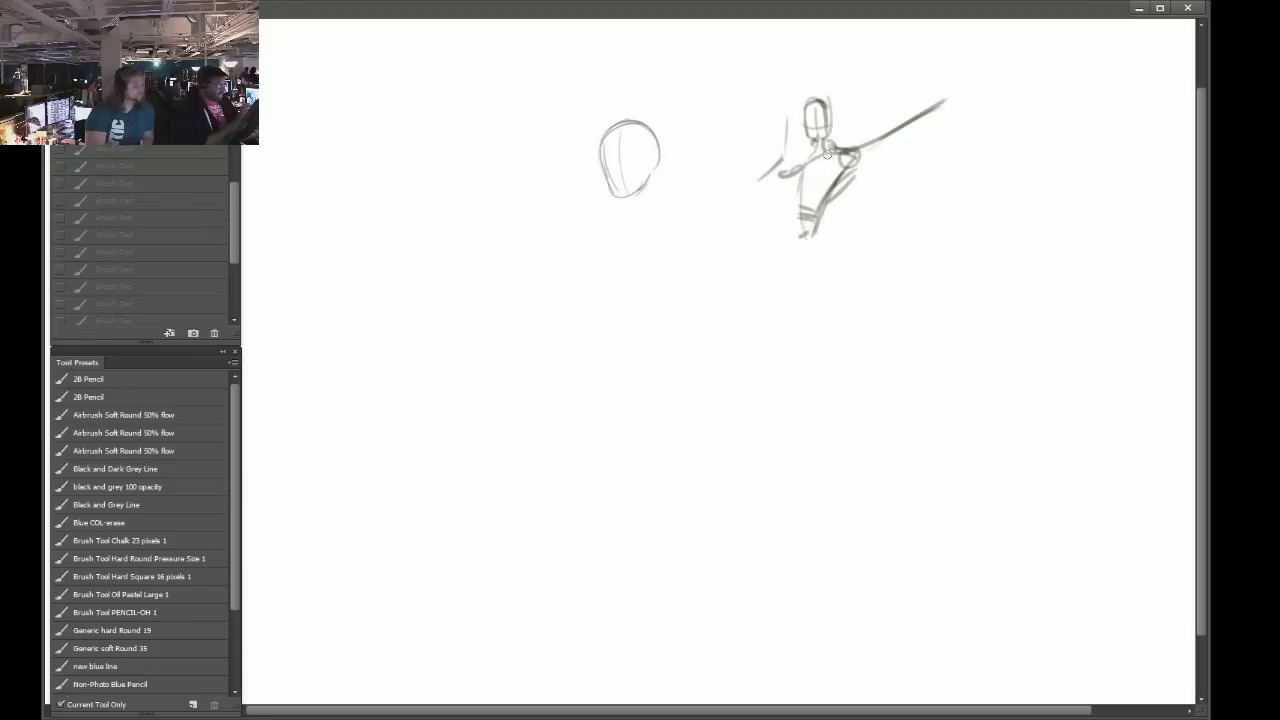
Sketch the small figure's shoulder, an oval hand on the outstretched arm, the bent opposite forearm with its hand, and a waist line.
drag(828, 153, 836, 166)
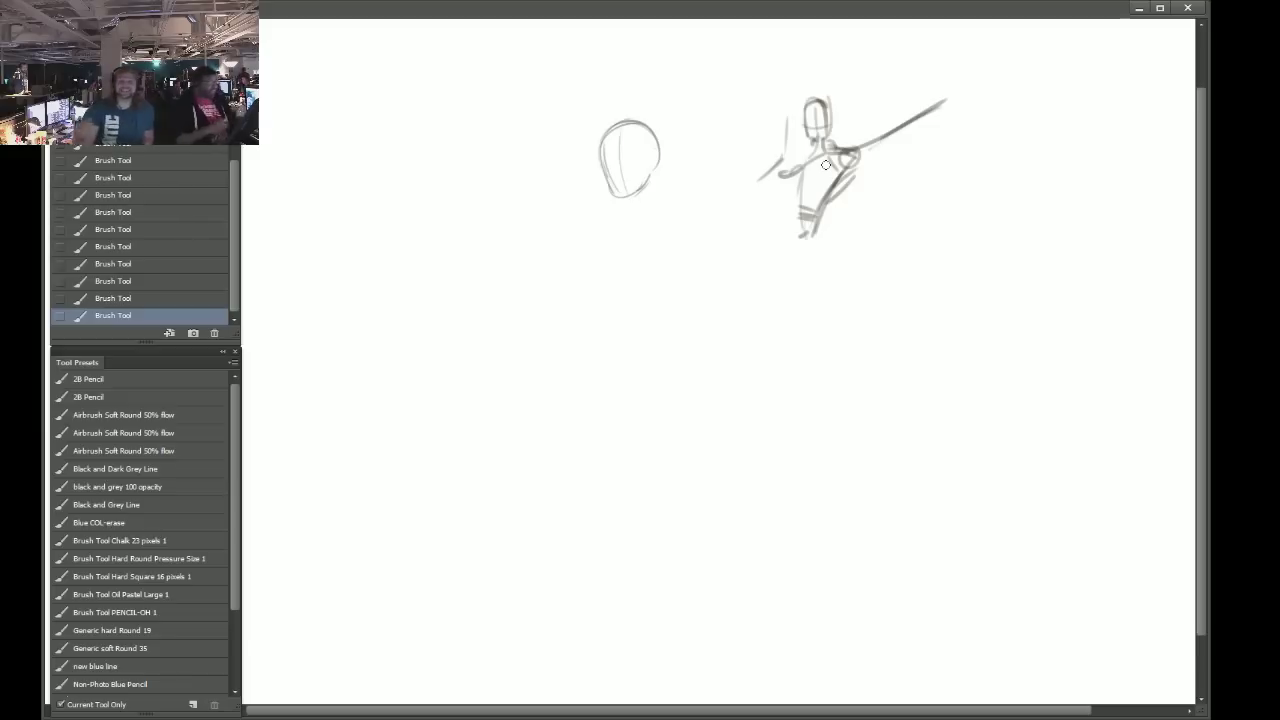
mouse_move(852, 150)
mouse_down()
mouse_move(939, 113)
mouse_move(929, 124)
mouse_move(950, 78)
mouse_up()
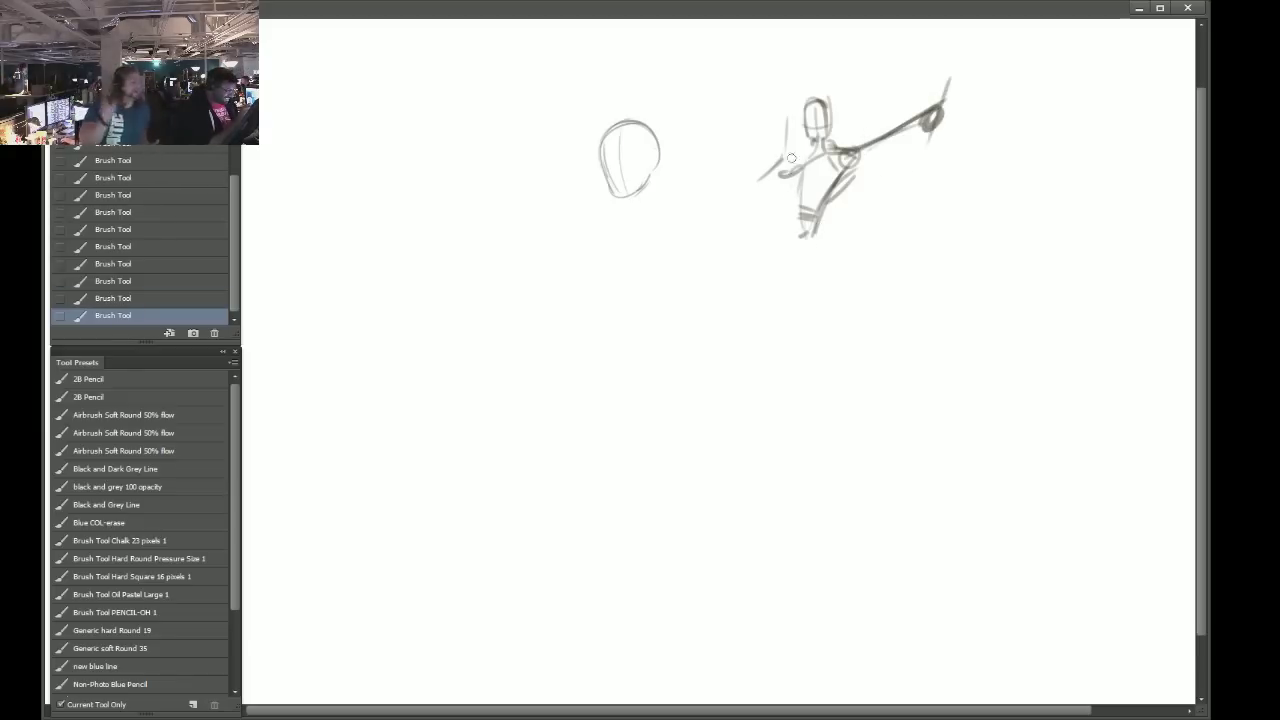
drag(790, 177, 771, 178)
drag(782, 165, 794, 126)
drag(800, 195, 797, 262)
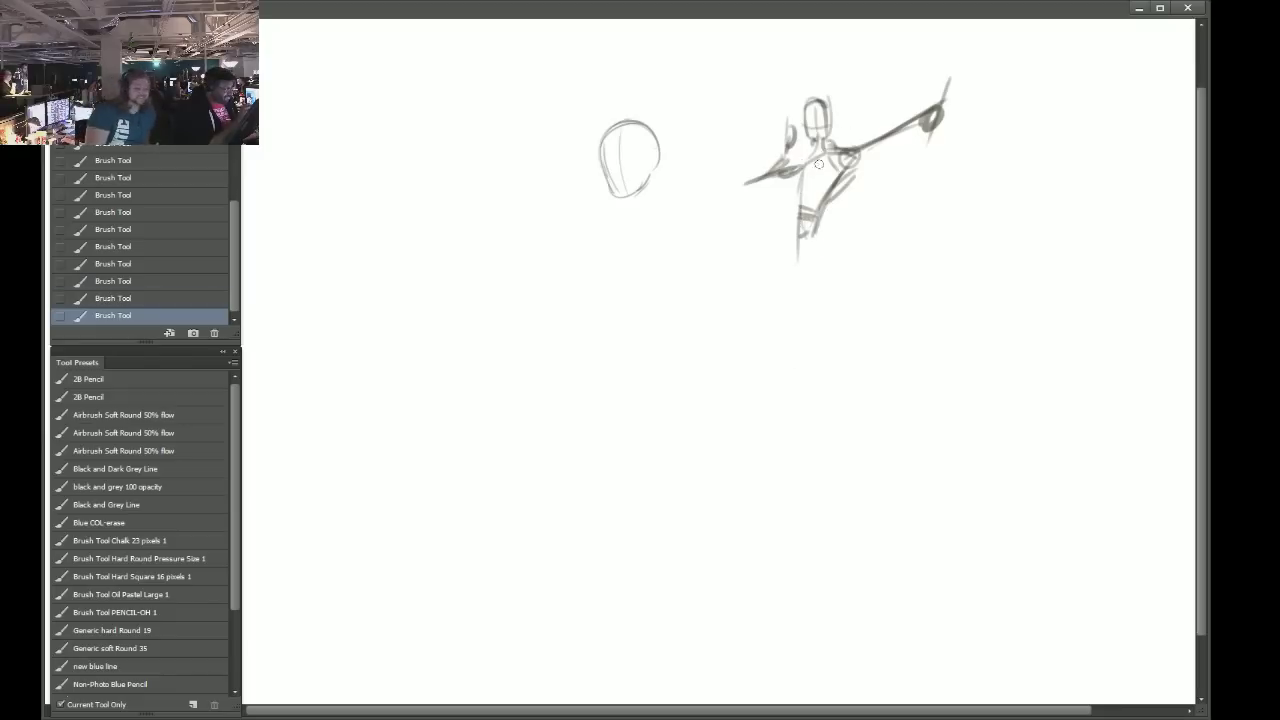
Add a collar, a slanted staff gripped in the outstretched hand, and sleeve outlines around both arms.
mouse_move(819, 164)
mouse_down()
mouse_move(832, 147)
mouse_move(805, 158)
mouse_move(850, 140)
mouse_move(814, 186)
mouse_move(853, 157)
mouse_move(843, 193)
mouse_up()
mouse_move(946, 108)
mouse_down()
mouse_move(950, 90)
mouse_move(934, 118)
mouse_up()
drag(957, 56, 926, 197)
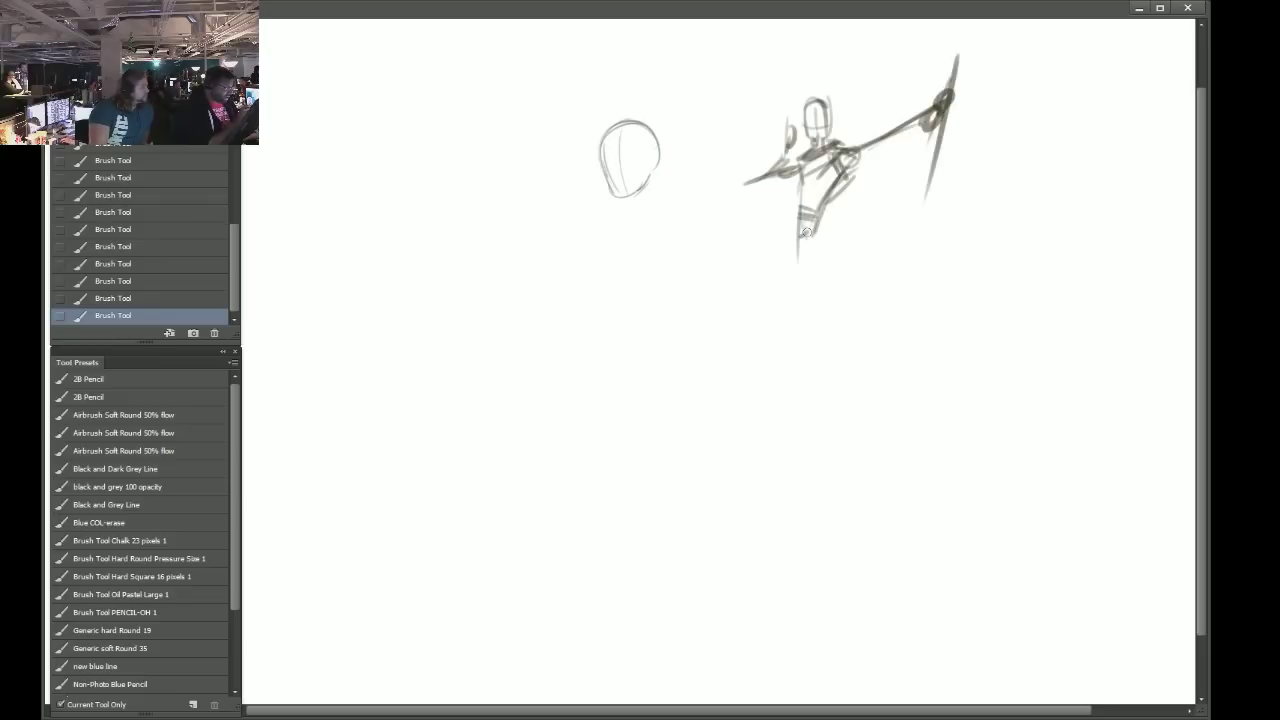
drag(801, 170, 786, 274)
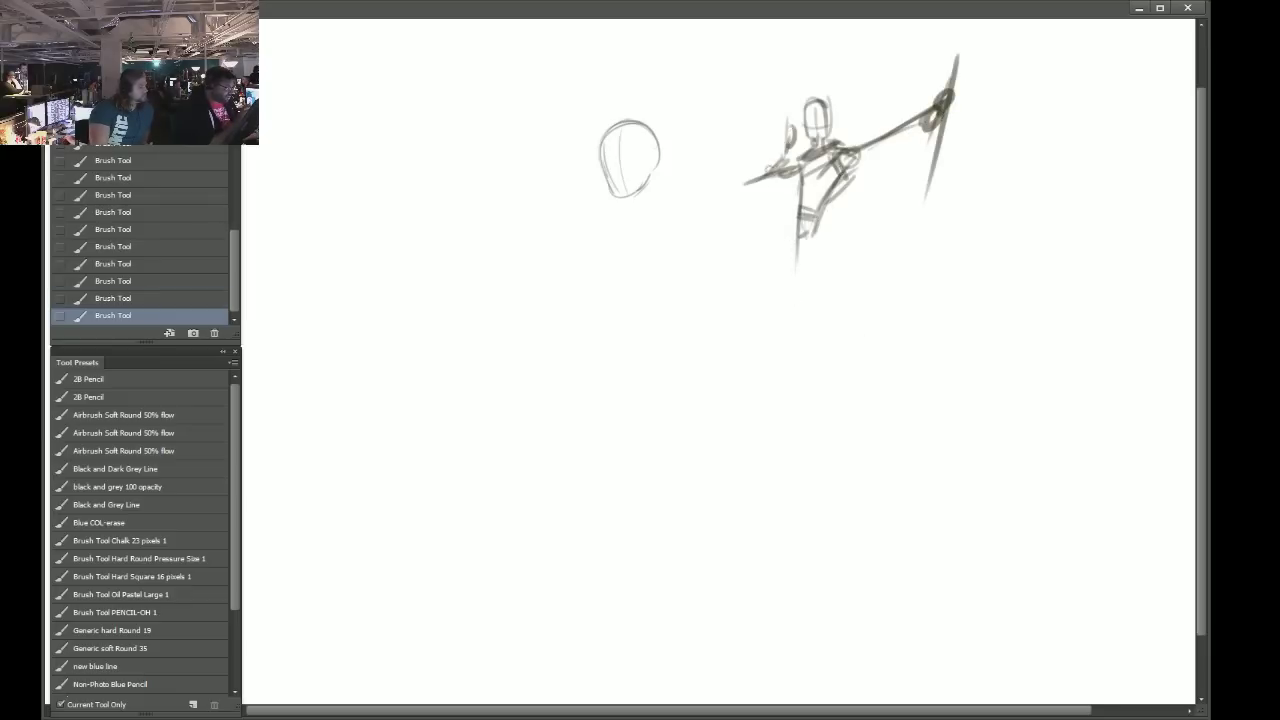
mouse_move(782, 158)
mouse_down()
mouse_move(748, 194)
mouse_move(798, 202)
mouse_move(796, 172)
mouse_move(948, 122)
mouse_up()
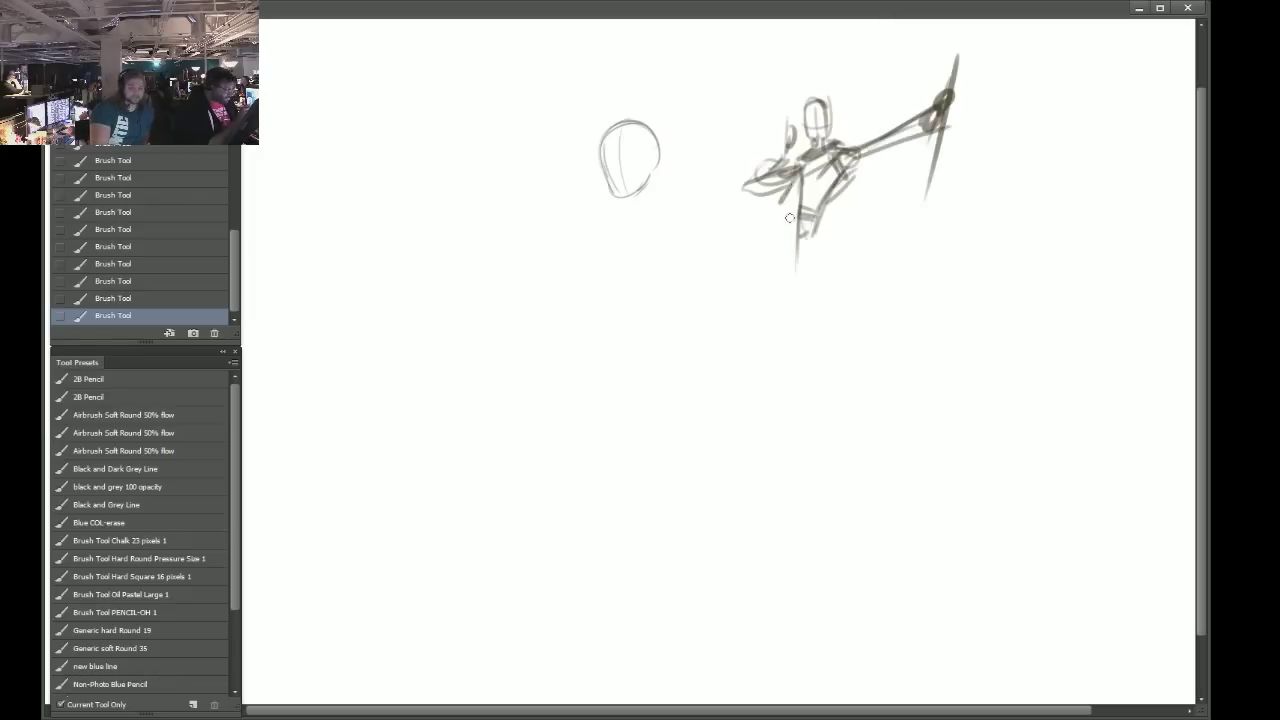
Draw two long robe edges falling from the chest with a short hem stroke, and strengthen the side of the torso.
mouse_move(800, 166)
mouse_down()
mouse_move(756, 366)
mouse_move(802, 370)
mouse_up()
mouse_move(826, 172)
mouse_down()
mouse_move(823, 376)
mouse_move(828, 322)
mouse_up()
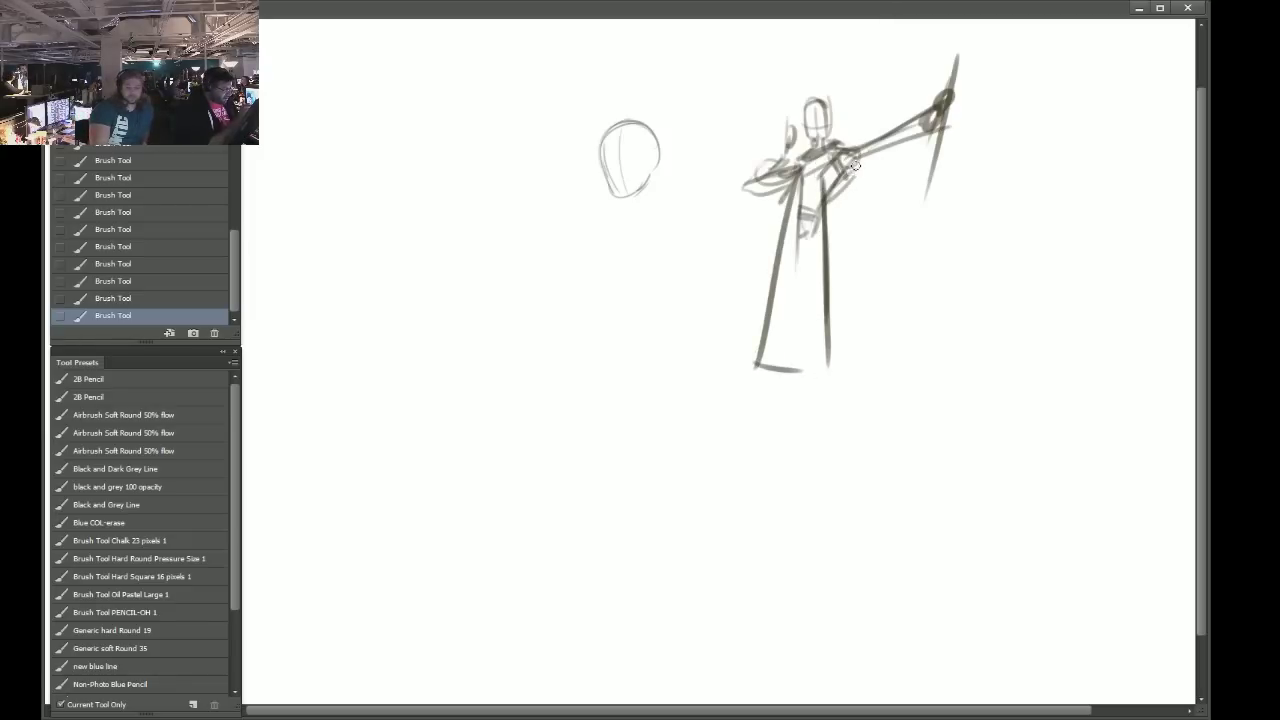
drag(855, 166, 840, 187)
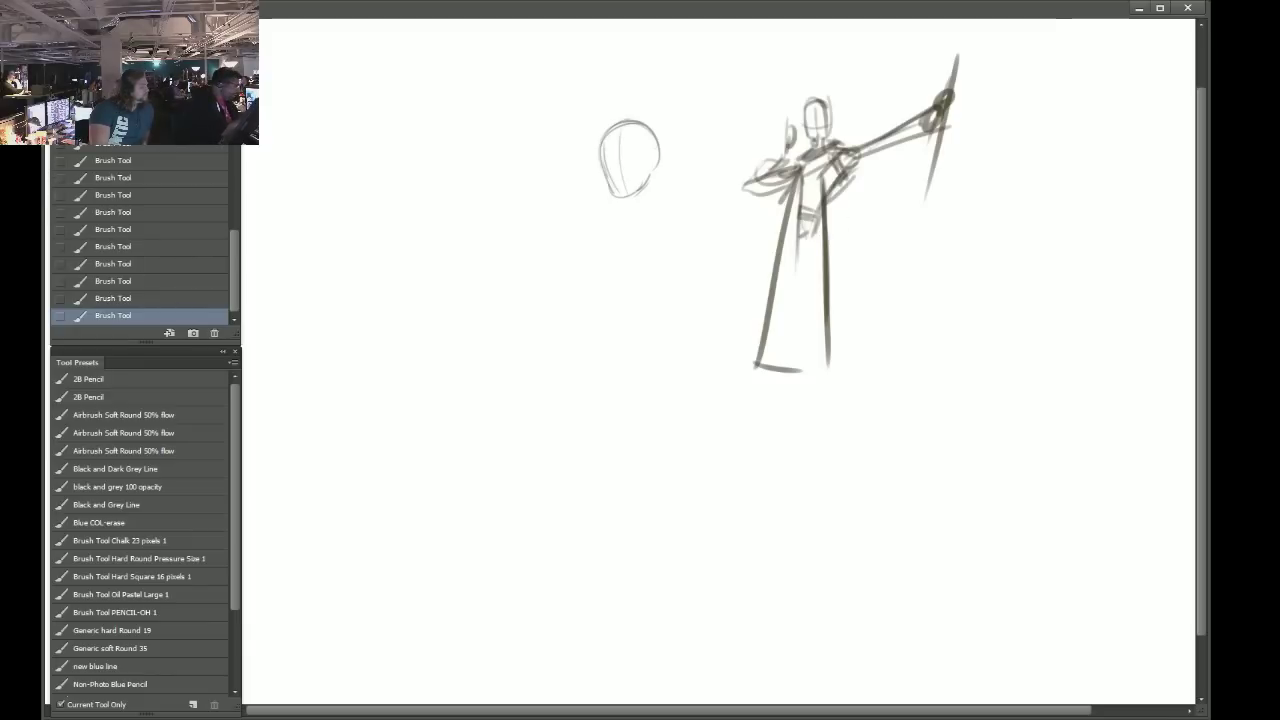
Erase the old waist and torso lines inside the robe and the side strokes under the outstretched arm.
key(e)
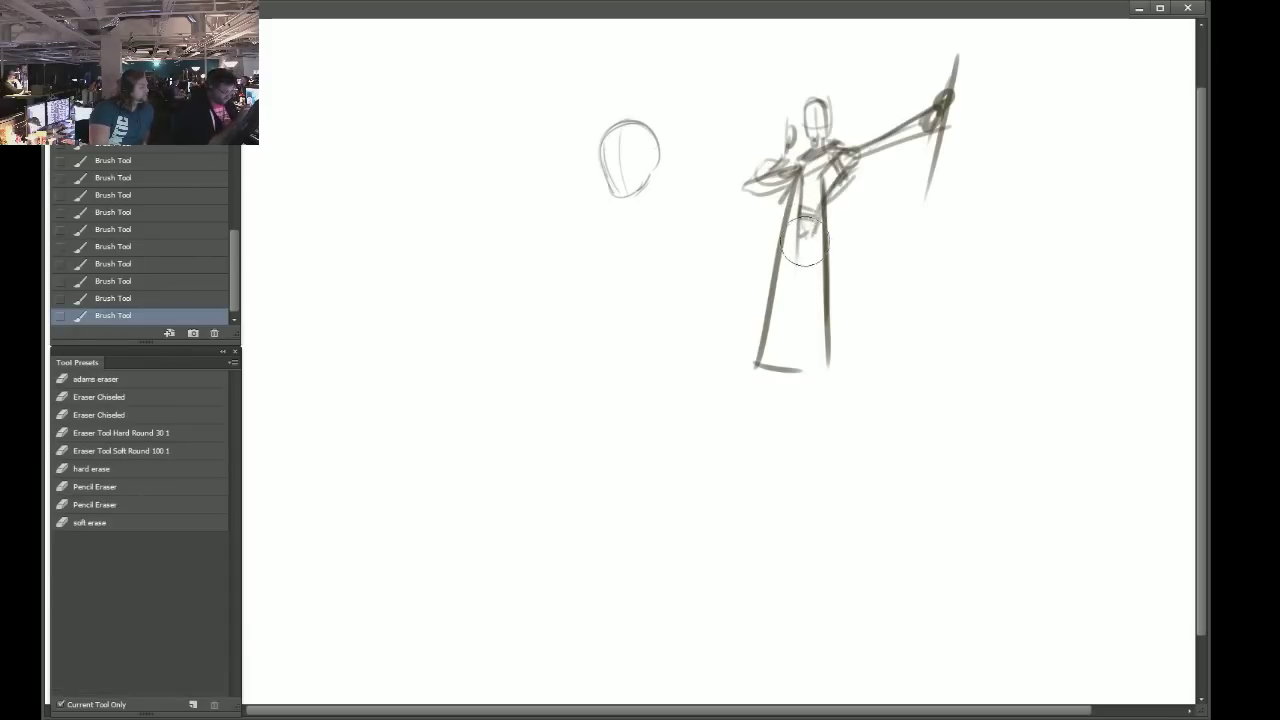
mouse_move(805, 241)
mouse_down()
mouse_move(807, 220)
mouse_move(802, 278)
mouse_up()
drag(810, 172, 805, 268)
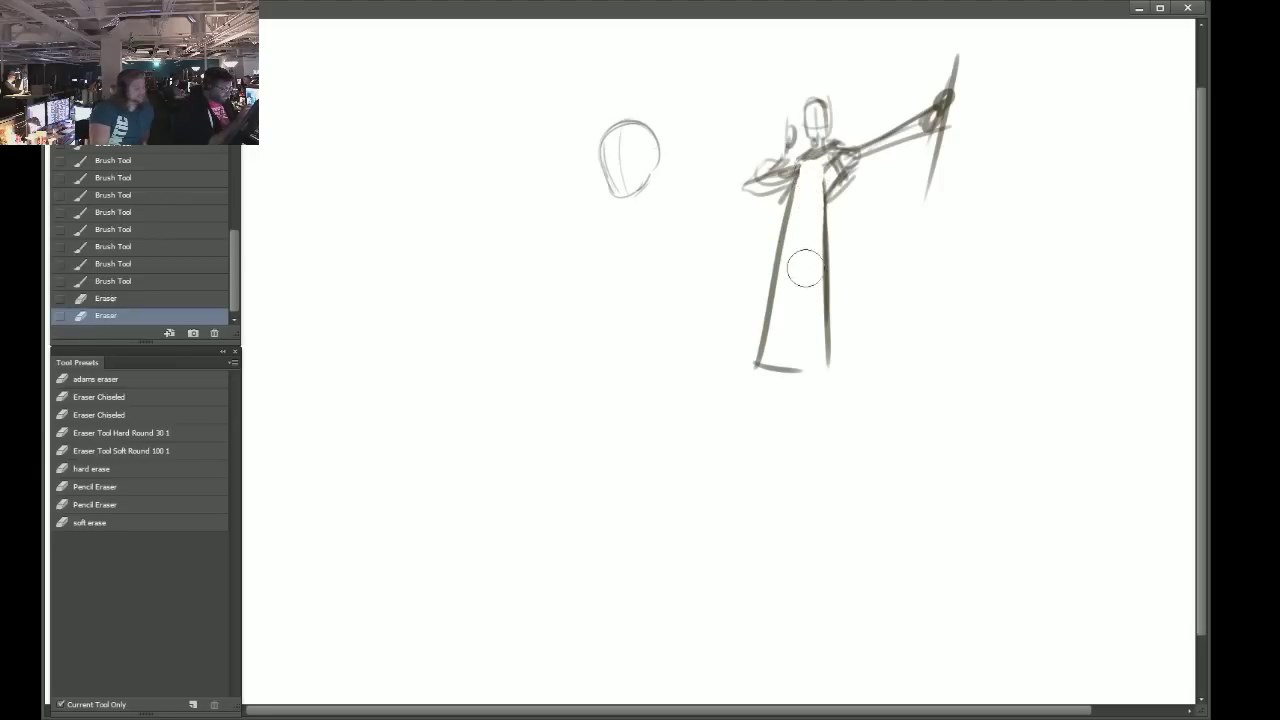
mouse_move(840, 200)
mouse_down()
mouse_move(849, 183)
mouse_move(843, 200)
mouse_up()
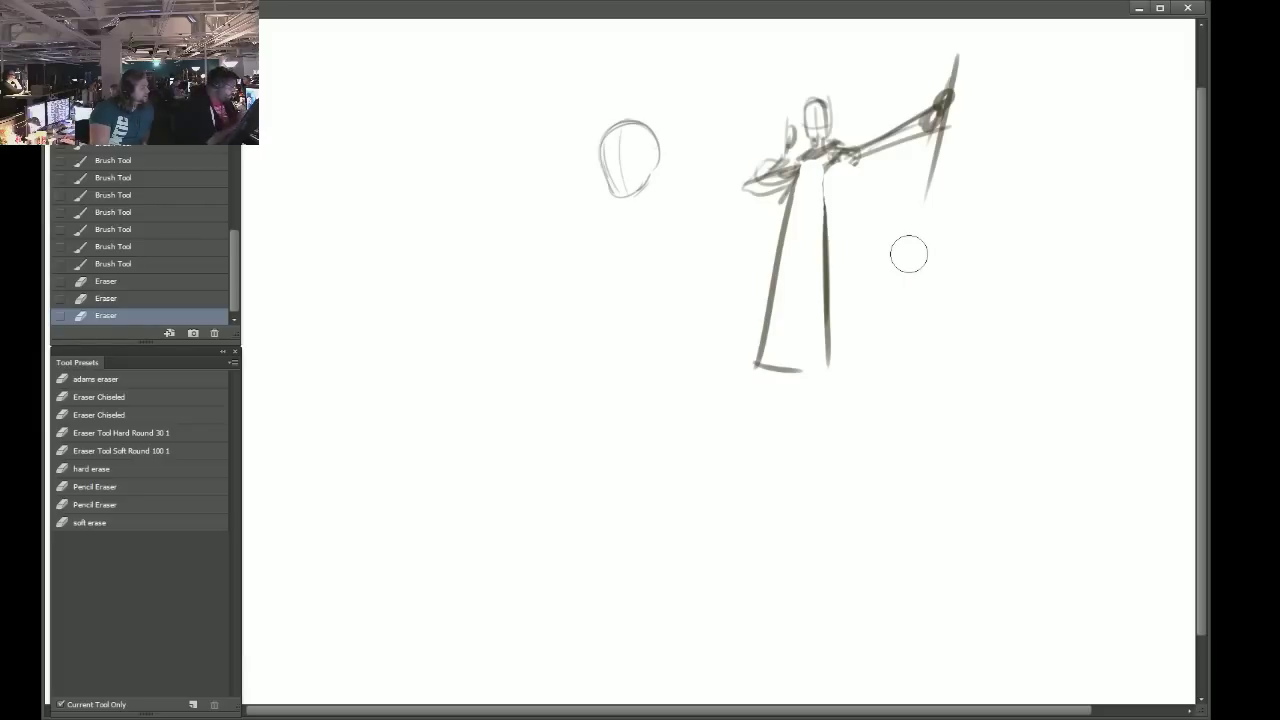
Redraw the neckline, shoulder and side of the torso, and darken the long front robe panel down to a pointed hem.
key(b)
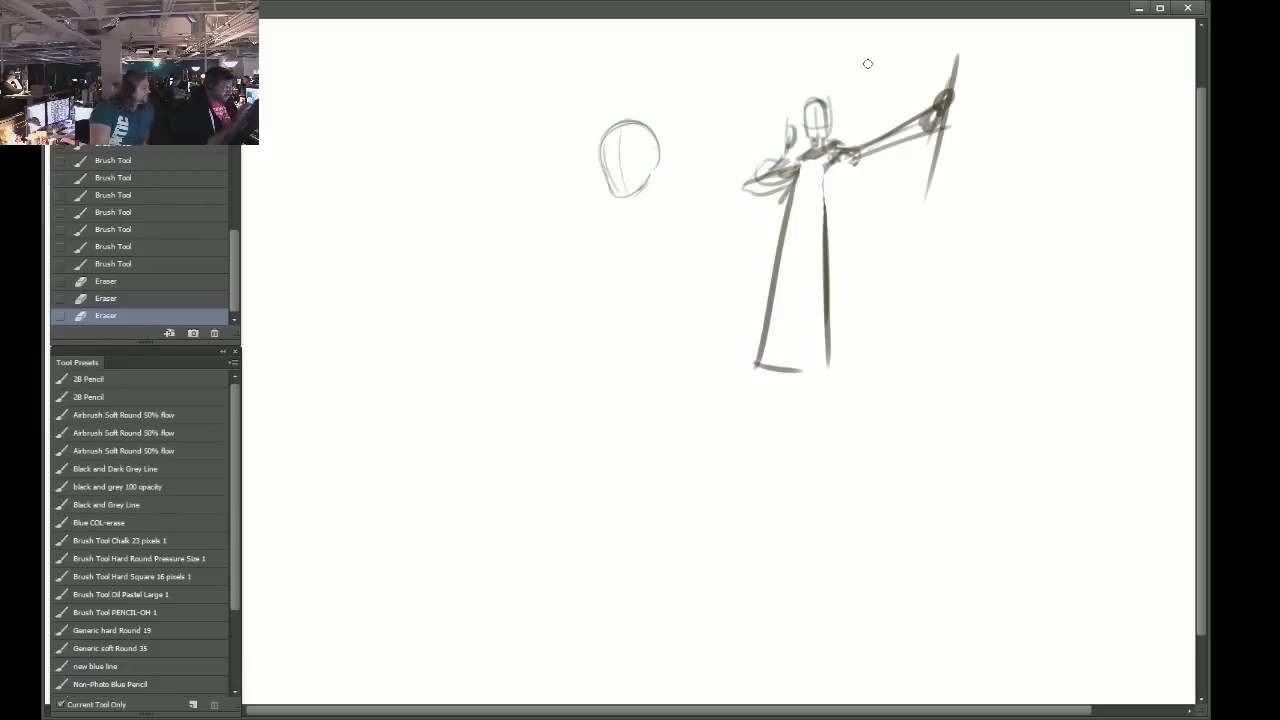
drag(824, 174, 820, 258)
drag(801, 170, 797, 184)
drag(800, 160, 796, 180)
mouse_move(799, 156)
mouse_down()
mouse_move(804, 199)
mouse_move(841, 155)
mouse_up()
mouse_move(845, 153)
mouse_down()
mouse_move(890, 138)
mouse_move(845, 168)
mouse_move(838, 234)
mouse_move(752, 340)
mouse_up()
mouse_move(792, 186)
mouse_down()
mouse_move(745, 366)
mouse_move(798, 380)
mouse_move(832, 350)
mouse_move(822, 306)
mouse_up()
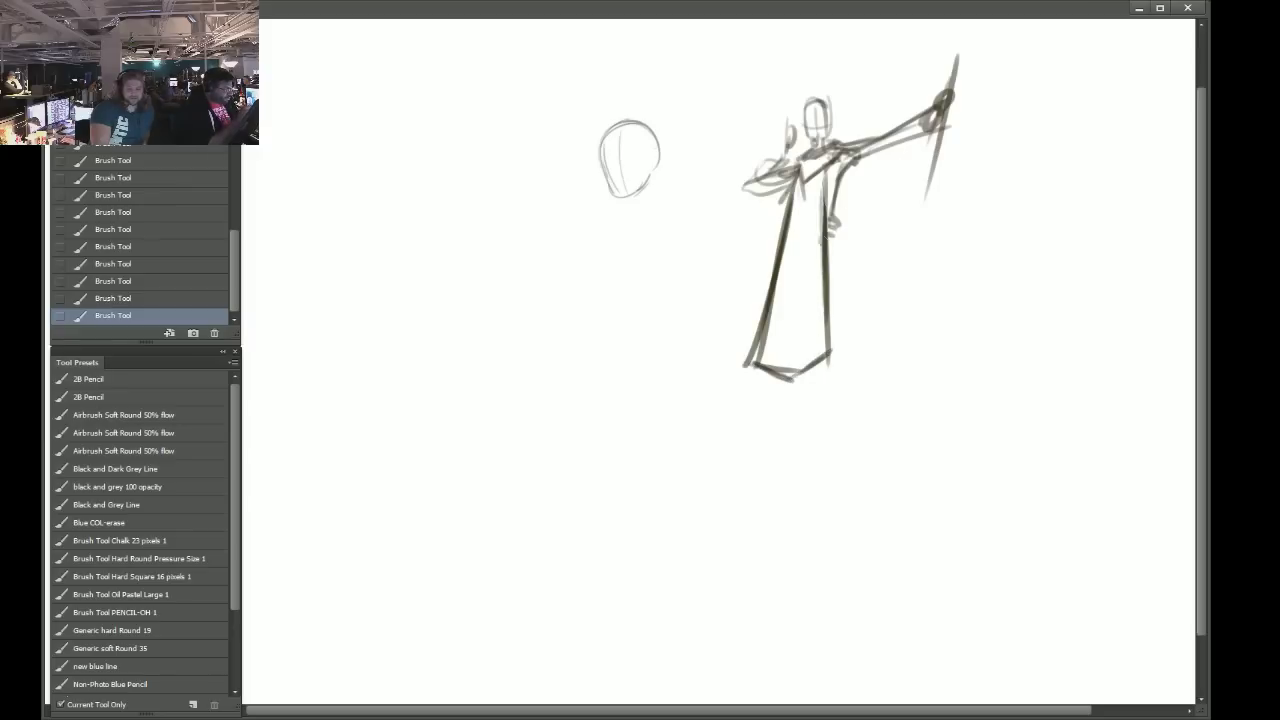
Draw a flaring cape edge from the shoulder down to a curved hem, and darken the torso side and both arms.
drag(850, 156, 876, 266)
drag(852, 162, 882, 286)
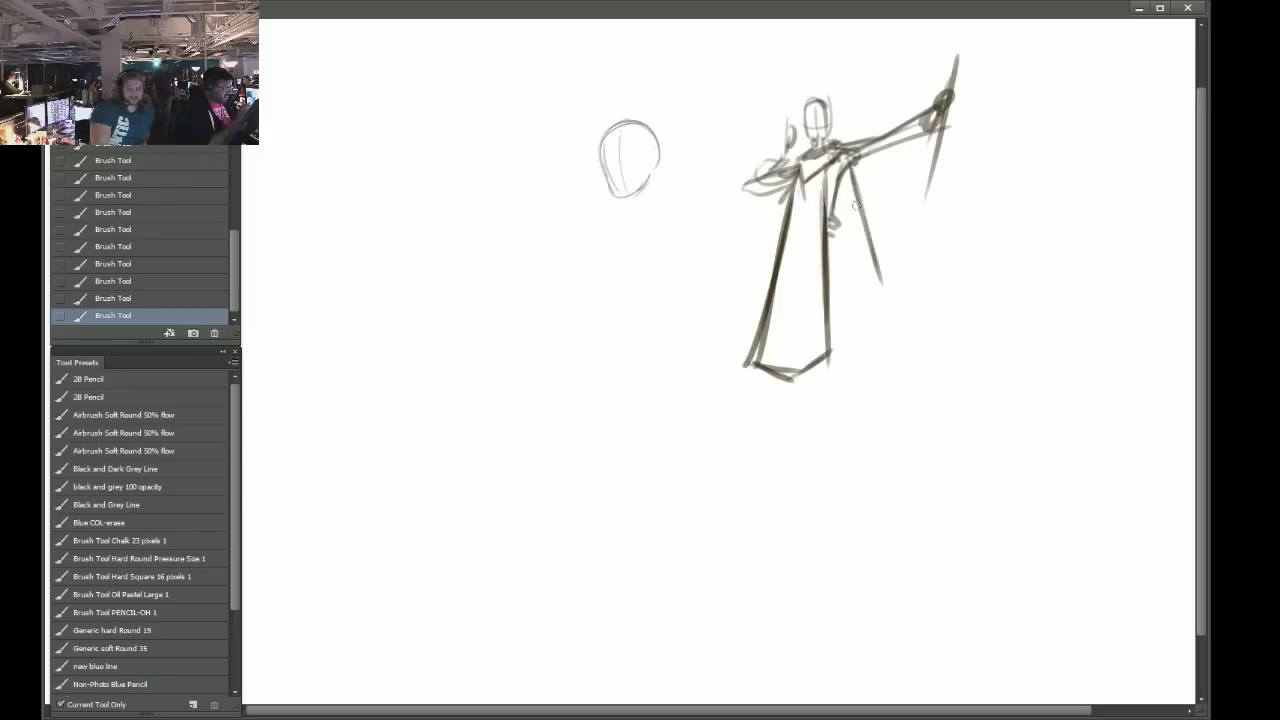
drag(848, 160, 832, 222)
mouse_move(862, 156)
mouse_down()
mouse_move(832, 190)
mouse_move(946, 110)
mouse_up()
mouse_move(768, 192)
mouse_down()
mouse_move(770, 156)
mouse_move(920, 332)
mouse_move(880, 350)
mouse_up()
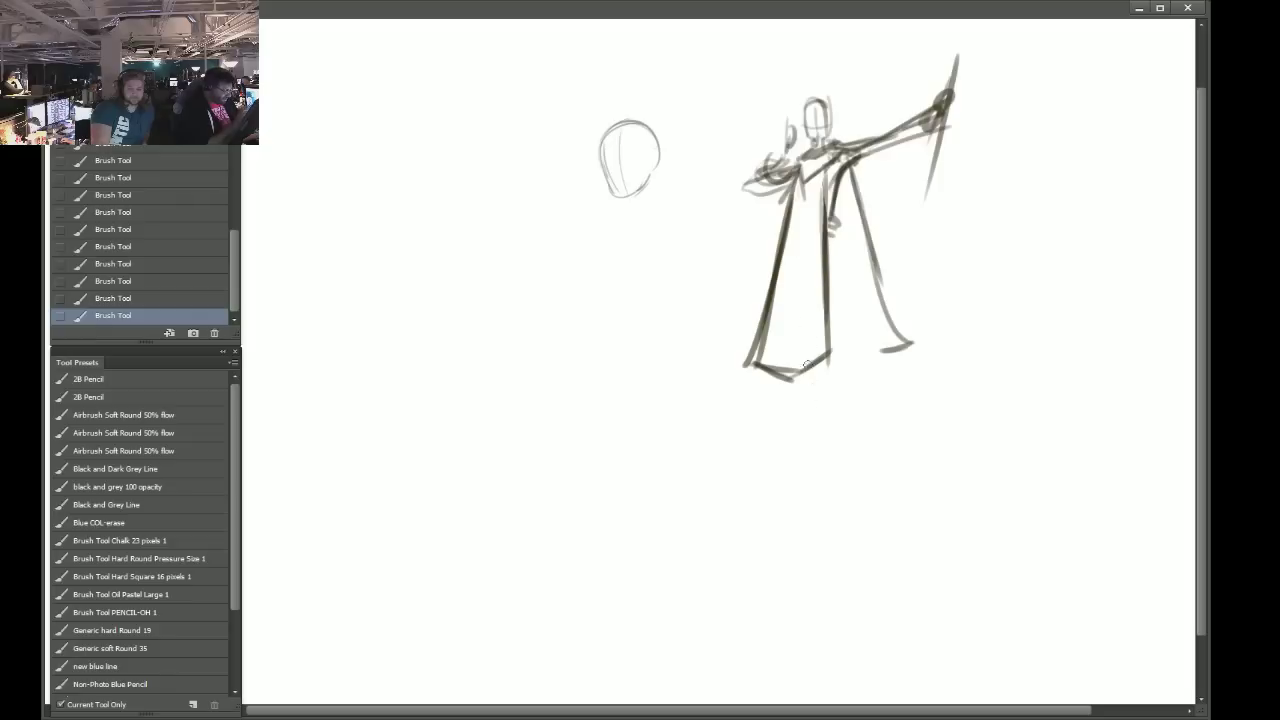
Add long tapering leg lines below the robe's hem and reinforce the chest, waist and shoulder lines.
mouse_move(816, 370)
mouse_down()
mouse_move(834, 464)
mouse_move(834, 436)
mouse_up()
drag(836, 272, 835, 385)
mouse_move(830, 246)
mouse_down()
mouse_move(844, 182)
mouse_move(822, 264)
mouse_up()
drag(796, 187, 793, 230)
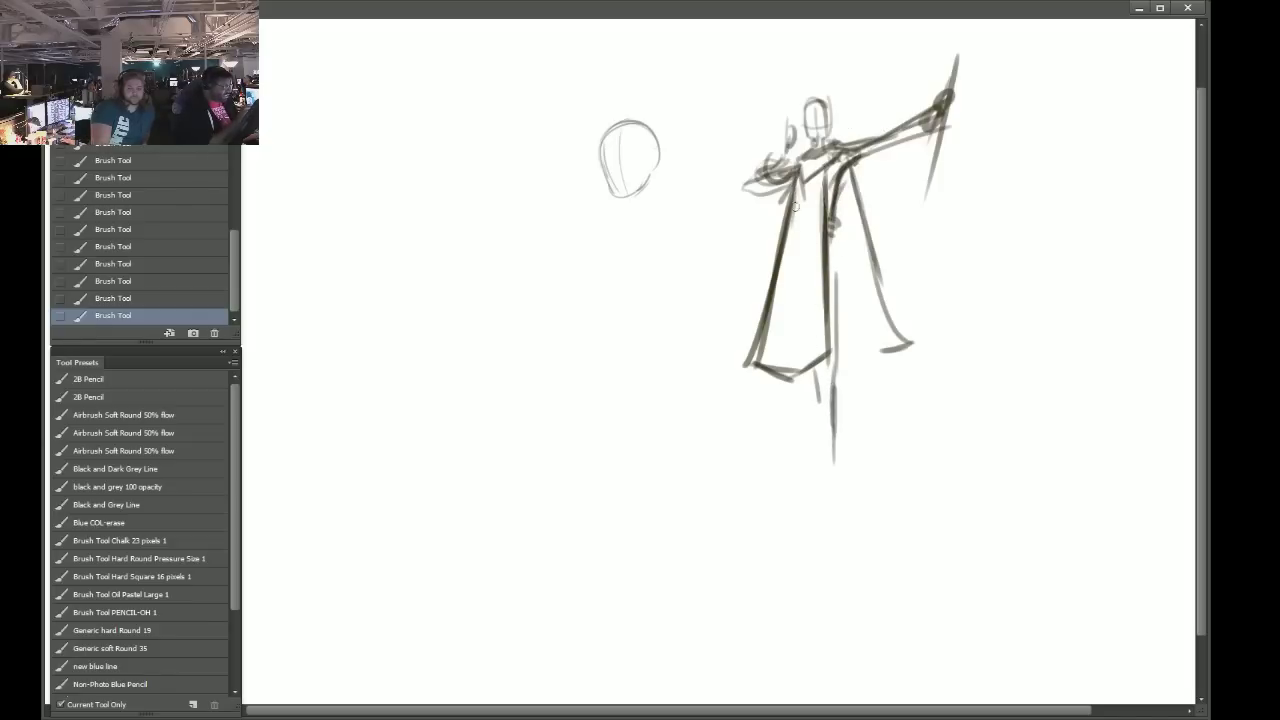
mouse_move(798, 164)
mouse_down()
mouse_move(805, 196)
mouse_move(816, 152)
mouse_up()
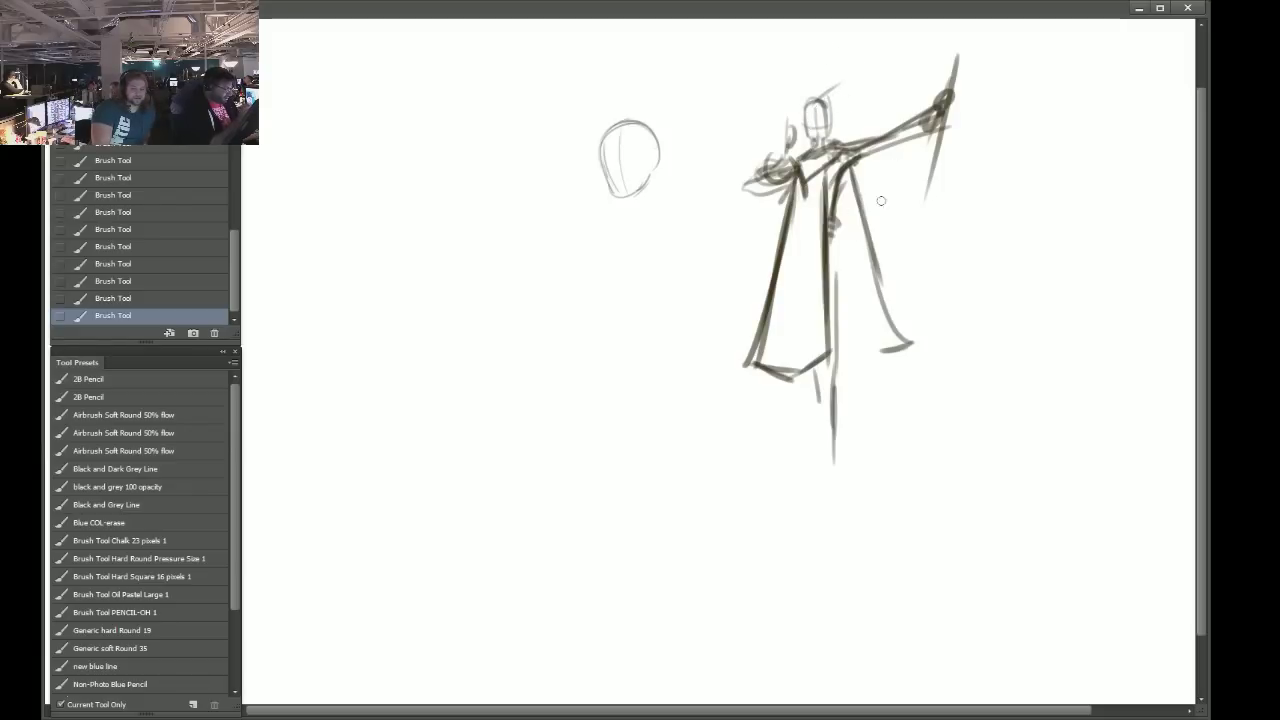
Fill the cape area behind the robe panel with flat grey, and sketch light swirling cloud shapes beneath the figure's legs.
click(306, 4)
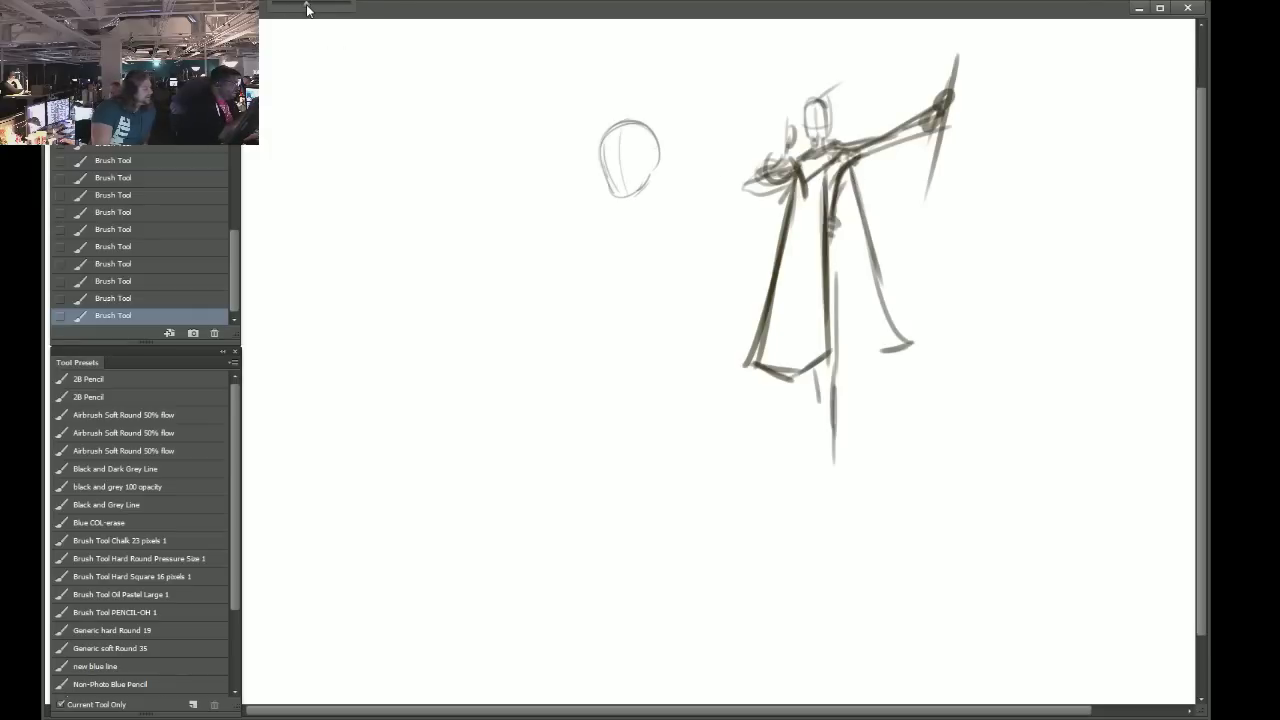
mouse_move(850, 175)
mouse_down()
mouse_move(839, 230)
mouse_move(859, 253)
mouse_move(844, 284)
mouse_move(872, 302)
mouse_move(857, 321)
mouse_move(891, 340)
mouse_move(840, 350)
mouse_up()
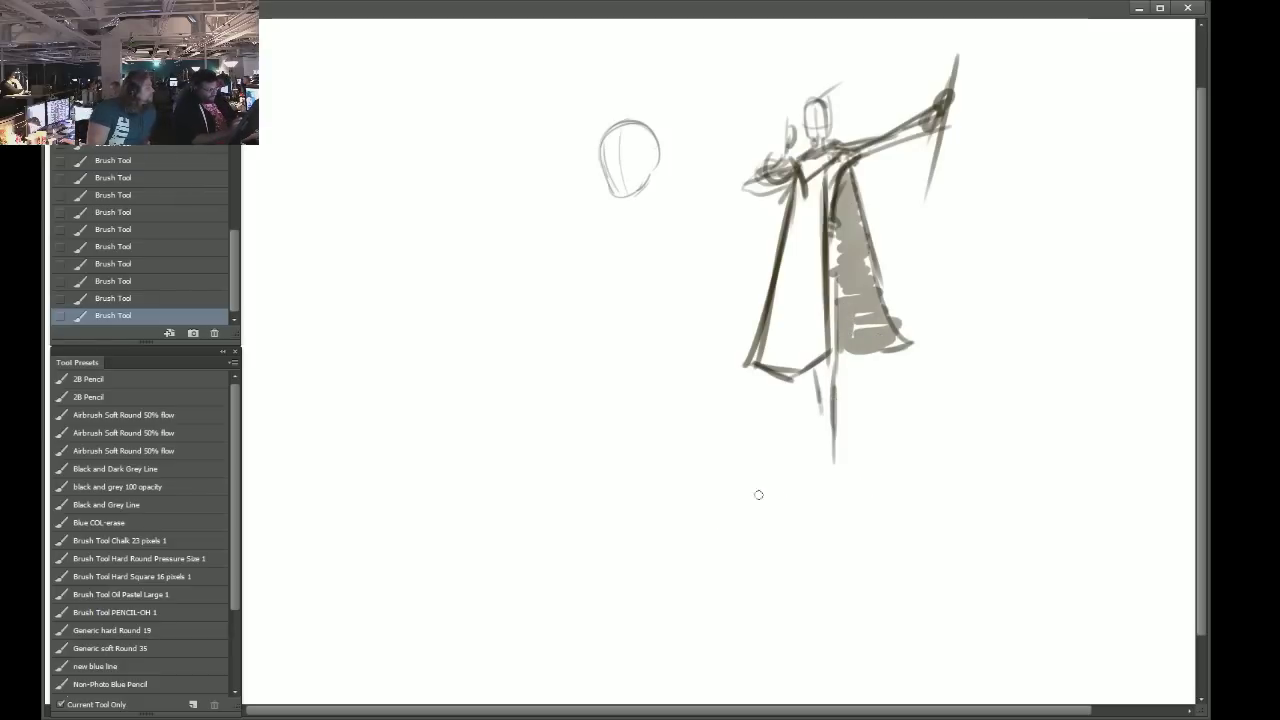
mouse_move(758, 495)
mouse_down()
mouse_move(884, 512)
mouse_move(927, 501)
mouse_up()
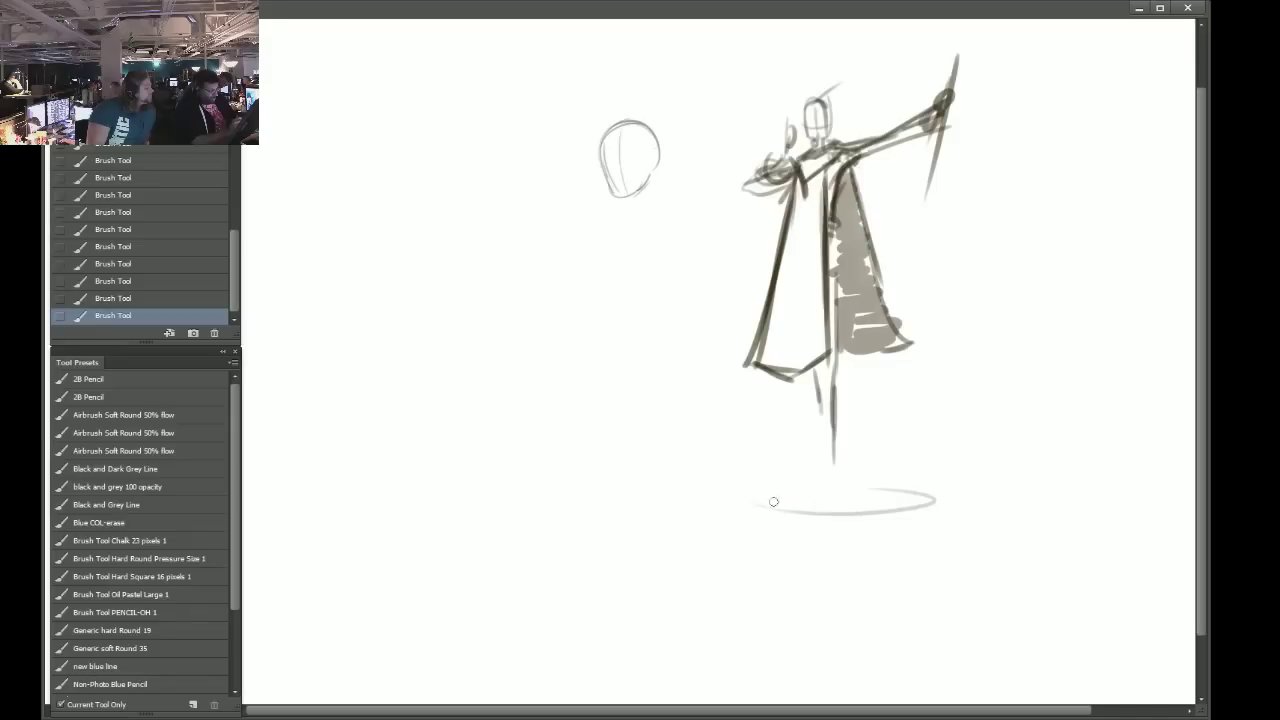
mouse_move(730, 509)
mouse_down()
mouse_move(779, 489)
mouse_move(799, 504)
mouse_move(872, 504)
mouse_move(848, 491)
mouse_move(885, 448)
mouse_move(973, 499)
mouse_move(998, 477)
mouse_up()
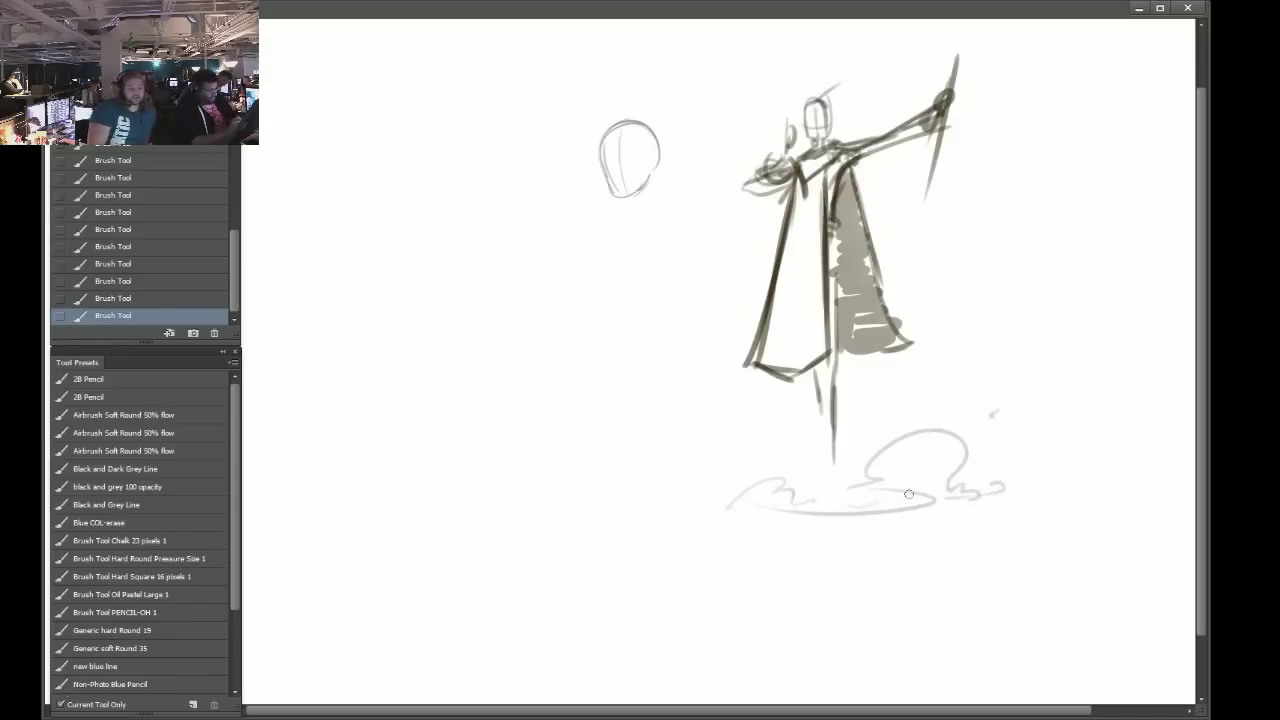
mouse_move(909, 494)
mouse_down()
mouse_move(935, 478)
mouse_move(905, 502)
mouse_move(824, 516)
mouse_move(686, 505)
mouse_move(736, 500)
mouse_up()
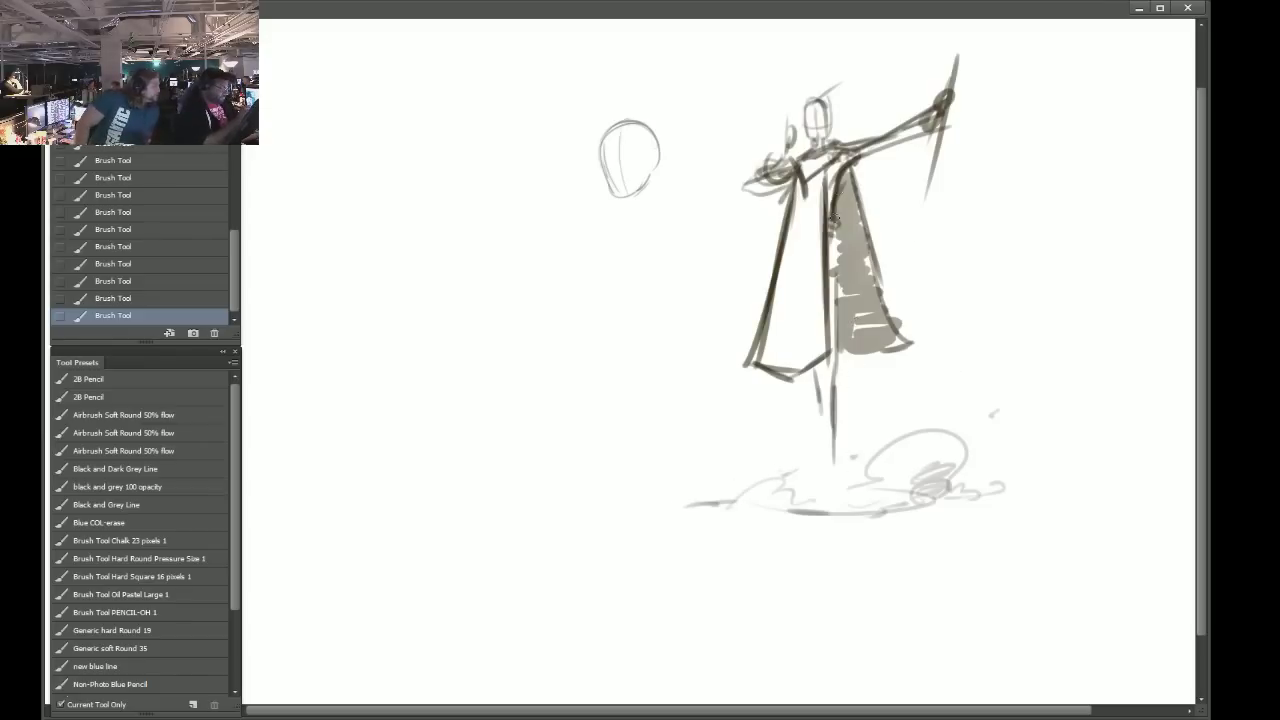
Darken the upper fold of the grey cape, and erase the outstretched arm between the shoulder and the staff hand.
mouse_move(839, 214)
mouse_down()
mouse_move(842, 348)
mouse_move(841, 182)
mouse_move(856, 163)
mouse_move(851, 212)
mouse_move(844, 203)
mouse_up()
drag(922, 120, 900, 146)
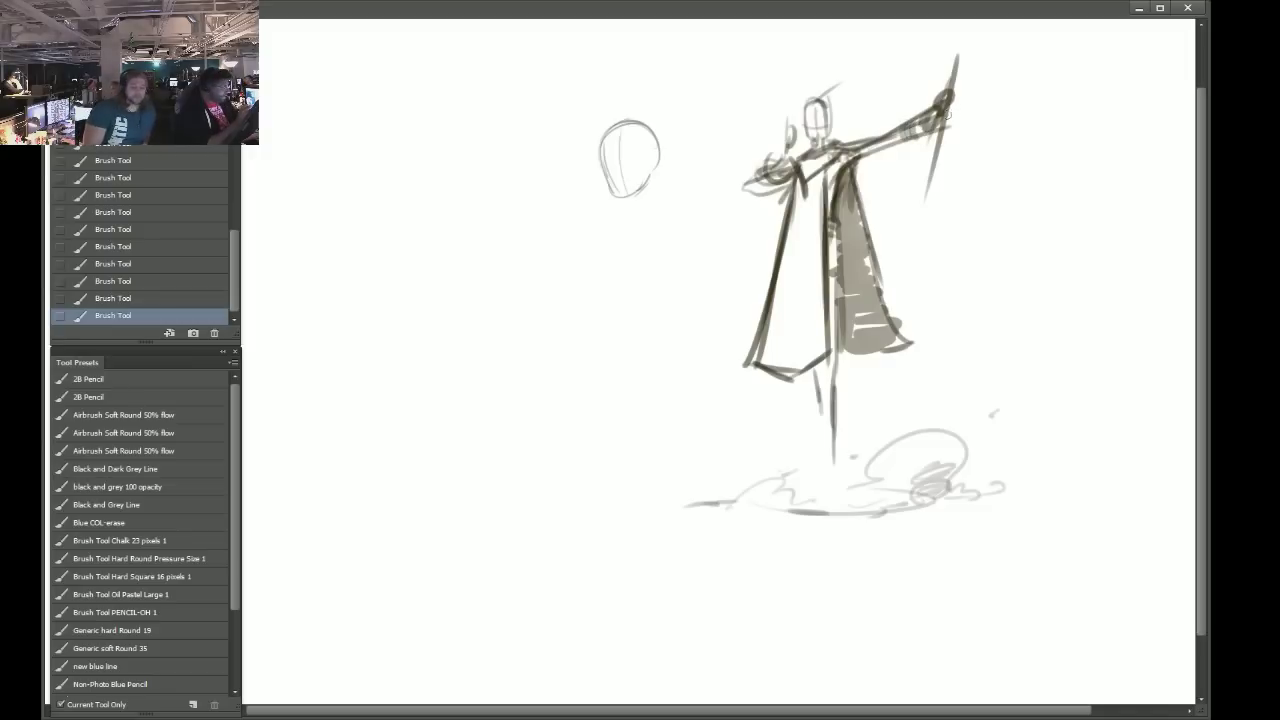
key(ctrl+z)
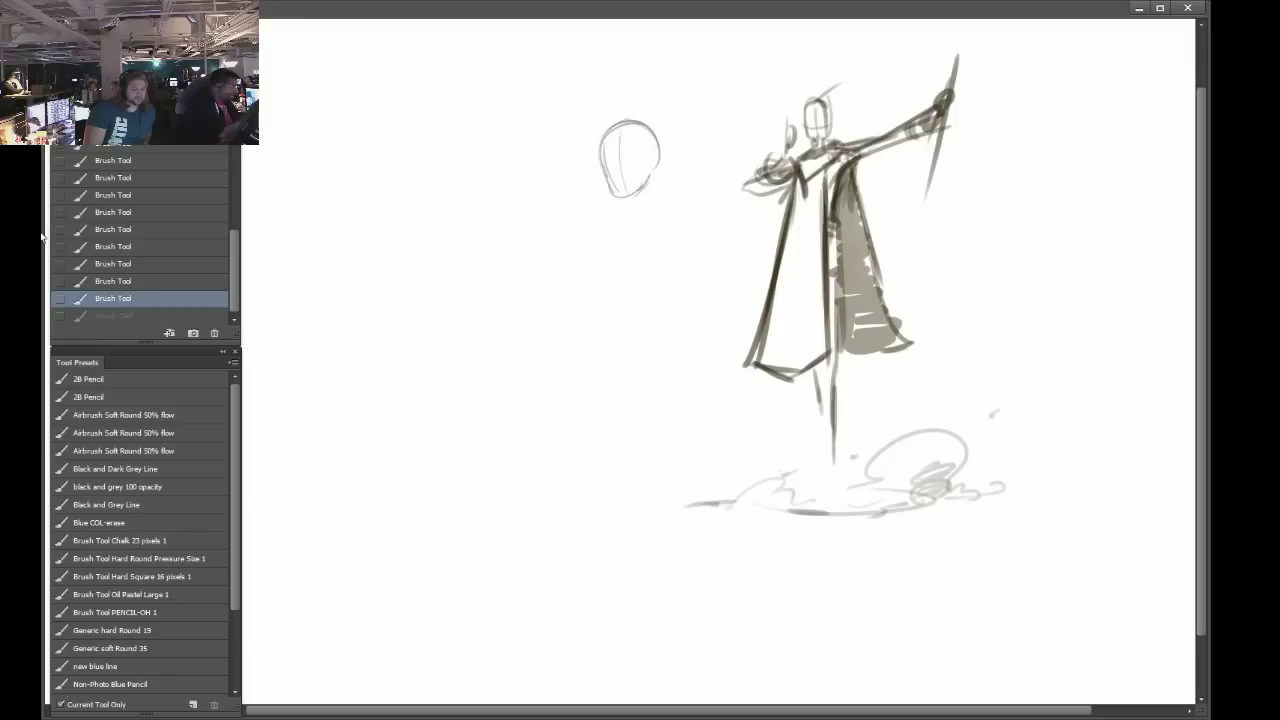
key(e)
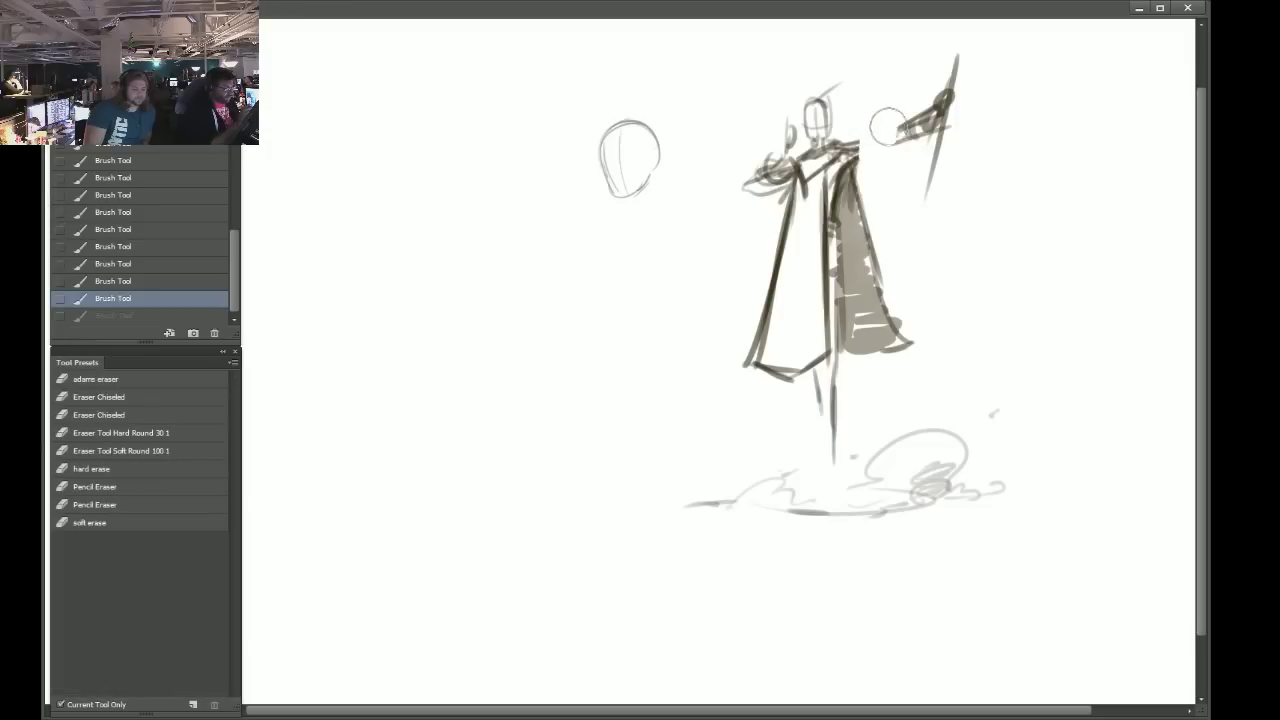
mouse_move(888, 127)
mouse_down()
mouse_move(906, 156)
mouse_move(897, 162)
mouse_move(862, 136)
mouse_move(884, 180)
mouse_move(872, 148)
mouse_up()
drag(880, 142, 894, 137)
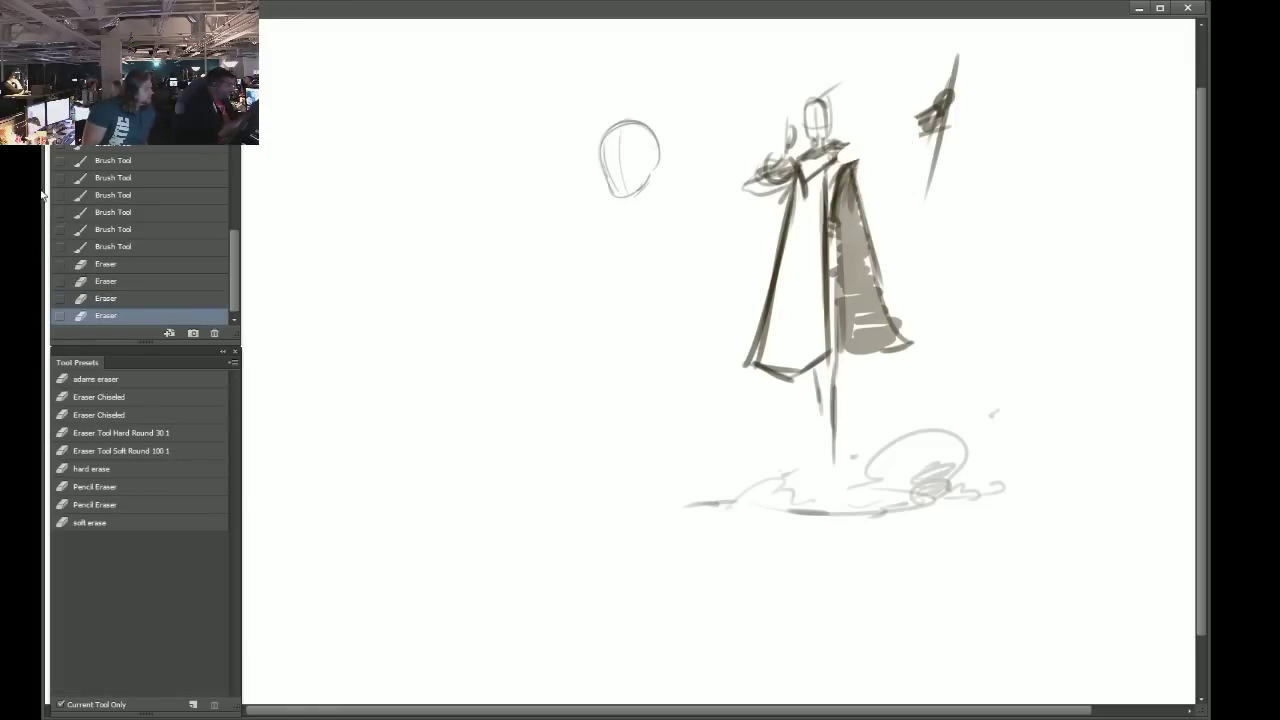
Repaint the outstretched arm as a light grey shape with a ringed cuff and dark underside, and fill the staff hand darker.
key(b)
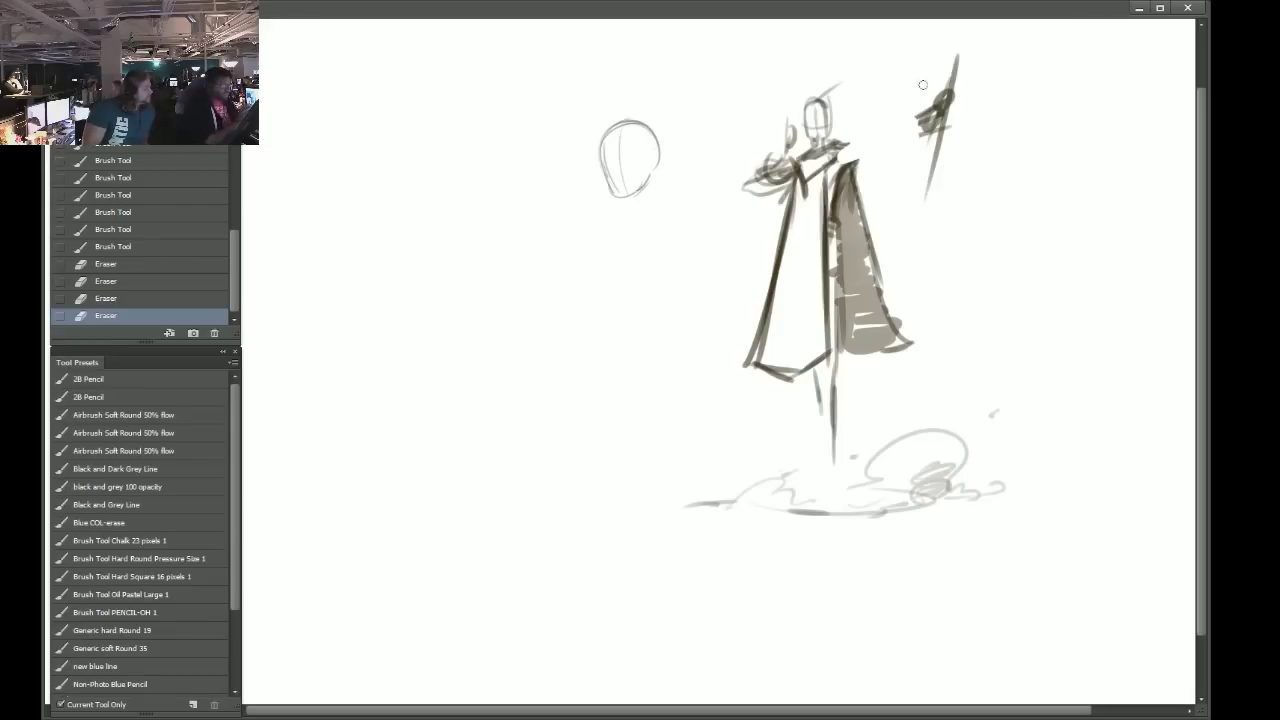
mouse_move(838, 168)
mouse_down()
mouse_move(933, 120)
mouse_move(854, 149)
mouse_move(906, 130)
mouse_move(894, 129)
mouse_move(902, 150)
mouse_move(900, 118)
mouse_up()
mouse_move(886, 150)
mouse_down()
mouse_move(911, 119)
mouse_move(919, 137)
mouse_move(889, 128)
mouse_move(902, 121)
mouse_move(856, 160)
mouse_move(882, 146)
mouse_move(846, 152)
mouse_move(895, 130)
mouse_up()
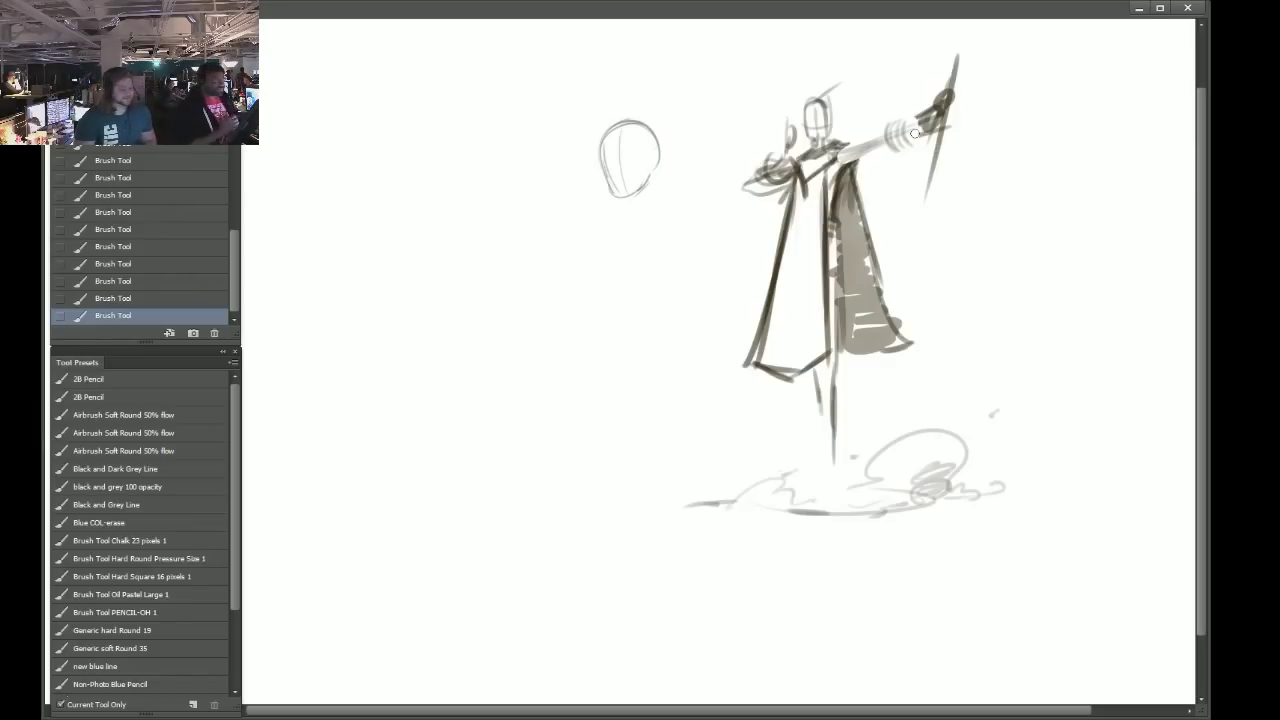
drag(835, 168, 899, 141)
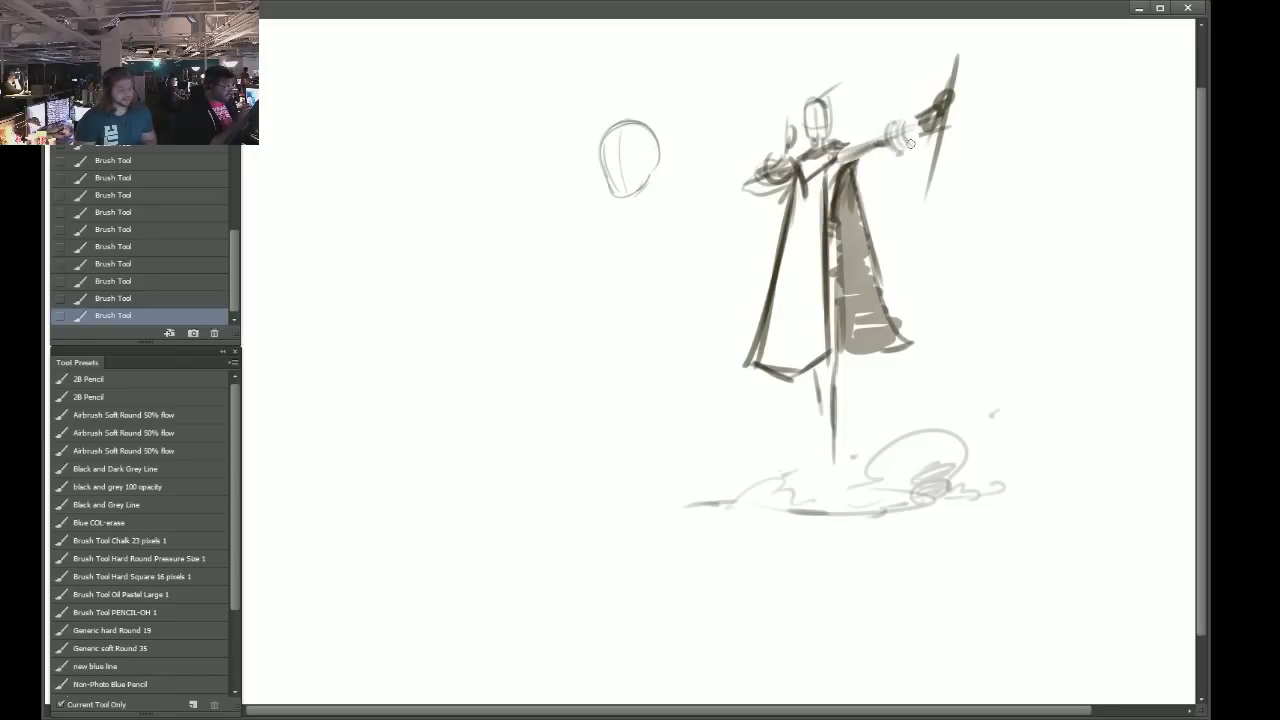
drag(910, 127, 909, 131)
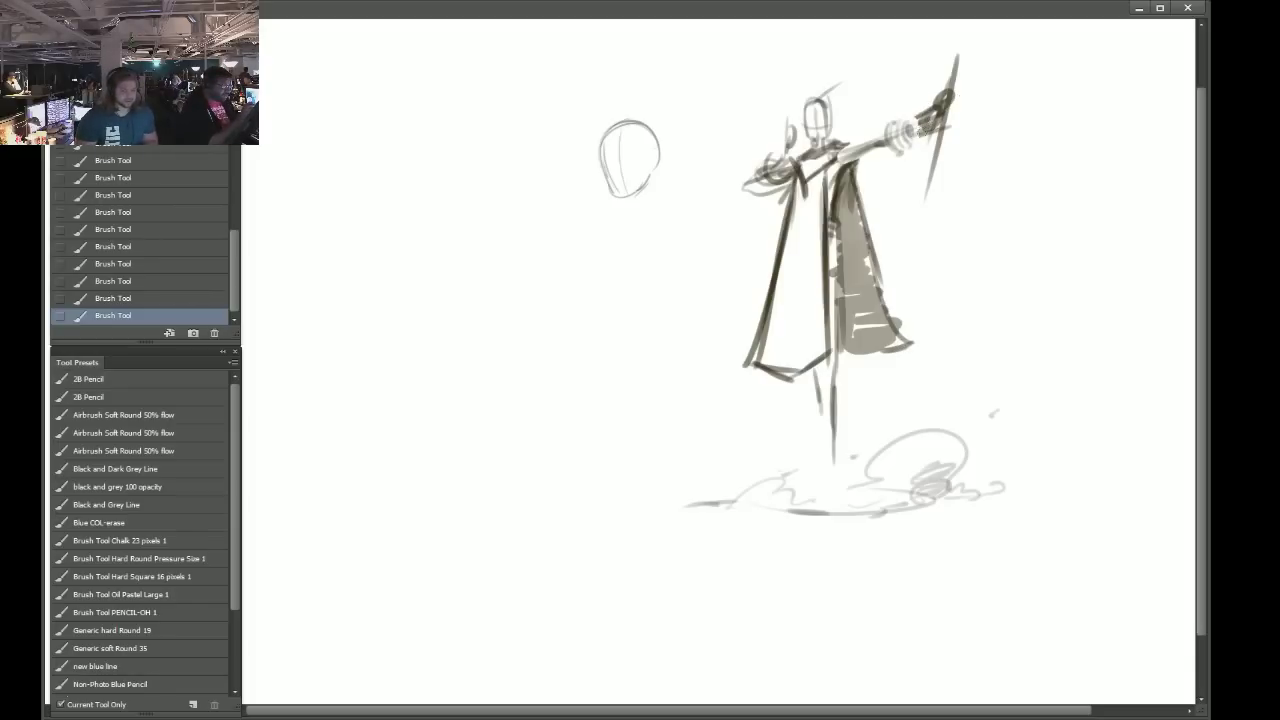
drag(921, 117, 934, 122)
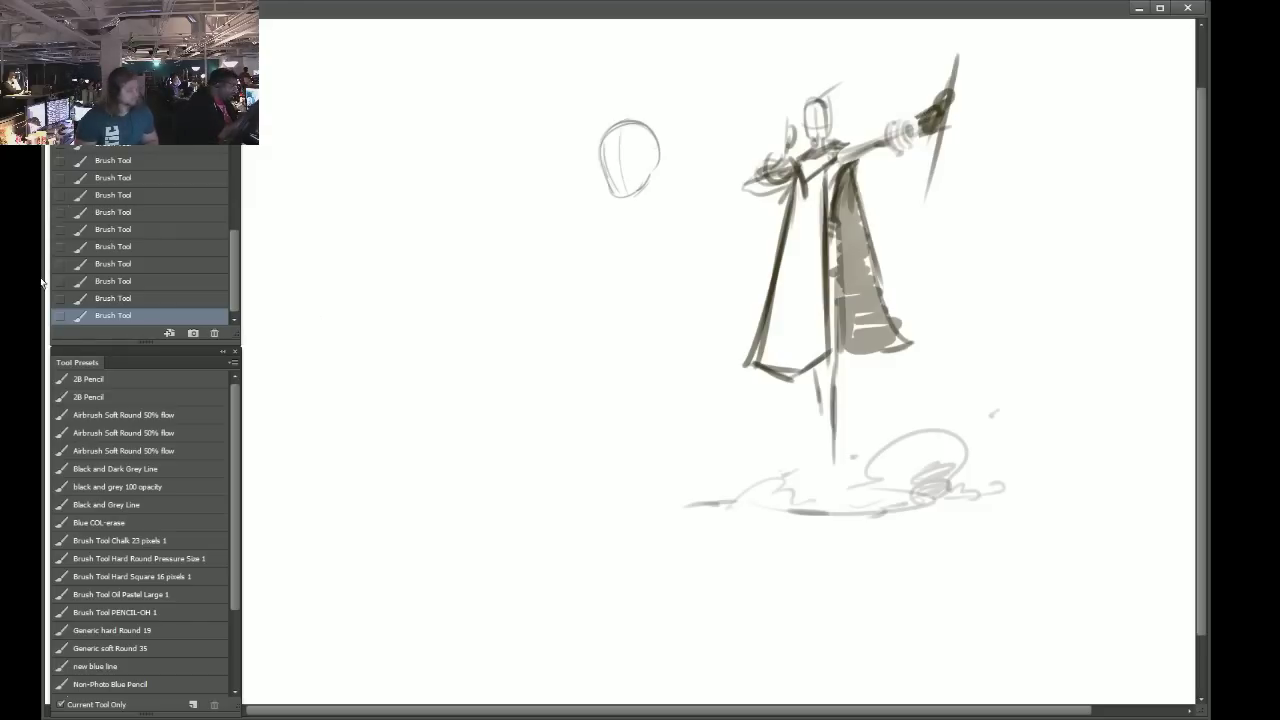
Erase the stray marks around the staff hand and thin the thick outer edge line of the white robe panel.
key(e)
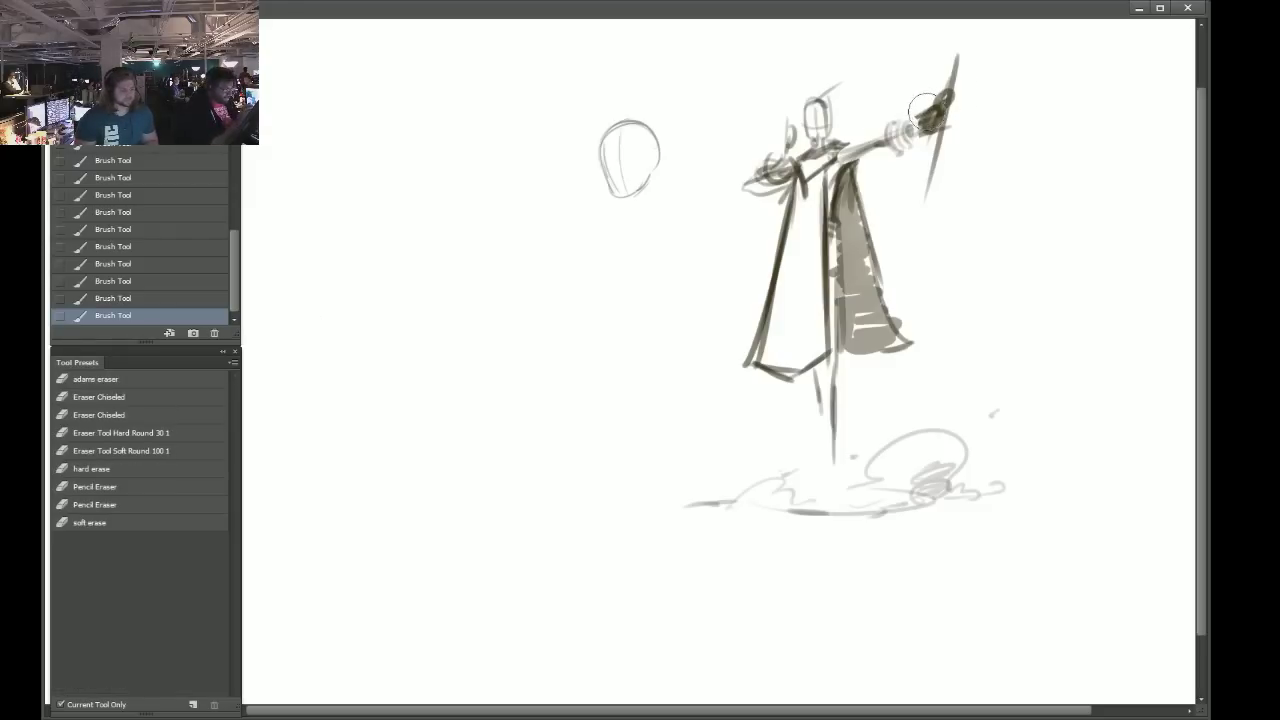
key(bracketright)
key(bracketright)
key(bracketright)
key(bracketright)
key(bracketright)
key(bracketright)
key(bracketright)
key(bracketright)
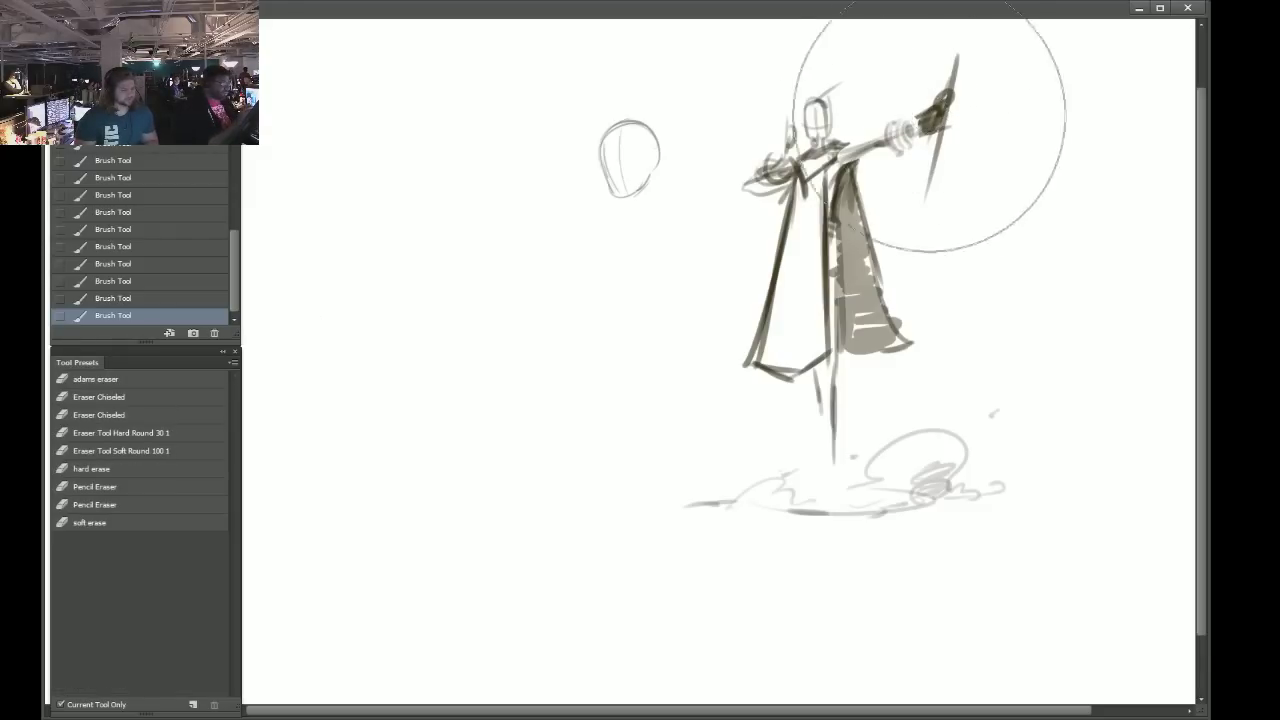
key(bracketleft)
key(bracketleft)
key(bracketleft)
key(bracketleft)
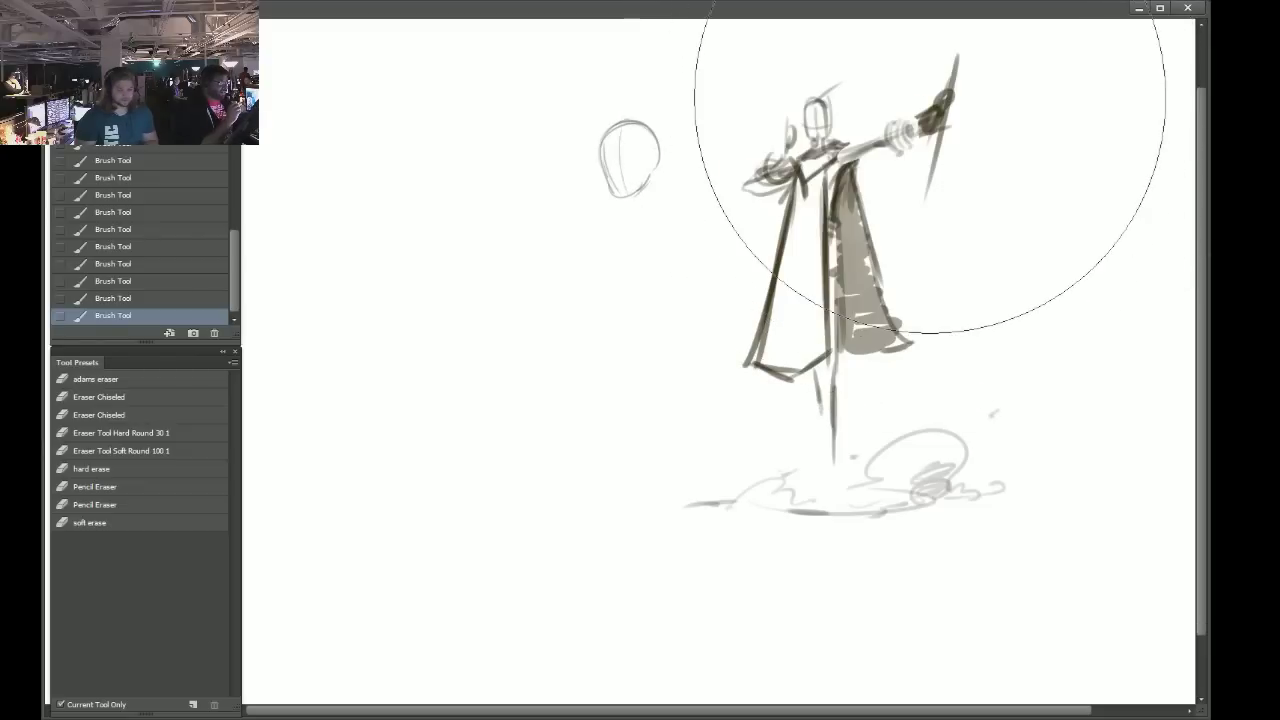
key(bracketleft)
key(bracketleft)
key(bracketleft)
key(bracketleft)
key(bracketleft)
key(bracketleft)
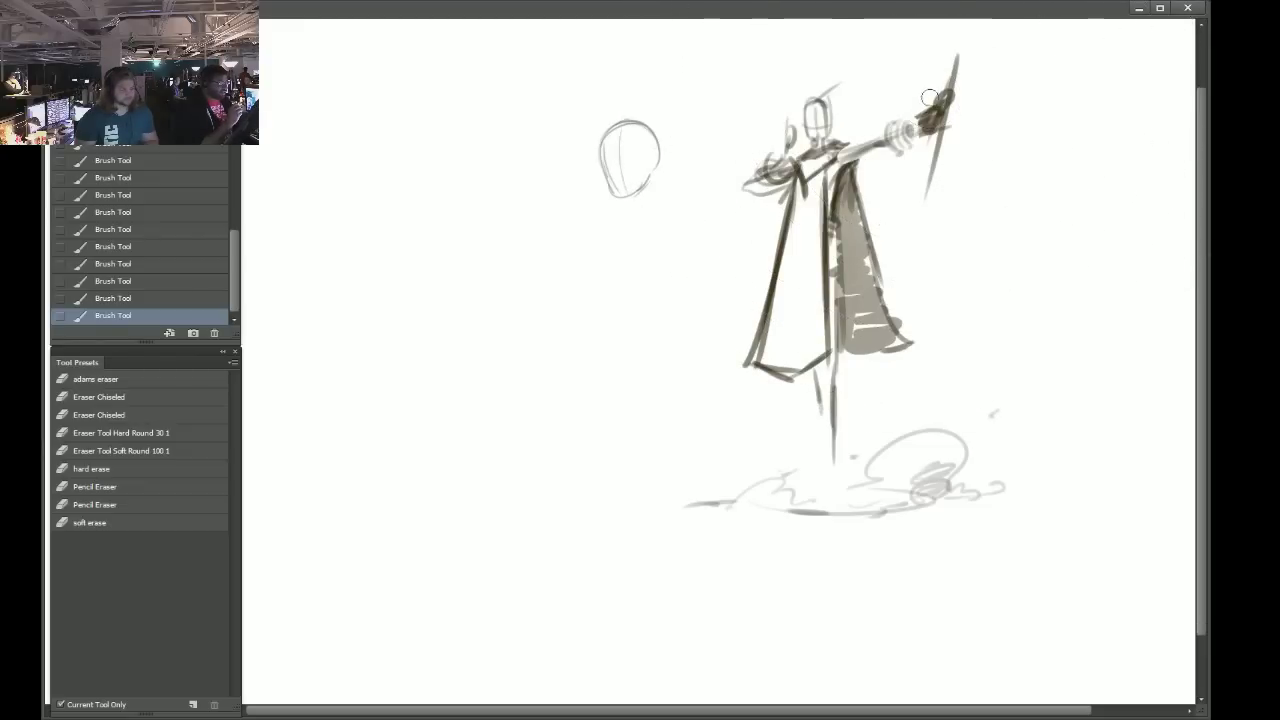
mouse_move(921, 118)
mouse_down()
mouse_move(942, 126)
mouse_move(924, 144)
mouse_move(804, 165)
mouse_move(836, 149)
mouse_move(802, 173)
mouse_move(822, 166)
mouse_move(777, 296)
mouse_up()
drag(795, 205, 768, 336)
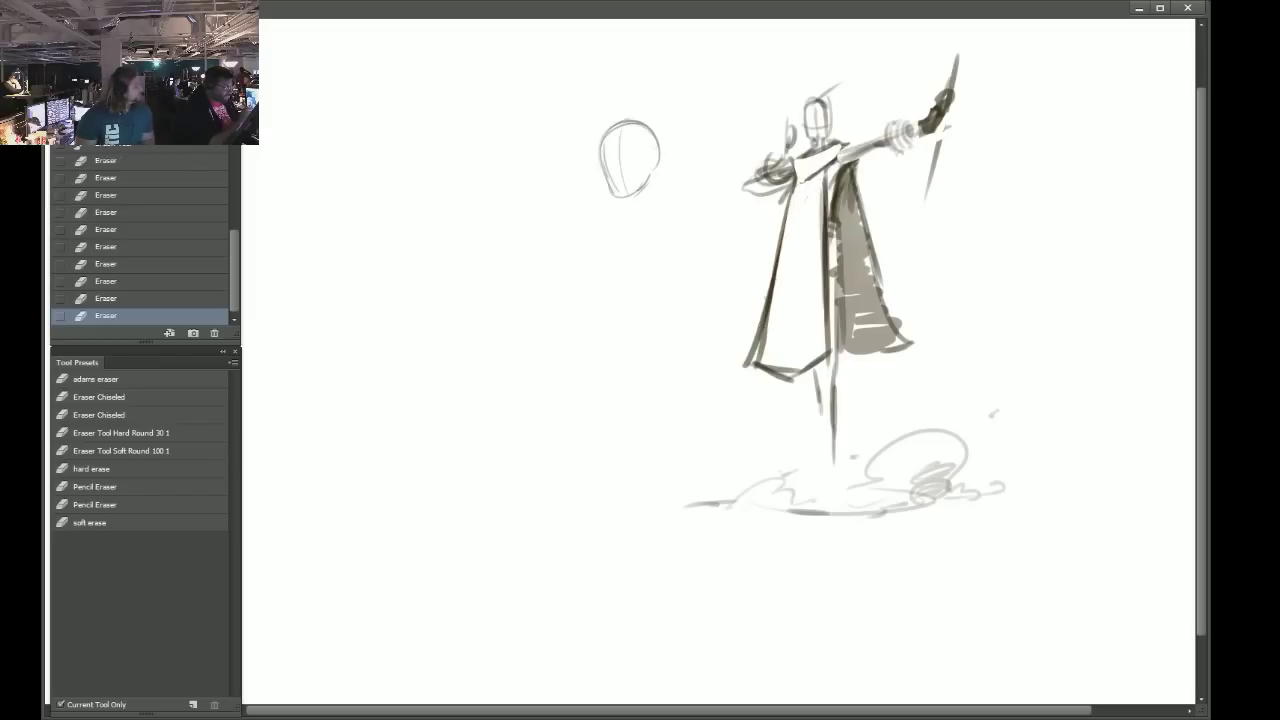
Erase the middle of the robe panel's outer edge and redraw it as a lighter line from the armpit to the hem.
drag(789, 207, 766, 265)
drag(762, 304, 763, 290)
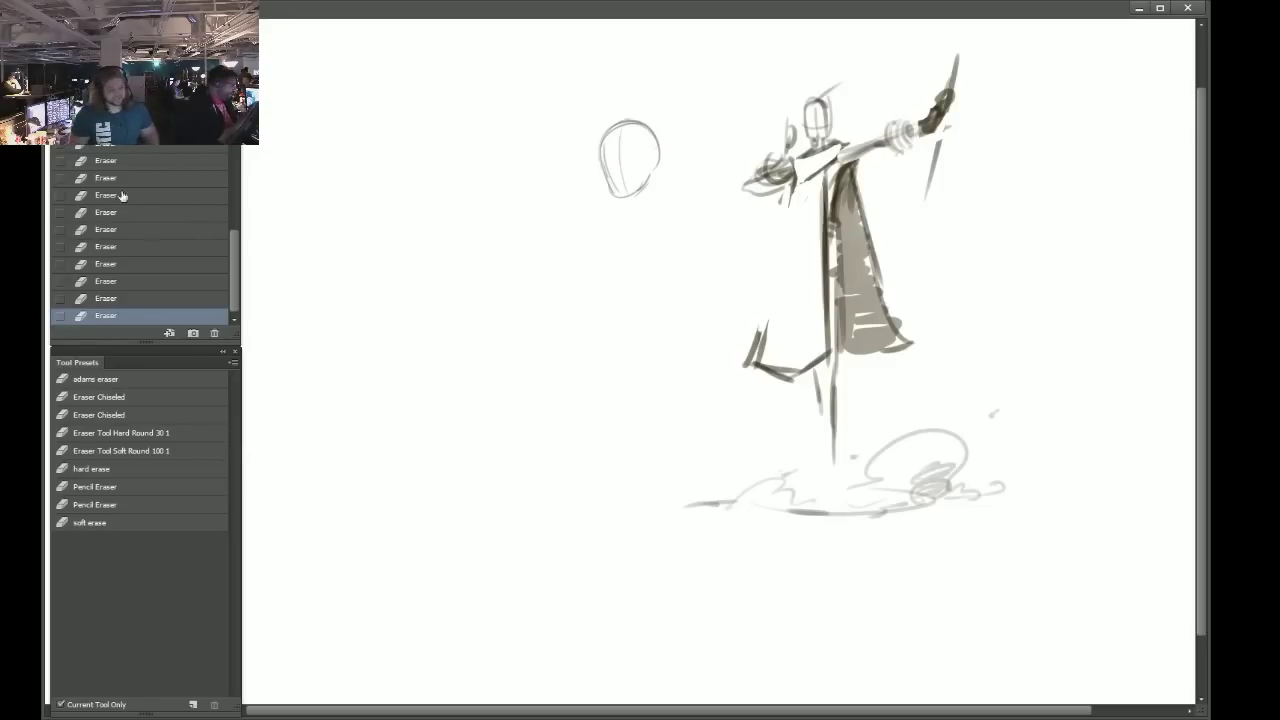
key(b)
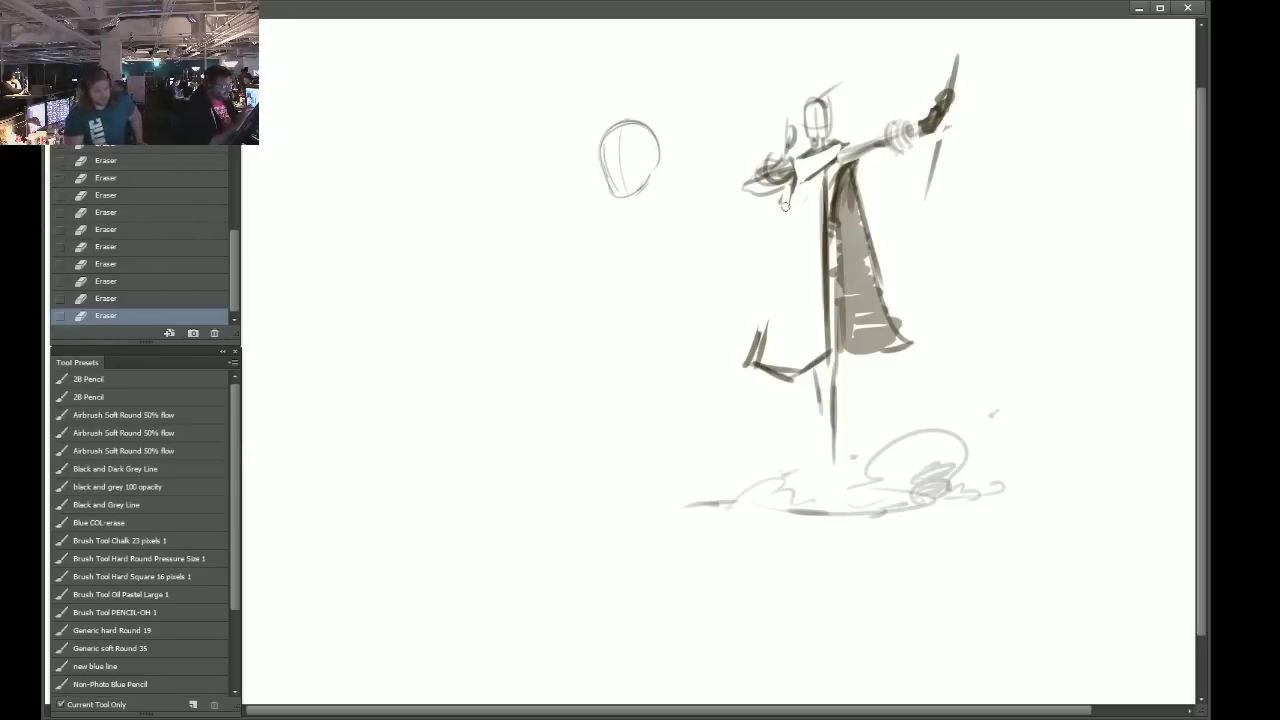
mouse_move(790, 188)
mouse_down()
mouse_move(748, 352)
mouse_move(762, 334)
mouse_up()
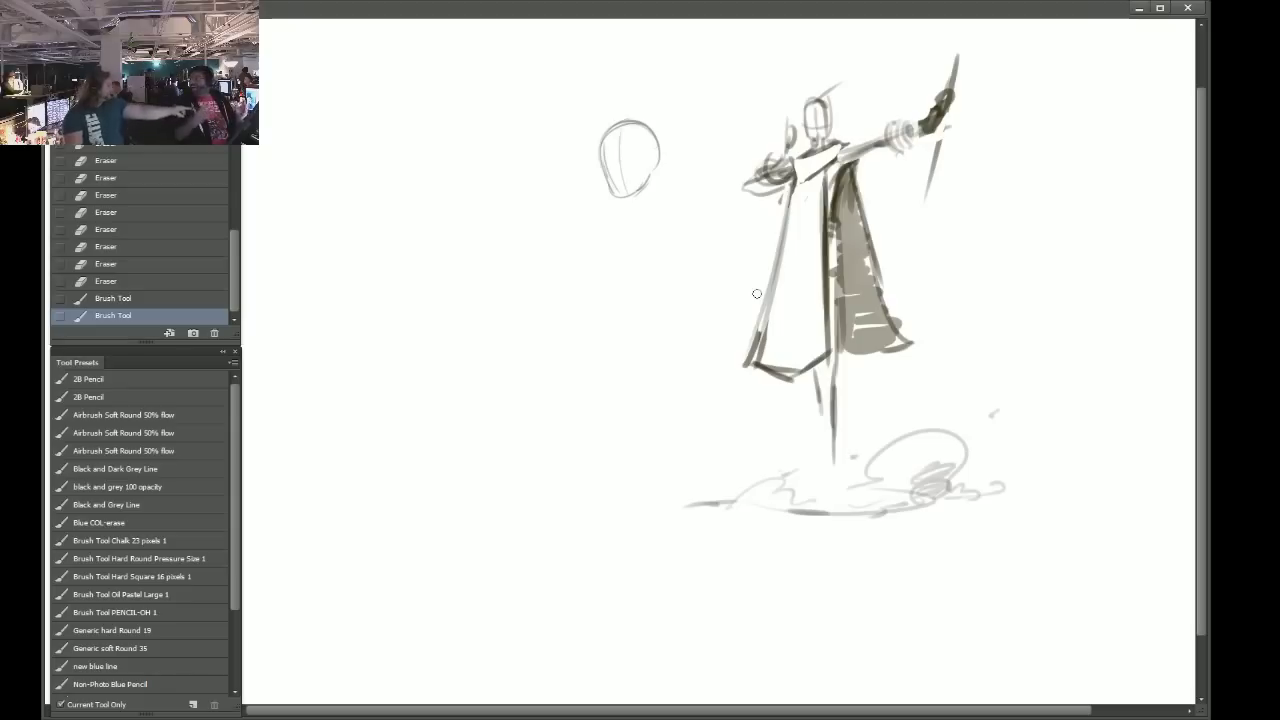
Sketch long windswept hair streaming back from the head, and reinforce the robe's hem and the leg lines below it.
mouse_move(801, 184)
mouse_down()
mouse_move(848, 149)
mouse_move(837, 158)
mouse_move(847, 145)
mouse_move(817, 138)
mouse_move(808, 102)
mouse_up()
mouse_move(823, 101)
mouse_down()
mouse_move(893, 42)
mouse_move(816, 104)
mouse_move(831, 119)
mouse_move(885, 94)
mouse_move(818, 140)
mouse_up()
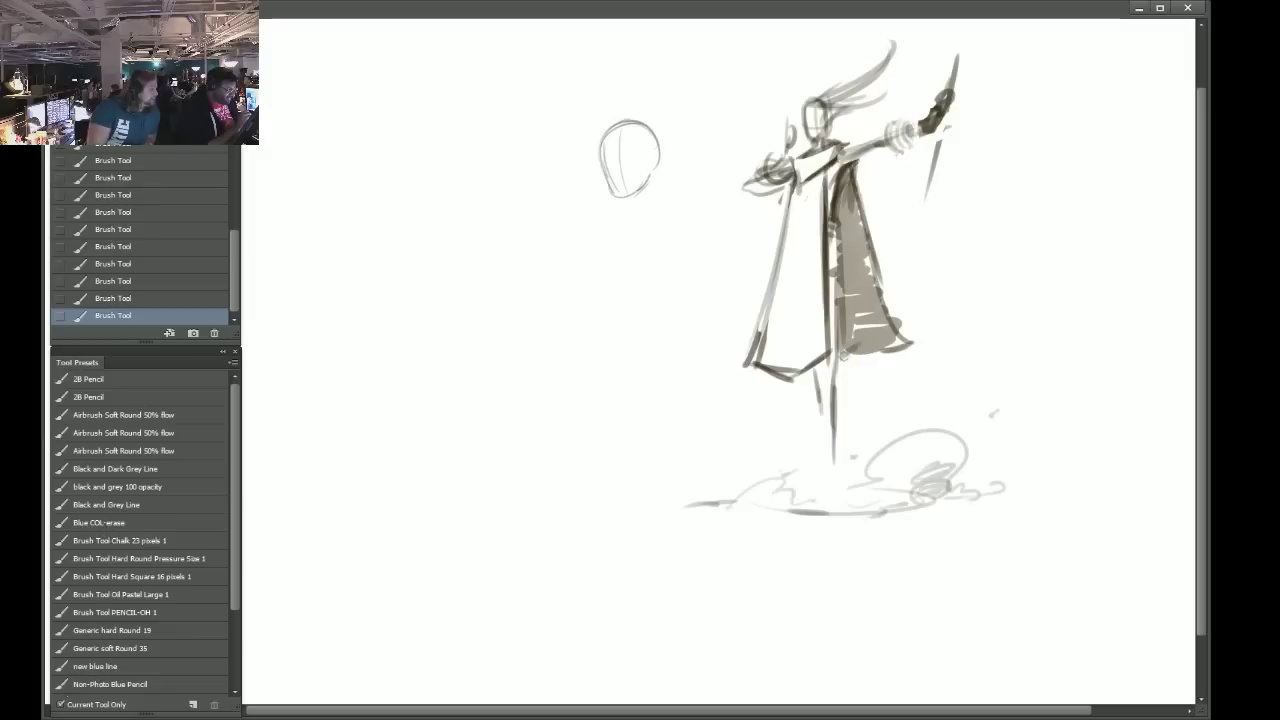
drag(786, 374, 838, 354)
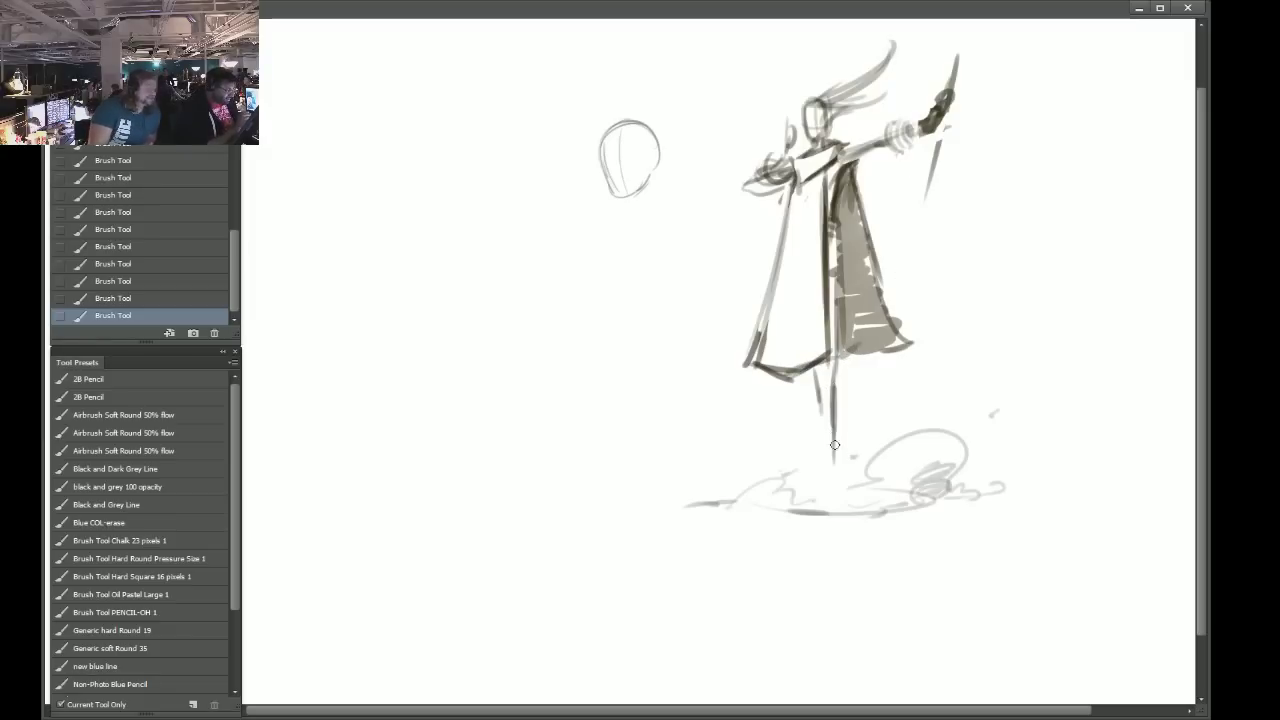
drag(819, 402, 834, 470)
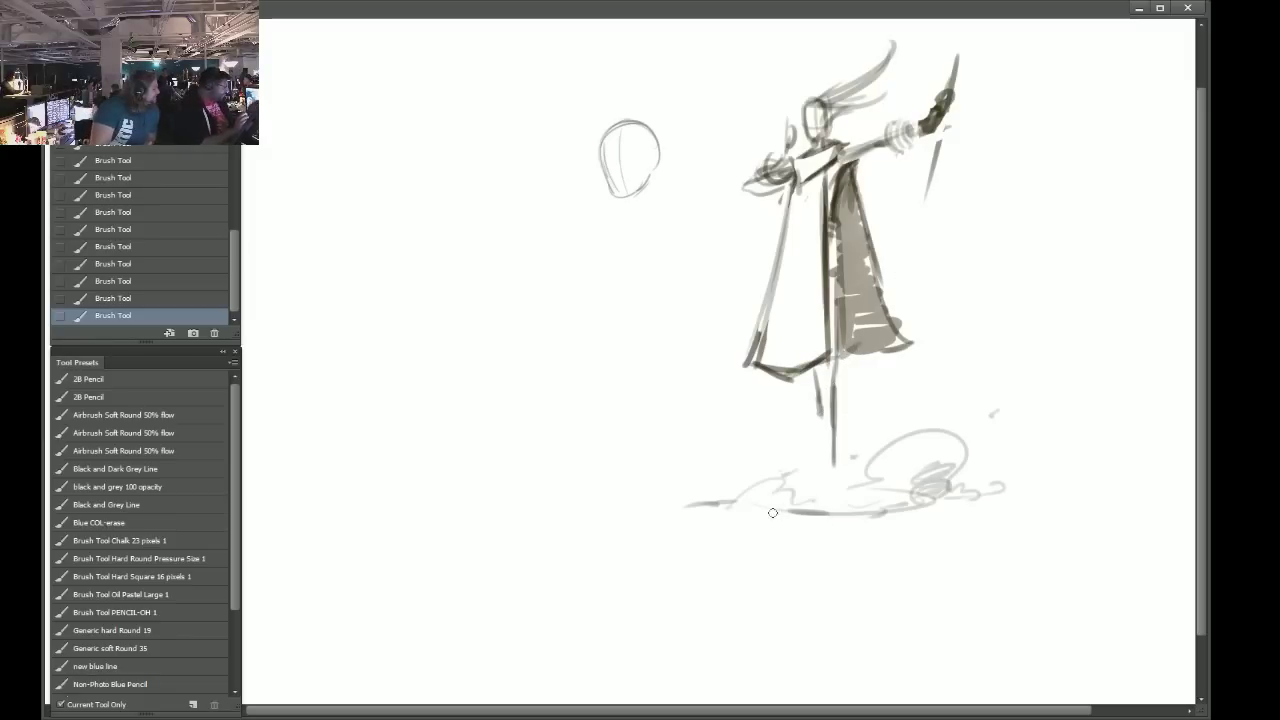
Move the robed figure to the canvas's left side, and sketch a second figure's head, shoulders and tapering torso in the freed space.
key(v)
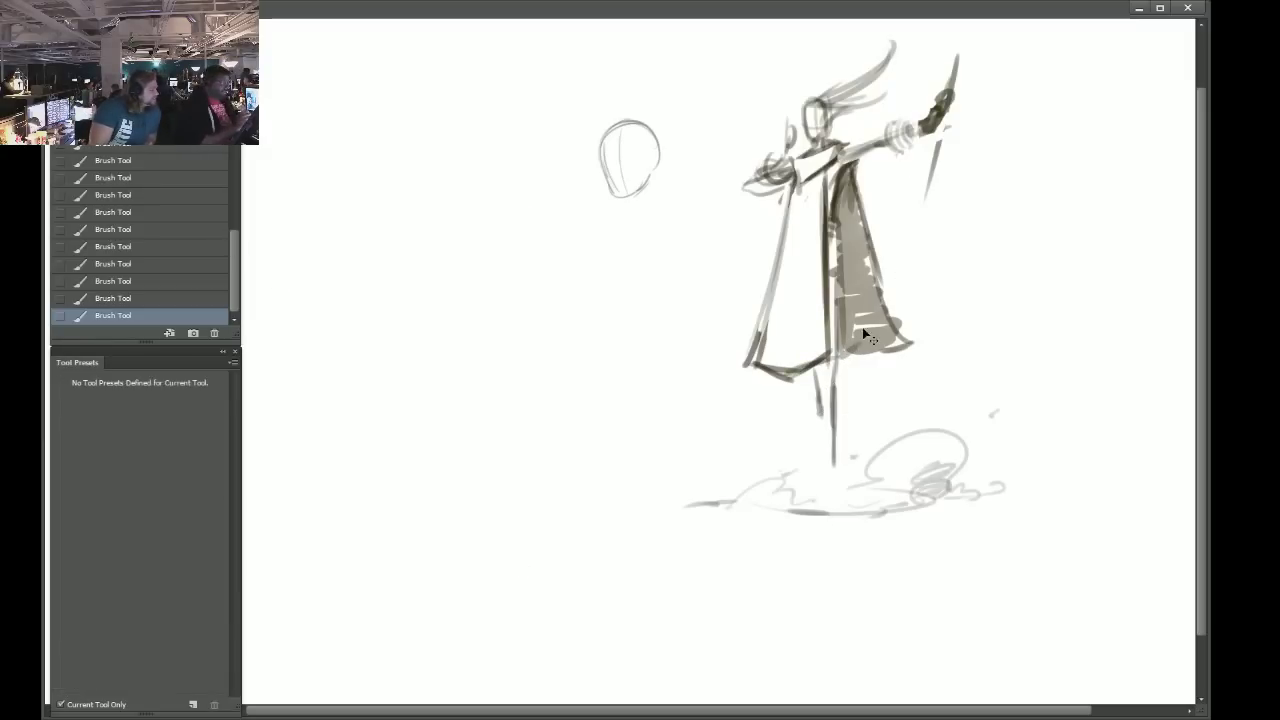
mouse_move(860, 352)
mouse_down()
mouse_move(503, 310)
mouse_move(474, 377)
mouse_move(481, 352)
mouse_move(460, 325)
mouse_move(478, 324)
mouse_up()
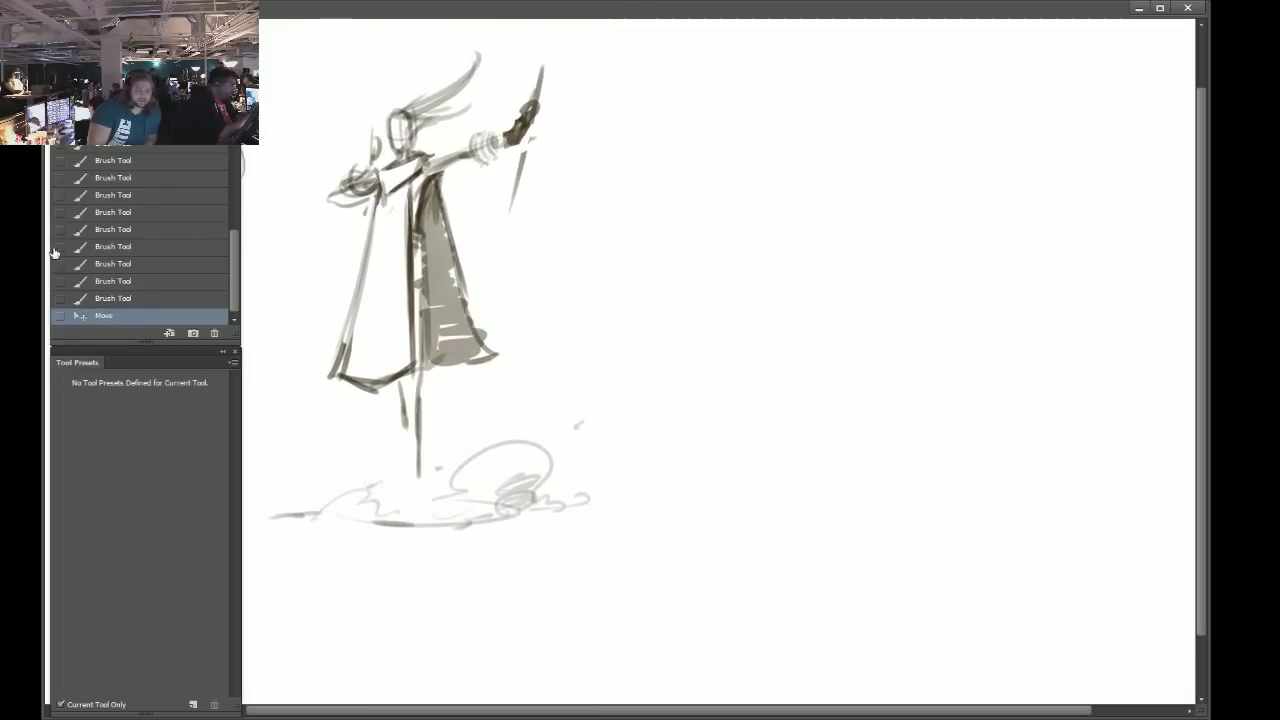
key(b)
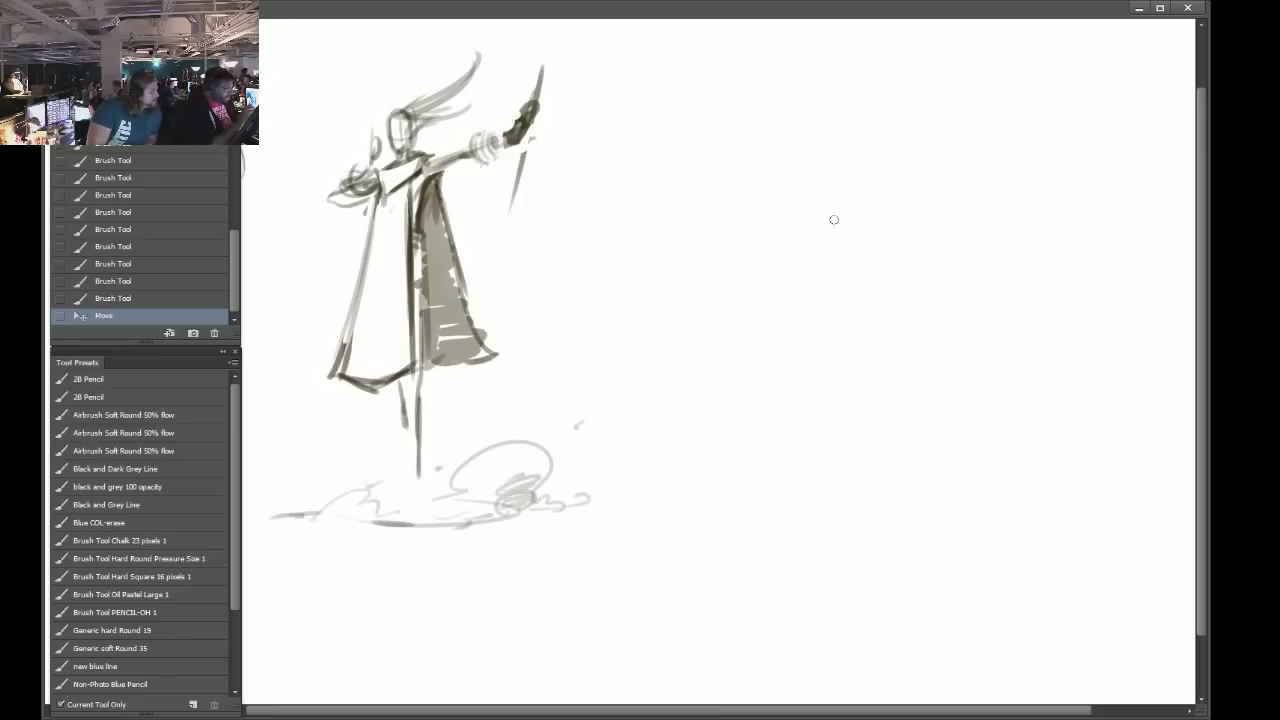
mouse_move(838, 211)
mouse_down()
mouse_move(842, 224)
mouse_move(848, 192)
mouse_move(856, 232)
mouse_move(840, 232)
mouse_move(884, 246)
mouse_move(800, 244)
mouse_move(818, 240)
mouse_up()
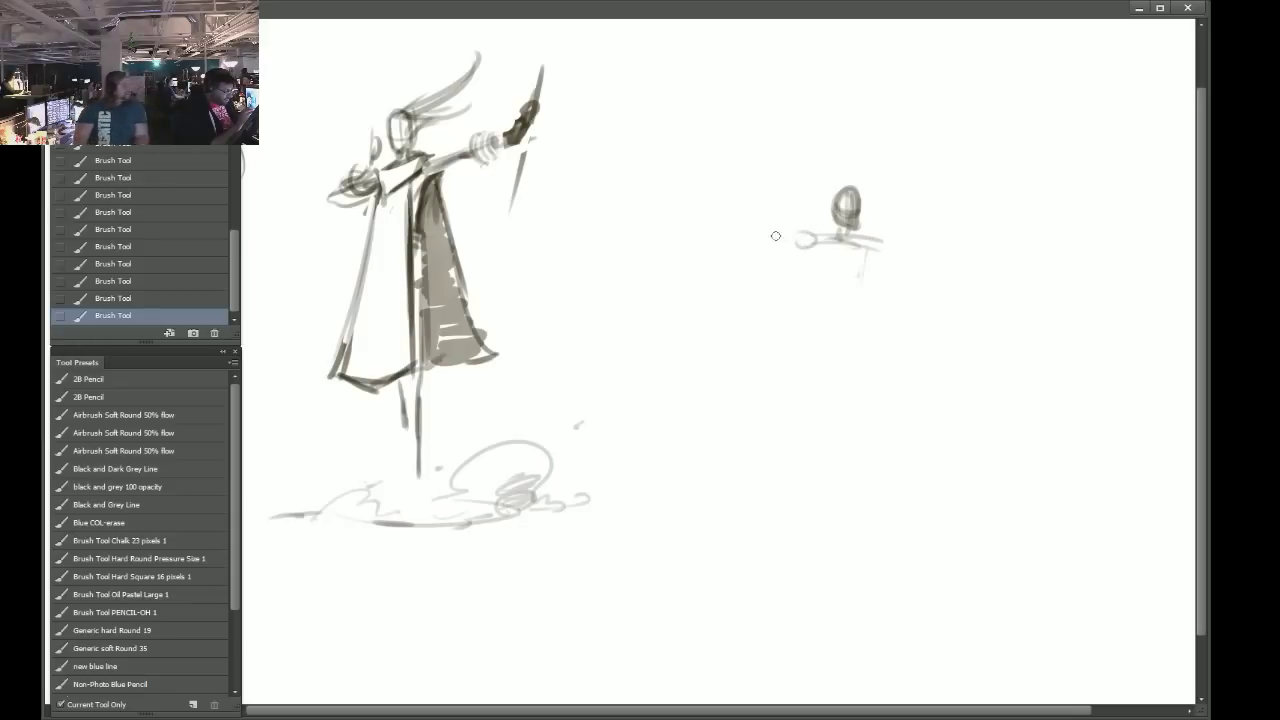
mouse_move(845, 265)
mouse_down()
mouse_move(816, 278)
mouse_move(833, 235)
mouse_move(852, 237)
mouse_move(864, 263)
mouse_move(861, 279)
mouse_move(821, 279)
mouse_move(849, 305)
mouse_move(861, 266)
mouse_move(861, 313)
mouse_move(833, 287)
mouse_move(831, 316)
mouse_move(874, 312)
mouse_up()
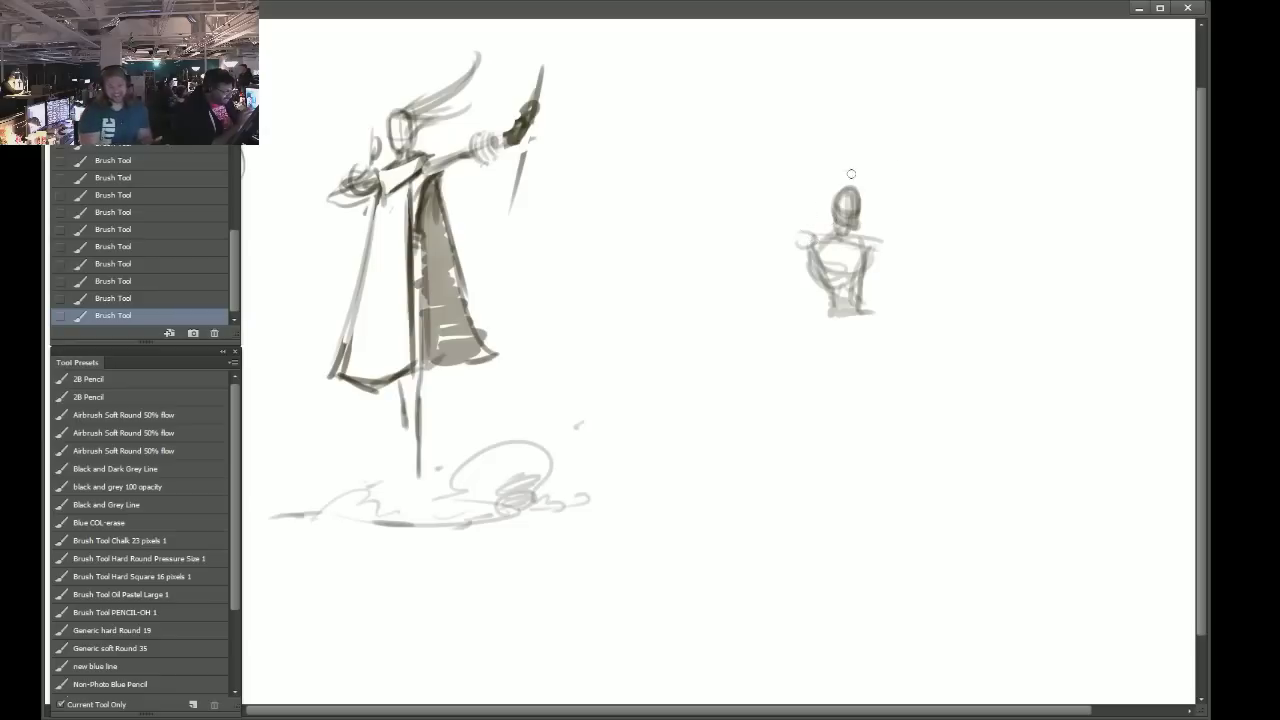
drag(853, 239, 873, 250)
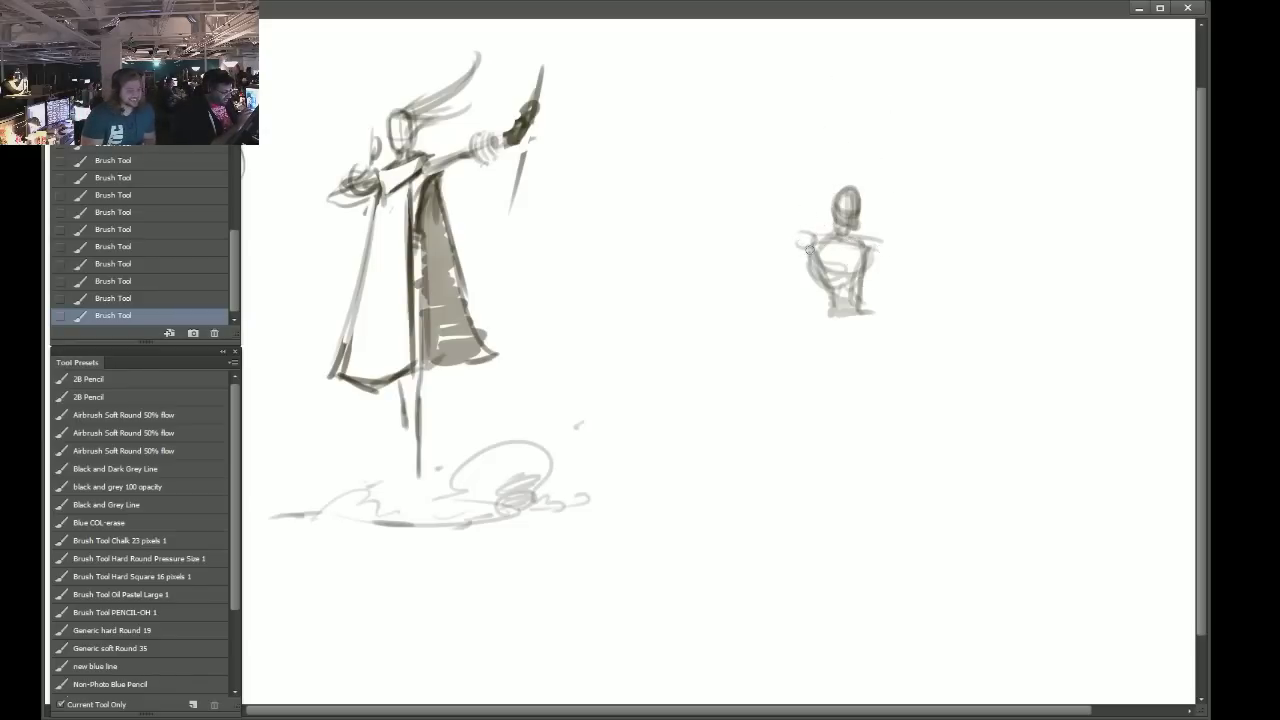
Add an outstretched arm and a bent, raised arm to the second figure, and rough in its crossed legs.
mouse_move(811, 241)
mouse_down()
mouse_move(757, 239)
mouse_move(806, 204)
mouse_up()
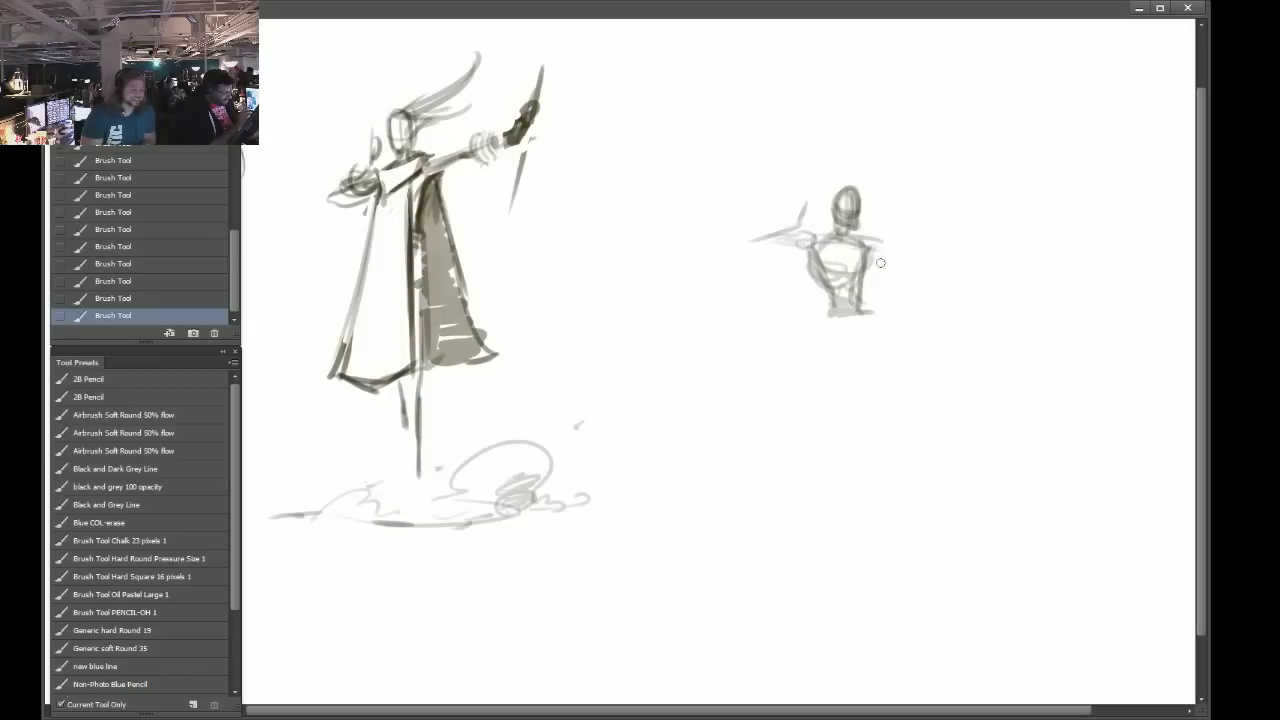
mouse_move(871, 245)
mouse_down()
mouse_move(902, 287)
mouse_move(925, 247)
mouse_move(905, 293)
mouse_up()
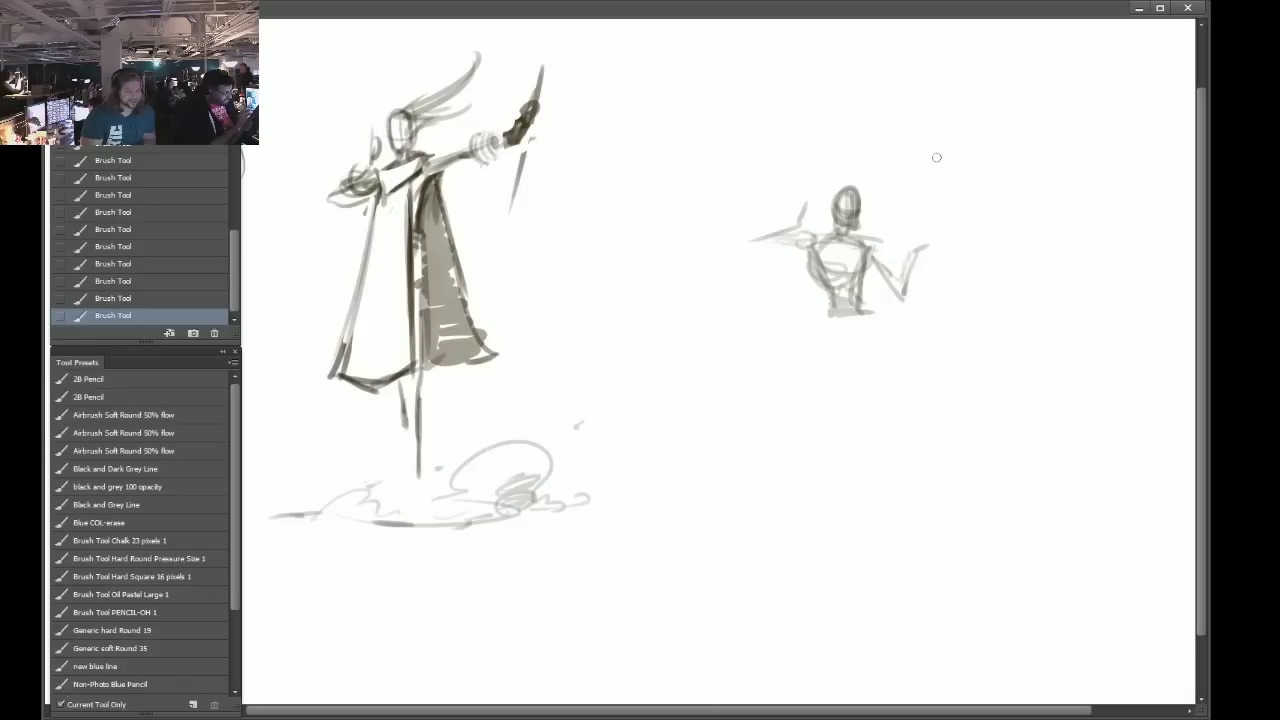
mouse_move(826, 254)
mouse_down()
mouse_move(810, 288)
mouse_move(858, 310)
mouse_move(822, 316)
mouse_move(860, 315)
mouse_move(800, 340)
mouse_move(850, 365)
mouse_move(845, 352)
mouse_move(910, 335)
mouse_move(940, 342)
mouse_move(871, 413)
mouse_move(936, 350)
mouse_move(916, 330)
mouse_up()
drag(870, 324, 933, 334)
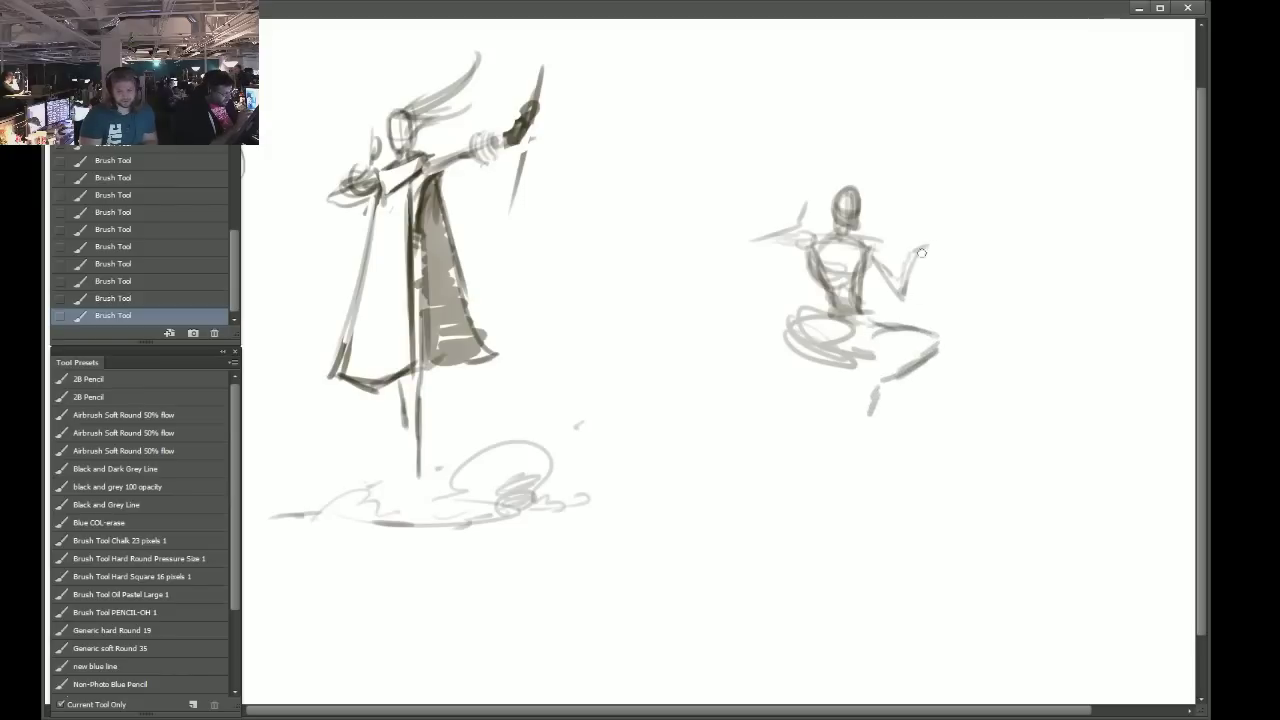
Define the seated figure's hands and forearms, and darken its head, neck and torso sides.
drag(914, 258, 941, 242)
drag(920, 256, 907, 286)
mouse_move(782, 227)
mouse_down()
mouse_move(758, 238)
mouse_move(844, 224)
mouse_move(852, 190)
mouse_up()
drag(852, 240, 856, 204)
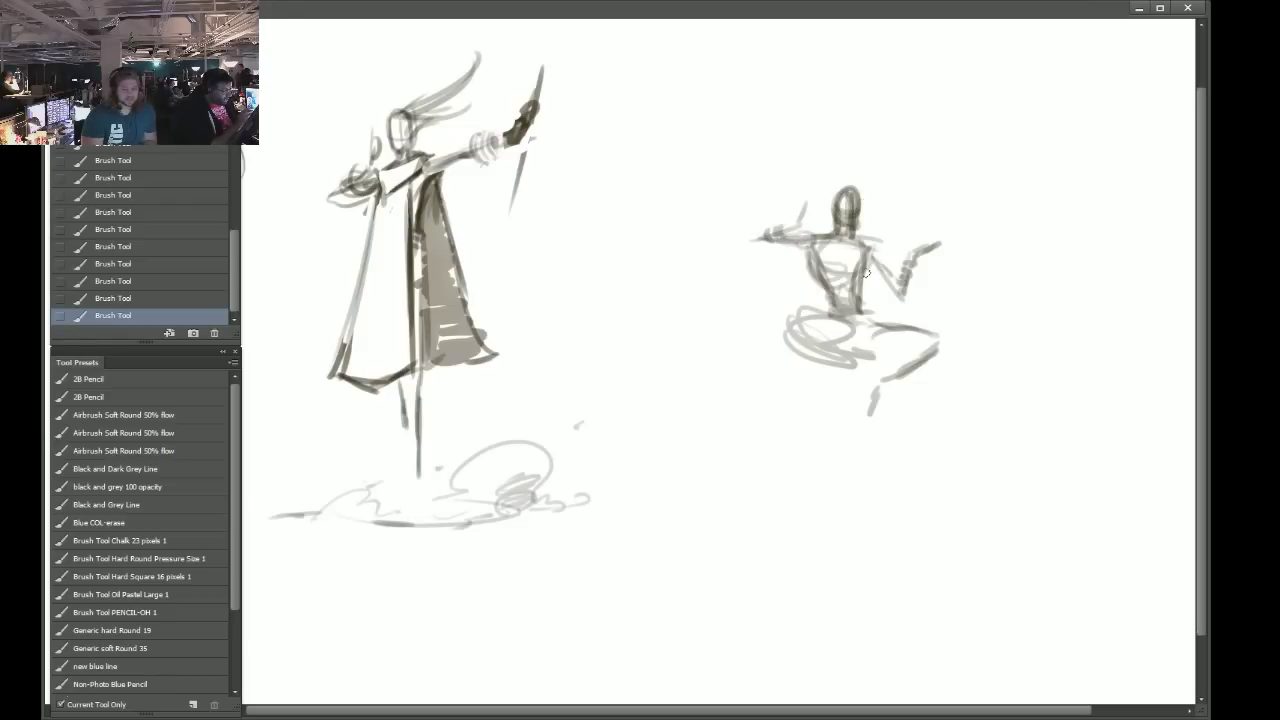
drag(862, 250, 862, 316)
drag(814, 254, 836, 316)
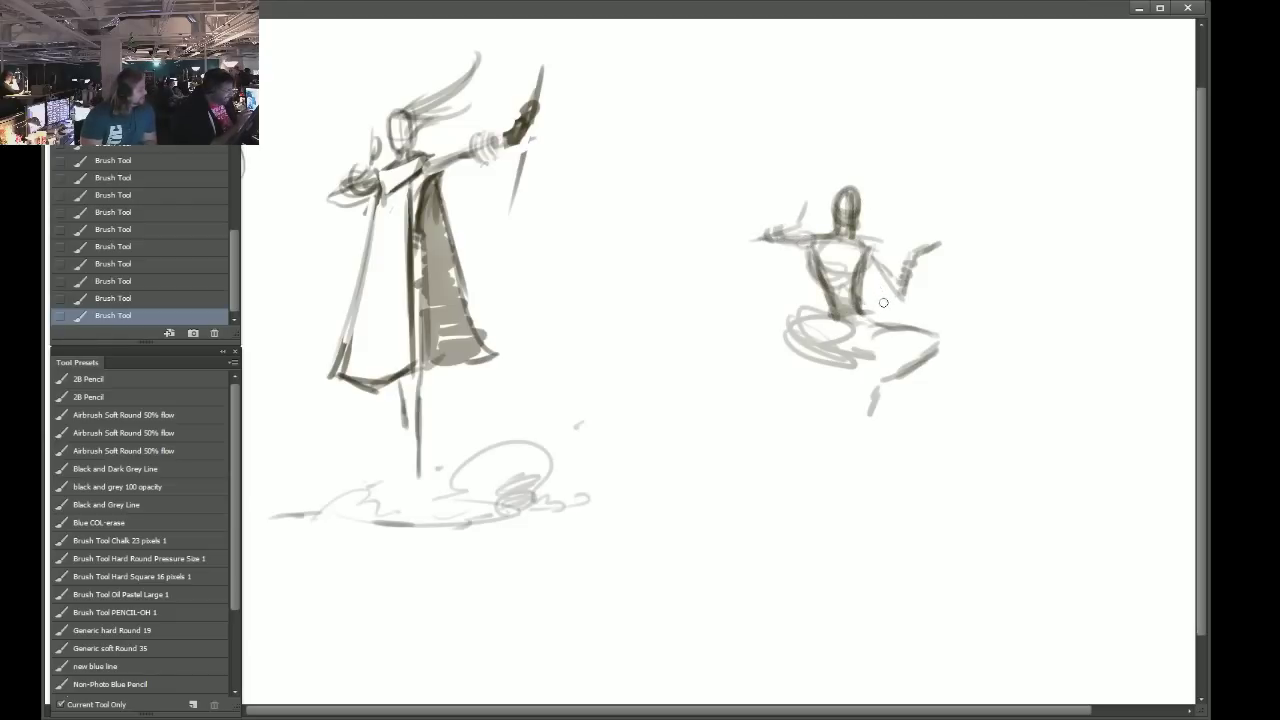
Erase along the seated figure's torso sides, waist and upper arm to slim the body.
key(e)
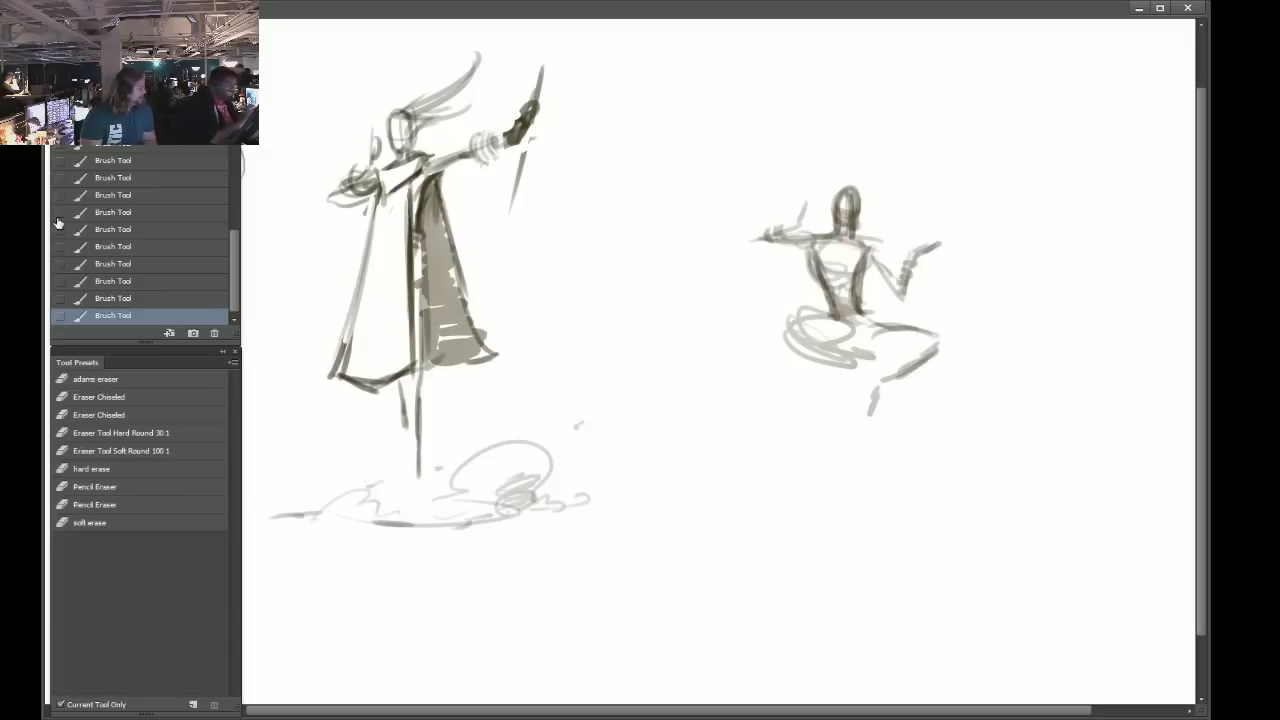
mouse_move(867, 278)
mouse_down()
mouse_move(860, 304)
mouse_move(872, 304)
mouse_up()
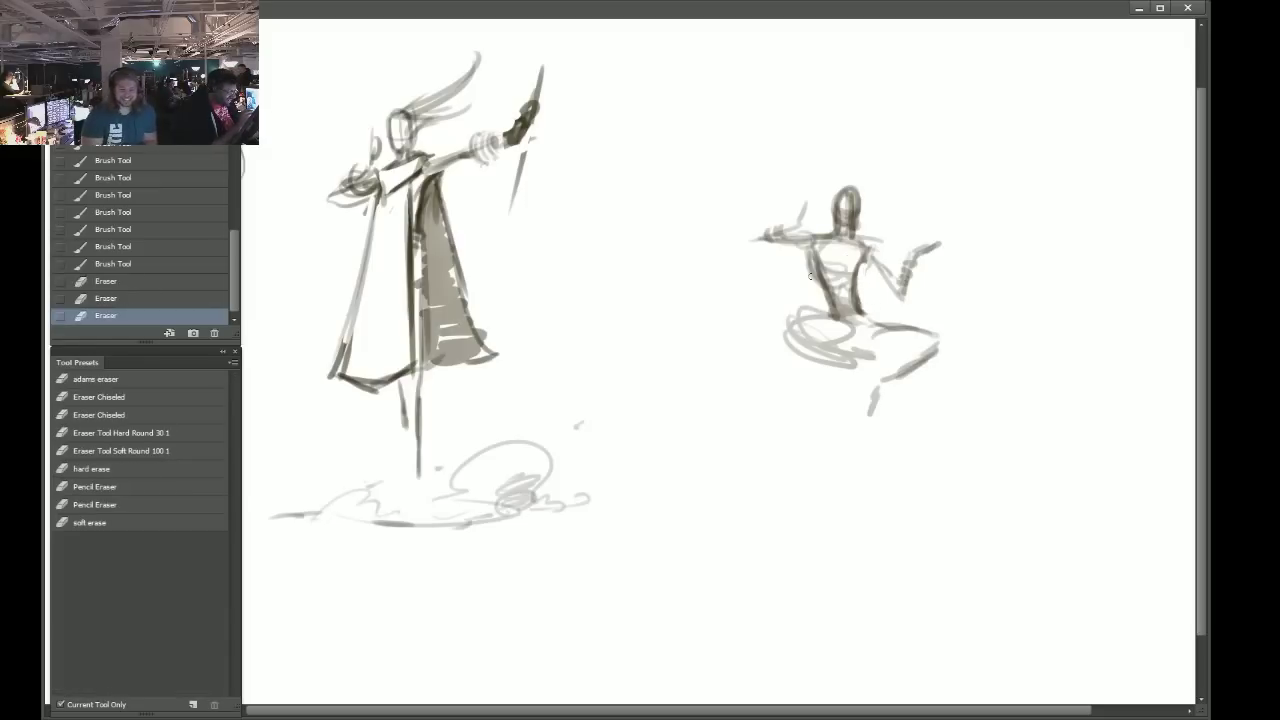
drag(810, 254, 830, 308)
mouse_move(876, 228)
mouse_down()
mouse_move(868, 276)
mouse_move(834, 306)
mouse_move(897, 290)
mouse_up()
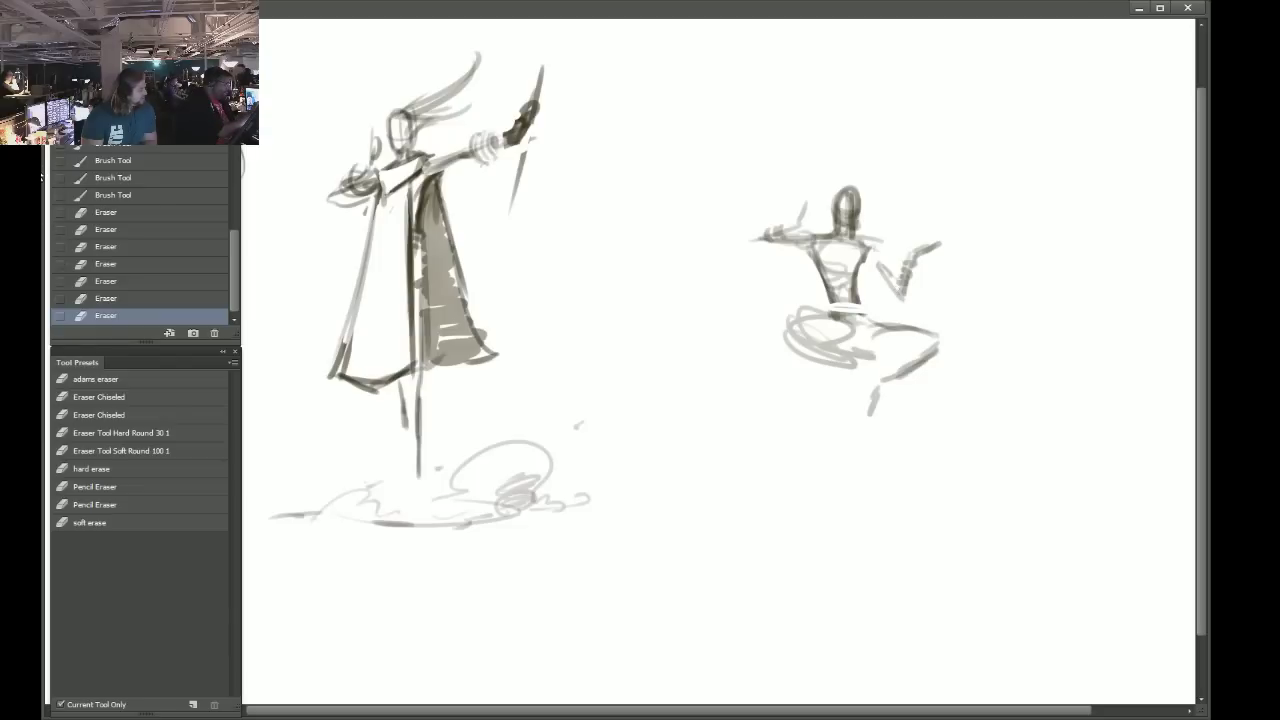
Redraw the seated figure's shoulder and bent arm, darken the torso curves flaring into the hips, and add chest and foot accents.
key(b)
mouse_move(812, 238)
mouse_down()
mouse_move(820, 268)
mouse_move(844, 232)
mouse_move(869, 251)
mouse_move(856, 271)
mouse_move(876, 254)
mouse_up()
mouse_move(876, 250)
mouse_down()
mouse_move(898, 278)
mouse_move(873, 260)
mouse_move(900, 287)
mouse_move(920, 253)
mouse_up()
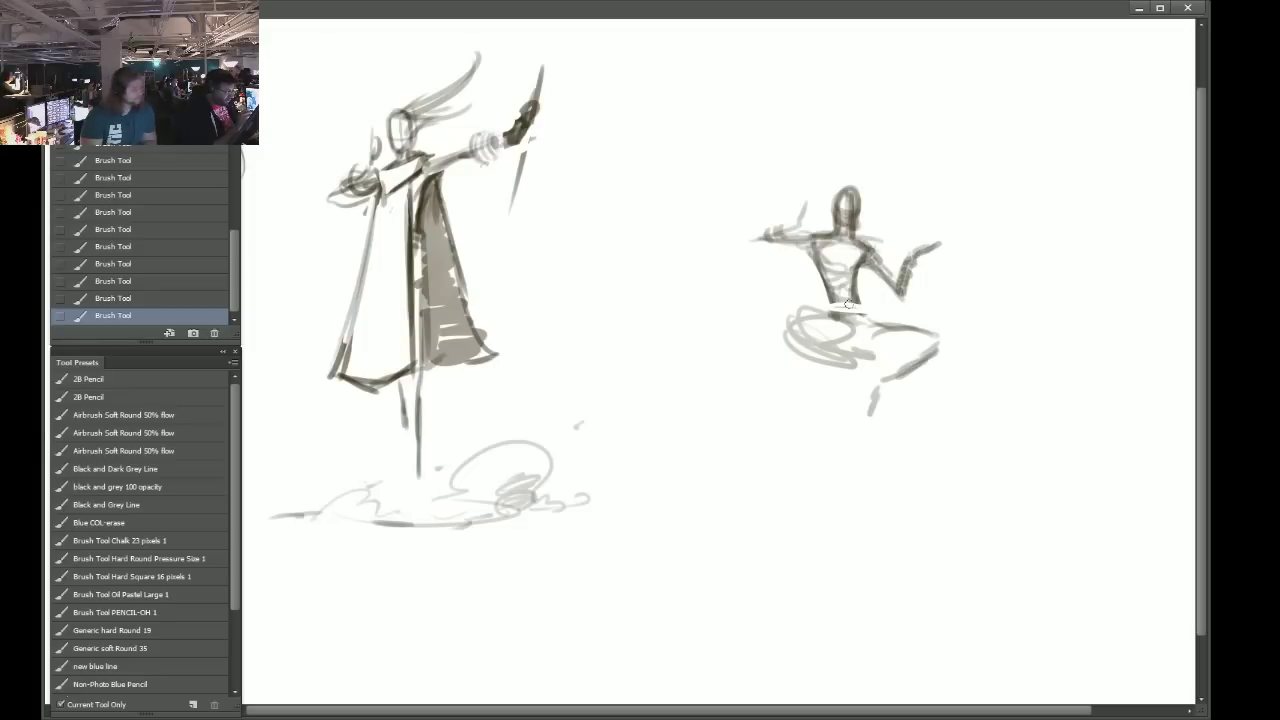
drag(824, 300, 844, 318)
mouse_move(844, 256)
mouse_down()
mouse_move(806, 242)
mouse_move(810, 326)
mouse_up()
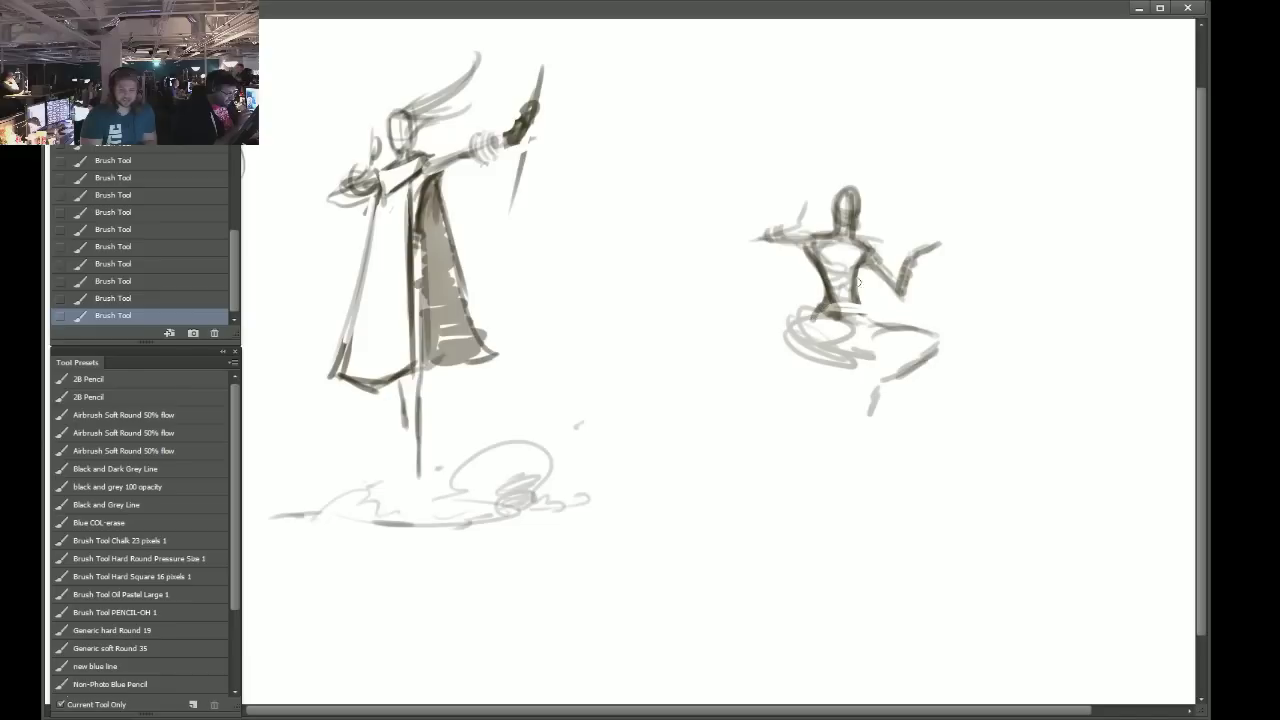
drag(852, 252, 866, 316)
drag(862, 306, 881, 322)
mouse_move(818, 236)
mouse_down()
mouse_move(830, 262)
mouse_move(858, 250)
mouse_move(866, 282)
mouse_move(863, 264)
mouse_move(850, 268)
mouse_move(918, 273)
mouse_up()
drag(873, 399, 869, 411)
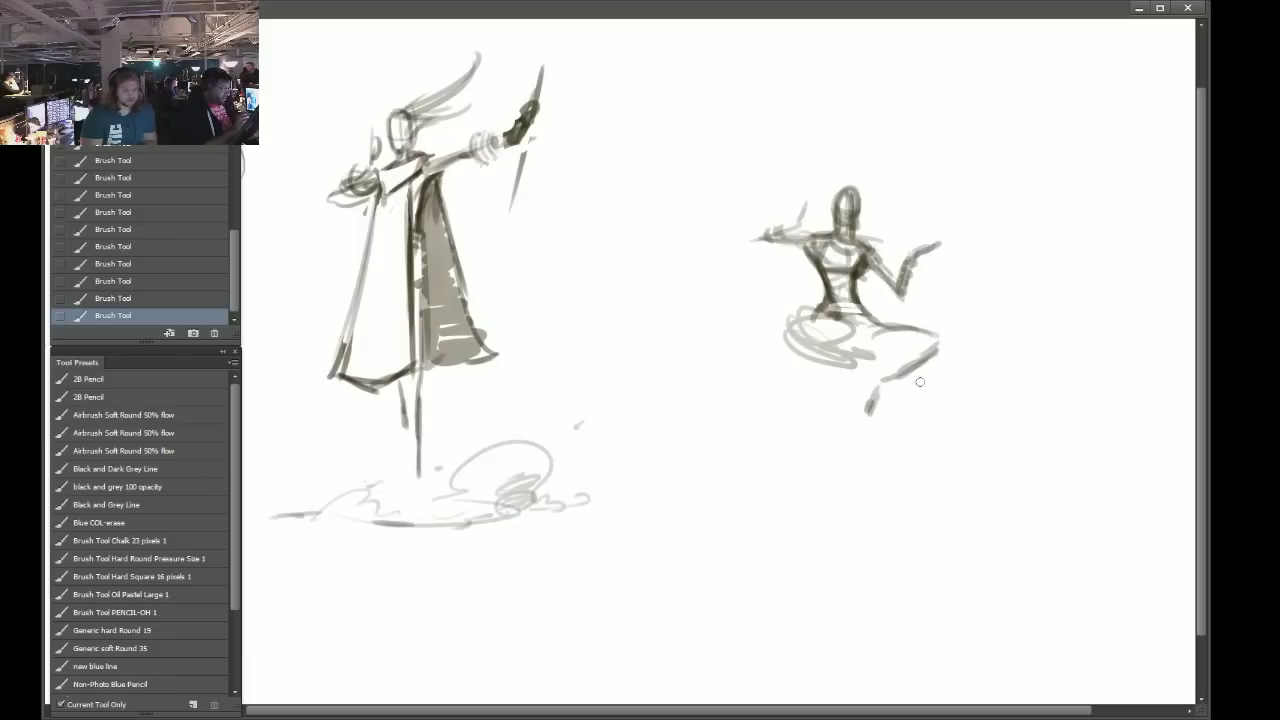
Sketch light, rounded cloud outlines around and beneath the seated figure's legs.
drag(934, 351, 956, 392)
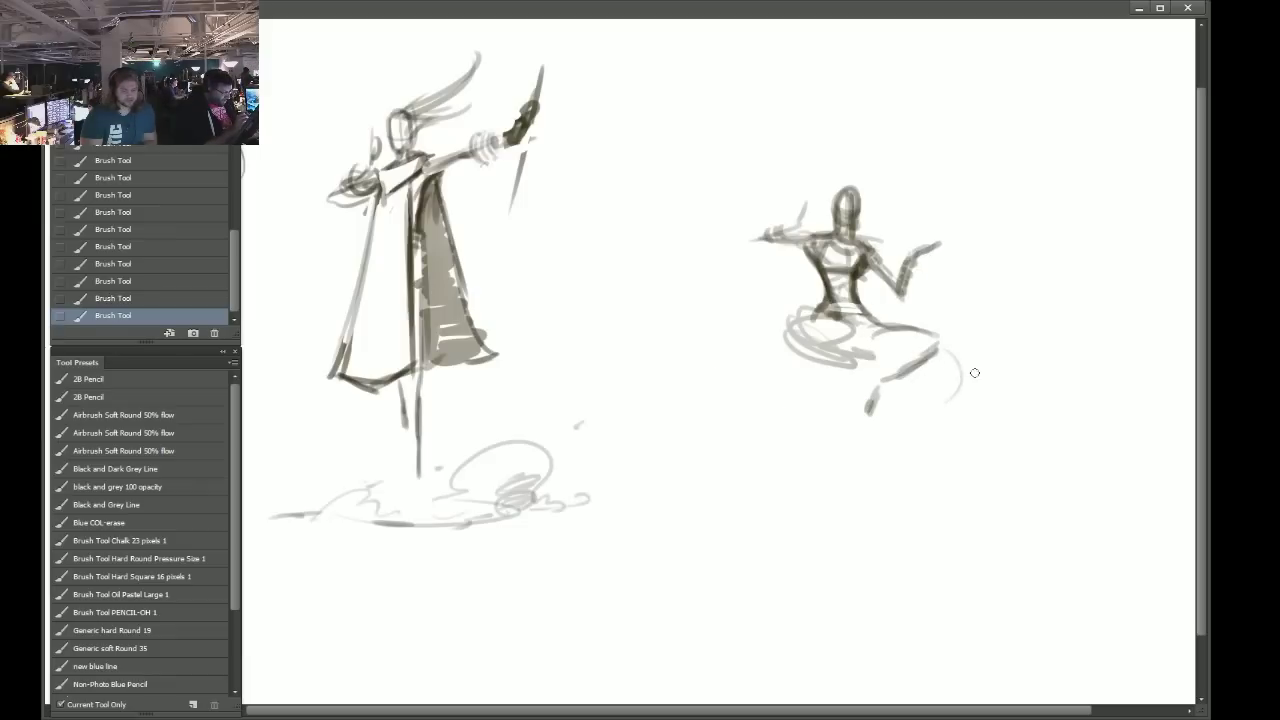
drag(936, 345, 890, 399)
mouse_move(968, 382)
mouse_down()
mouse_move(903, 414)
mouse_move(949, 408)
mouse_move(803, 449)
mouse_move(811, 386)
mouse_up()
drag(781, 403, 860, 449)
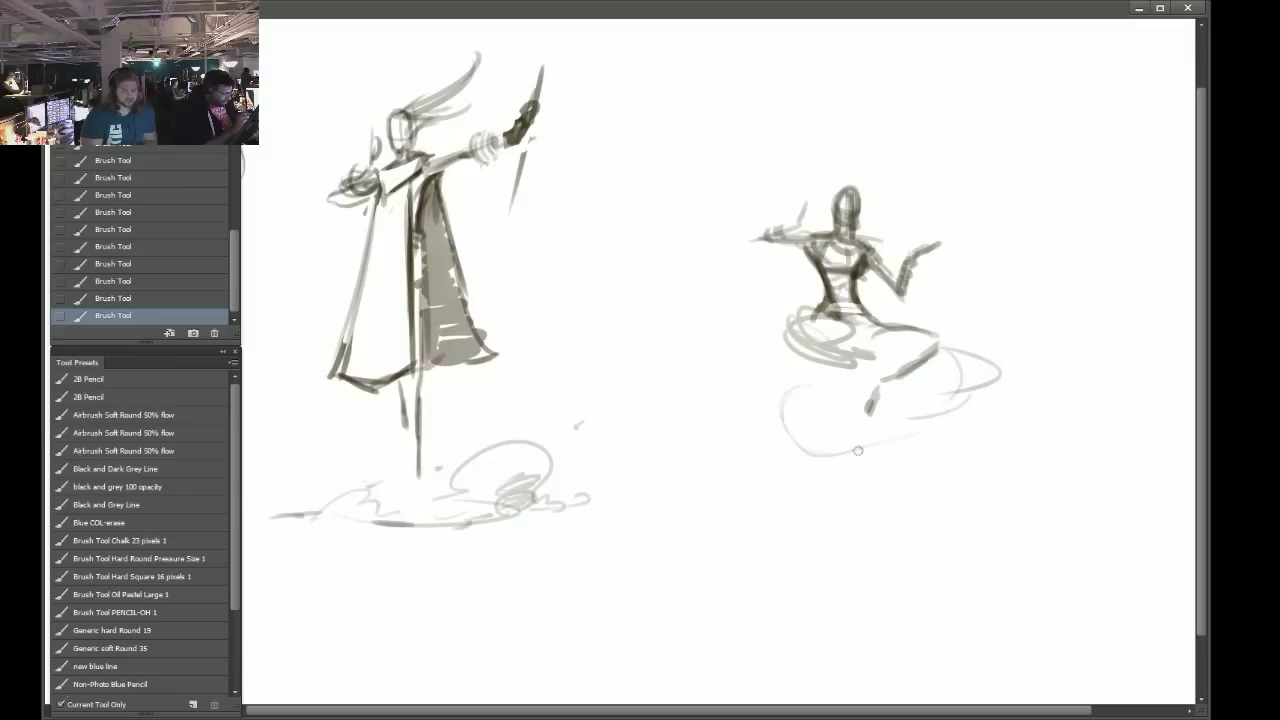
Draw a winding S-shaped trail sweeping down from the cloud, and darken the seated figure's foot and folded leg.
mouse_move(778, 352)
mouse_down()
mouse_move(784, 403)
mouse_move(752, 384)
mouse_move(705, 386)
mouse_move(786, 454)
mouse_move(692, 541)
mouse_move(611, 575)
mouse_up()
mouse_move(611, 575)
mouse_down()
mouse_move(820, 494)
mouse_move(750, 386)
mouse_move(803, 352)
mouse_up()
drag(876, 391, 869, 418)
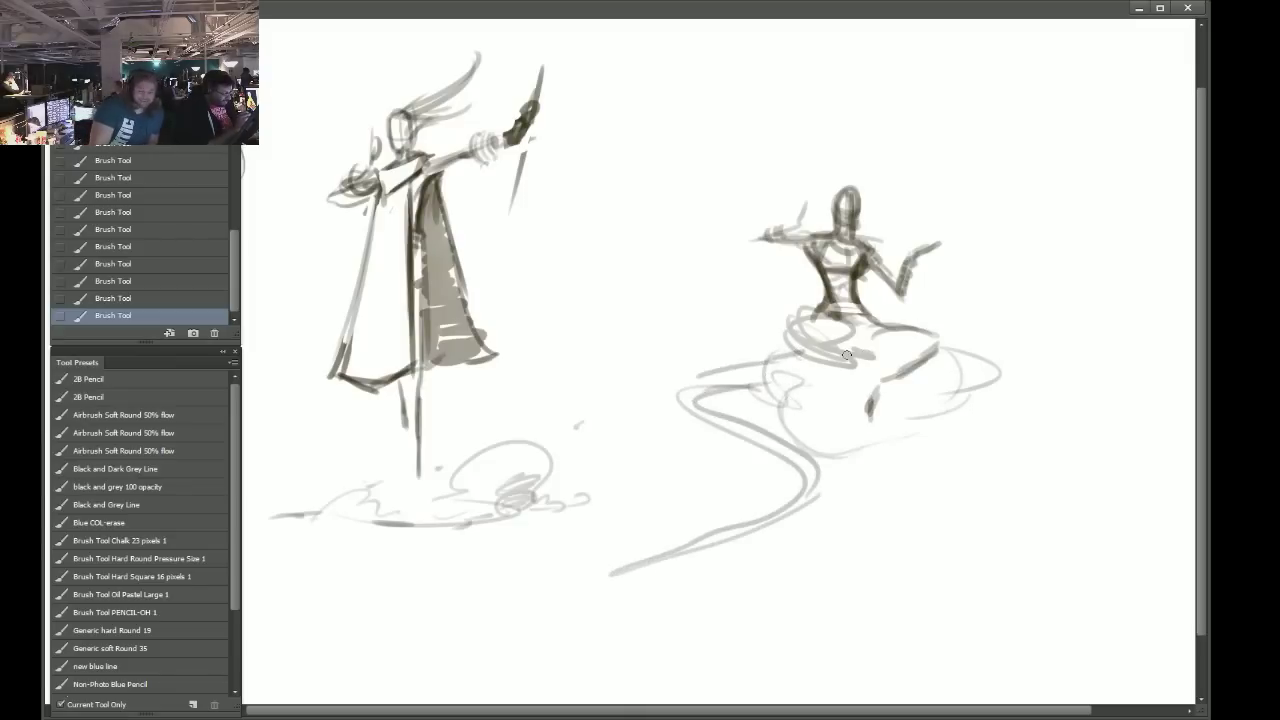
mouse_move(833, 353)
mouse_down()
mouse_move(873, 370)
mouse_move(769, 335)
mouse_move(832, 318)
mouse_move(840, 366)
mouse_move(842, 344)
mouse_up()
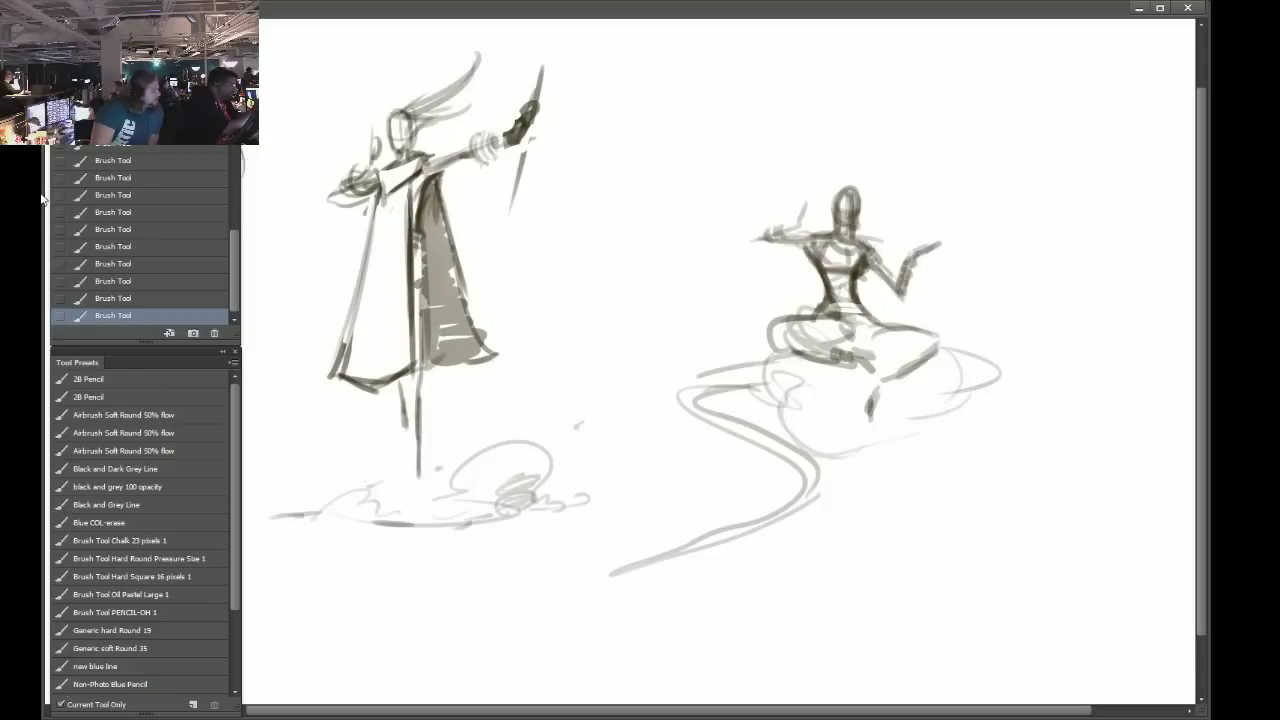
Trim the seated figure's head and neck narrower with the eraser, and clean up the edges of the waist and foot.
key(e)
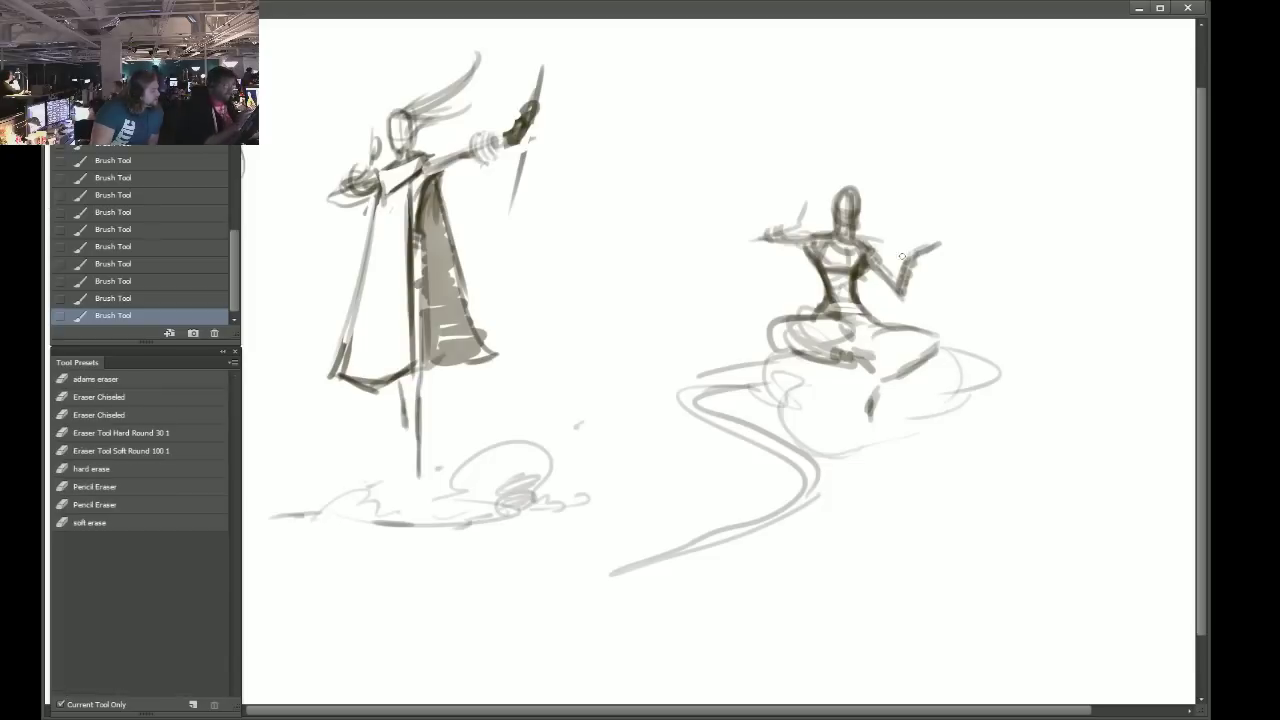
mouse_move(858, 274)
mouse_down()
mouse_move(870, 284)
mouse_move(813, 308)
mouse_up()
mouse_move(833, 226)
mouse_down()
mouse_move(858, 187)
mouse_move(861, 239)
mouse_up()
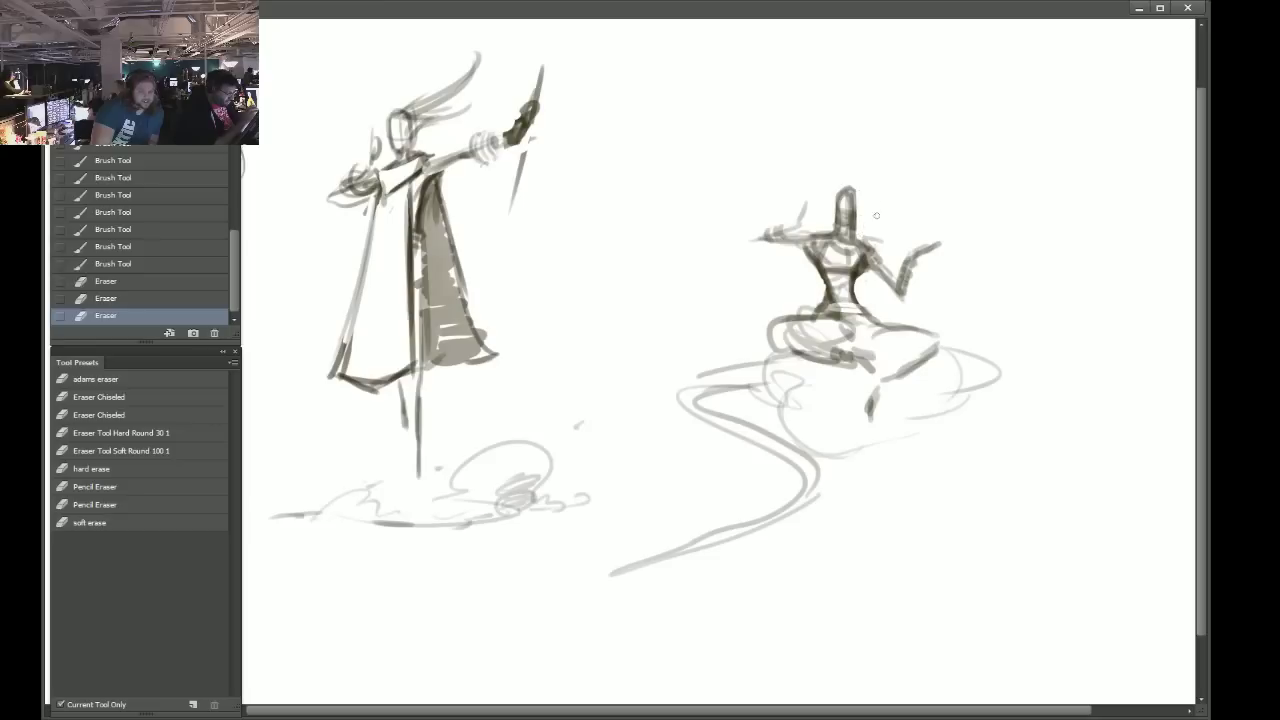
click(880, 404)
key(b)
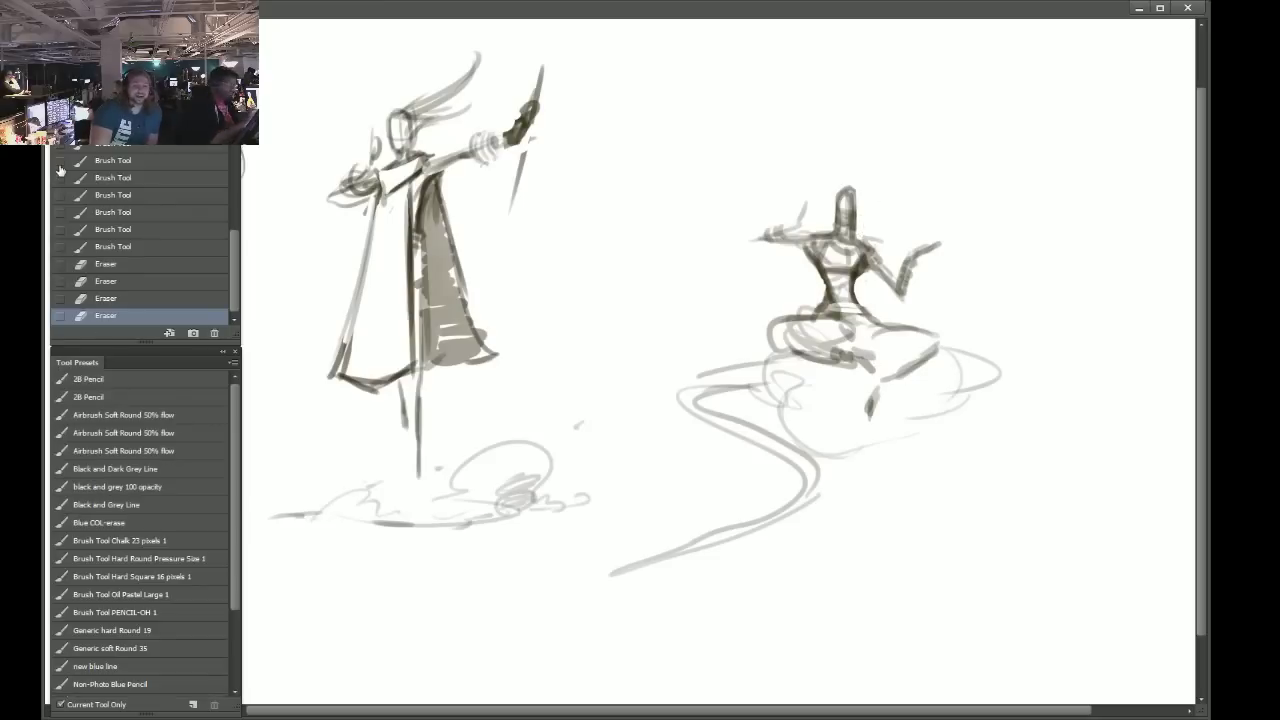
Touch up the seated figure's shoulder and outstretched hand, and sketch a long diagonal staff behind the figure with a cloud-shaped upper end.
mouse_move(865, 230)
mouse_down()
mouse_move(801, 230)
mouse_move(805, 198)
mouse_up()
drag(910, 258, 946, 244)
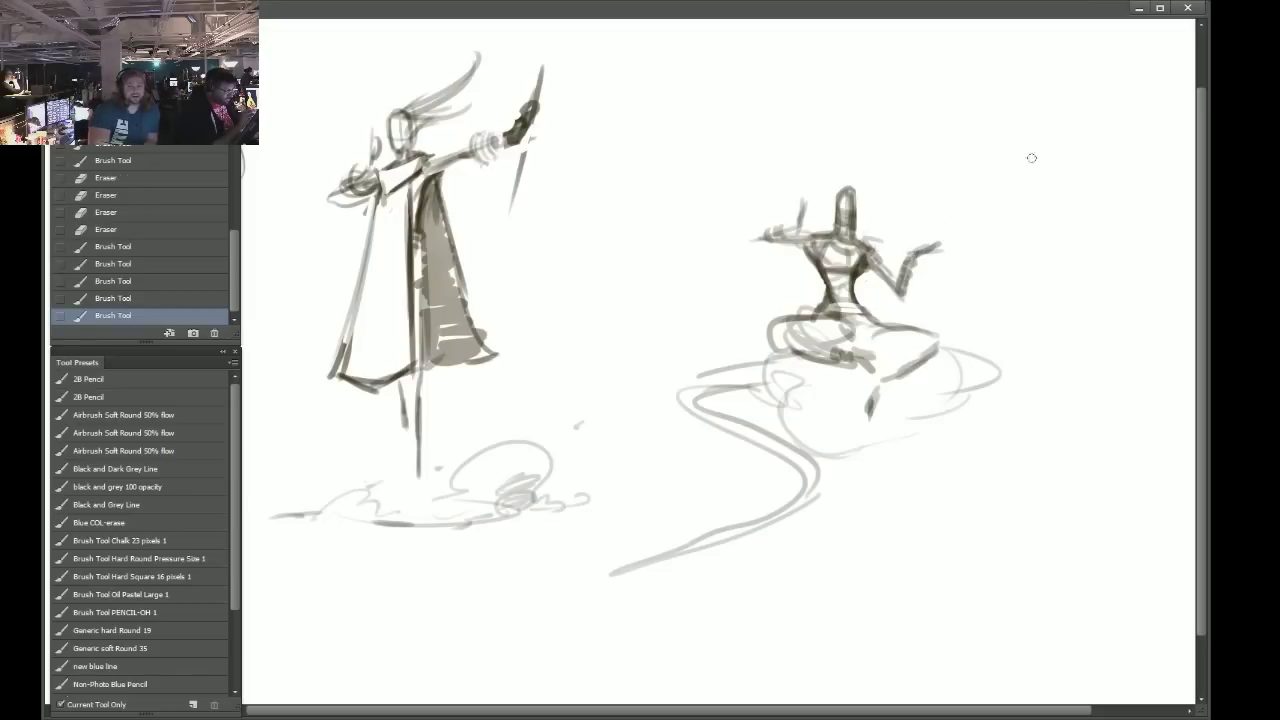
drag(1008, 157, 664, 318)
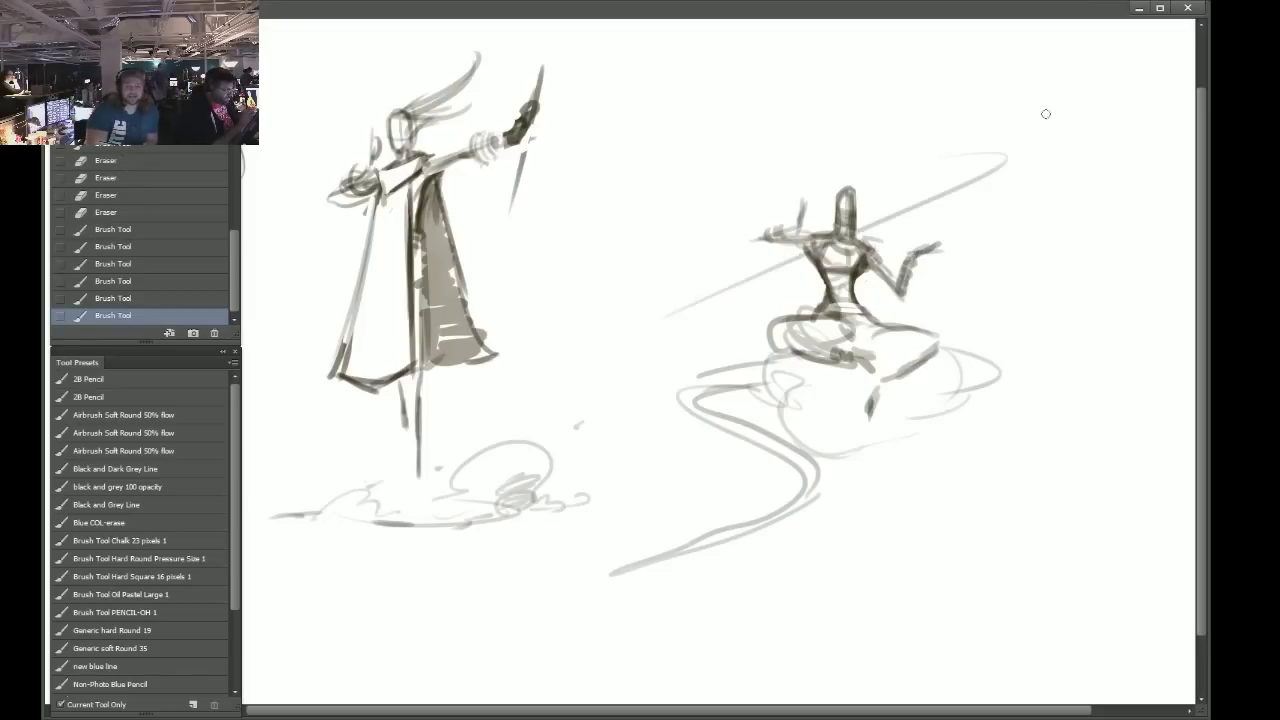
mouse_move(932, 160)
mouse_down()
mouse_move(1019, 100)
mouse_move(1025, 123)
mouse_move(1104, 139)
mouse_move(631, 323)
mouse_move(769, 249)
mouse_move(649, 298)
mouse_move(735, 262)
mouse_move(686, 311)
mouse_move(858, 222)
mouse_move(768, 275)
mouse_up()
drag(665, 298, 745, 268)
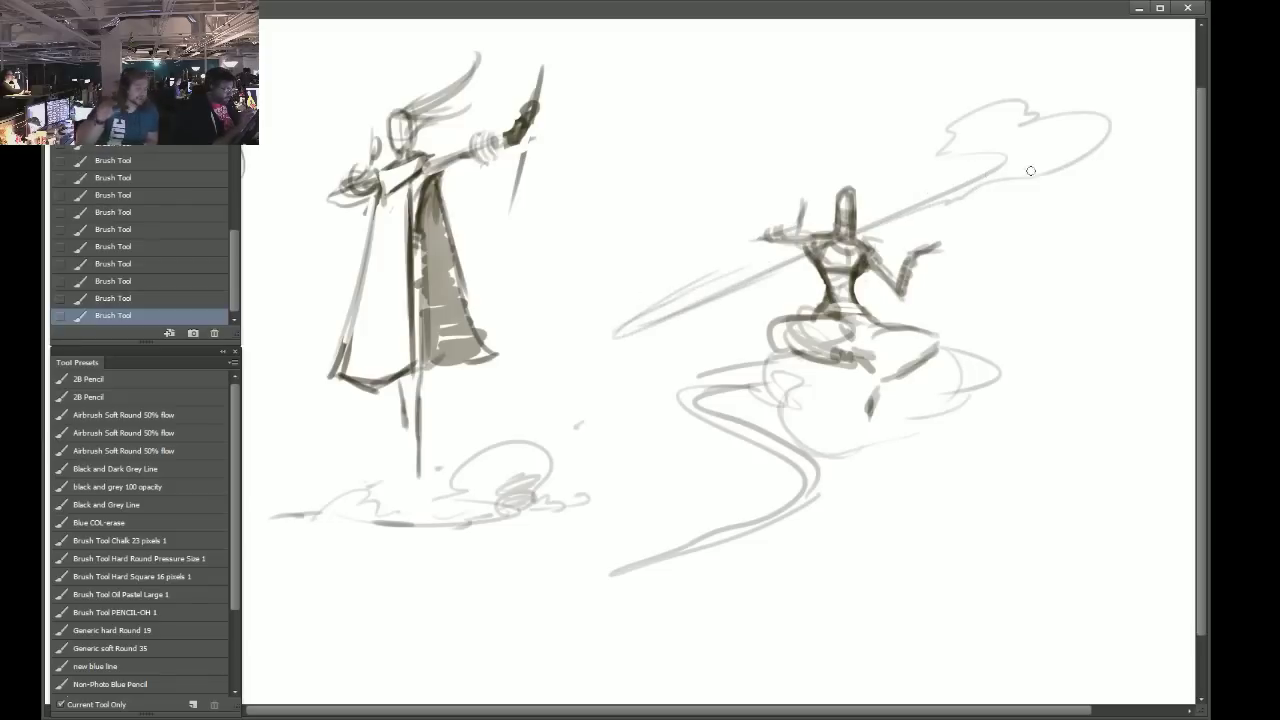
drag(938, 202, 989, 184)
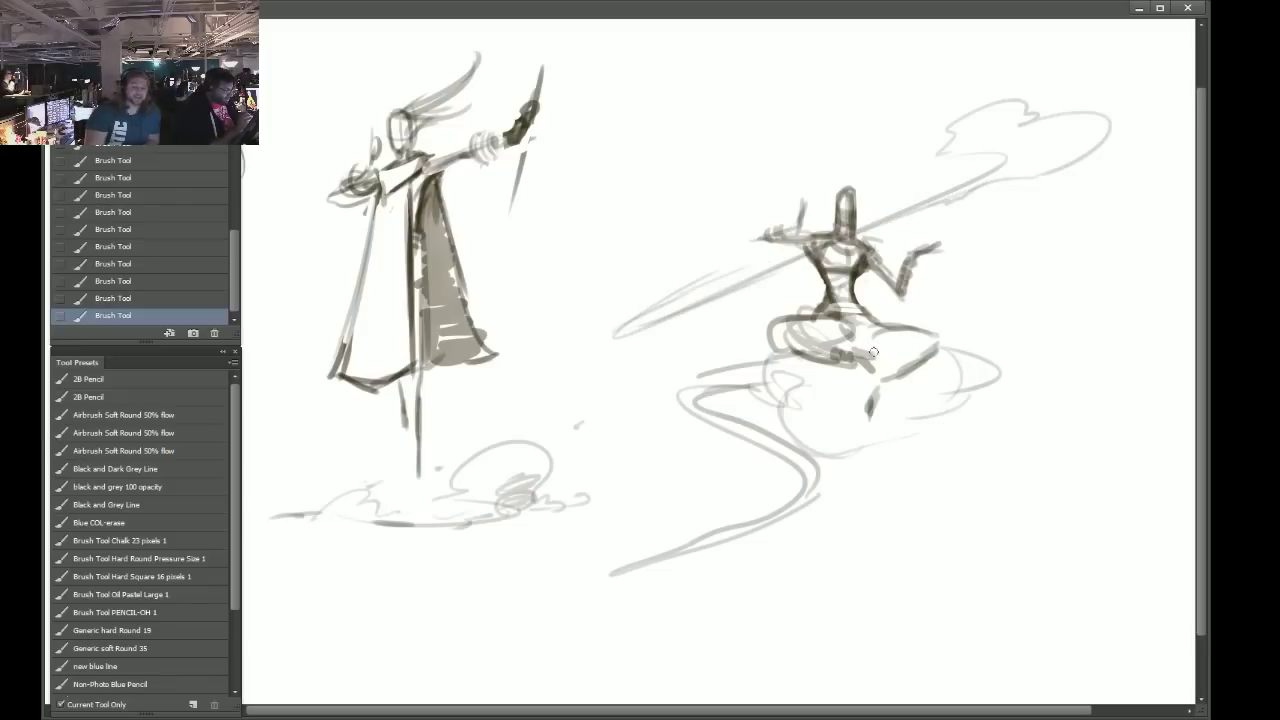
Darken the seated figure's bent knee and add a strip of cloth hanging from the waist between the legs.
mouse_move(873, 352)
mouse_down()
mouse_move(892, 352)
mouse_move(892, 318)
mouse_move(928, 360)
mouse_up()
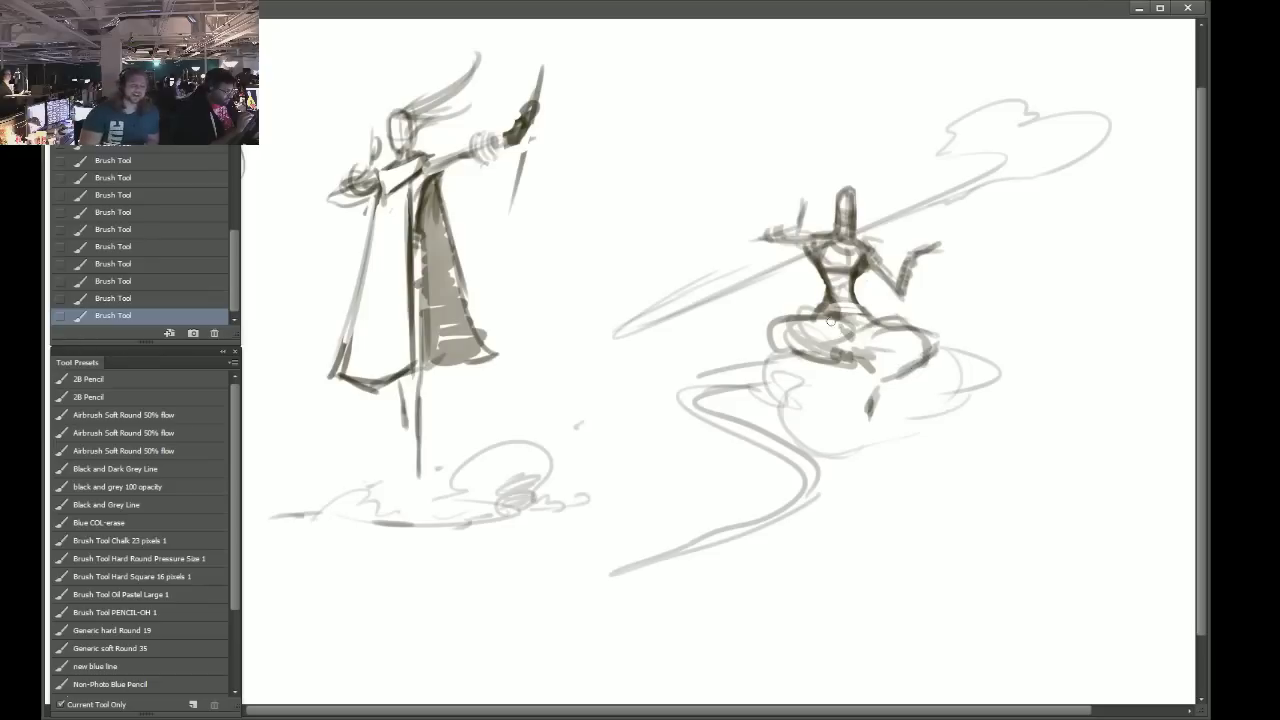
mouse_move(830, 320)
mouse_down()
mouse_move(846, 344)
mouse_move(872, 342)
mouse_move(866, 352)
mouse_up()
drag(836, 310, 852, 342)
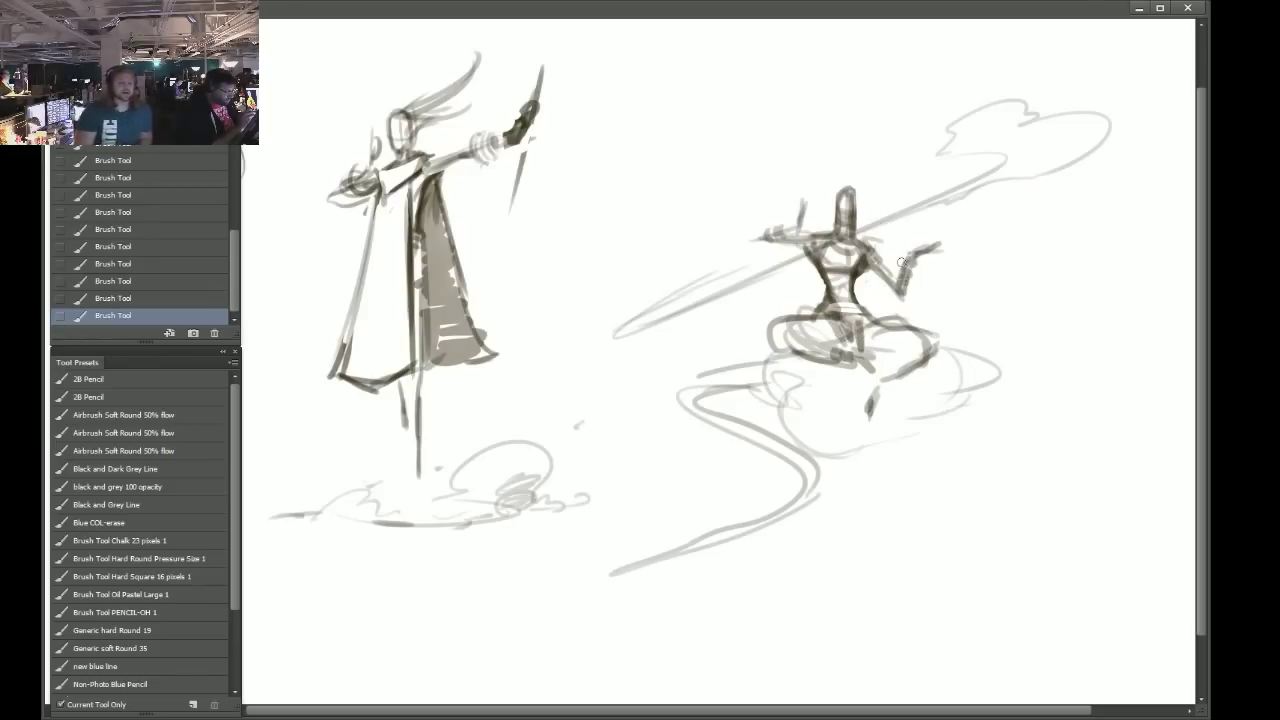
Add dark cuffs to the seated figure's wrists and ankle, and reinforce the contours of both thighs and the waist.
drag(901, 261, 910, 280)
drag(781, 222, 774, 250)
drag(875, 383, 895, 359)
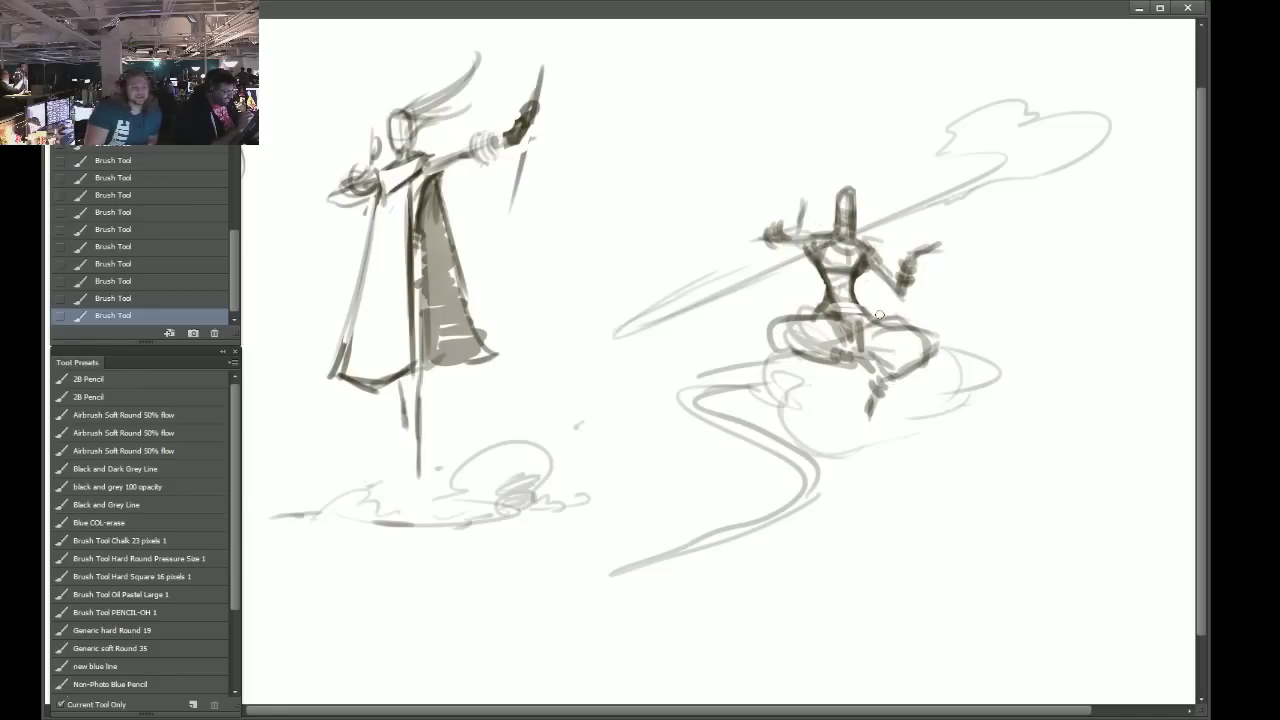
drag(881, 316, 925, 332)
drag(772, 346, 806, 314)
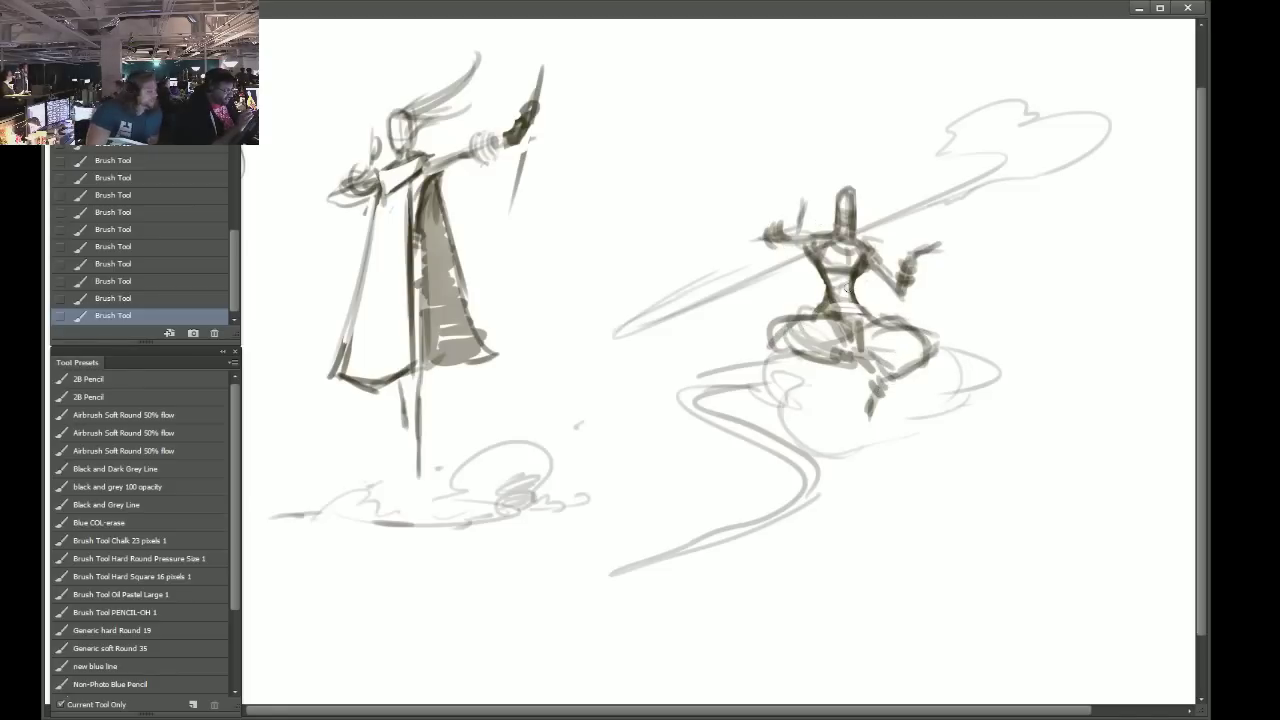
drag(830, 266, 818, 320)
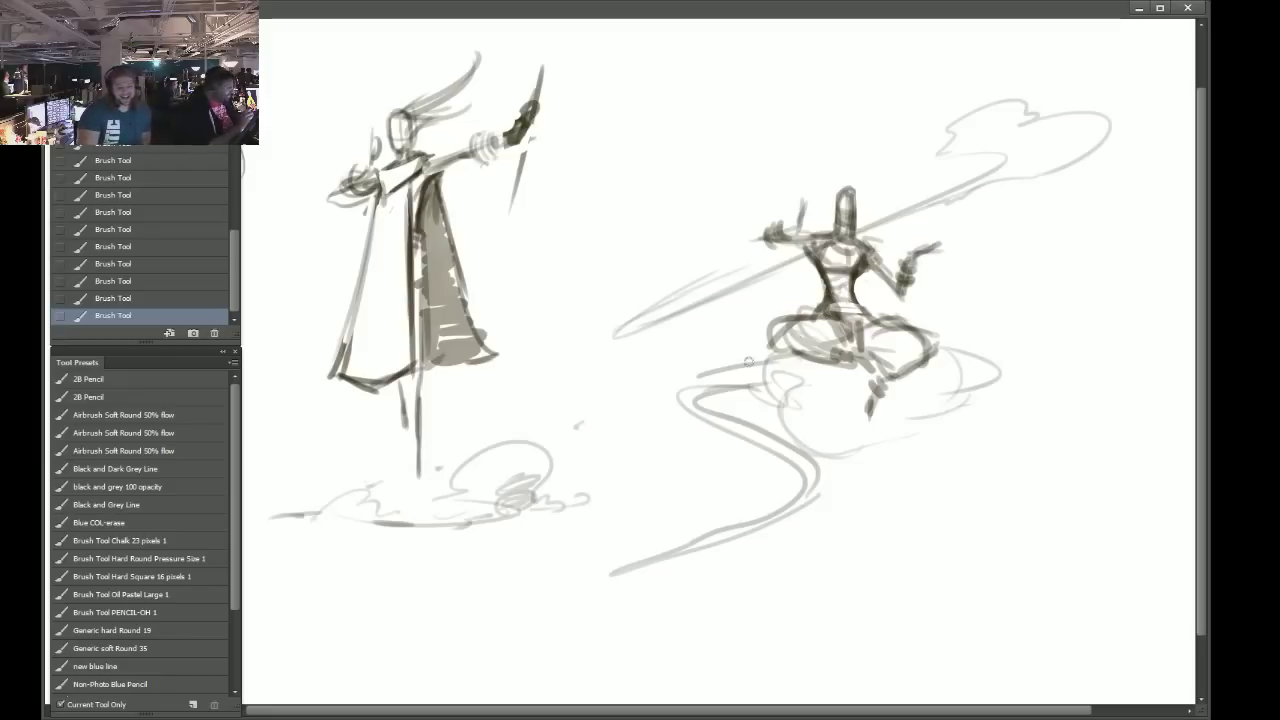
Erase the rough edges of the seated figure's shoulders, chest and upper arm, and redraw the shoulder, arm and neck more cleanly.
key(e)
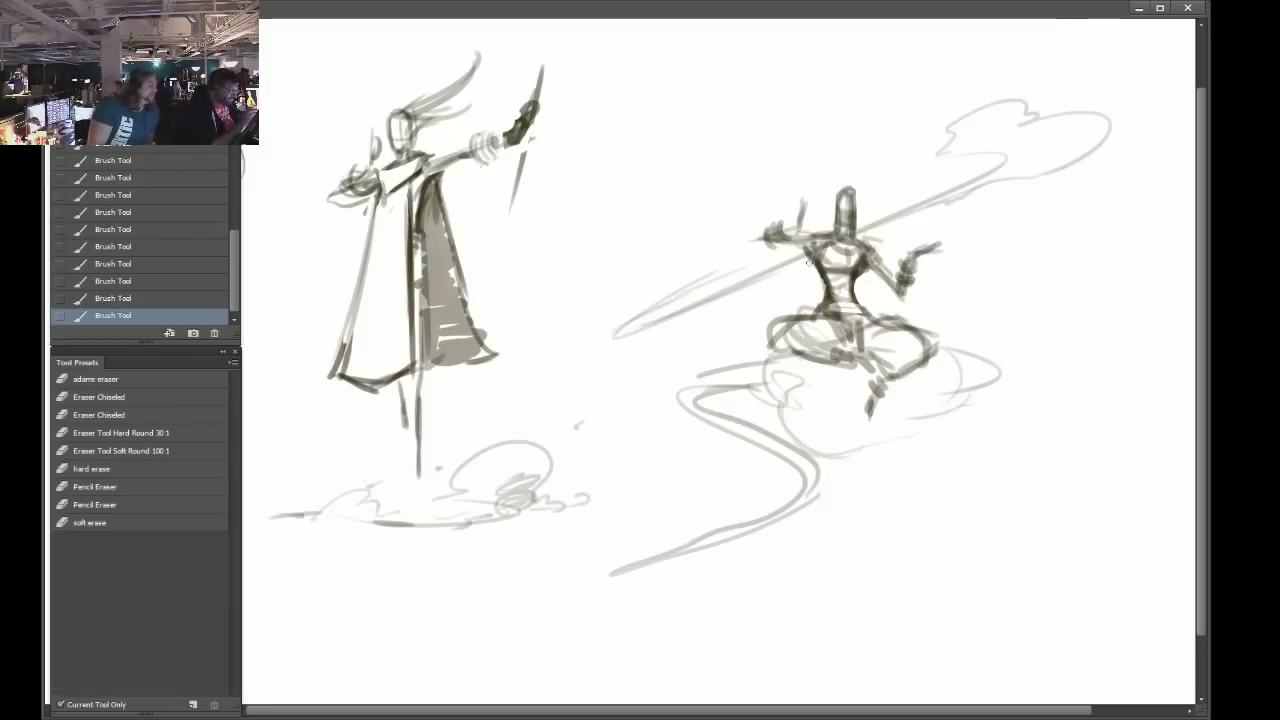
mouse_move(806, 260)
mouse_down()
mouse_move(822, 294)
mouse_move(840, 264)
mouse_move(882, 241)
mouse_move(810, 236)
mouse_up()
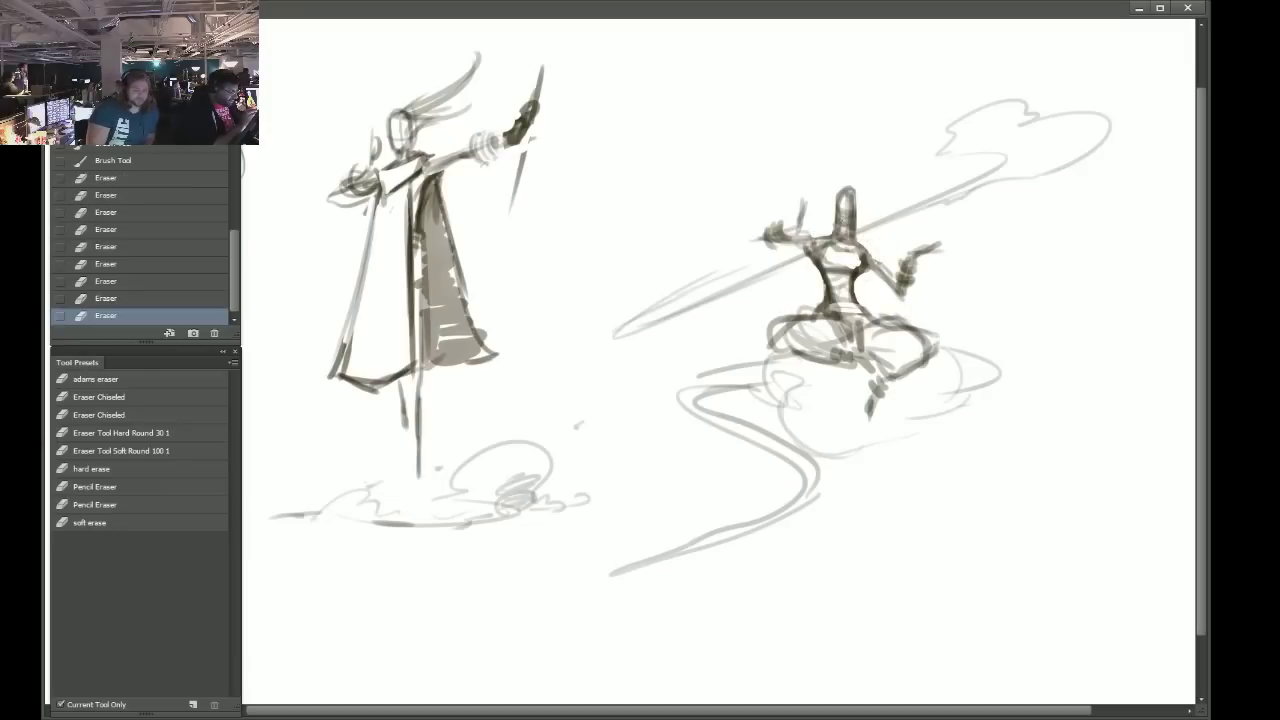
drag(872, 278, 858, 243)
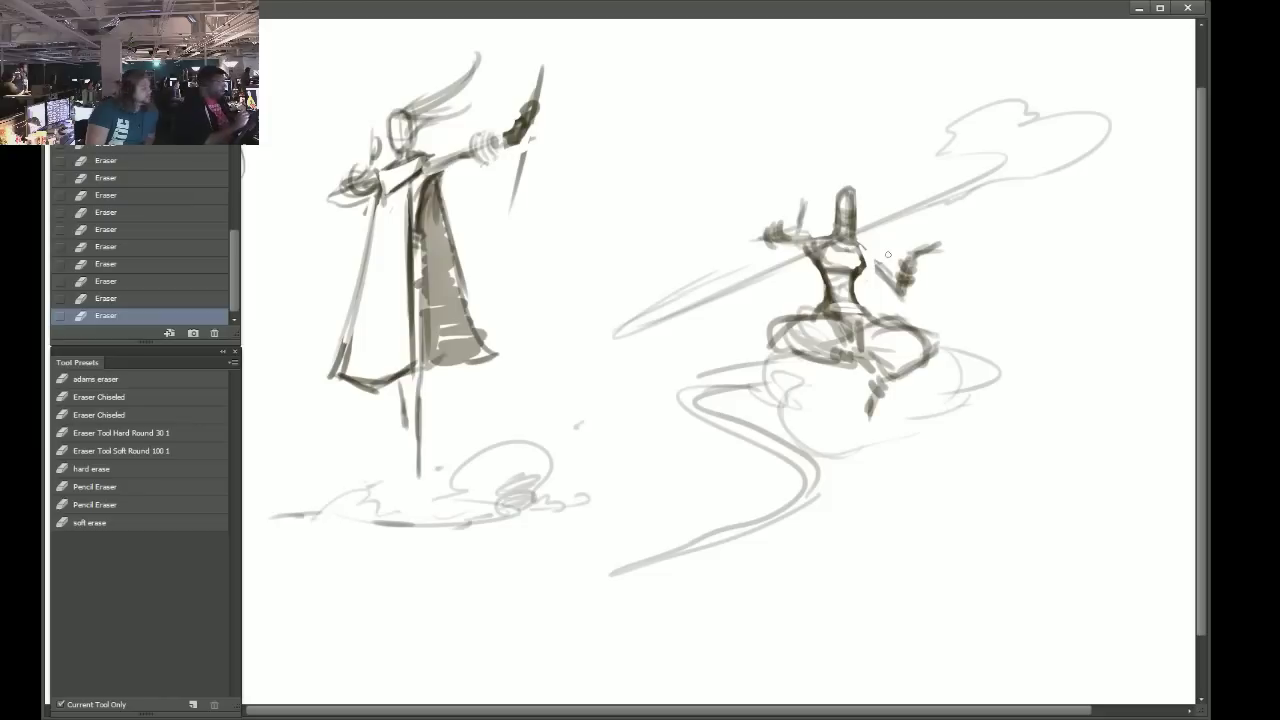
key(b)
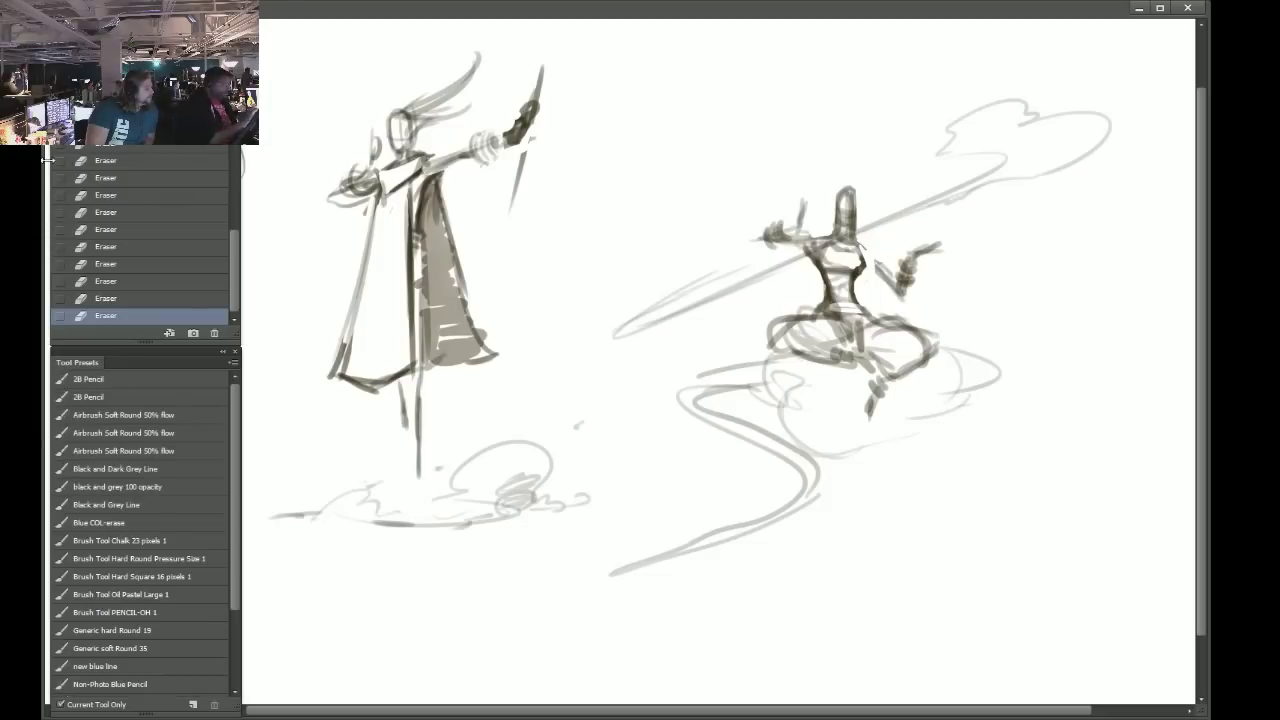
mouse_move(860, 248)
mouse_down()
mouse_move(902, 283)
mouse_move(890, 260)
mouse_up()
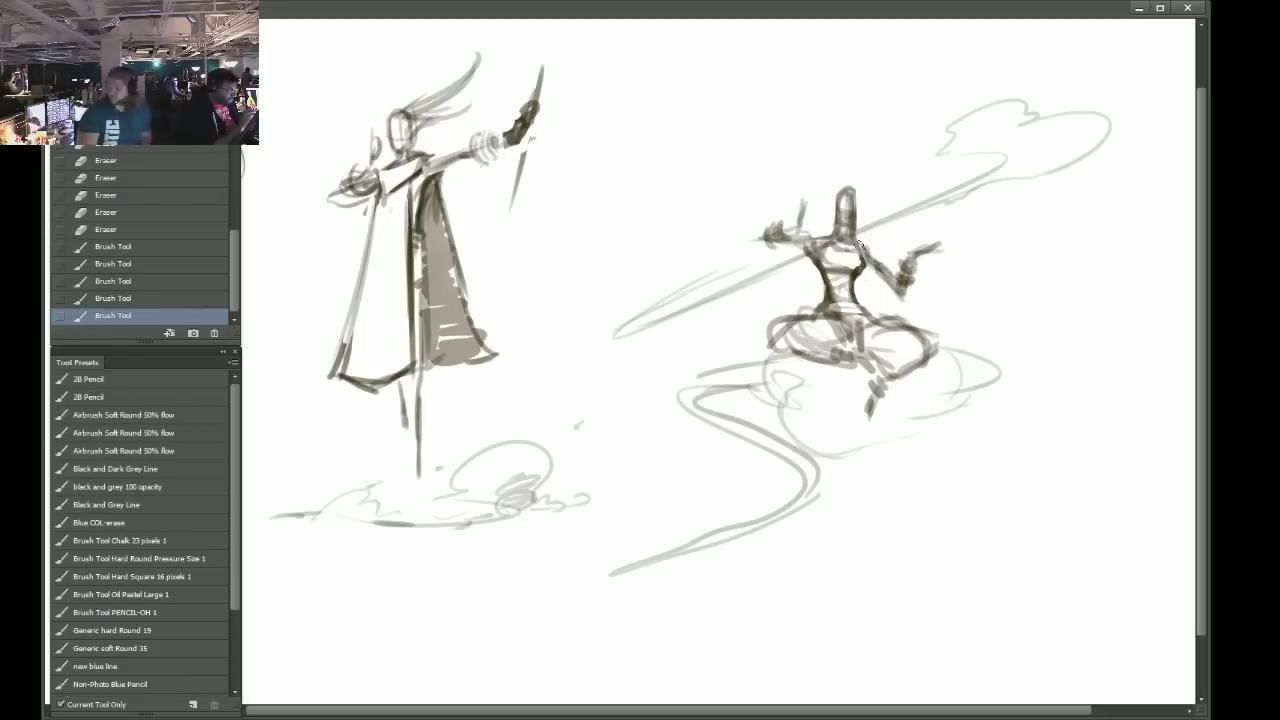
drag(832, 226, 843, 240)
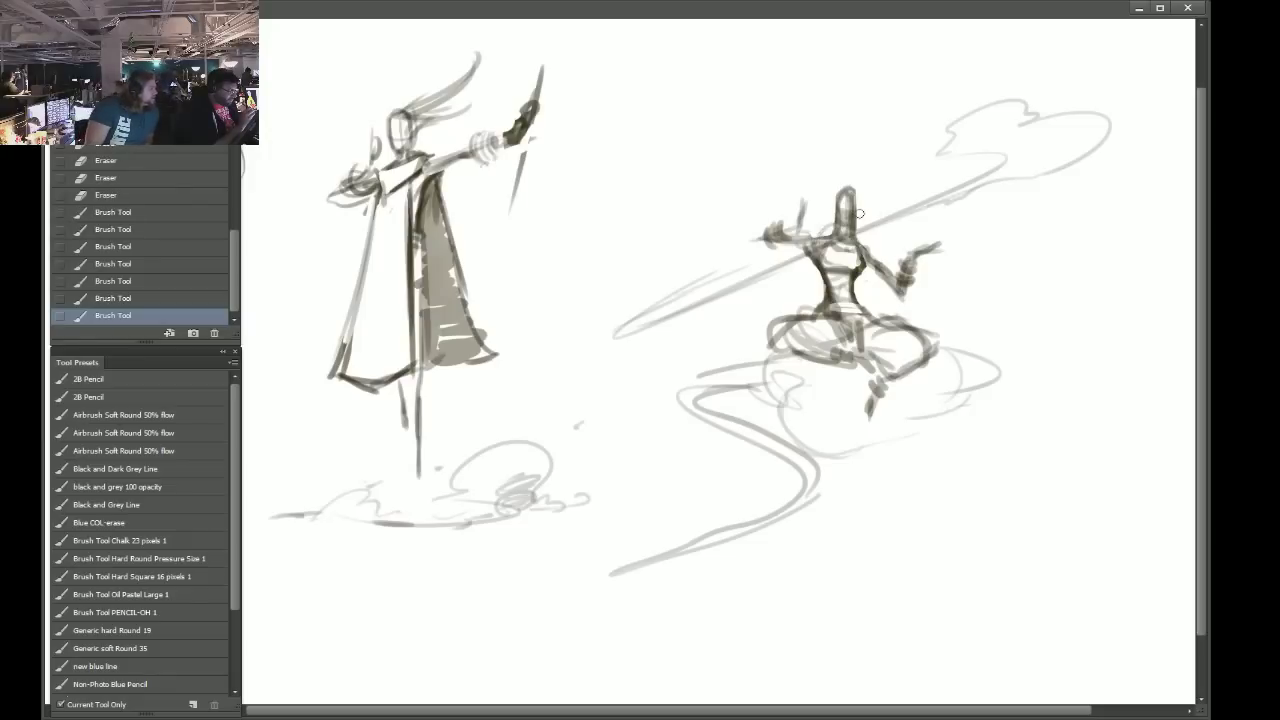
Shade the seated figure's waist and torso, darken the hands and fingers, and strengthen the ankle and folded thigh.
drag(800, 316, 862, 336)
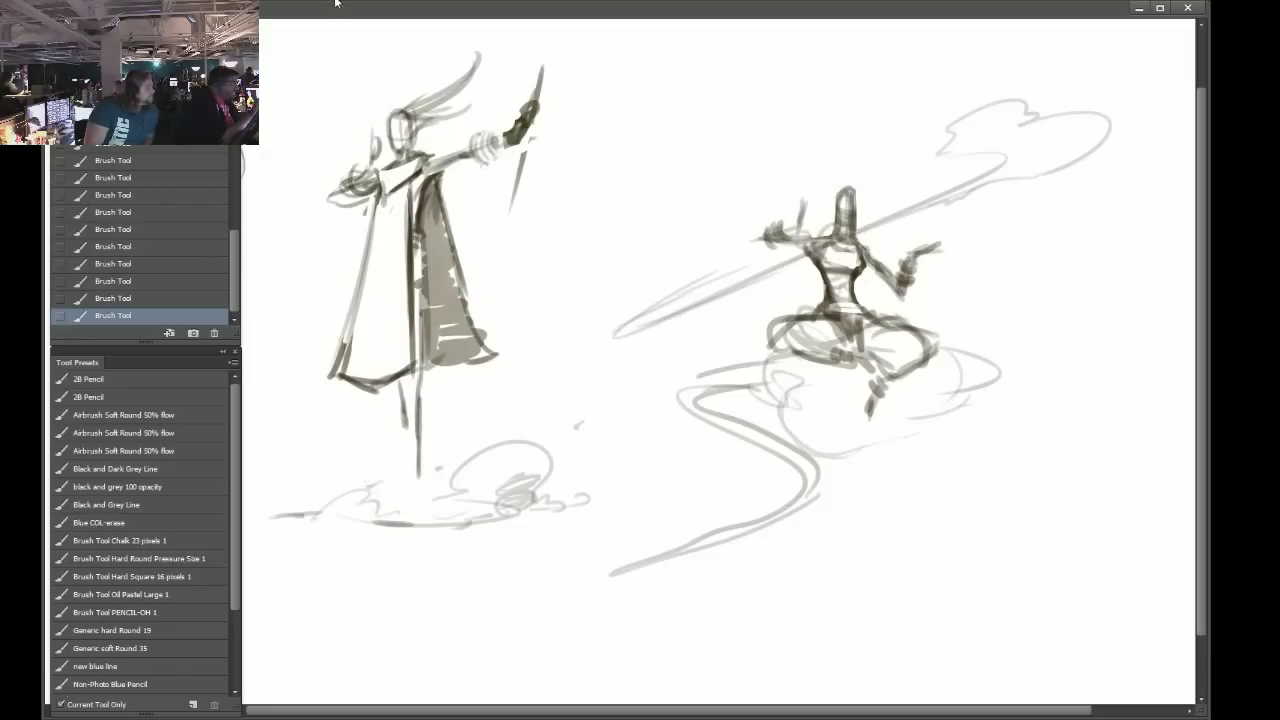
mouse_move(824, 255)
mouse_down()
mouse_move(848, 264)
mouse_move(853, 292)
mouse_up()
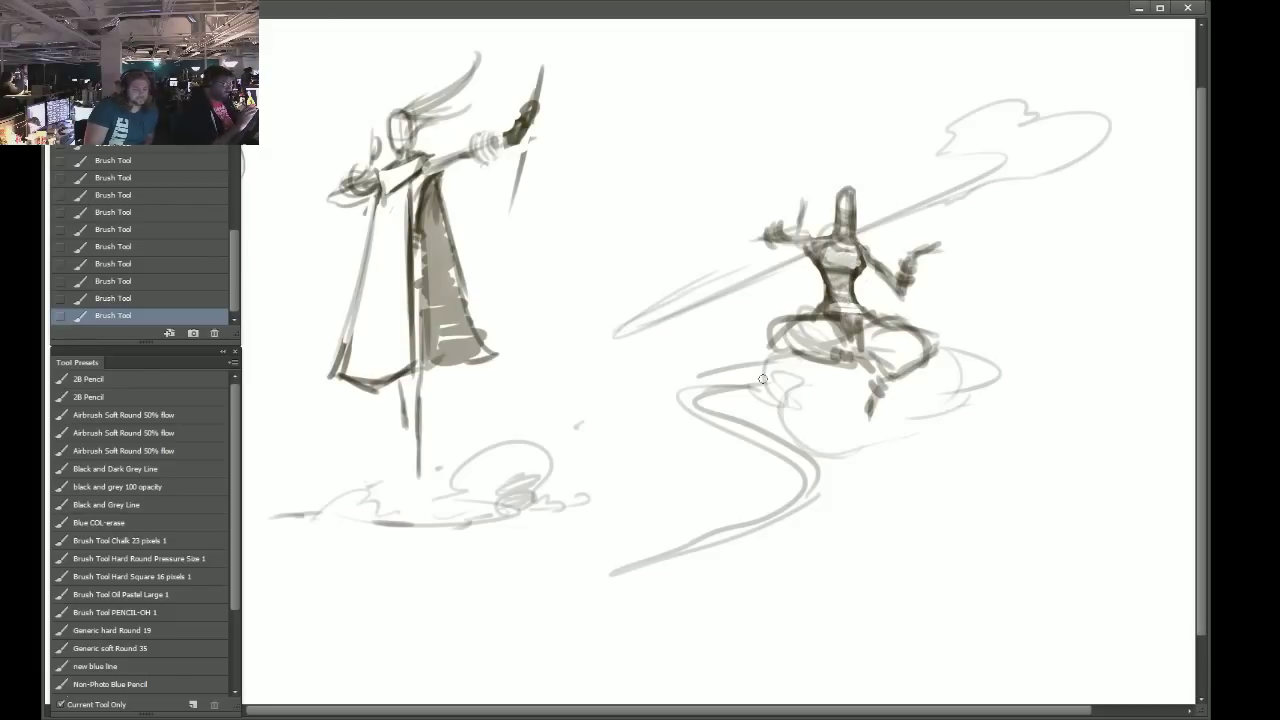
mouse_move(800, 228)
mouse_down()
mouse_move(802, 192)
mouse_move(806, 217)
mouse_up()
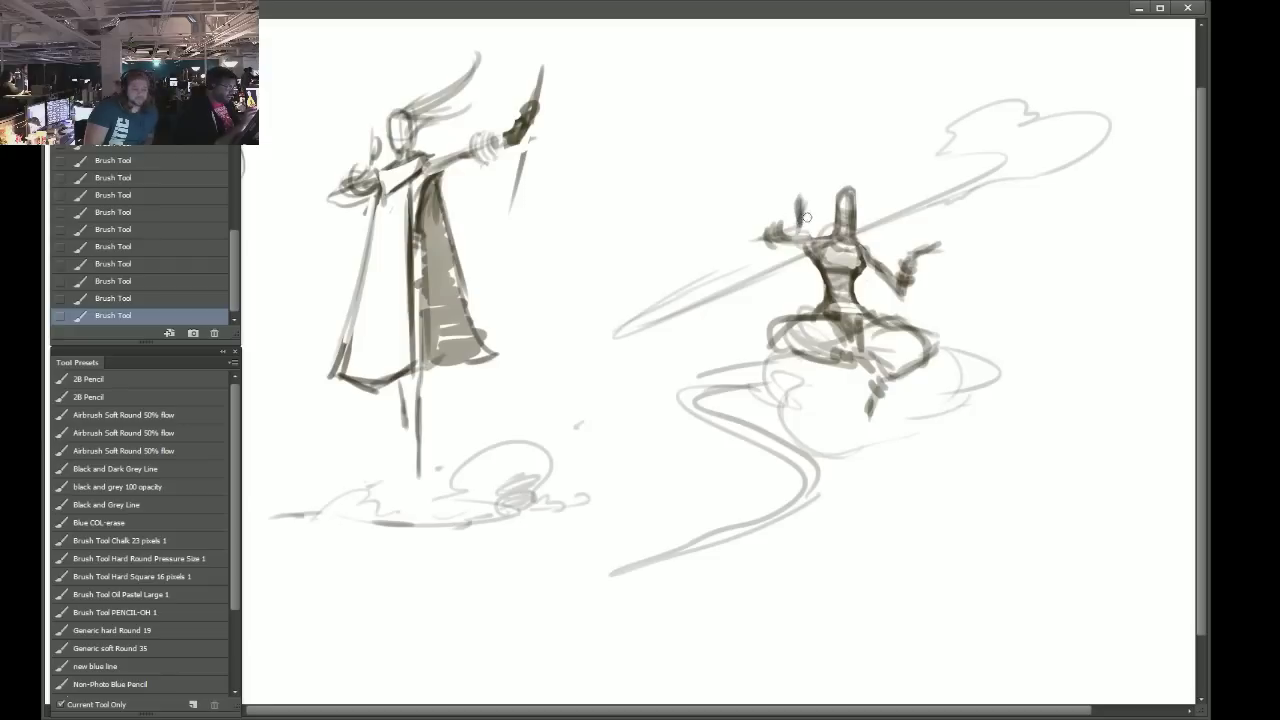
drag(910, 253, 946, 241)
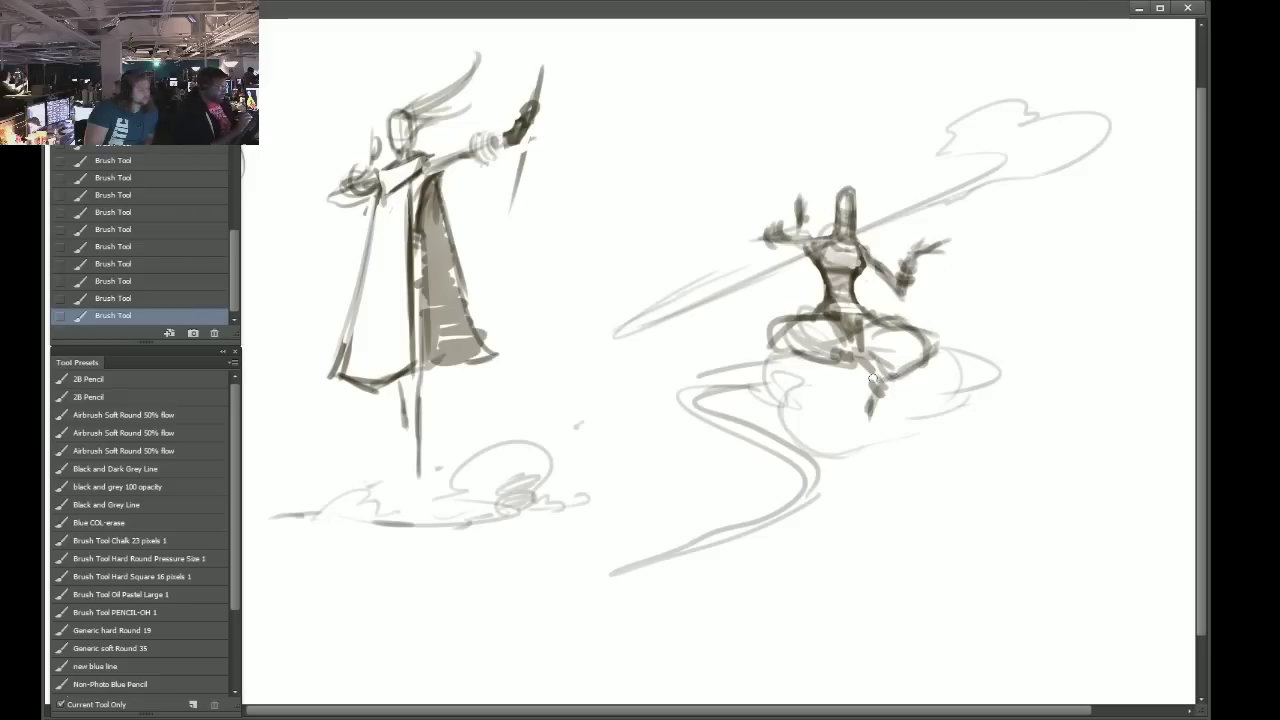
drag(875, 381, 895, 388)
mouse_move(806, 330)
mouse_down()
mouse_move(810, 366)
mouse_move(827, 342)
mouse_move(858, 338)
mouse_up()
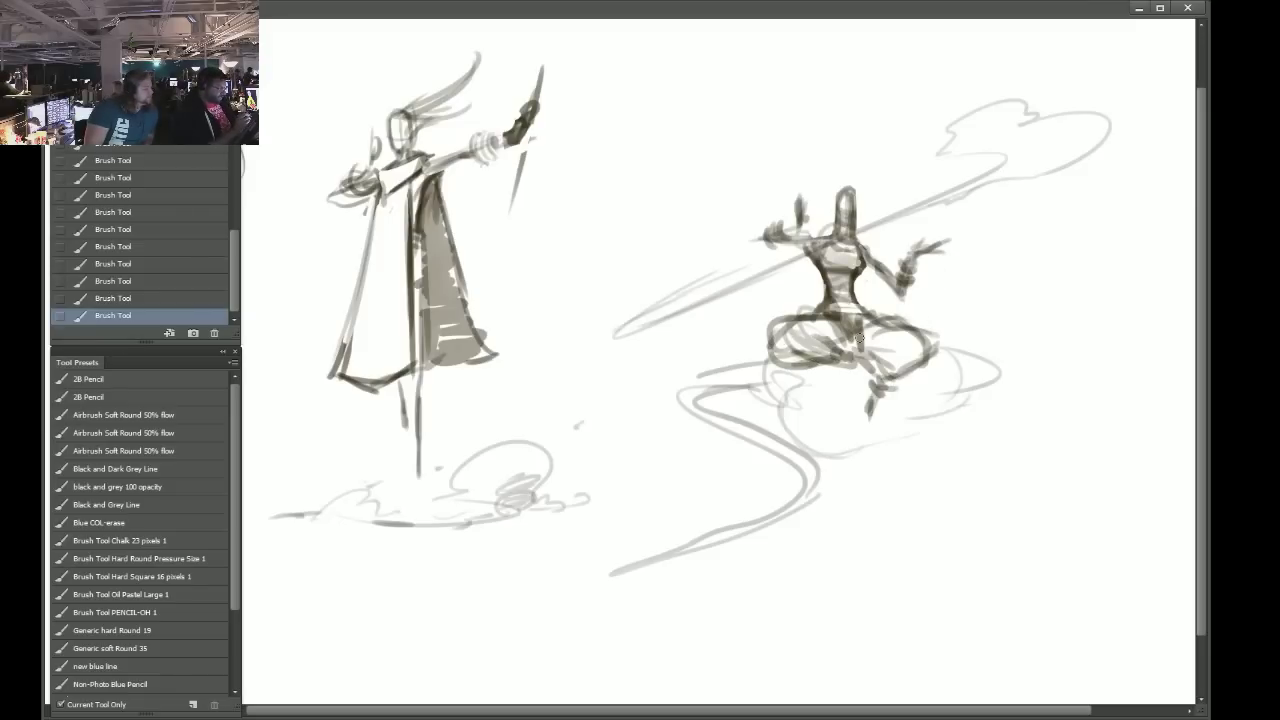
Darken the winding trail, try a bent line sweeping up beside it, and undo that line.
mouse_move(676, 404)
mouse_down()
mouse_move(663, 539)
mouse_move(818, 495)
mouse_up()
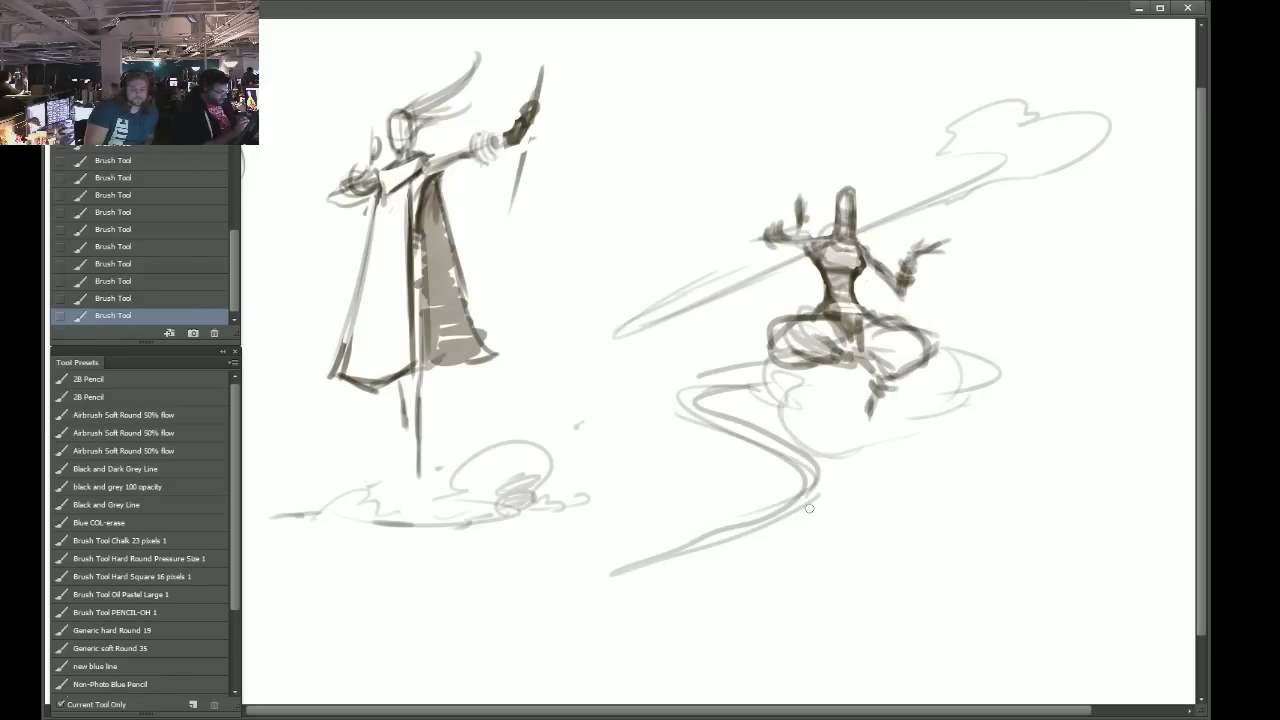
drag(816, 540, 1090, 358)
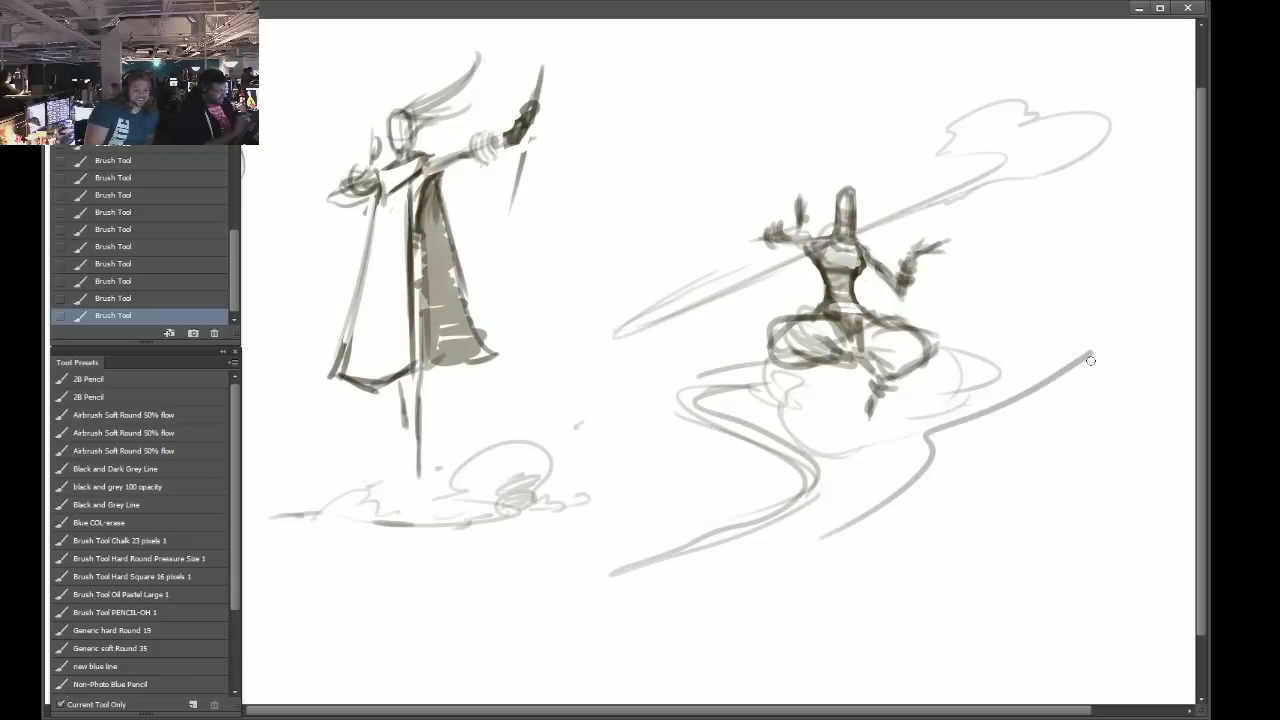
key(ctrl+alt+z)
key(ctrl+alt+z)
key(ctrl+alt+z)
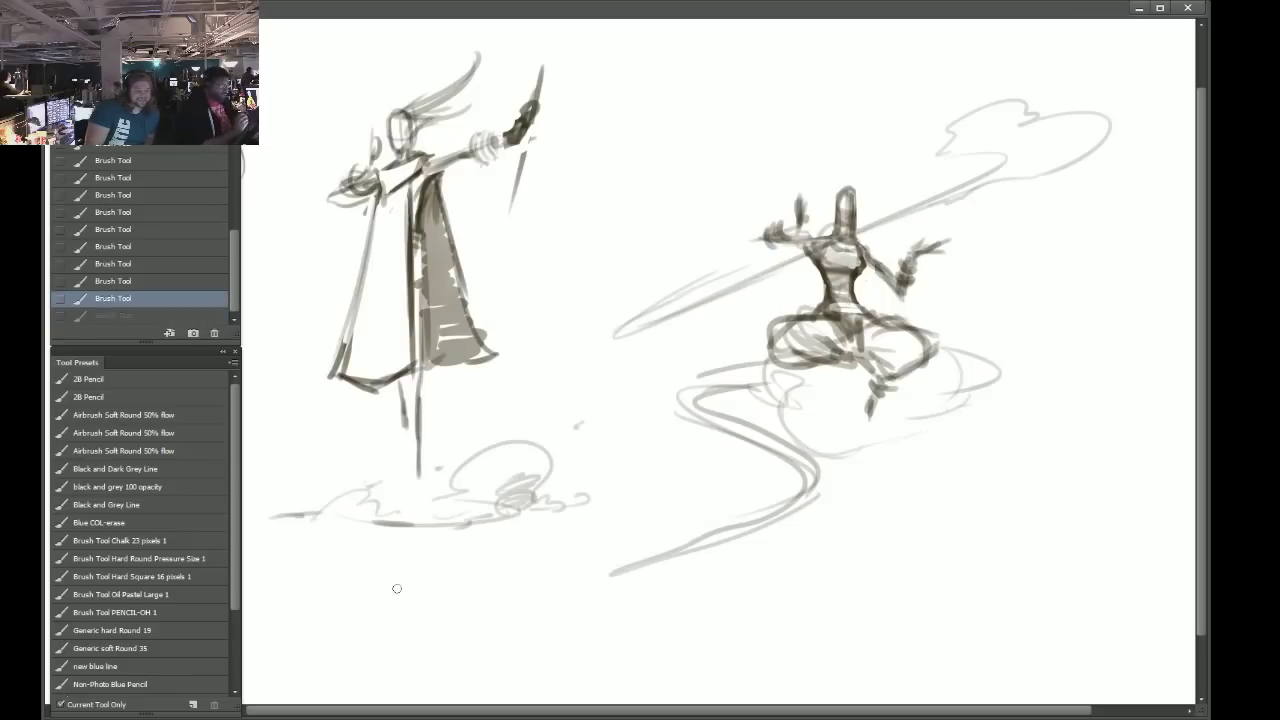
Layer looping cloud strokes under the seated figure's legs and extend the cloud's underside down to the trail.
mouse_move(768, 347)
mouse_down()
mouse_move(747, 384)
mouse_move(812, 399)
mouse_up()
drag(730, 361, 831, 405)
drag(743, 411, 866, 413)
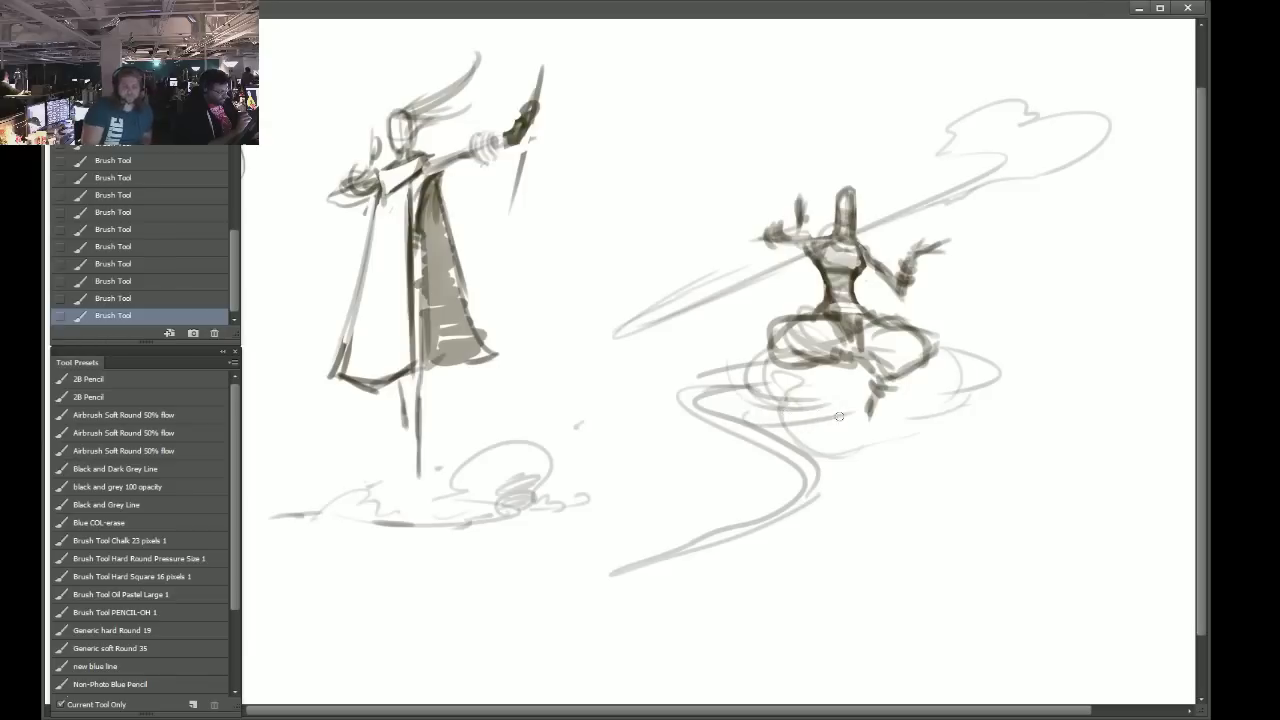
mouse_move(962, 391)
mouse_down()
mouse_move(834, 511)
mouse_move(800, 487)
mouse_up()
drag(785, 395, 916, 440)
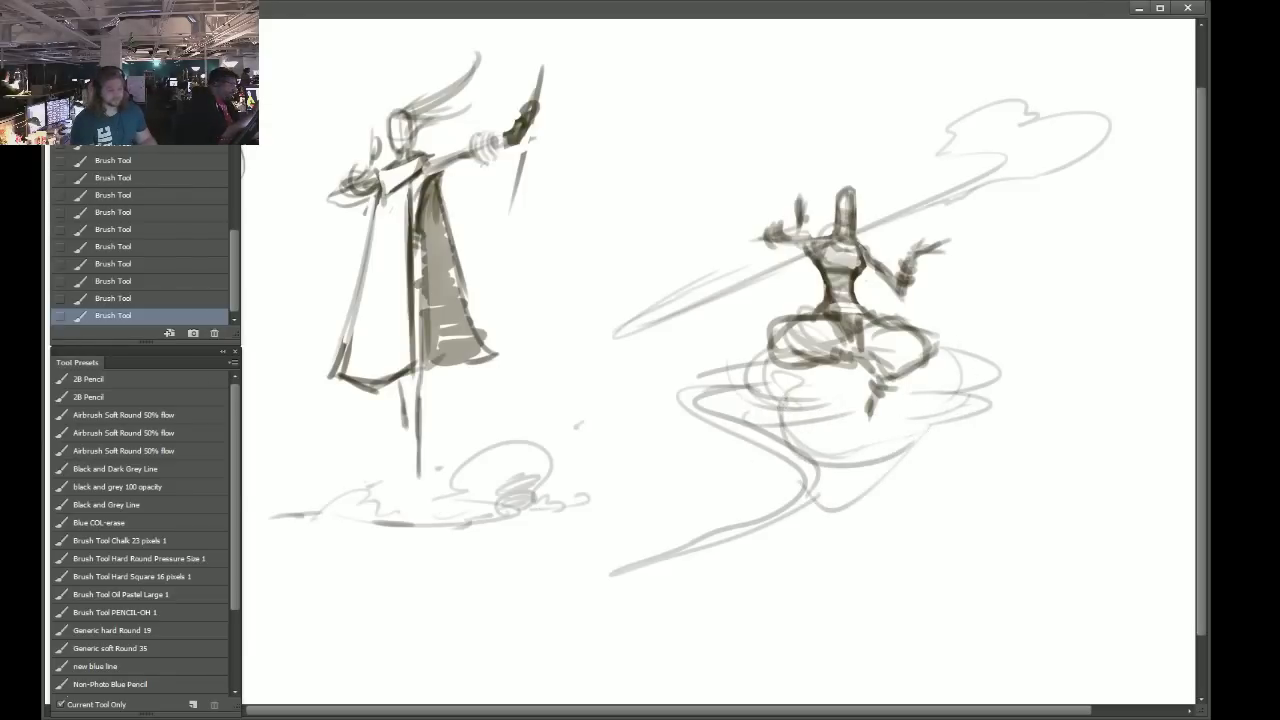
Lasso the cloud and winding trail beneath the seated figure, clear them, and deselect.
key(l)
mouse_move(837, 545)
mouse_down()
mouse_move(546, 579)
mouse_move(703, 472)
mouse_move(675, 380)
mouse_move(748, 363)
mouse_move(844, 374)
mouse_move(852, 423)
mouse_move(874, 428)
mouse_move(939, 348)
mouse_move(1044, 432)
mouse_move(720, 626)
mouse_up()
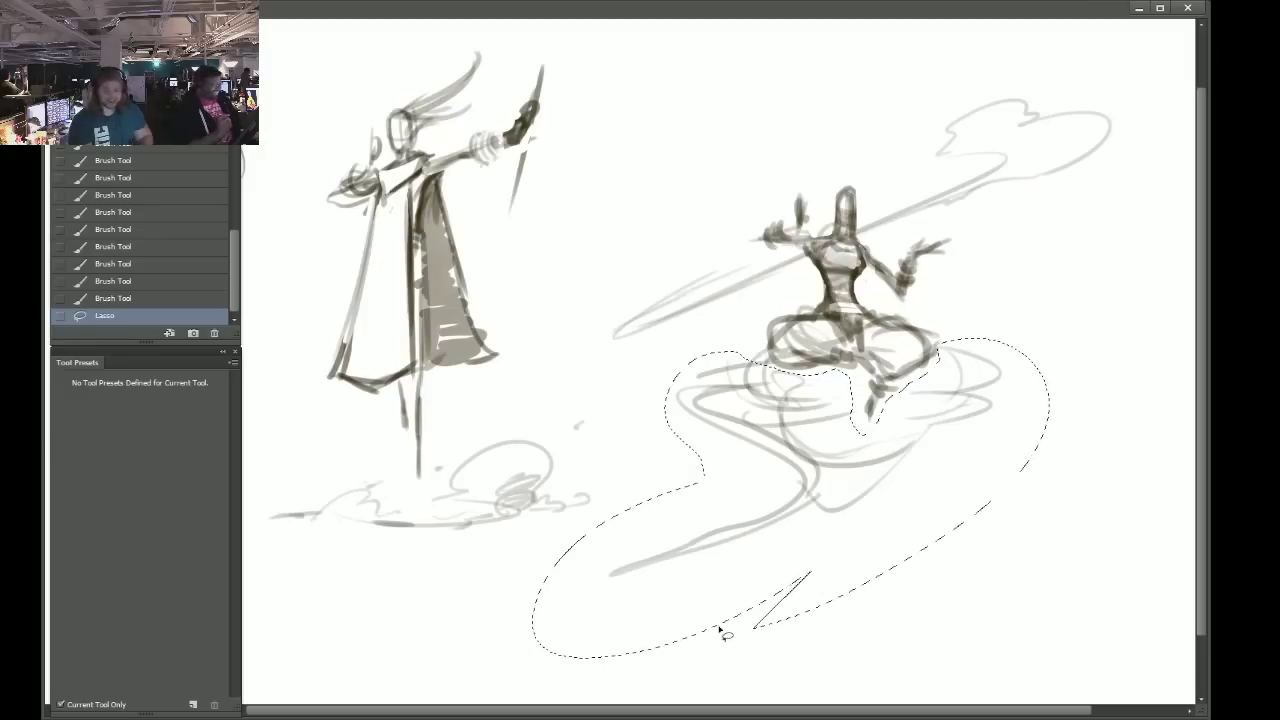
key(Delete)
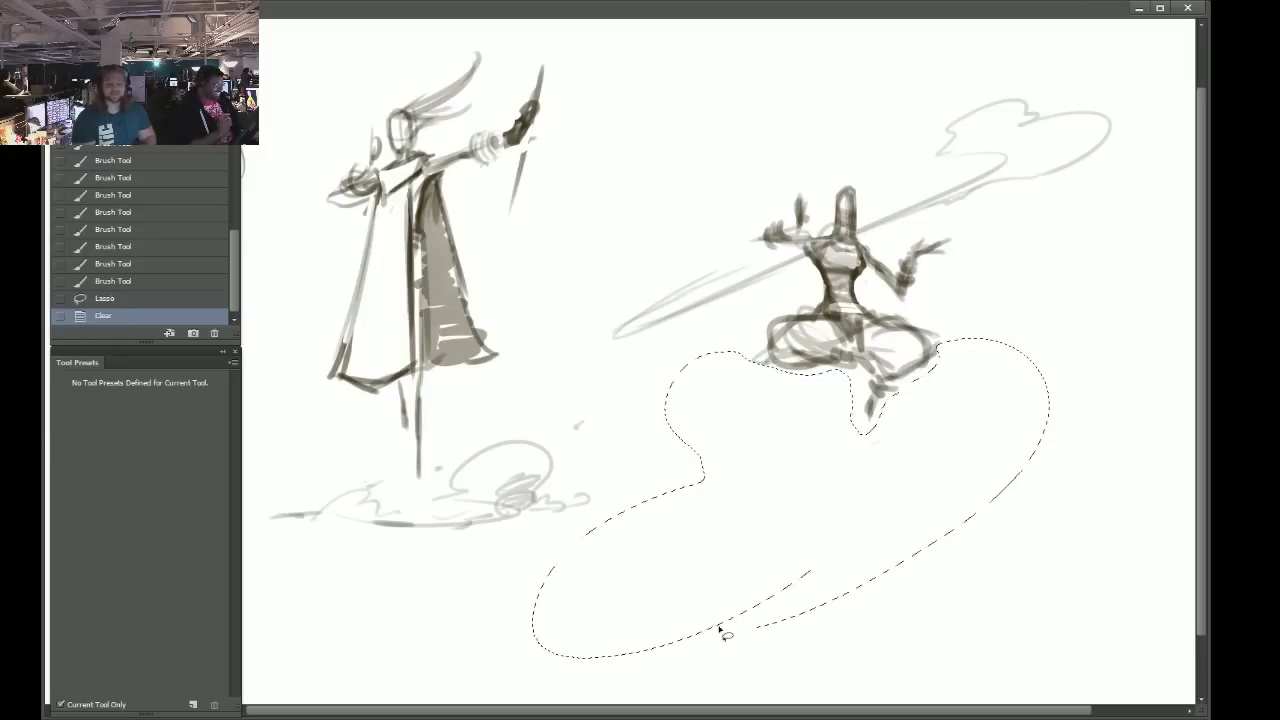
key(ctrl+d)
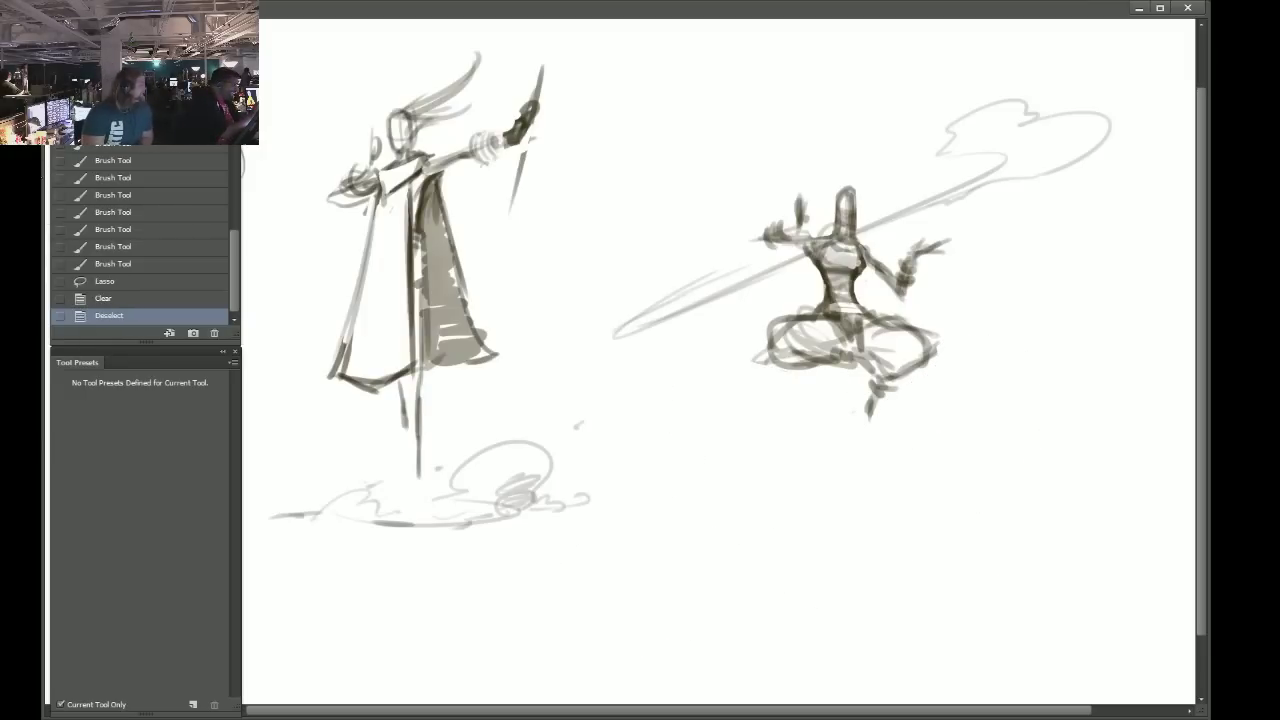
Sketch flat, horizontal cloud rings beneath the seated figure's legs with a curving whirlwind tail tapering down to a point.
key(b)
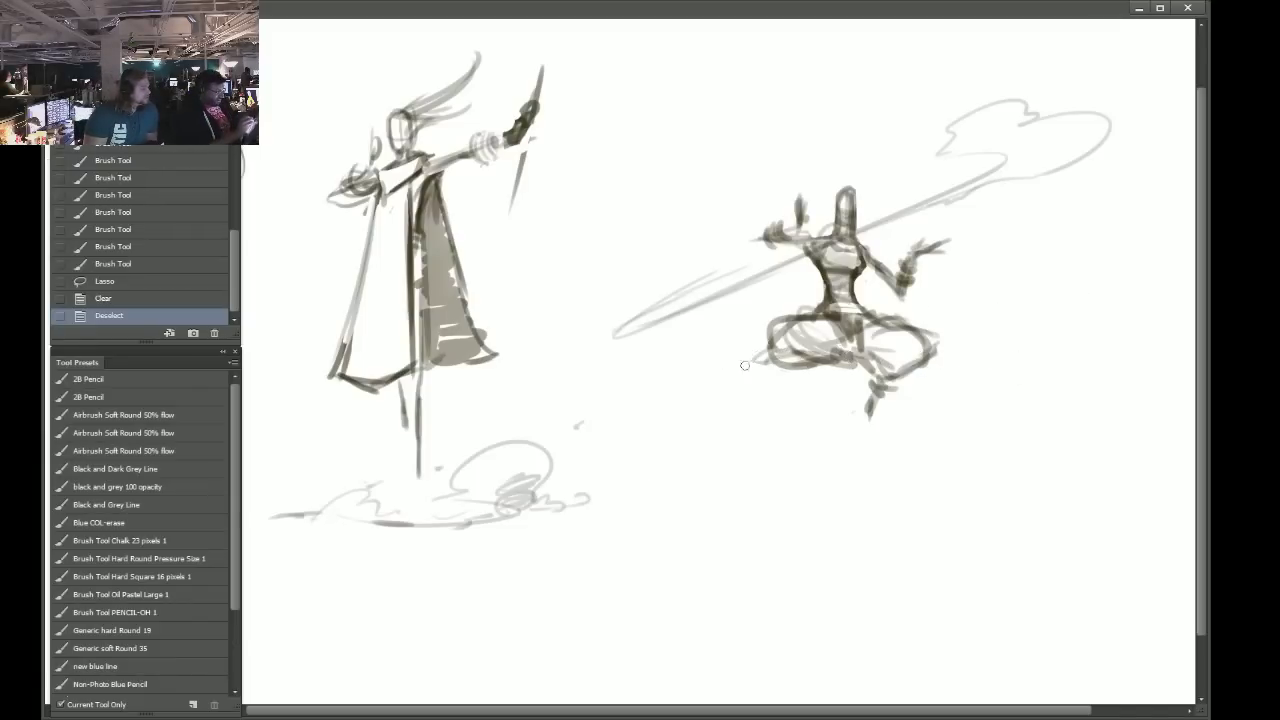
mouse_move(764, 348)
mouse_down()
mouse_move(875, 382)
mouse_move(763, 386)
mouse_move(708, 412)
mouse_move(857, 388)
mouse_move(750, 404)
mouse_move(870, 428)
mouse_move(801, 450)
mouse_up()
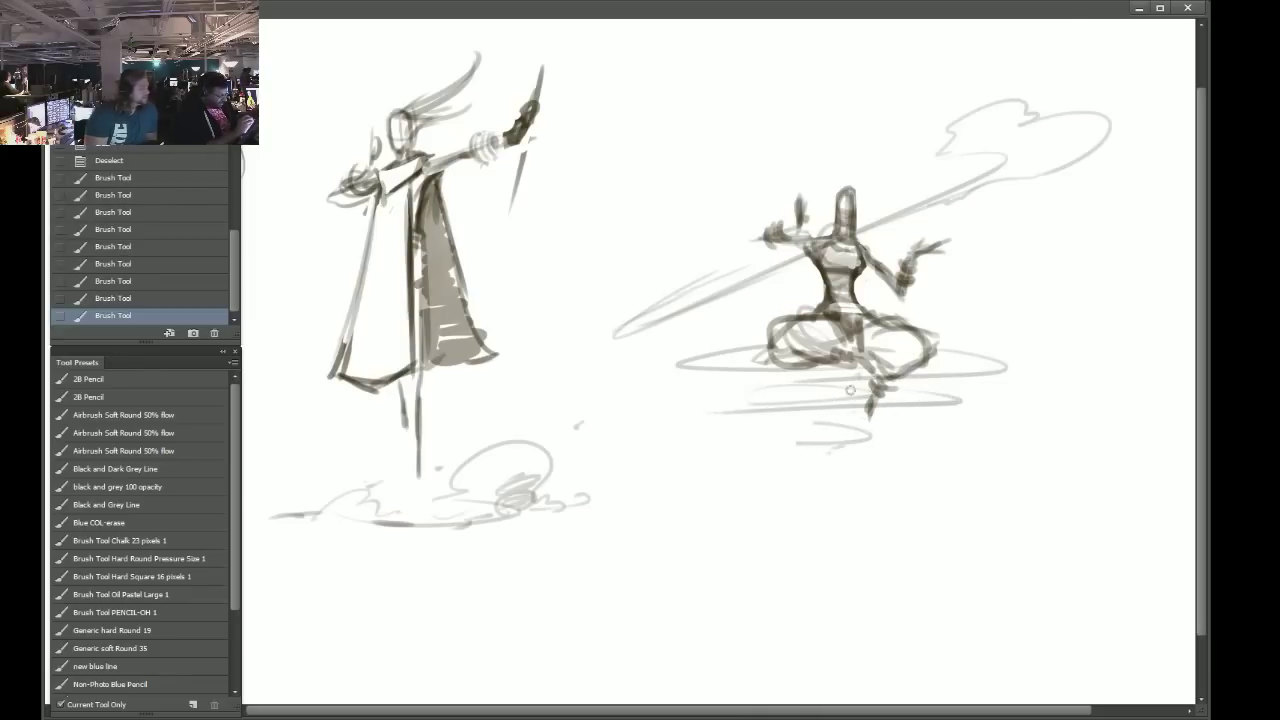
drag(852, 392, 878, 536)
drag(870, 412, 875, 501)
mouse_move(770, 440)
mouse_down()
mouse_move(772, 456)
mouse_move(892, 540)
mouse_up()
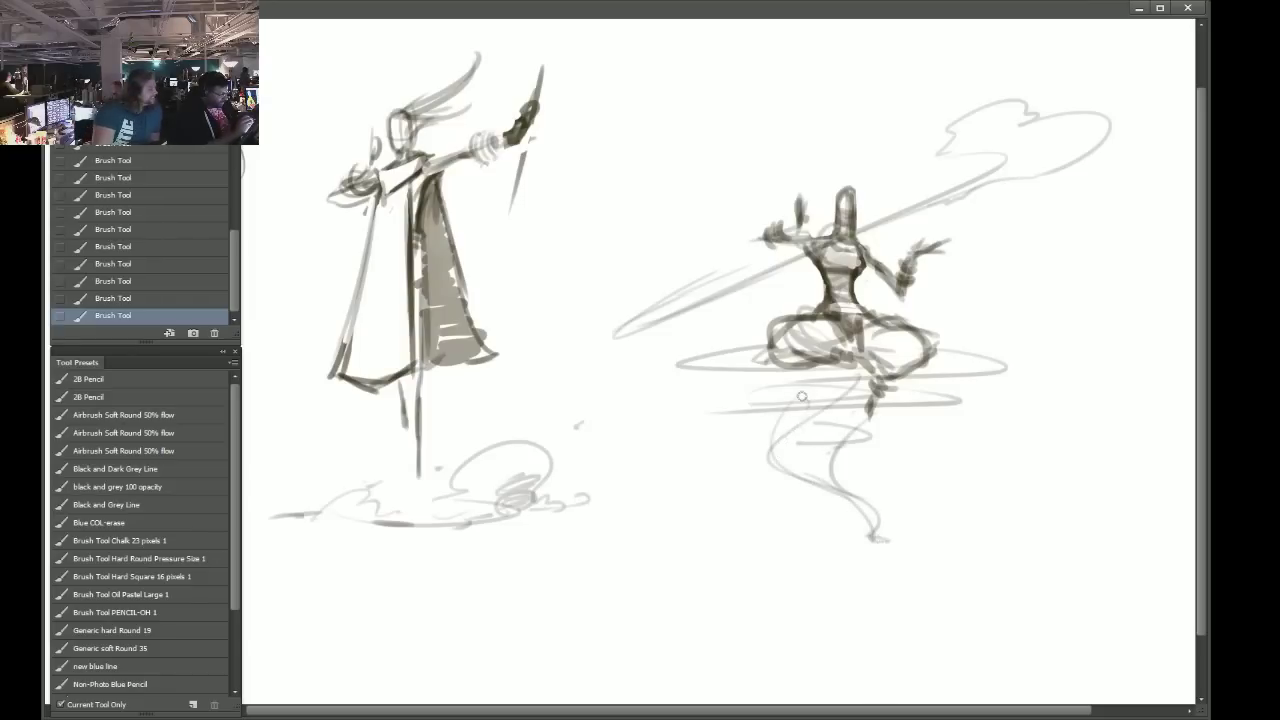
Widen the flat cloud rings to both sides of the seated figure and reinforce the edge of the whirlwind tail.
drag(766, 353, 1035, 376)
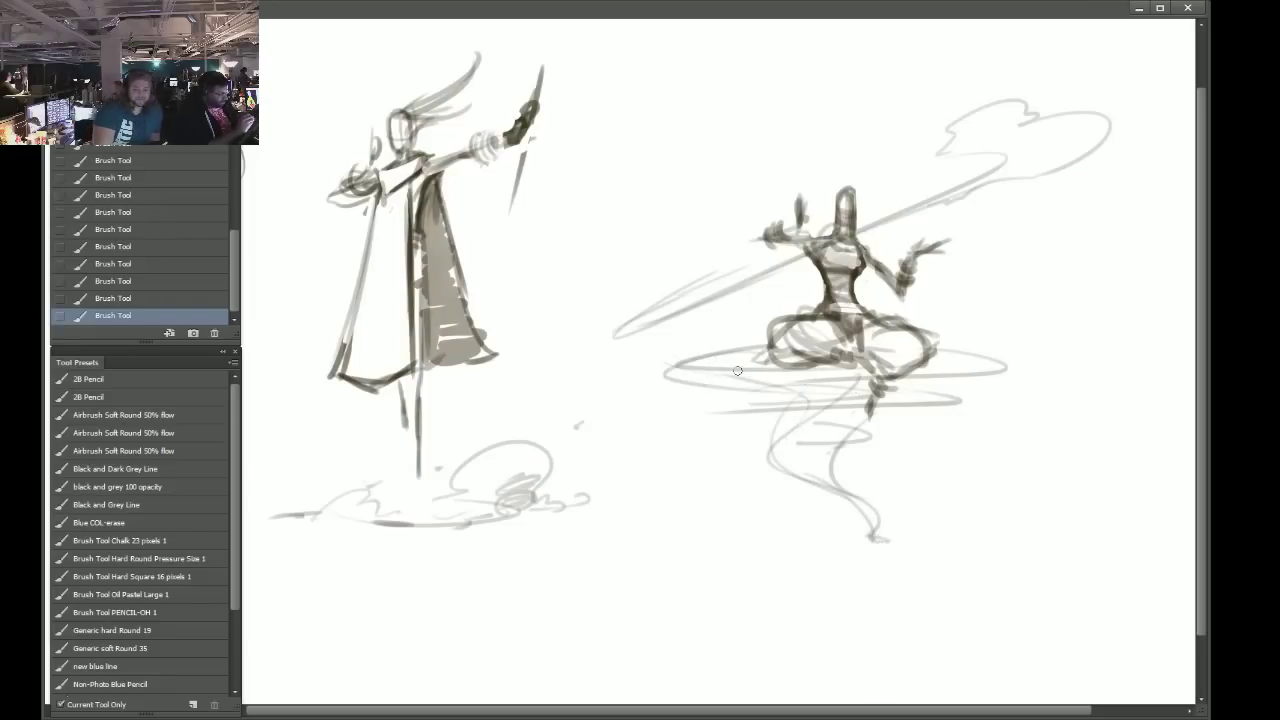
mouse_move(737, 371)
mouse_down()
mouse_move(978, 359)
mouse_move(1007, 370)
mouse_up()
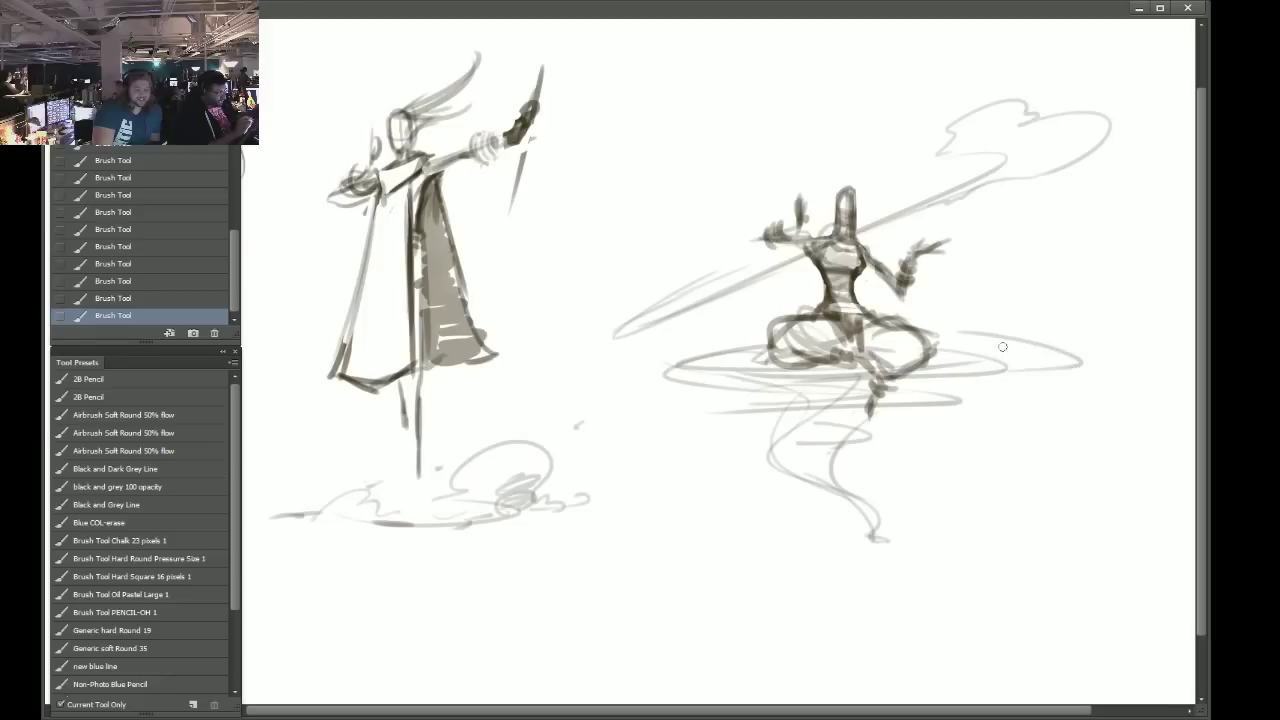
drag(956, 330, 1081, 357)
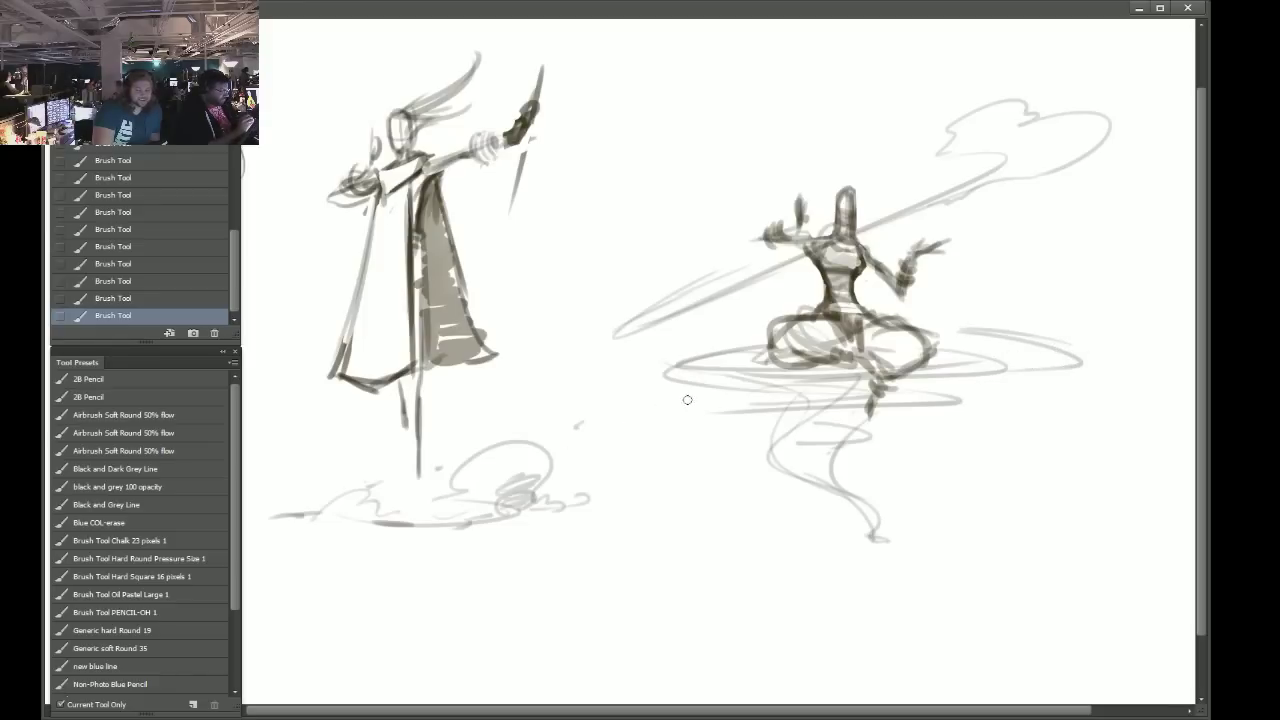
mouse_move(668, 408)
mouse_down()
mouse_move(749, 411)
mouse_move(958, 400)
mouse_up()
drag(858, 414, 878, 530)
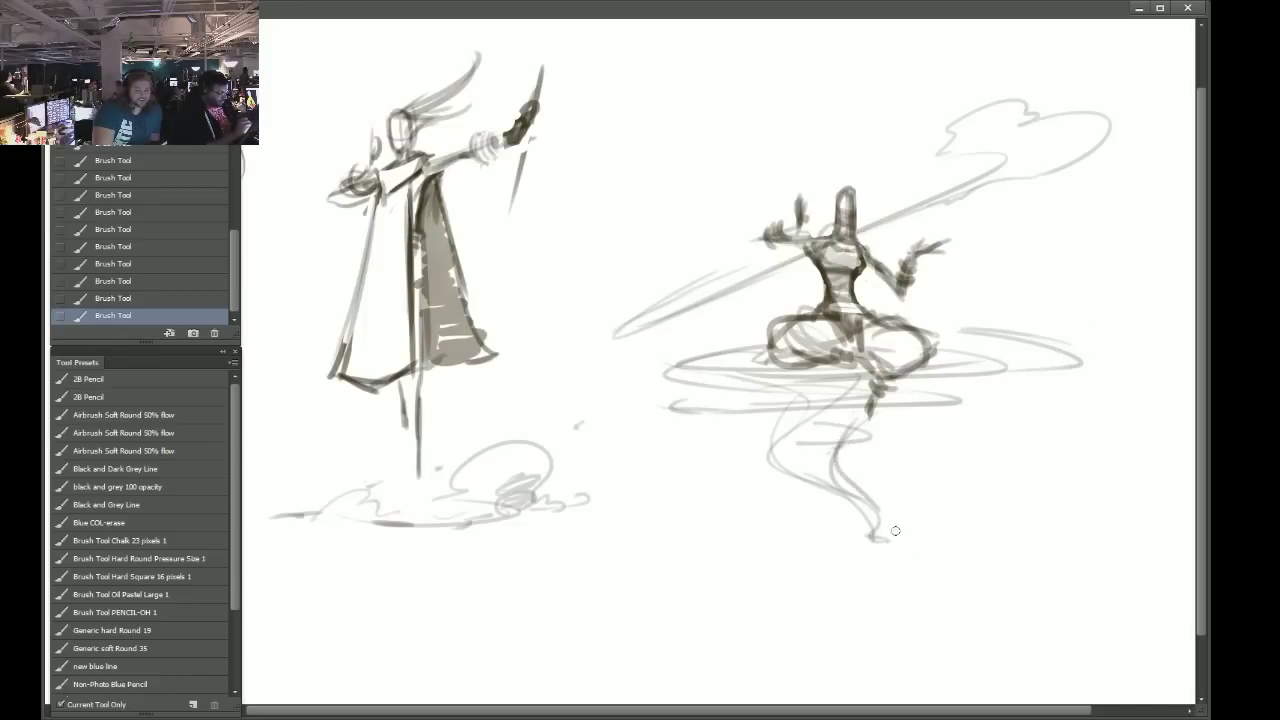
Dot small debris specks around the whirlwind's tip and draw a short ground line out from its base.
click(905, 520)
click(845, 545)
click(895, 495)
click(905, 543)
click(929, 543)
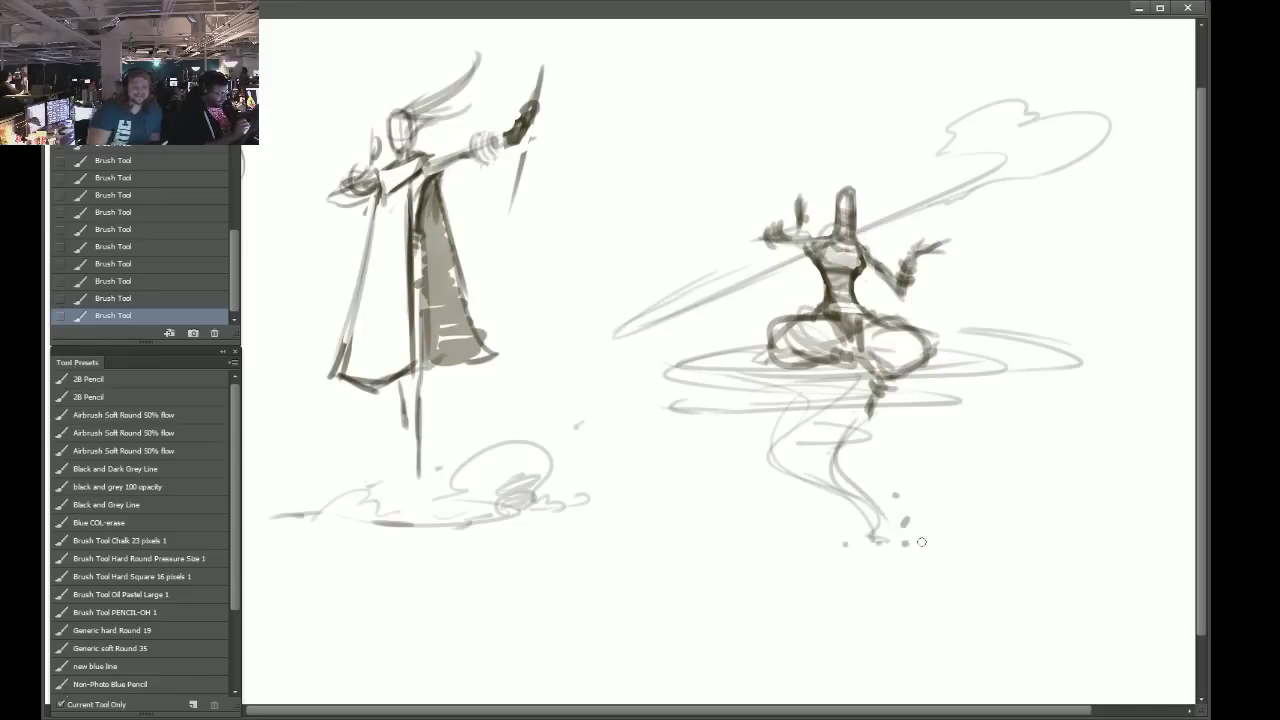
click(960, 548)
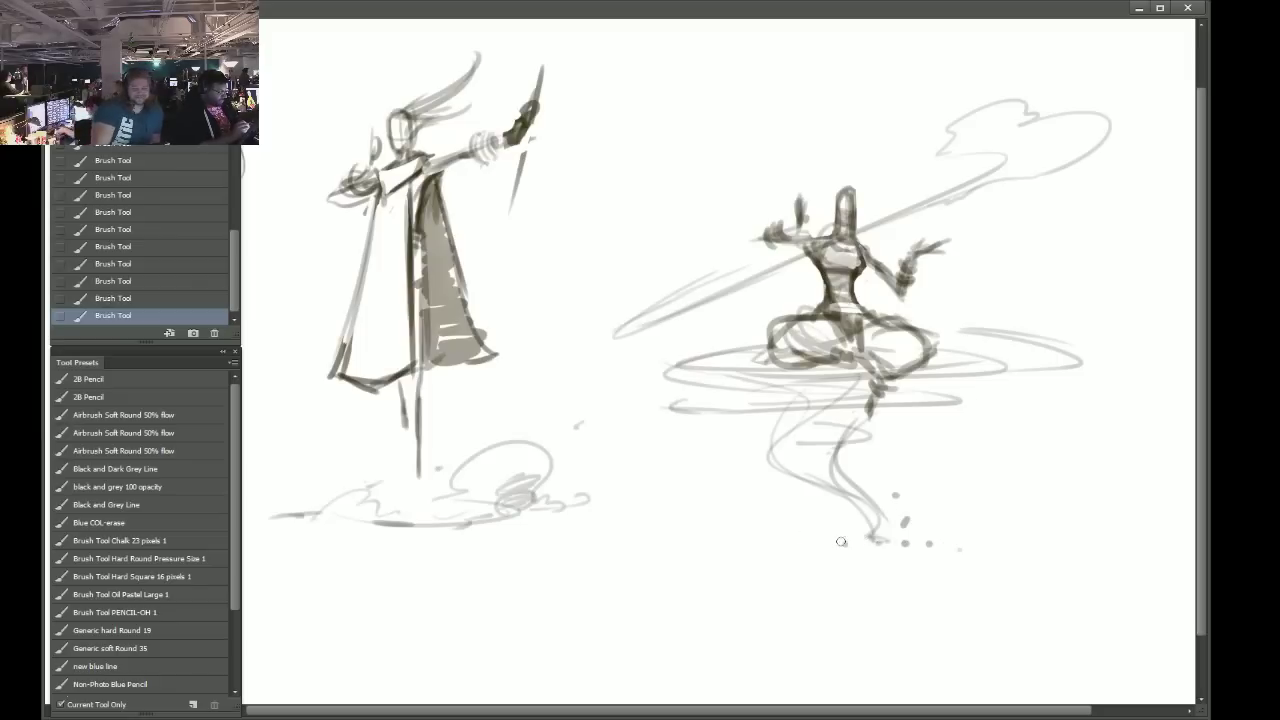
drag(841, 541, 755, 540)
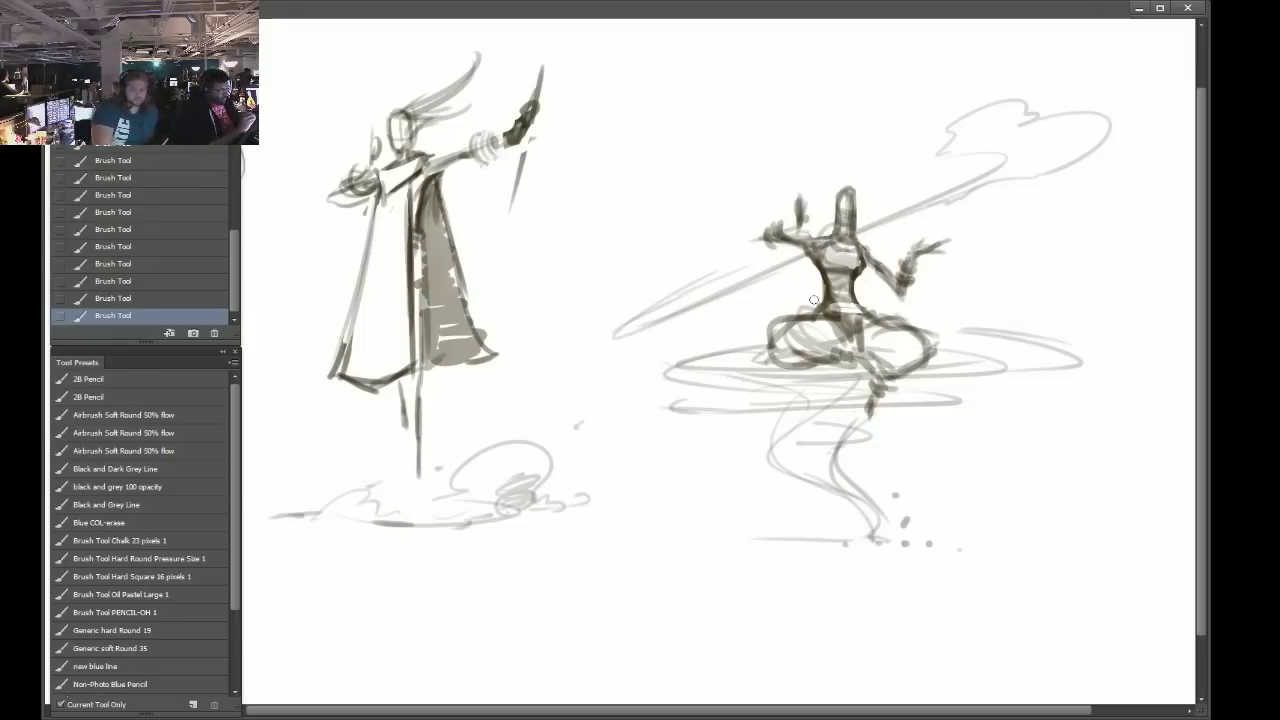
Sweep wind streaks around both sides of the seated figure and below the cloud rings, adding a few more debris specks at the whirlwind's base.
drag(926, 315, 1082, 298)
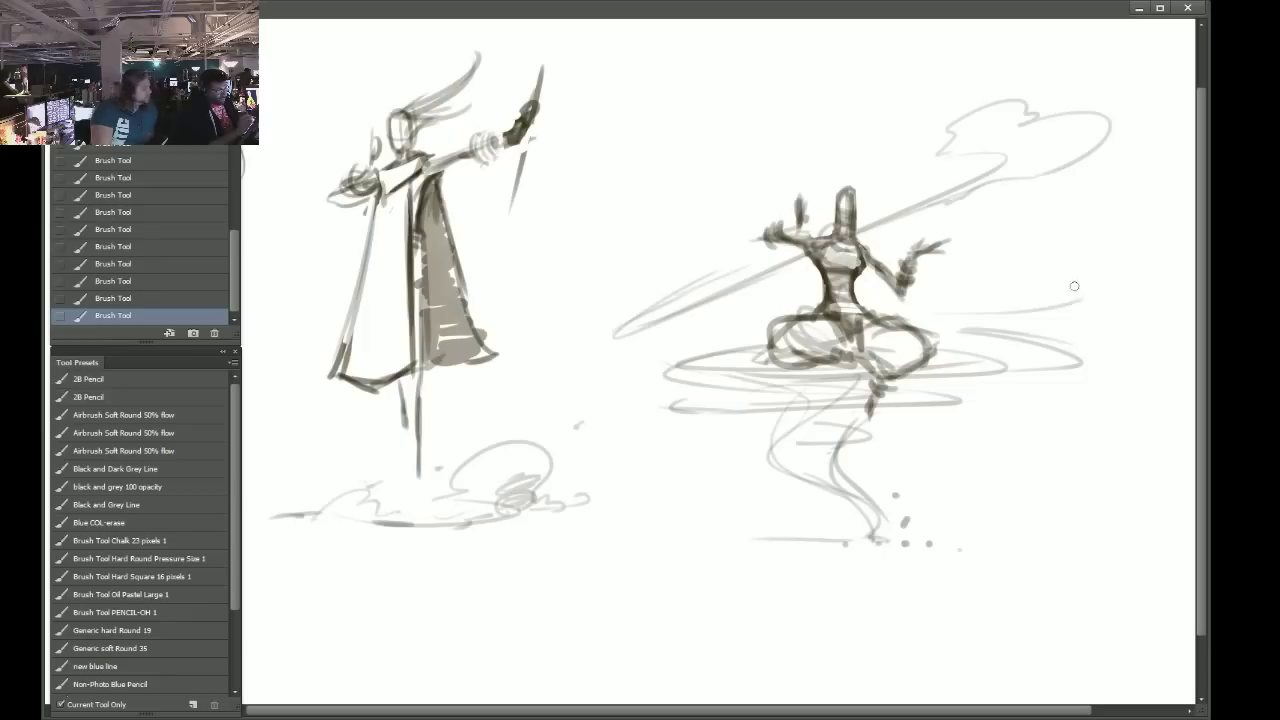
mouse_move(1005, 301)
mouse_down()
mouse_move(1030, 290)
mouse_move(978, 272)
mouse_move(1000, 310)
mouse_move(933, 321)
mouse_up()
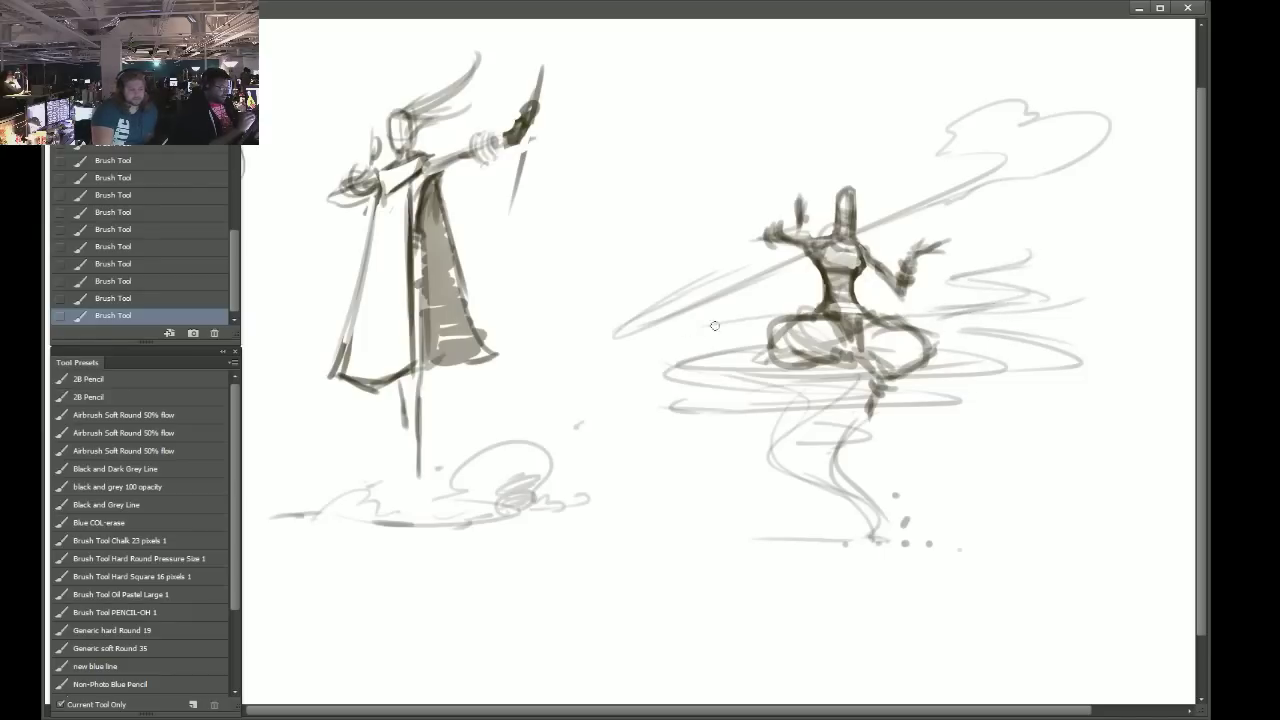
drag(702, 327, 806, 310)
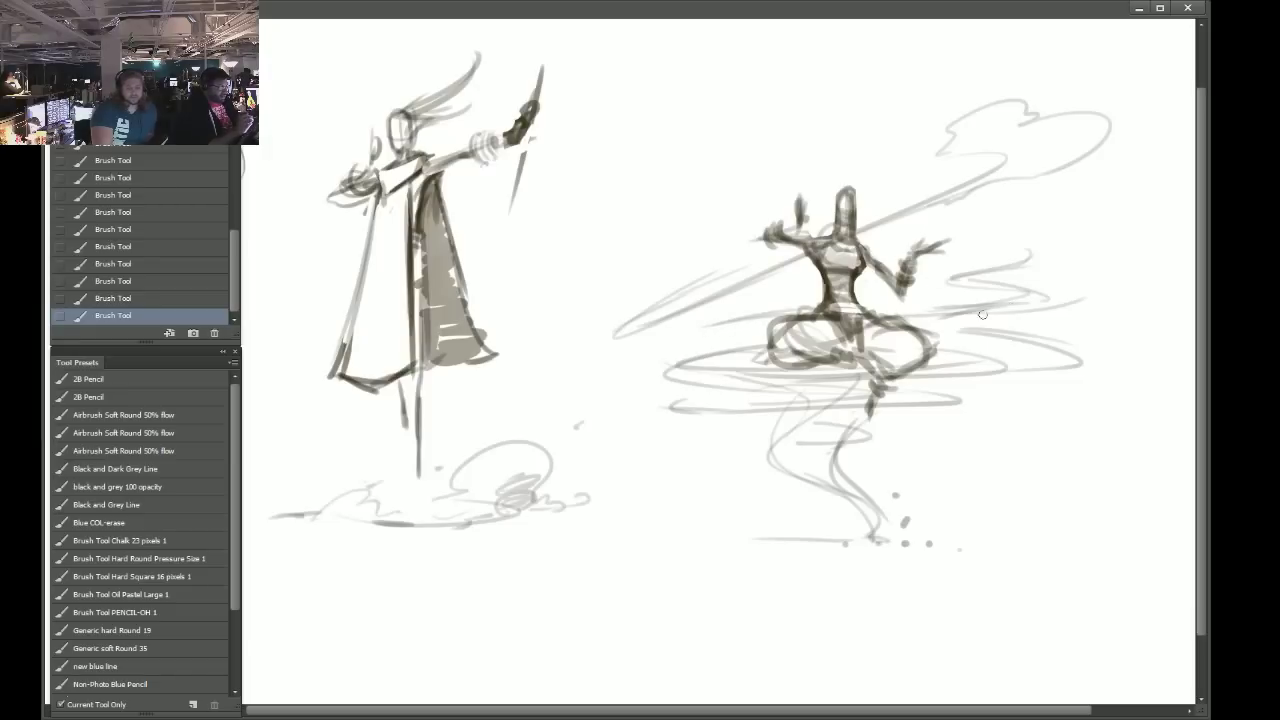
drag(983, 315, 1050, 306)
mouse_move(1079, 367)
mouse_down()
mouse_move(880, 399)
mouse_move(800, 443)
mouse_up()
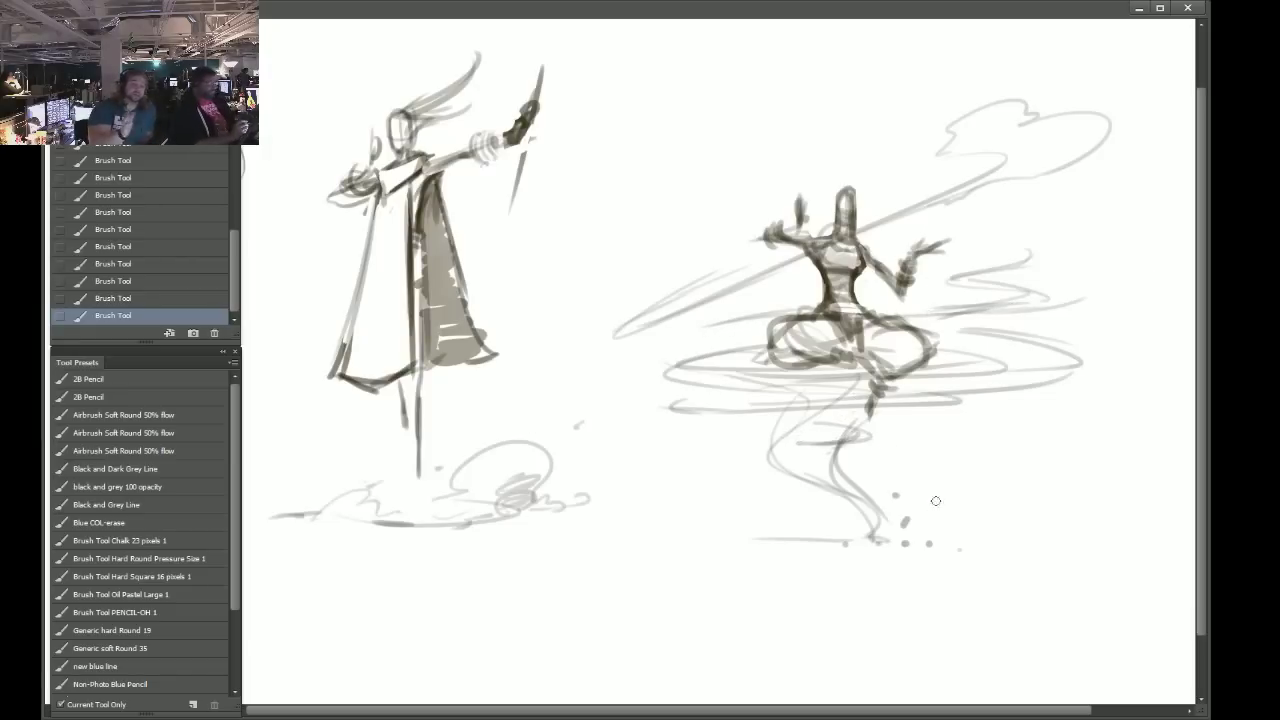
click(904, 560)
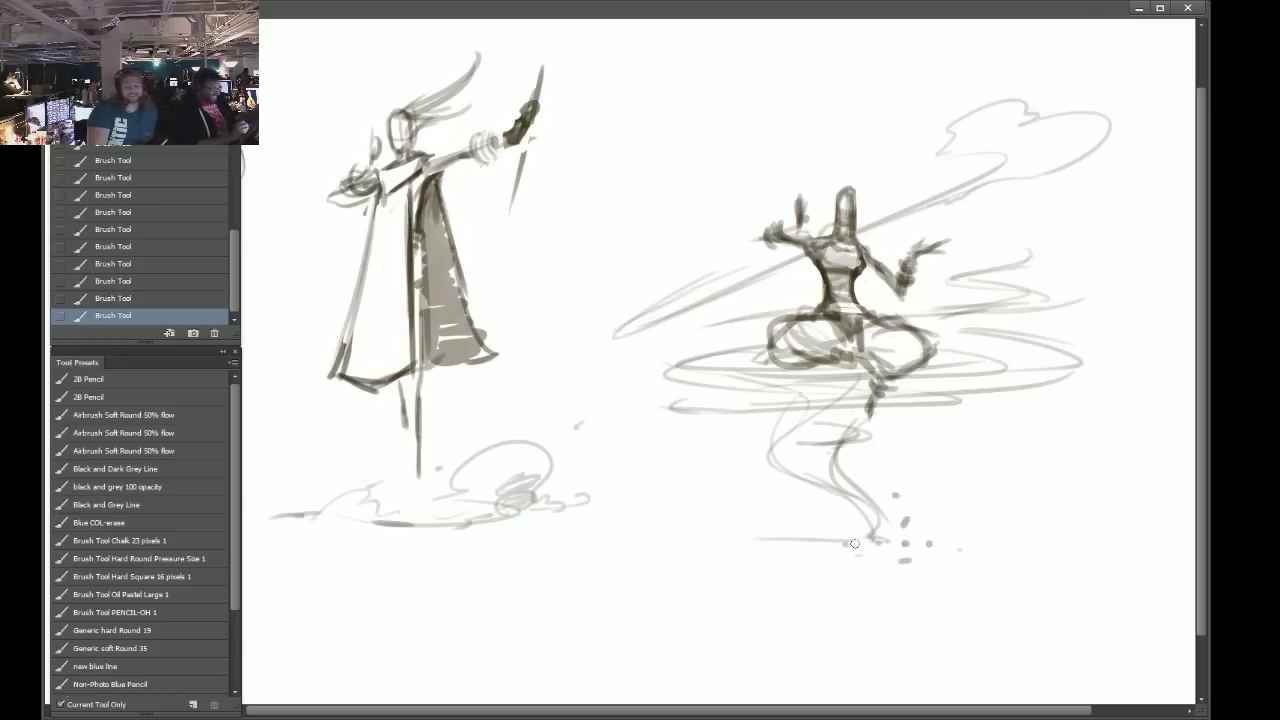
click(929, 565)
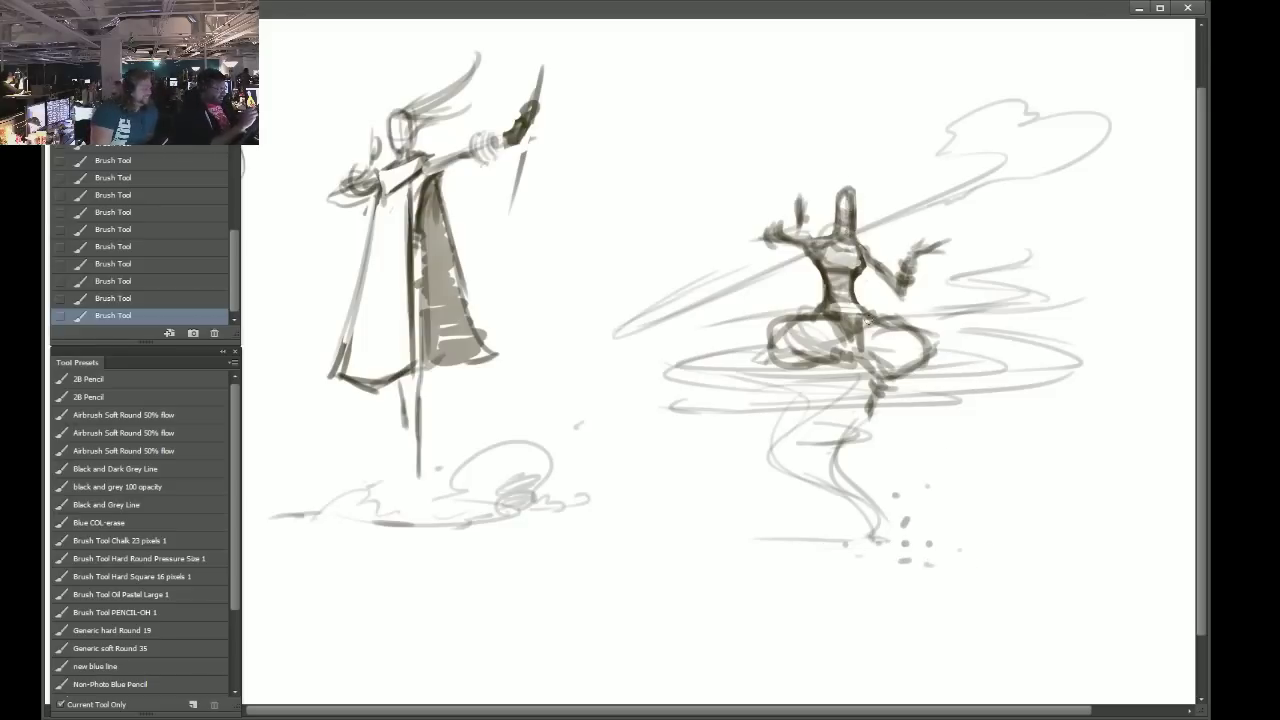
Lasso the entire seated figure with its cloud, staff and whirlwind, and move it slightly up and to the right.
key(l)
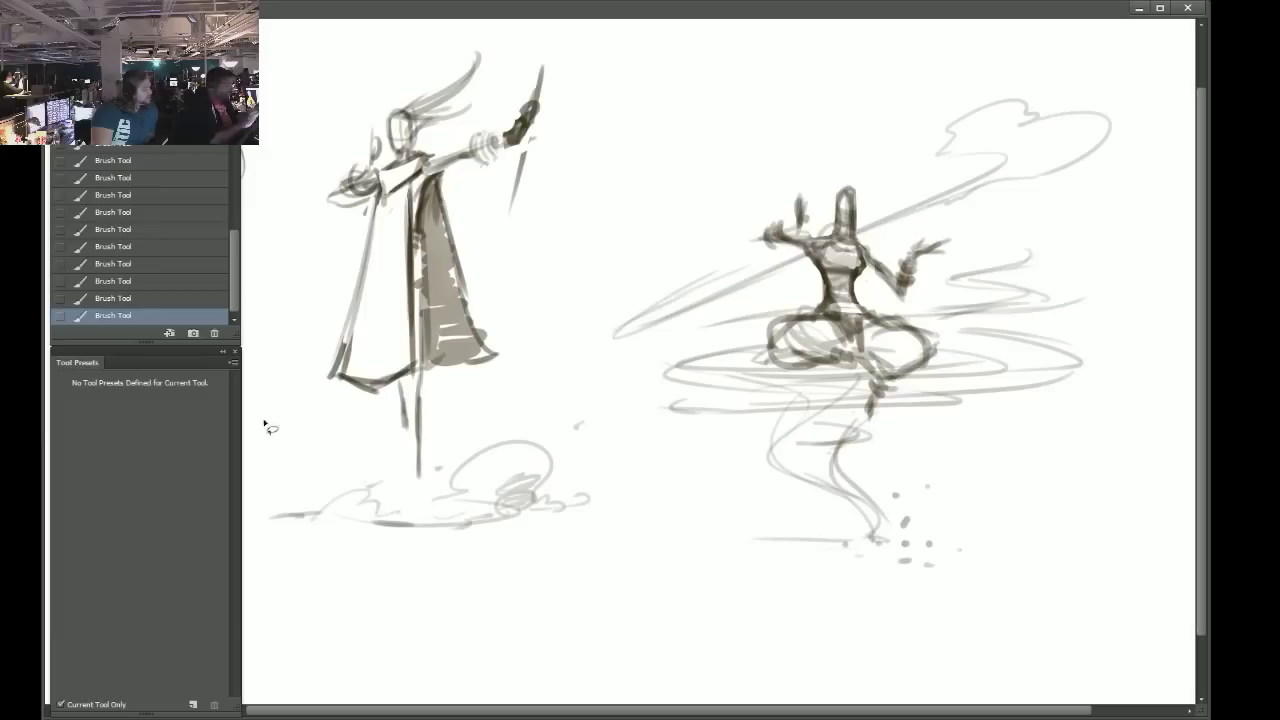
mouse_move(730, 487)
mouse_down()
mouse_move(940, 645)
mouse_move(1171, 288)
mouse_move(672, 200)
mouse_move(704, 510)
mouse_up()
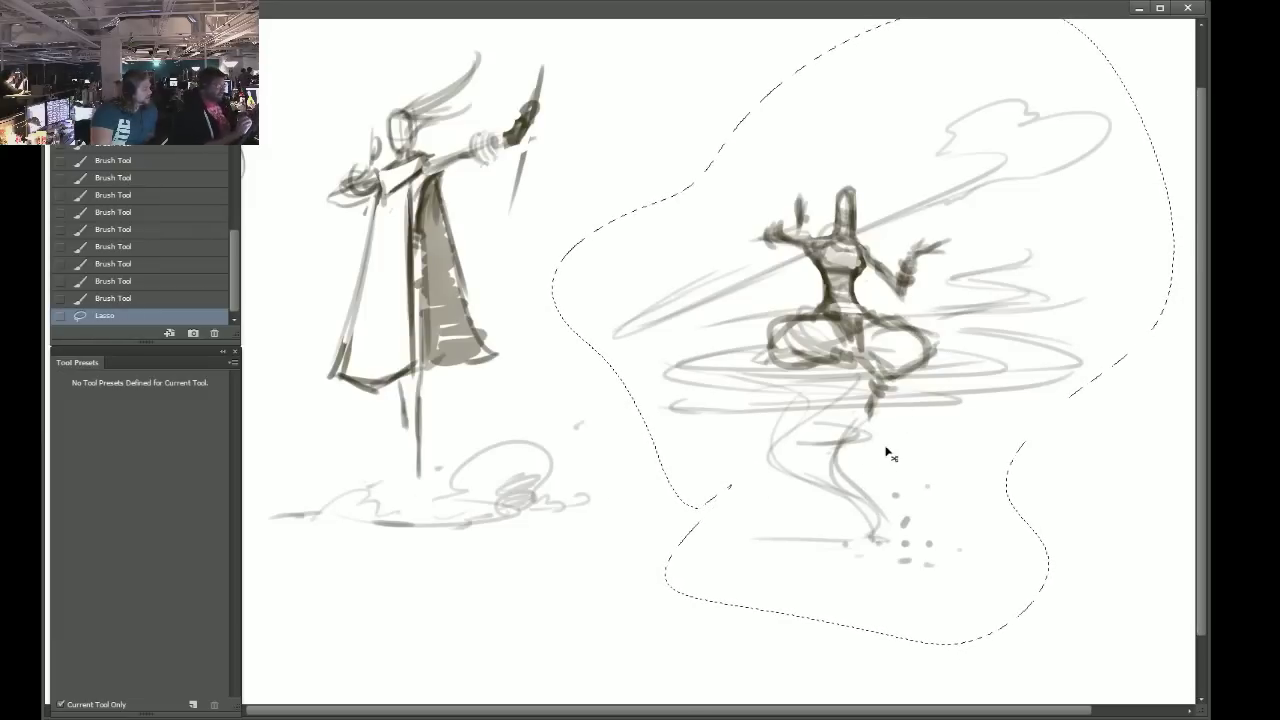
mouse_move(887, 453)
mouse_down()
mouse_move(872, 400)
mouse_move(812, 446)
mouse_move(815, 551)
mouse_move(880, 578)
mouse_move(944, 455)
mouse_move(918, 410)
mouse_move(909, 421)
mouse_up()
Scale the selected seated figure down with Free Transform and place it near the canvas's upper-right corner.
click(118, 2)
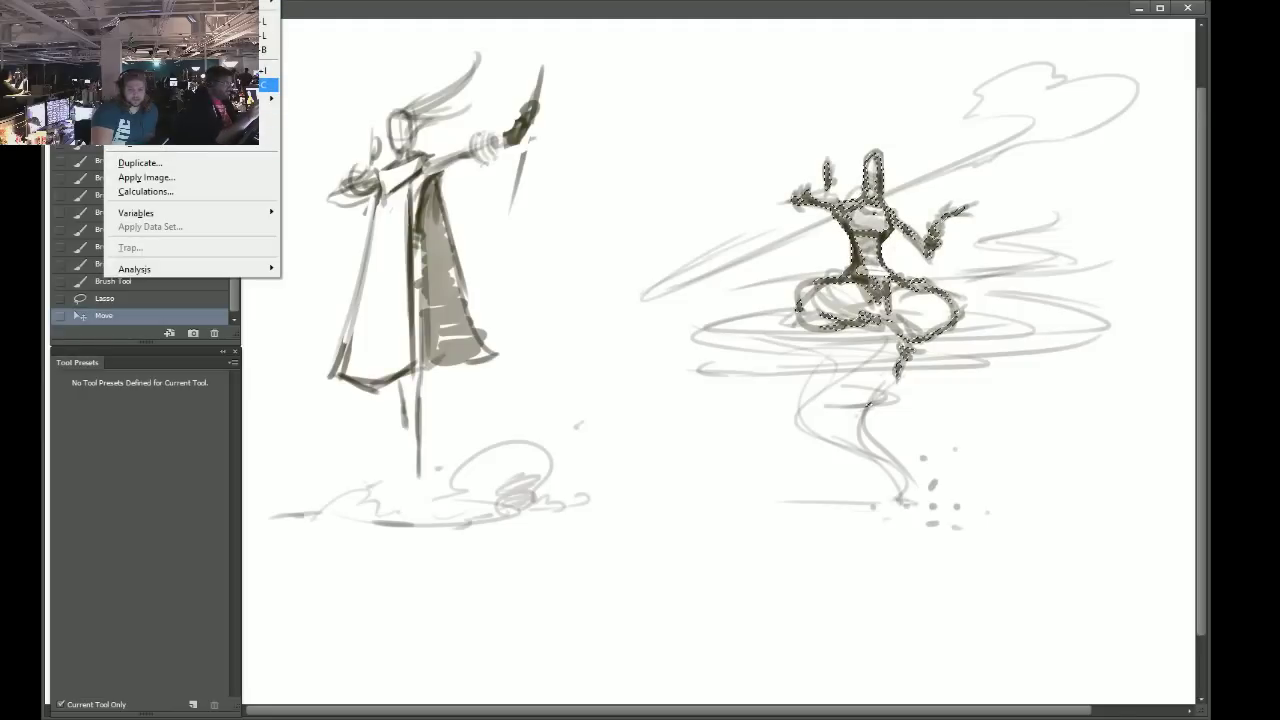
click(686, 31)
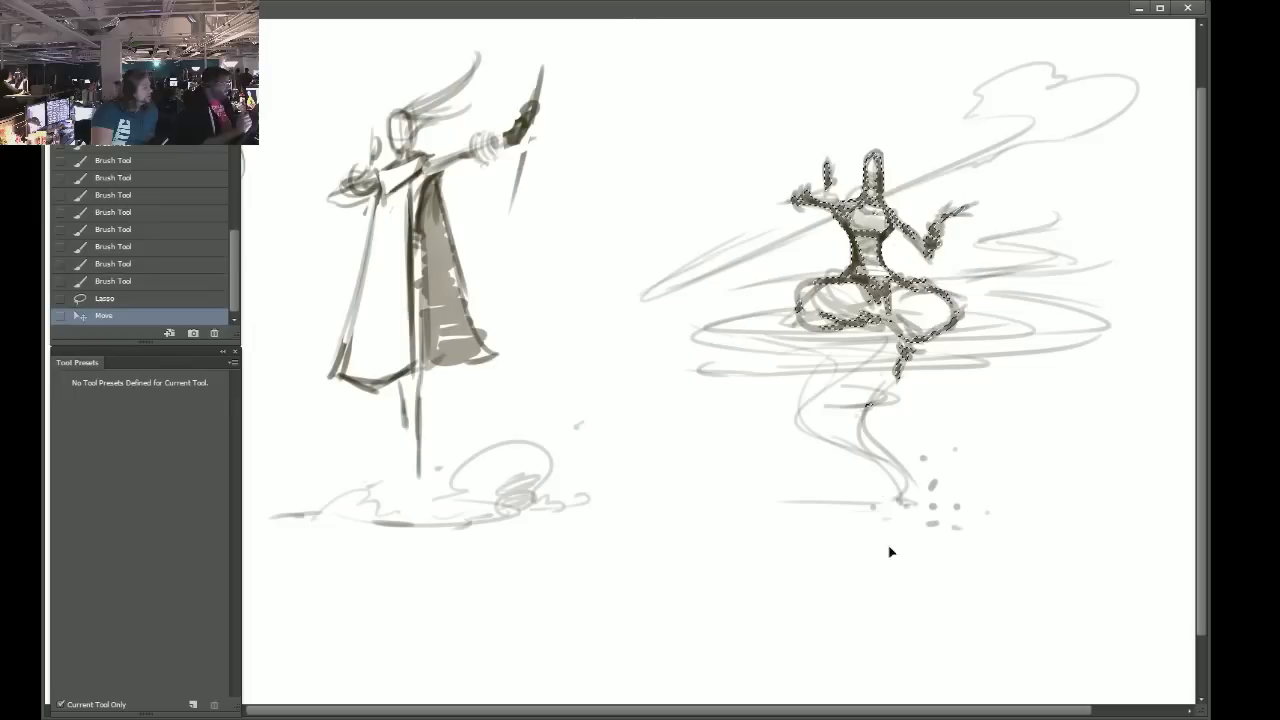
click(90, 3)
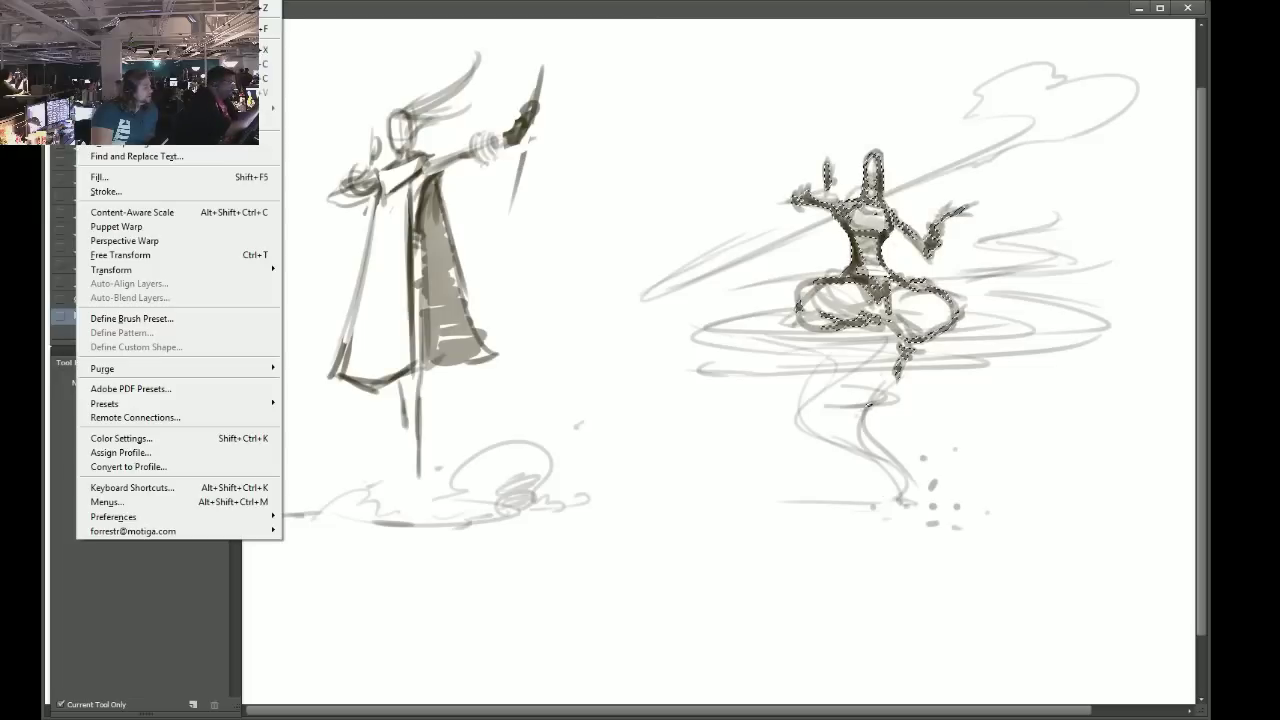
click(148, 258)
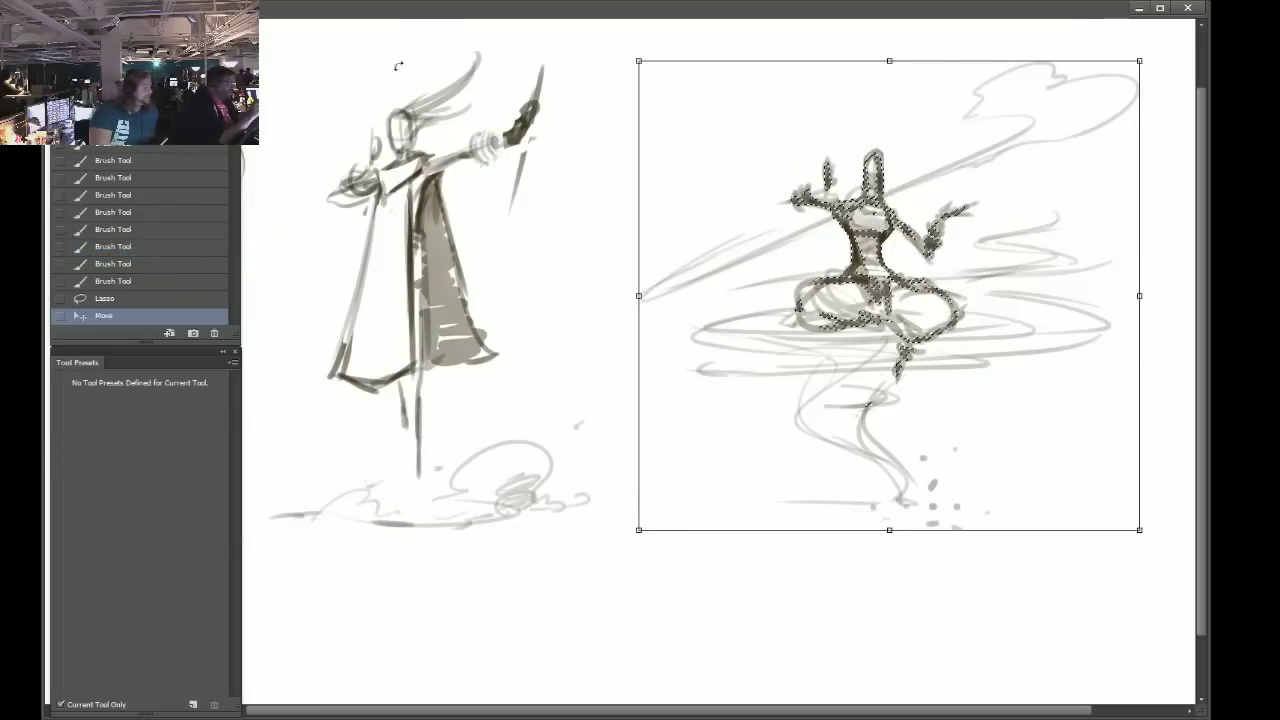
drag(644, 542, 733, 446)
drag(920, 321, 958, 288)
key(Return)
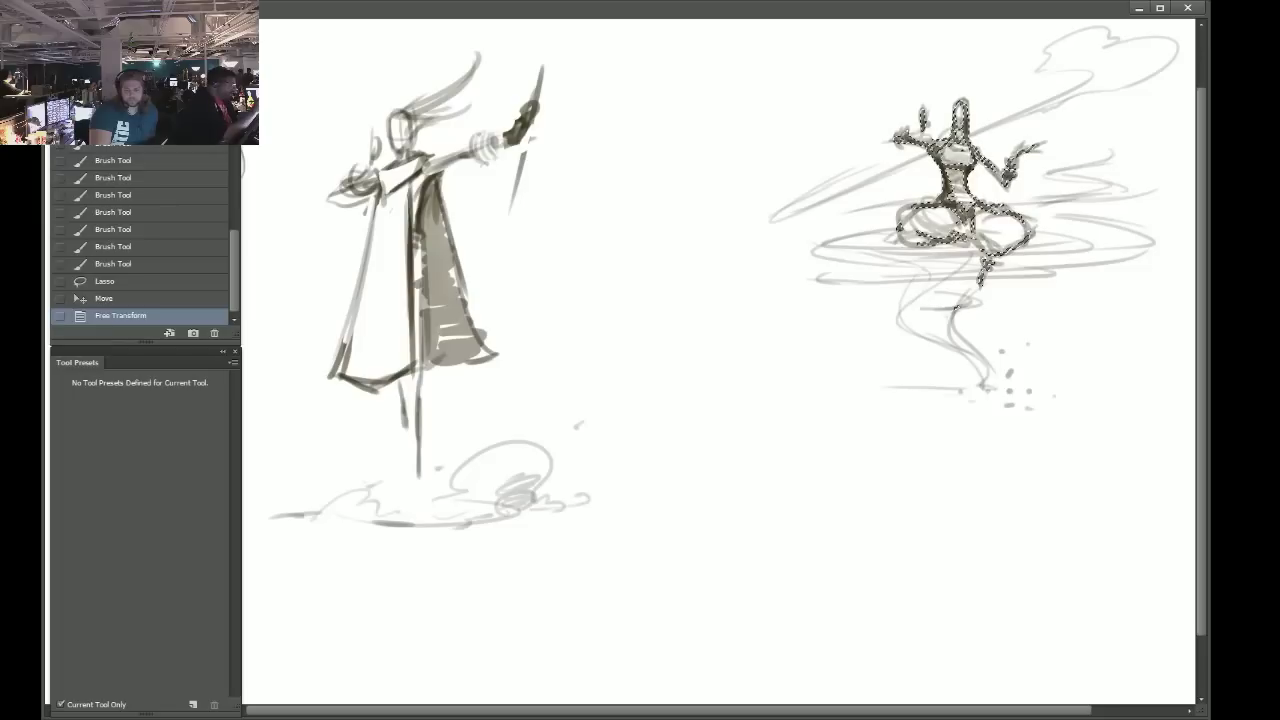
click(222, 2)
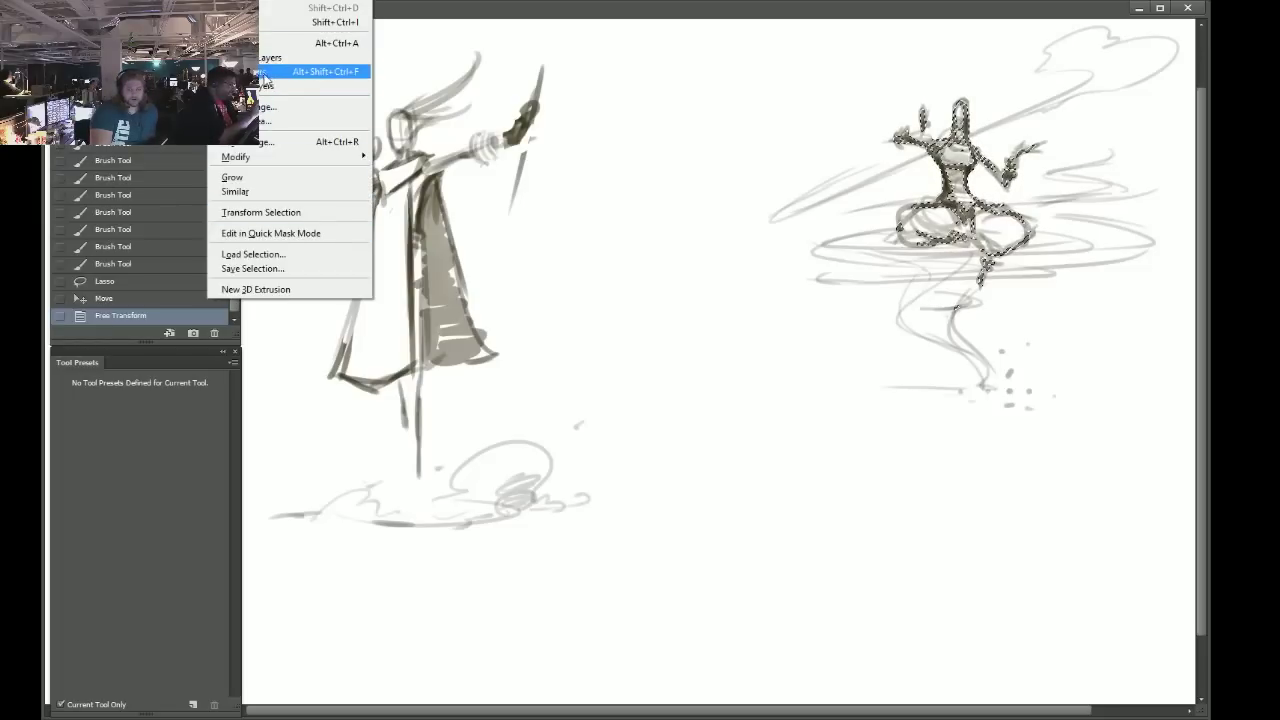
click(246, 57)
click(720, 343)
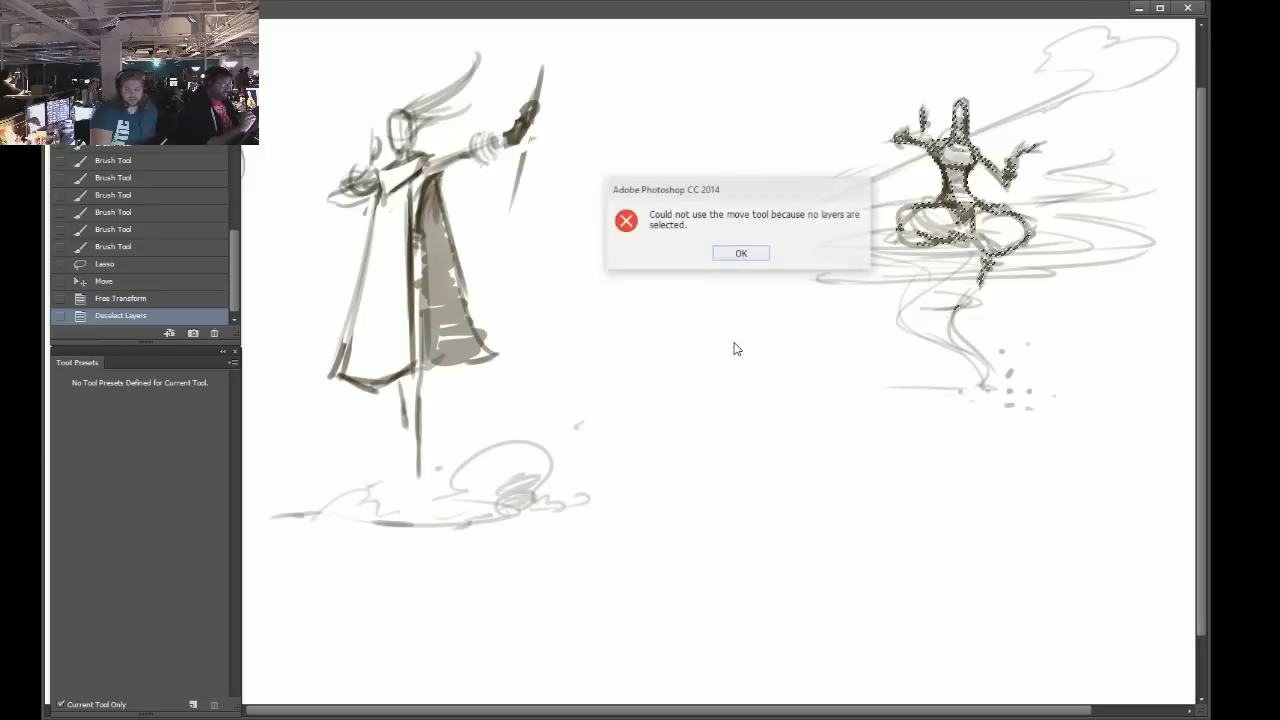
click(737, 251)
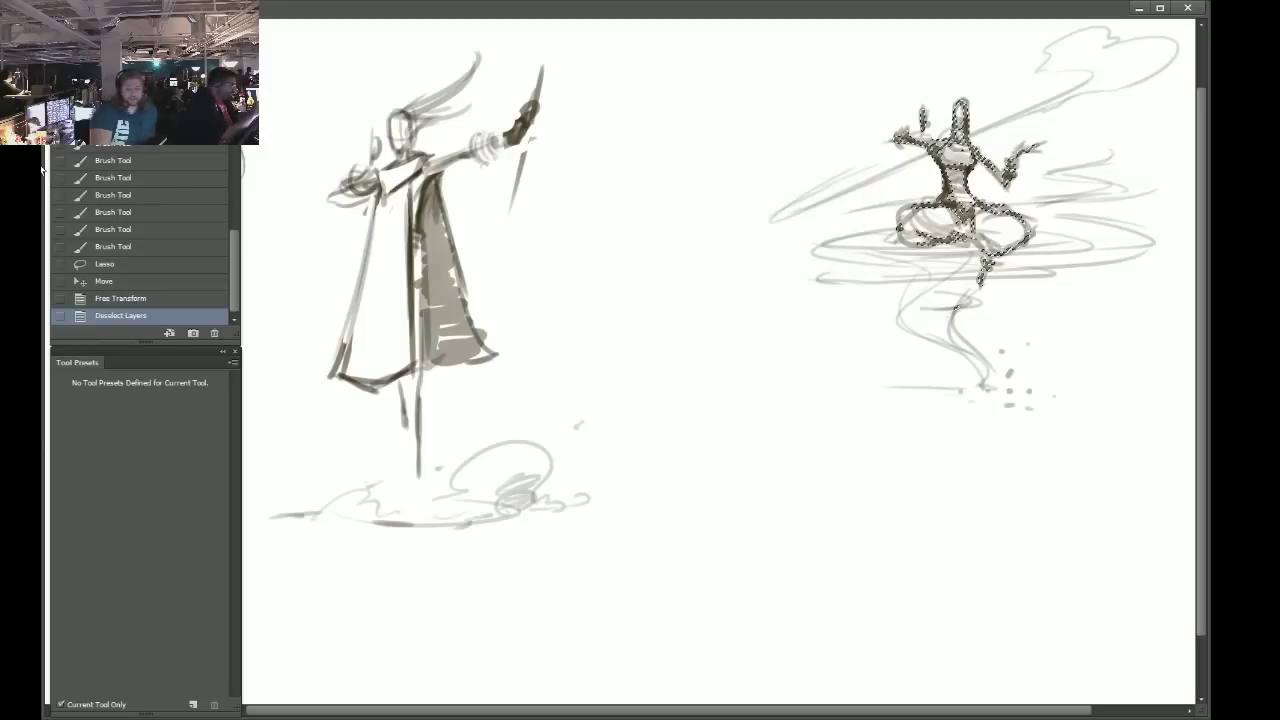
Switch back to the Brush tool and deselect the seated figure.
key(b)
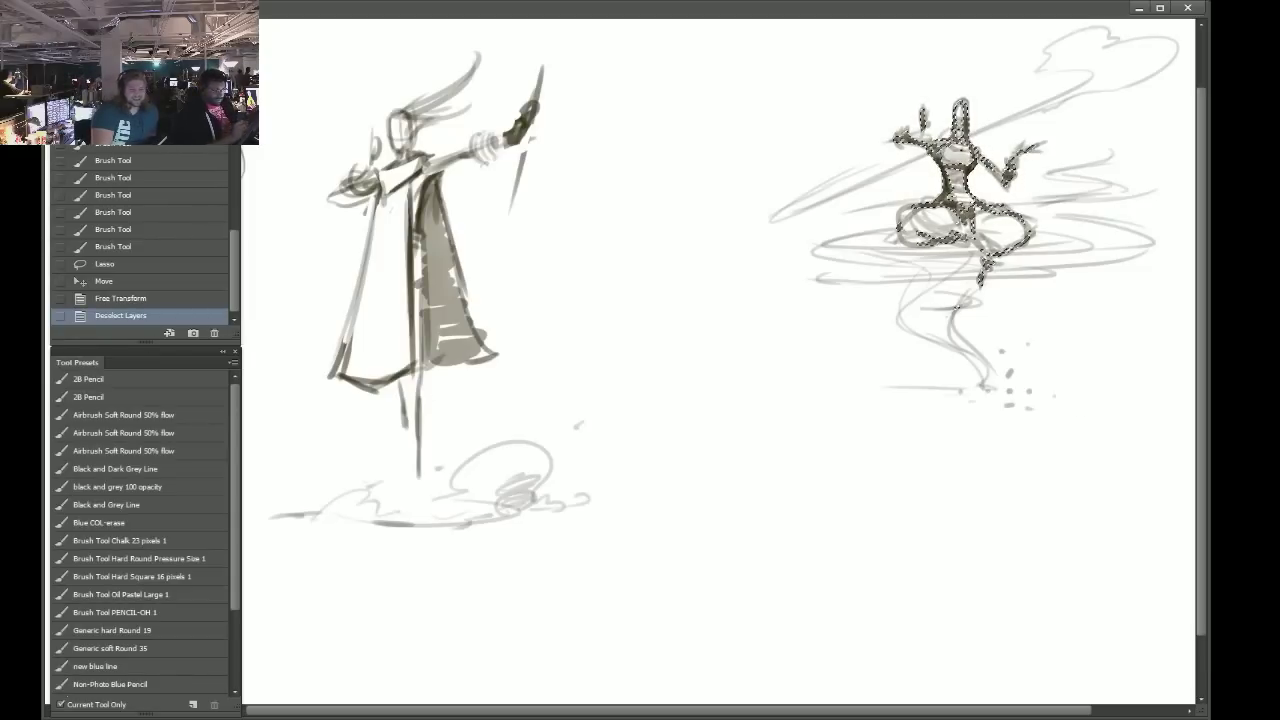
click(742, 431)
click(748, 452)
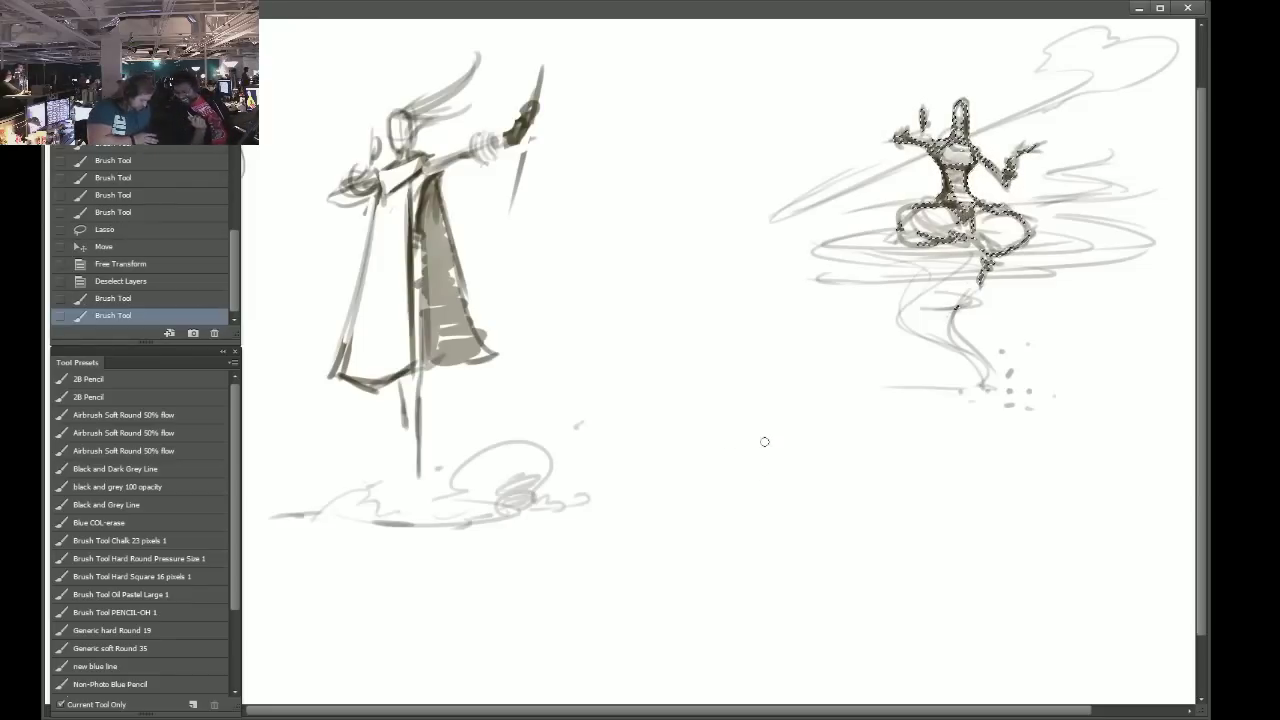
key(ctrl+d)
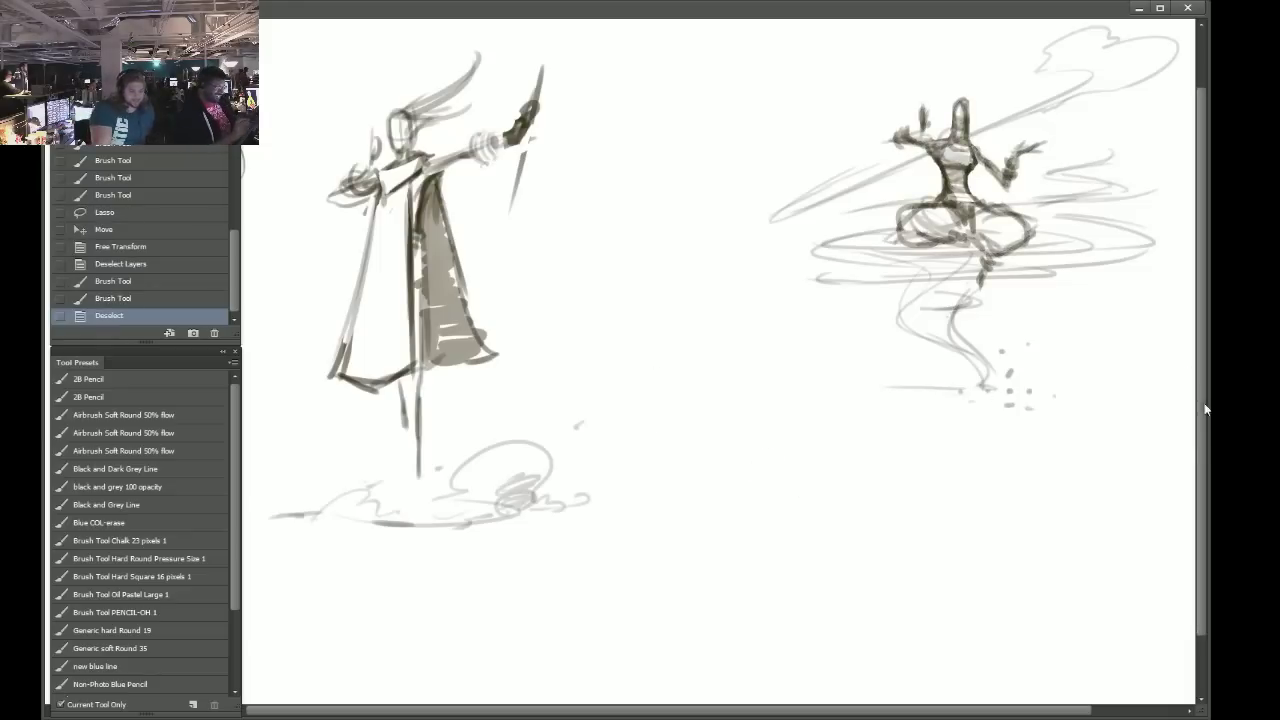
Start a third figure between and below the other two with an oval head, a centre line and a faint mark beside it.
mouse_move(1198, 431)
mouse_down()
mouse_move(1200, 492)
mouse_move(1197, 395)
mouse_move(1192, 438)
mouse_up()
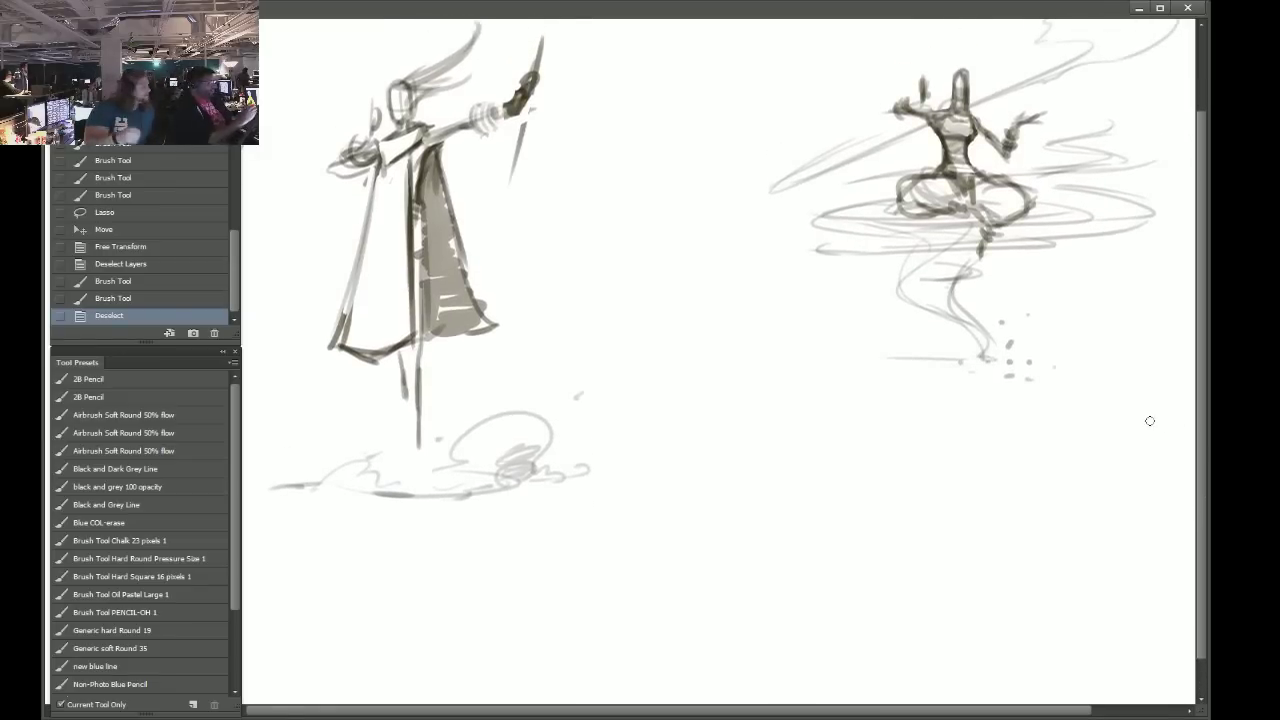
mouse_move(1196, 492)
mouse_down()
mouse_move(1198, 427)
mouse_move(1196, 483)
mouse_up()
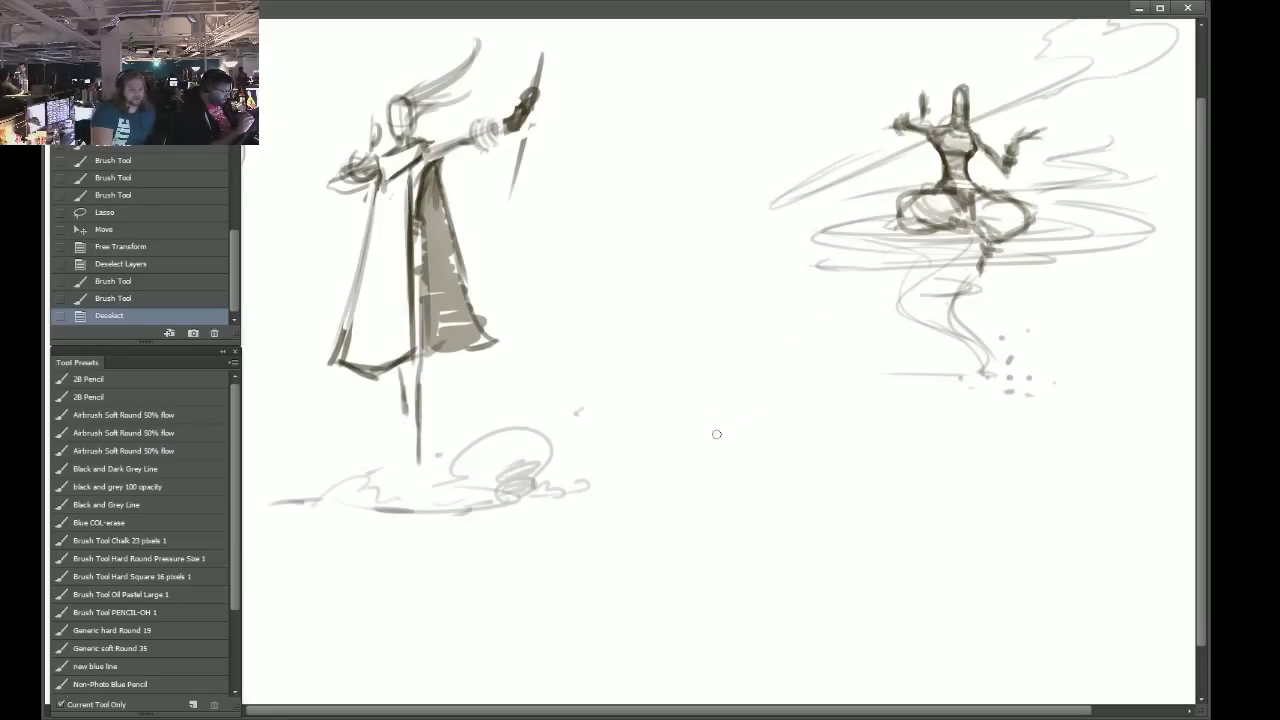
mouse_move(702, 414)
mouse_down()
mouse_move(729, 397)
mouse_move(712, 446)
mouse_up()
mouse_move(718, 394)
mouse_down()
mouse_move(716, 444)
mouse_move(724, 427)
mouse_move(732, 452)
mouse_up()
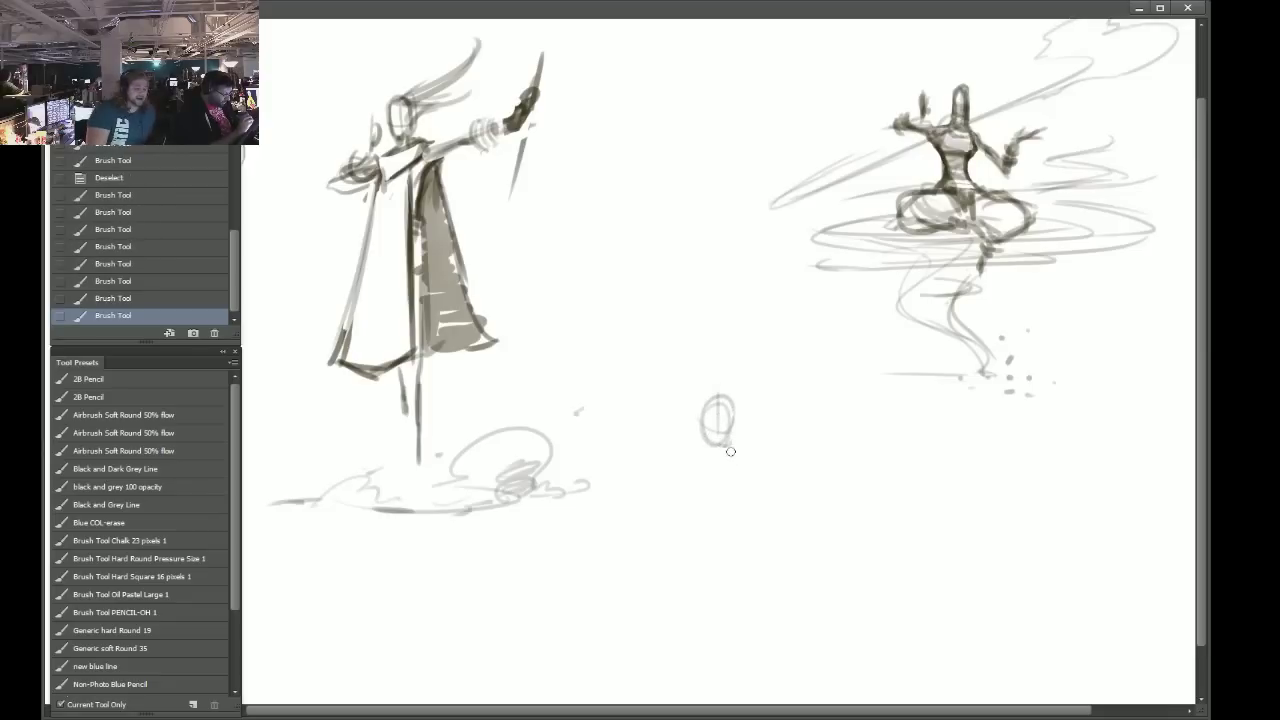
drag(673, 407, 698, 401)
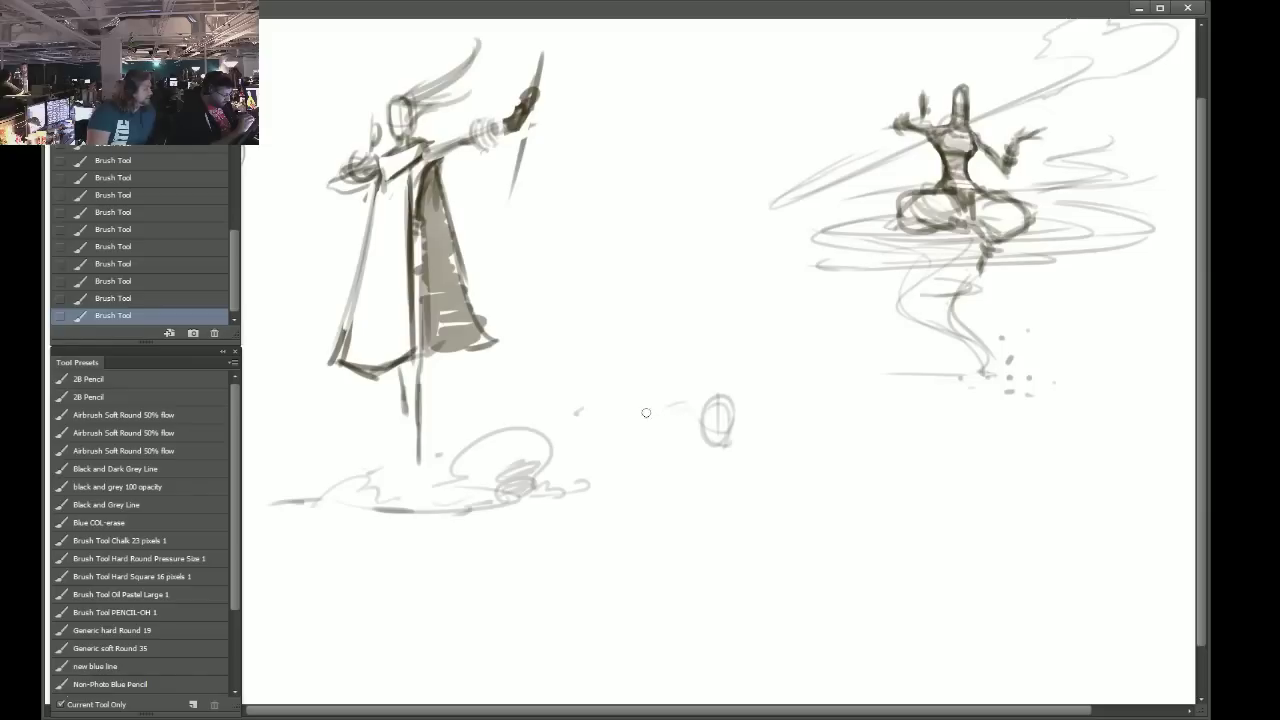
Sketch the third figure's arm stretched out to the right, ending in a dark open hand.
drag(738, 424, 838, 462)
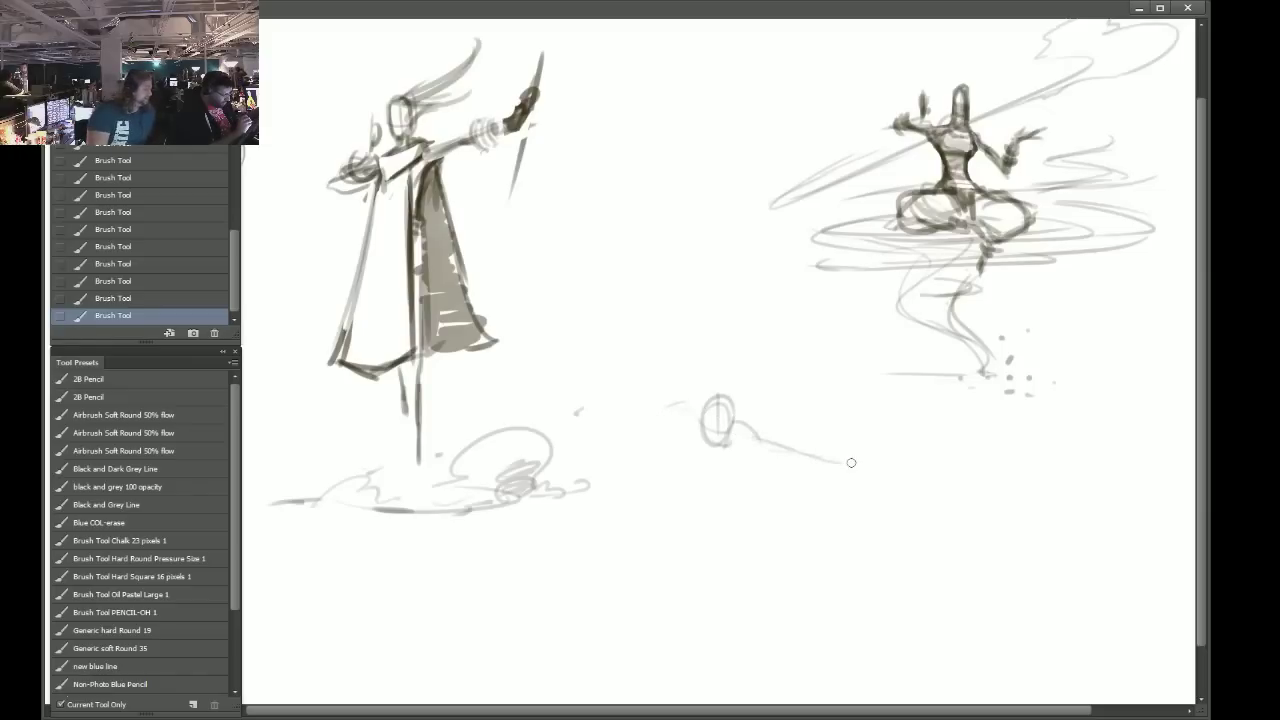
mouse_move(852, 464)
mouse_down()
mouse_move(865, 446)
mouse_move(844, 472)
mouse_up()
click(843, 470)
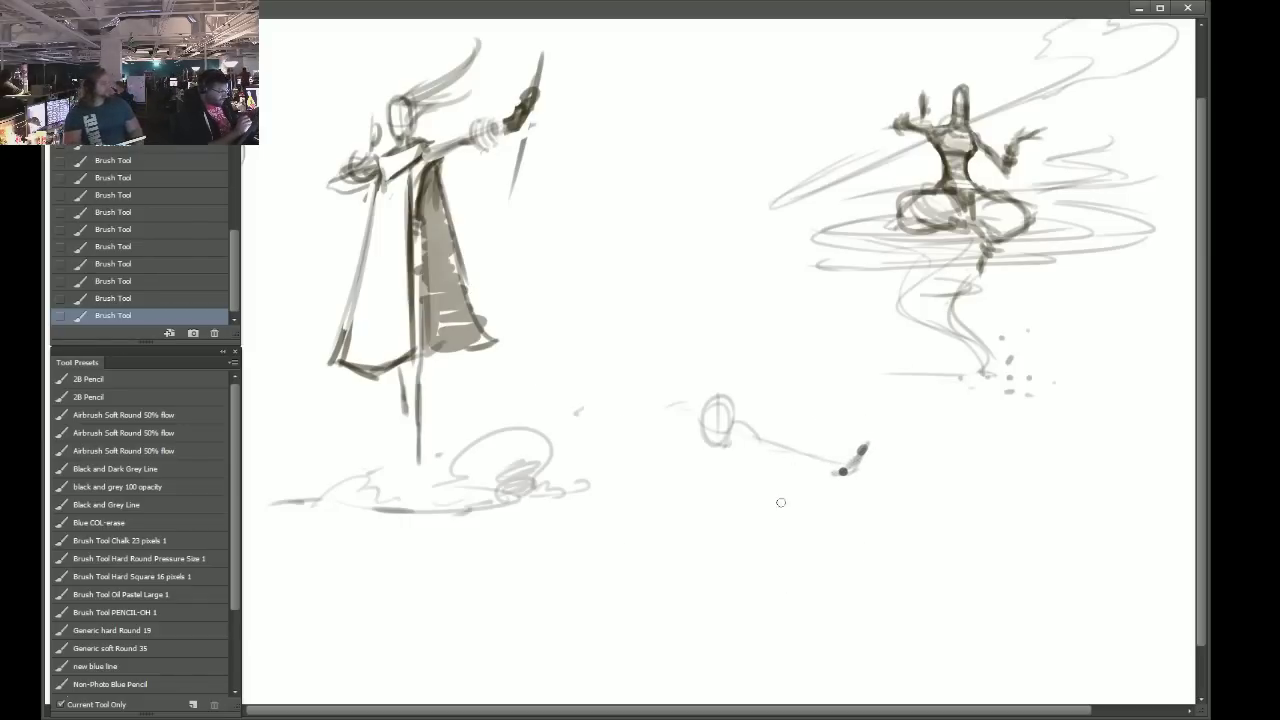
drag(857, 461, 851, 474)
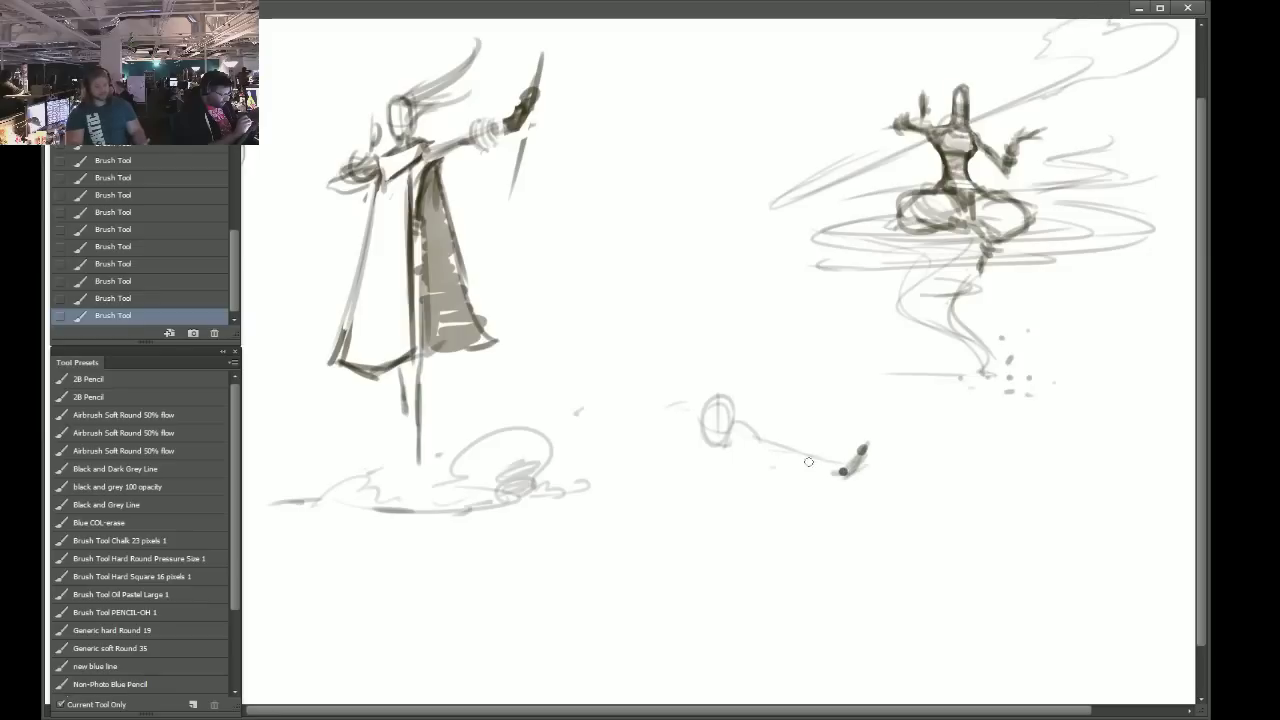
drag(756, 441, 870, 472)
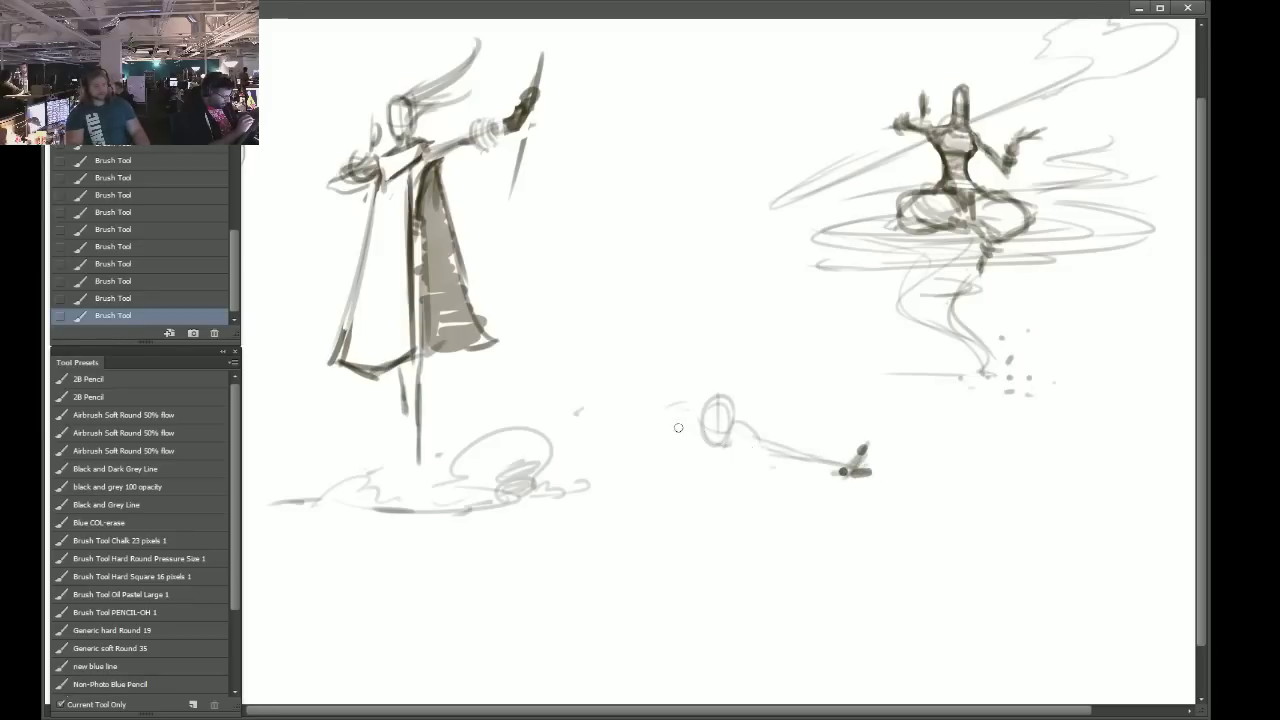
Sketch the third figure's raised hand on the left, then its shoulder line and curved, shaded chest, refining the outstretched hand.
mouse_move(657, 409)
mouse_down()
mouse_move(690, 382)
mouse_move(674, 417)
mouse_move(639, 404)
mouse_move(635, 421)
mouse_move(646, 387)
mouse_move(651, 422)
mouse_move(694, 429)
mouse_up()
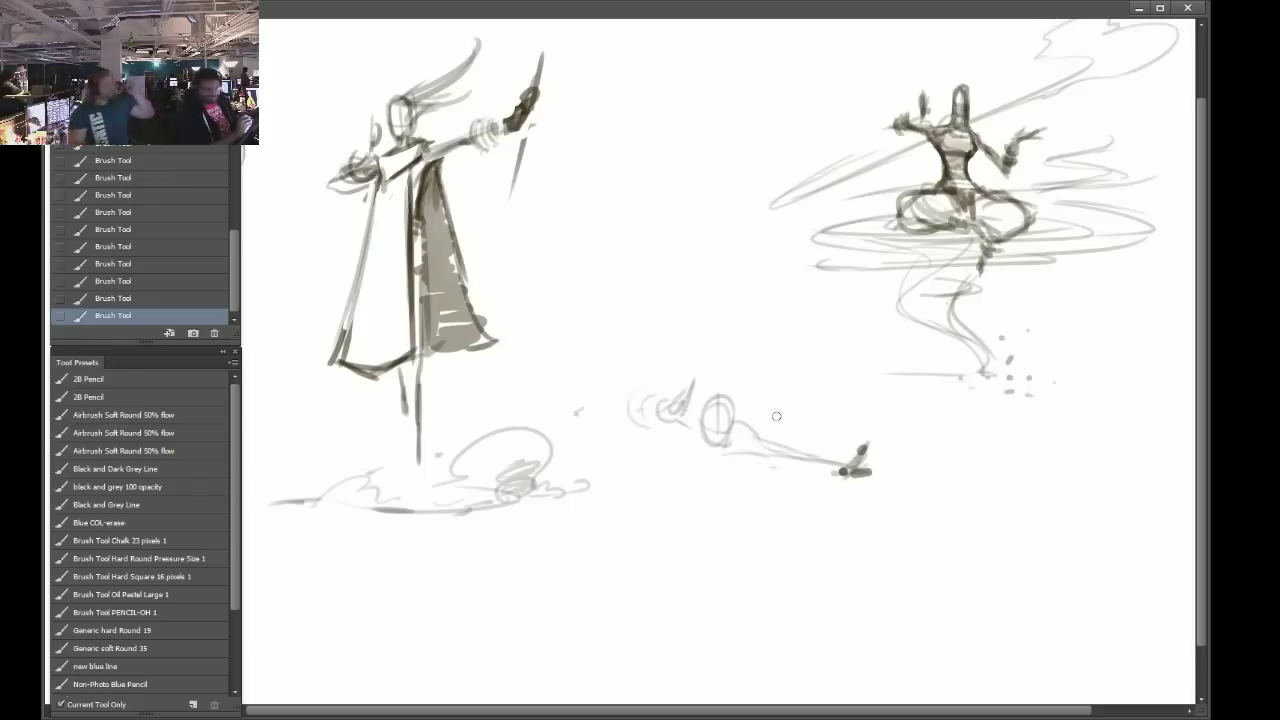
drag(752, 456, 736, 460)
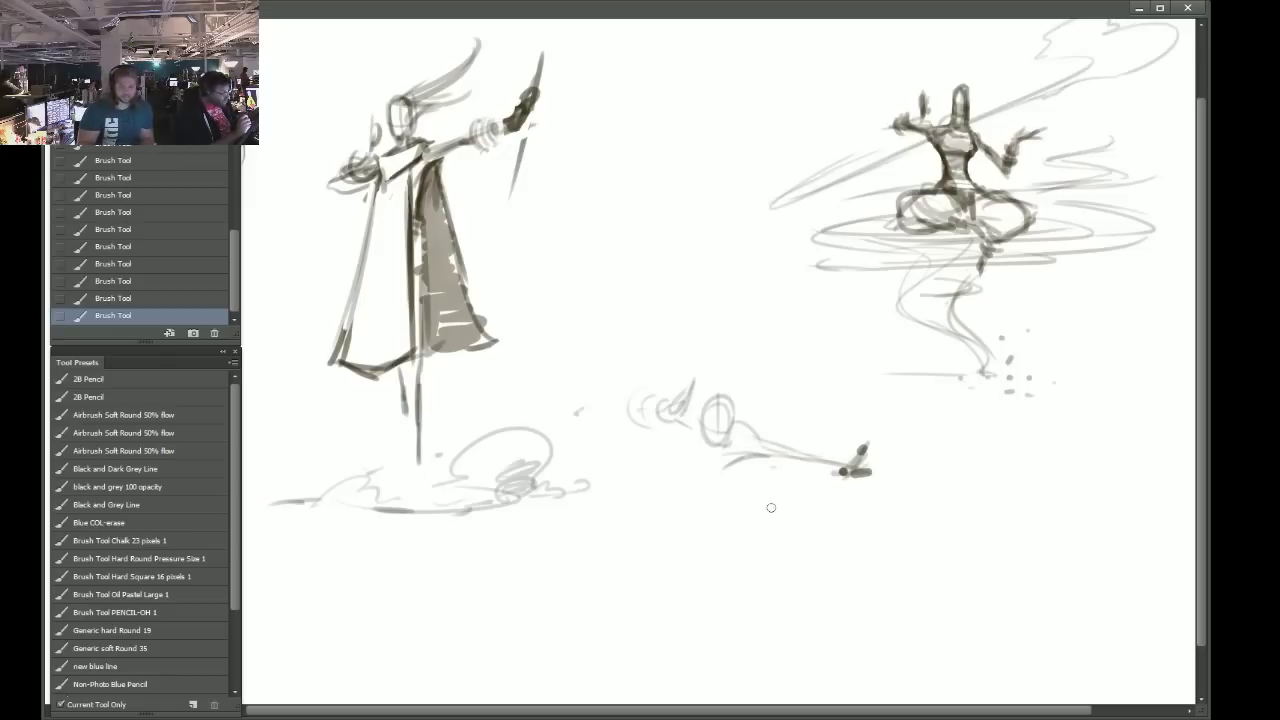
mouse_move(745, 455)
mouse_down()
mouse_move(686, 433)
mouse_move(716, 468)
mouse_move(743, 459)
mouse_move(706, 466)
mouse_up()
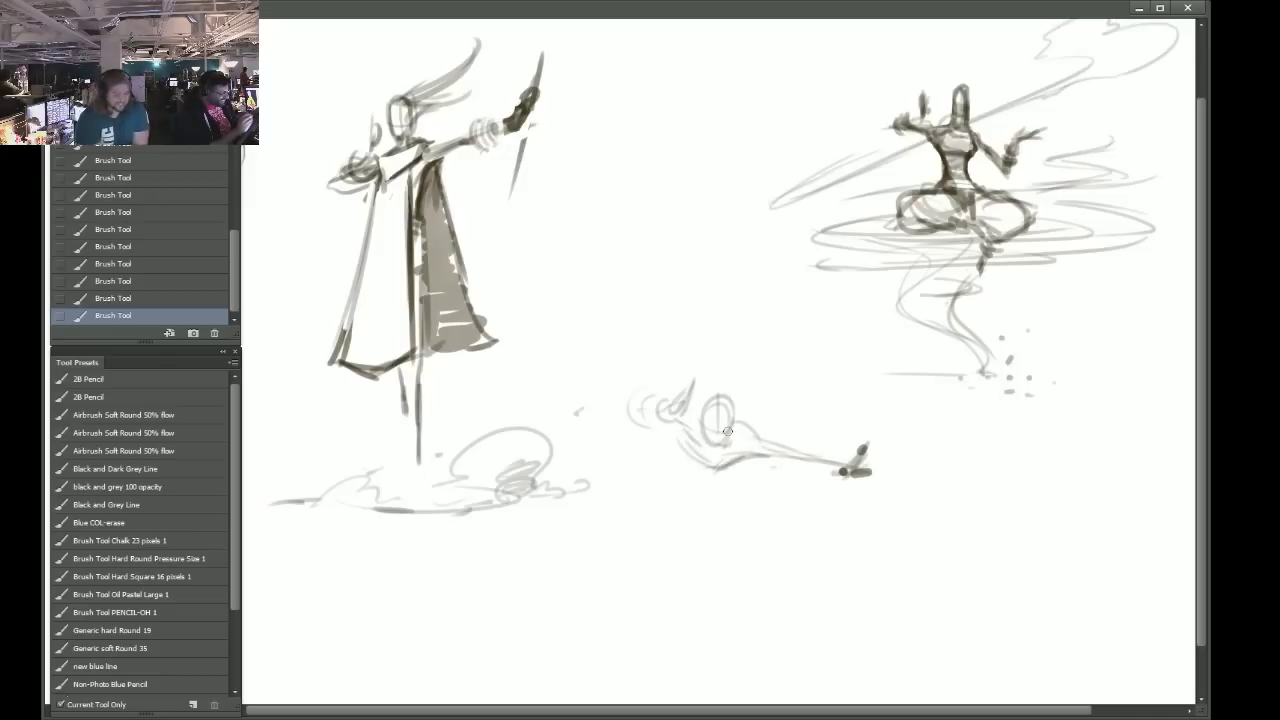
drag(880, 442, 823, 473)
mouse_move(689, 452)
mouse_down()
mouse_move(738, 434)
mouse_move(718, 441)
mouse_up()
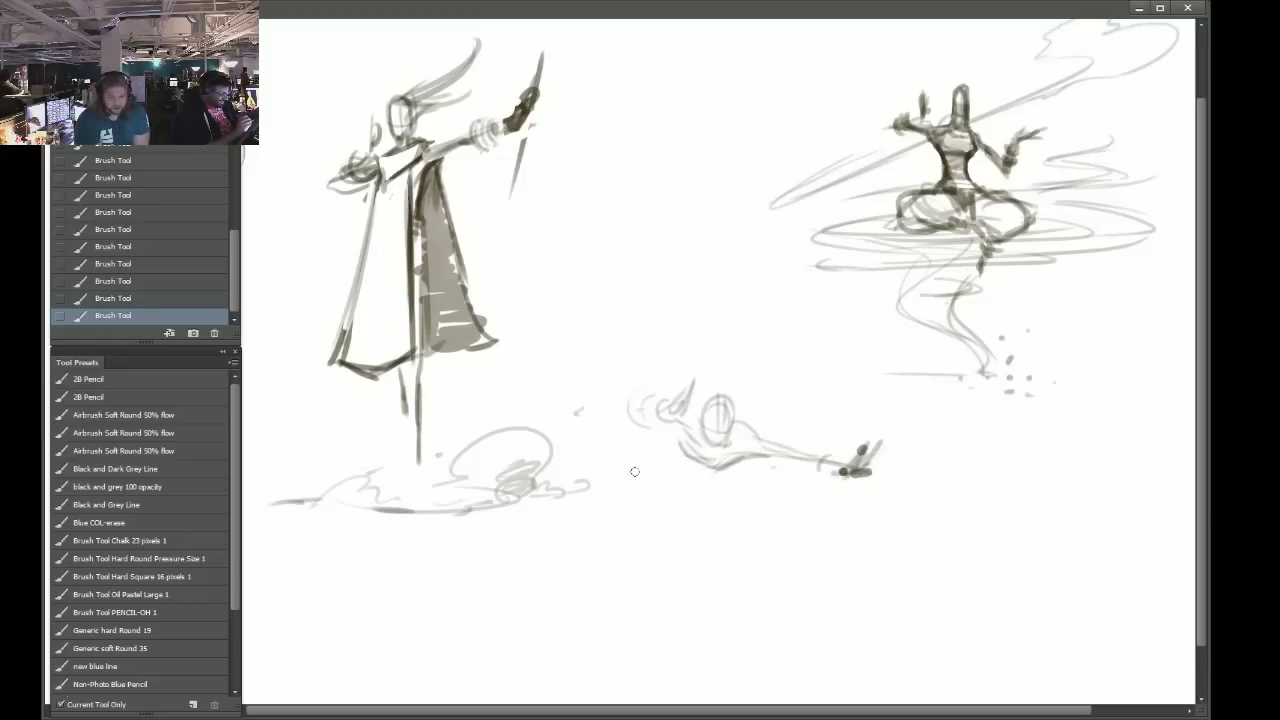
mouse_move(678, 435)
mouse_down()
mouse_move(732, 469)
mouse_move(685, 453)
mouse_move(687, 469)
mouse_move(728, 473)
mouse_move(706, 482)
mouse_move(670, 466)
mouse_move(681, 484)
mouse_move(675, 439)
mouse_move(694, 481)
mouse_move(720, 484)
mouse_move(704, 495)
mouse_move(721, 494)
mouse_move(745, 459)
mouse_up()
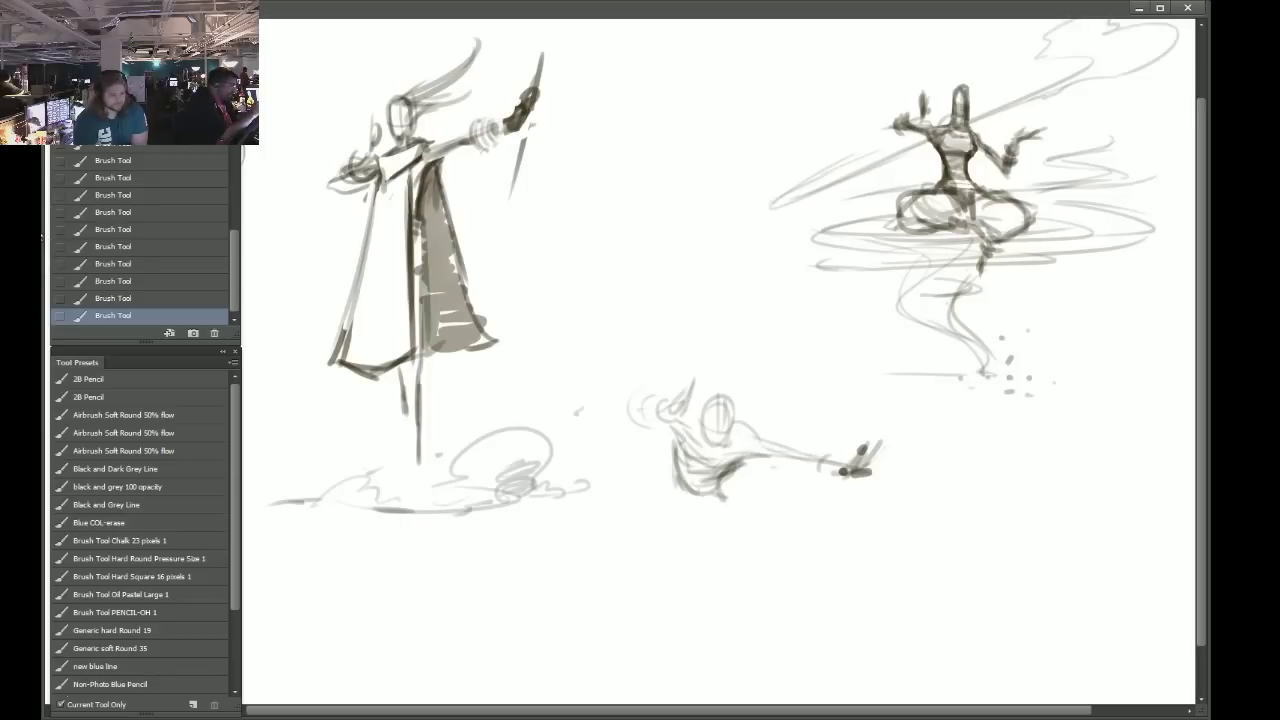
Erase the third figure's shaded chest and the underside of its outstretched arm.
key(e)
mouse_move(742, 470)
mouse_down()
mouse_move(670, 482)
mouse_move(704, 456)
mouse_move(652, 469)
mouse_move(695, 438)
mouse_move(702, 492)
mouse_up()
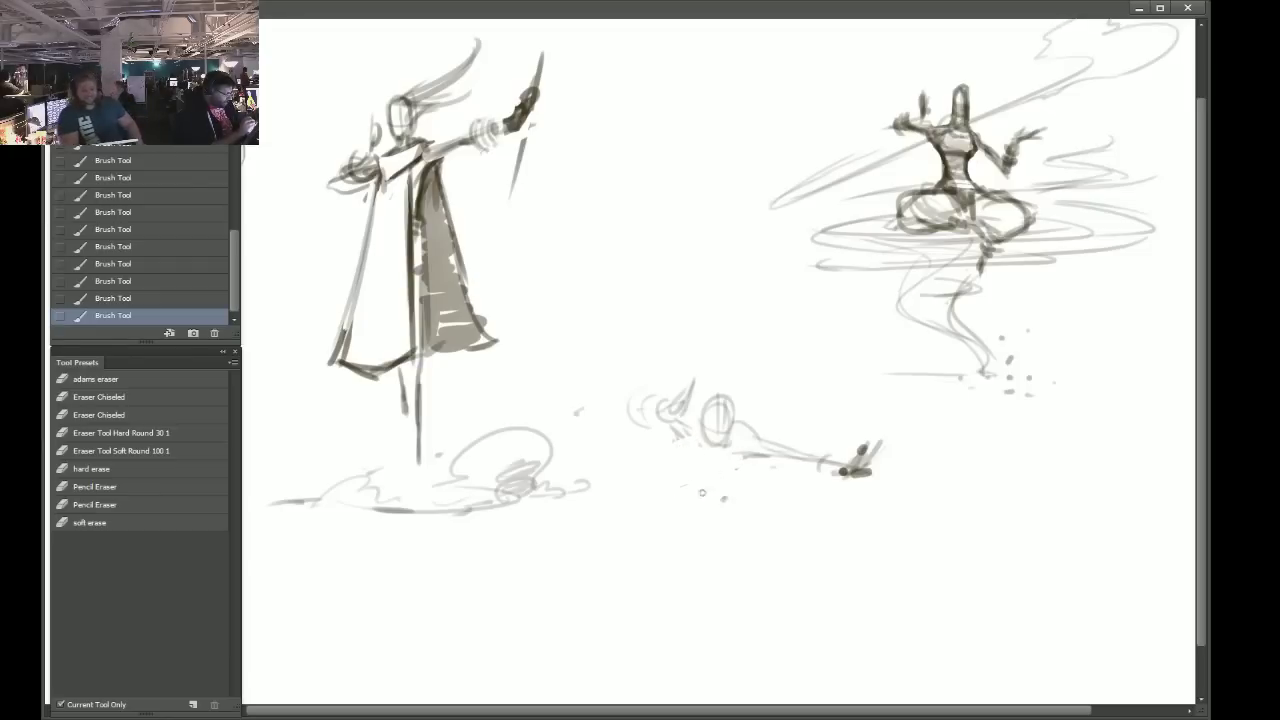
mouse_move(784, 458)
mouse_down()
mouse_move(816, 472)
mouse_move(745, 455)
mouse_up()
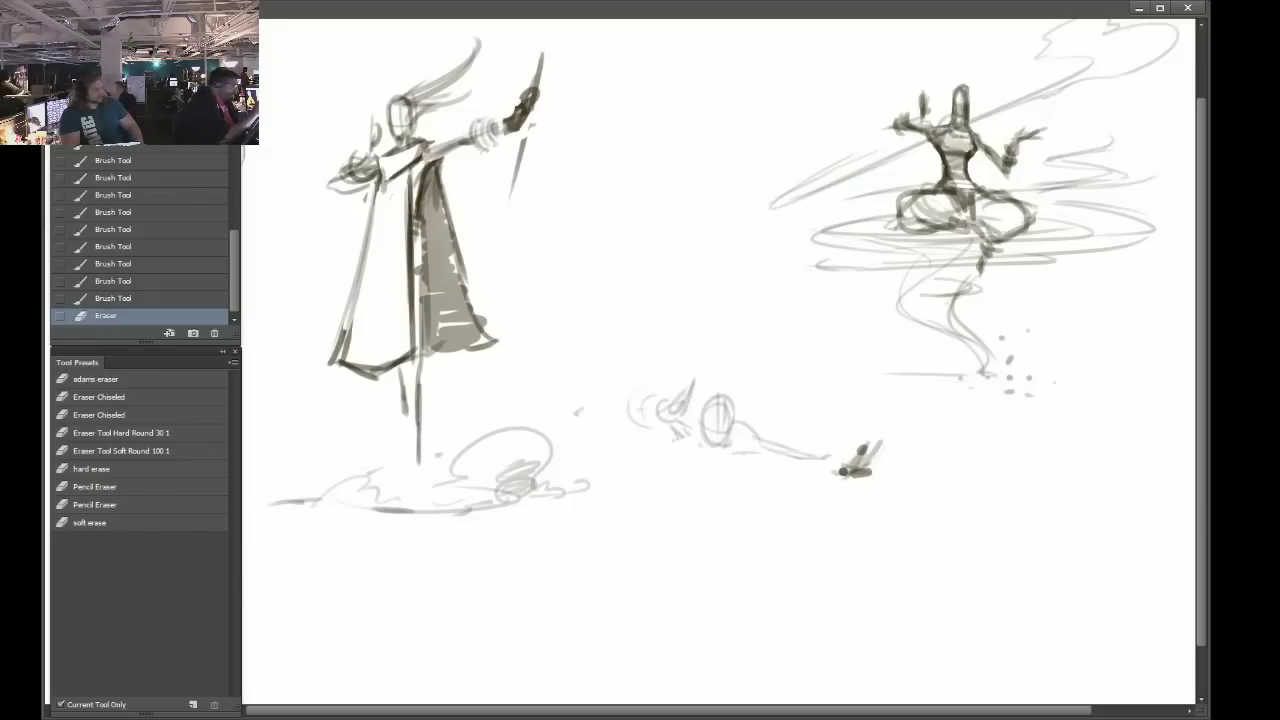
Redraw the third figure's outstretched arm with longer lines running through the hand and sketch curved finger strokes around it.
key(b)
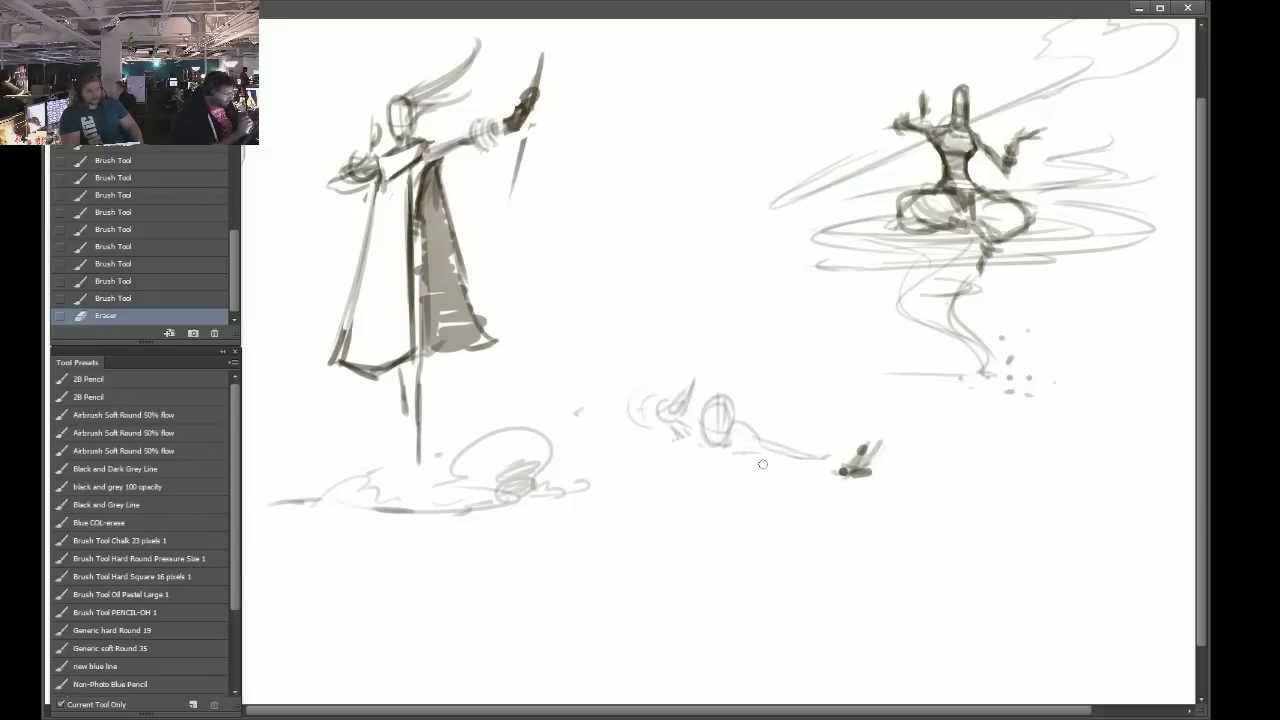
drag(768, 444, 838, 465)
mouse_move(804, 460)
mouse_down()
mouse_move(900, 476)
mouse_move(872, 473)
mouse_up()
mouse_move(842, 471)
mouse_down()
mouse_move(924, 454)
mouse_move(863, 500)
mouse_up()
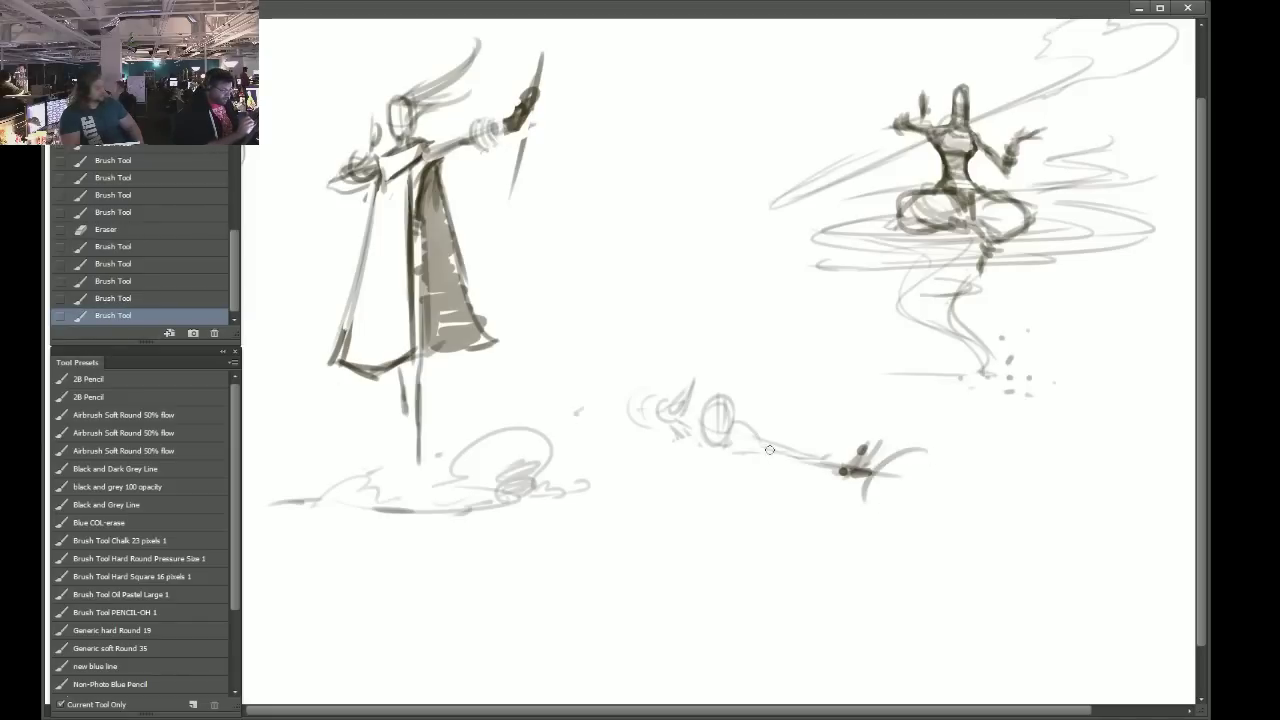
drag(779, 451, 929, 481)
mouse_move(792, 455)
mouse_down()
mouse_move(902, 477)
mouse_move(892, 474)
mouse_up()
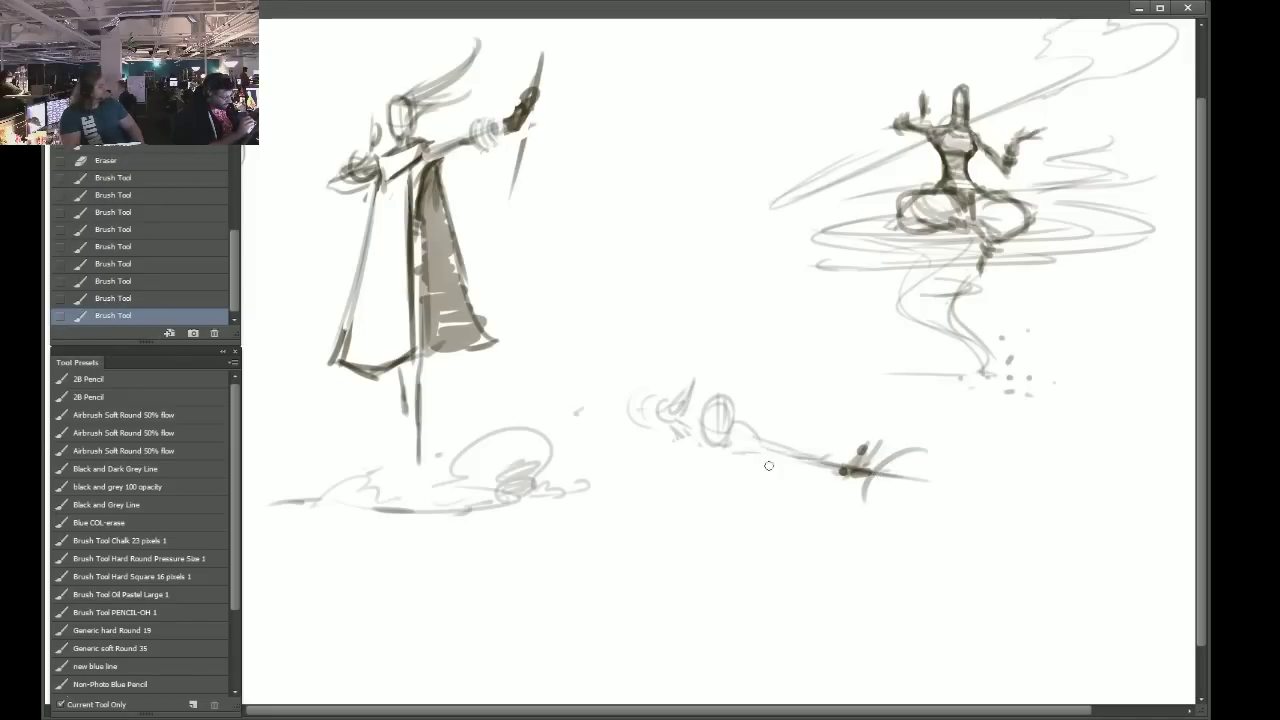
Sketch a new shoulder line and wide curved chest for the third figure, with short strokes flaring out below it.
mouse_move(750, 463)
mouse_down()
mouse_move(764, 461)
mouse_move(755, 475)
mouse_up()
drag(661, 441, 684, 474)
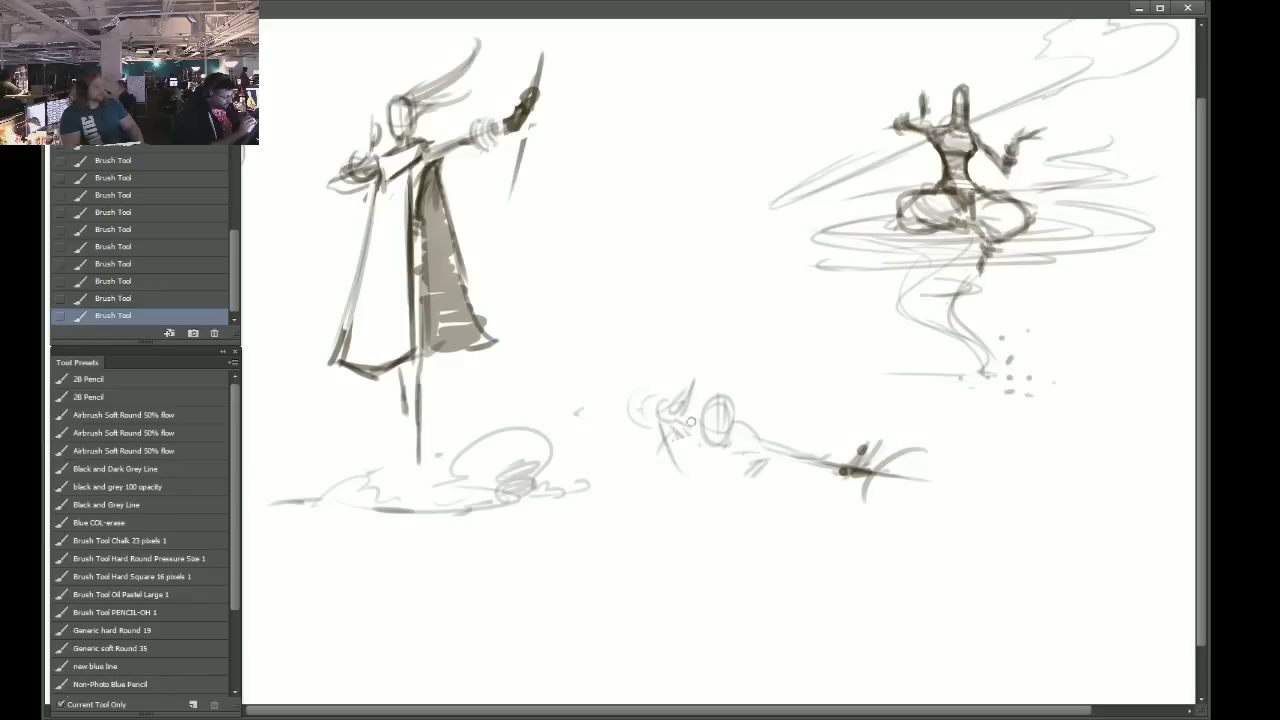
mouse_move(667, 421)
mouse_down()
mouse_move(702, 422)
mouse_move(658, 438)
mouse_move(686, 434)
mouse_move(690, 449)
mouse_up()
drag(664, 423, 728, 428)
drag(757, 472, 736, 483)
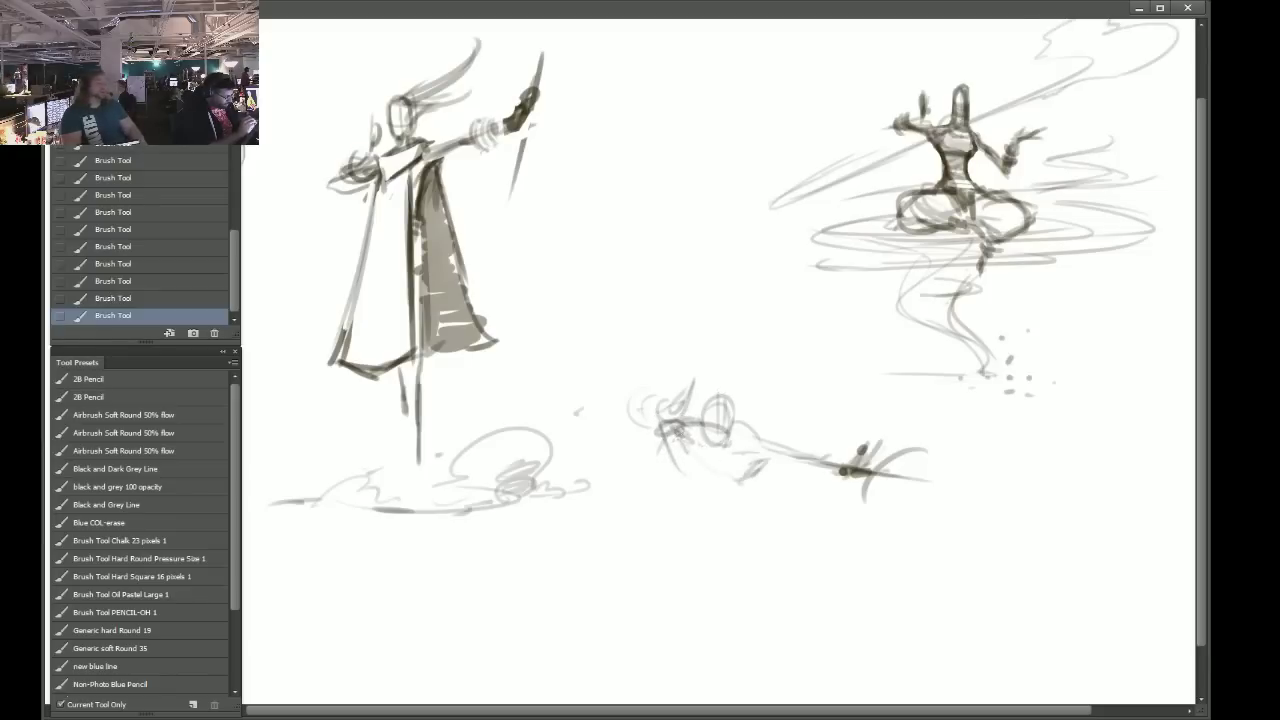
drag(678, 429, 700, 453)
drag(673, 468, 722, 475)
mouse_move(670, 448)
mouse_down()
mouse_move(741, 484)
mouse_move(748, 473)
mouse_move(660, 478)
mouse_up()
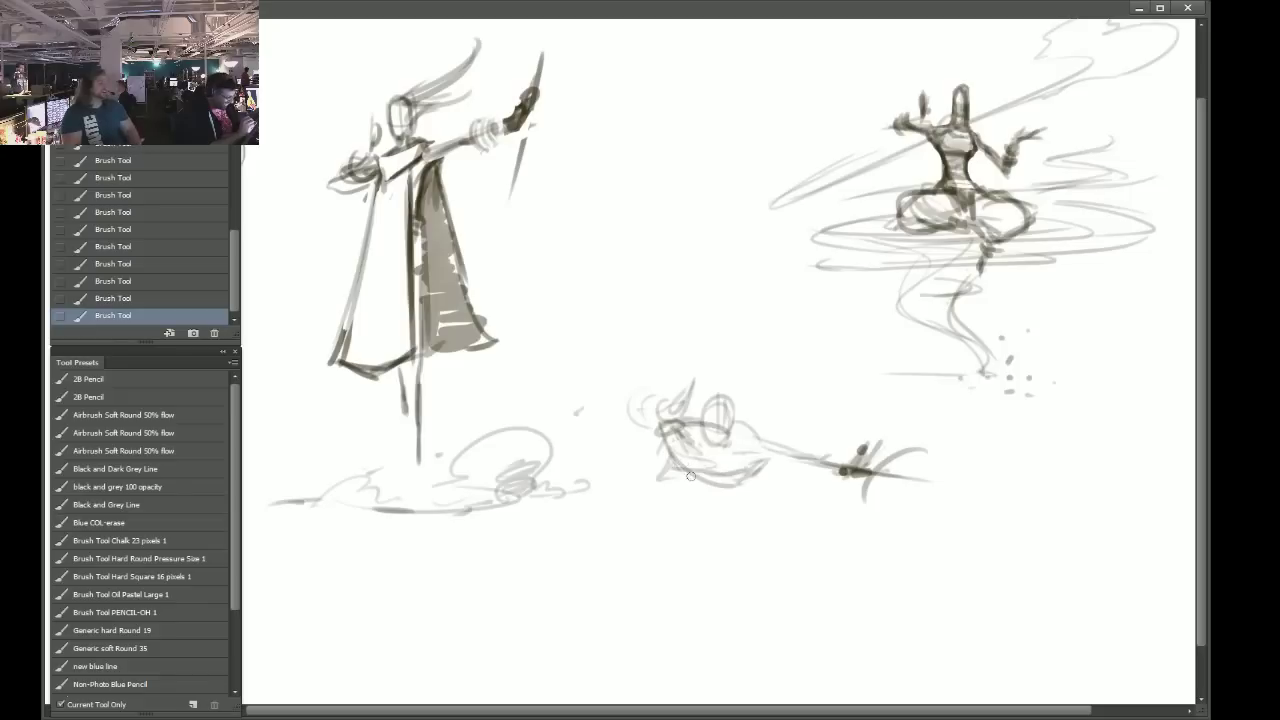
drag(757, 481, 776, 498)
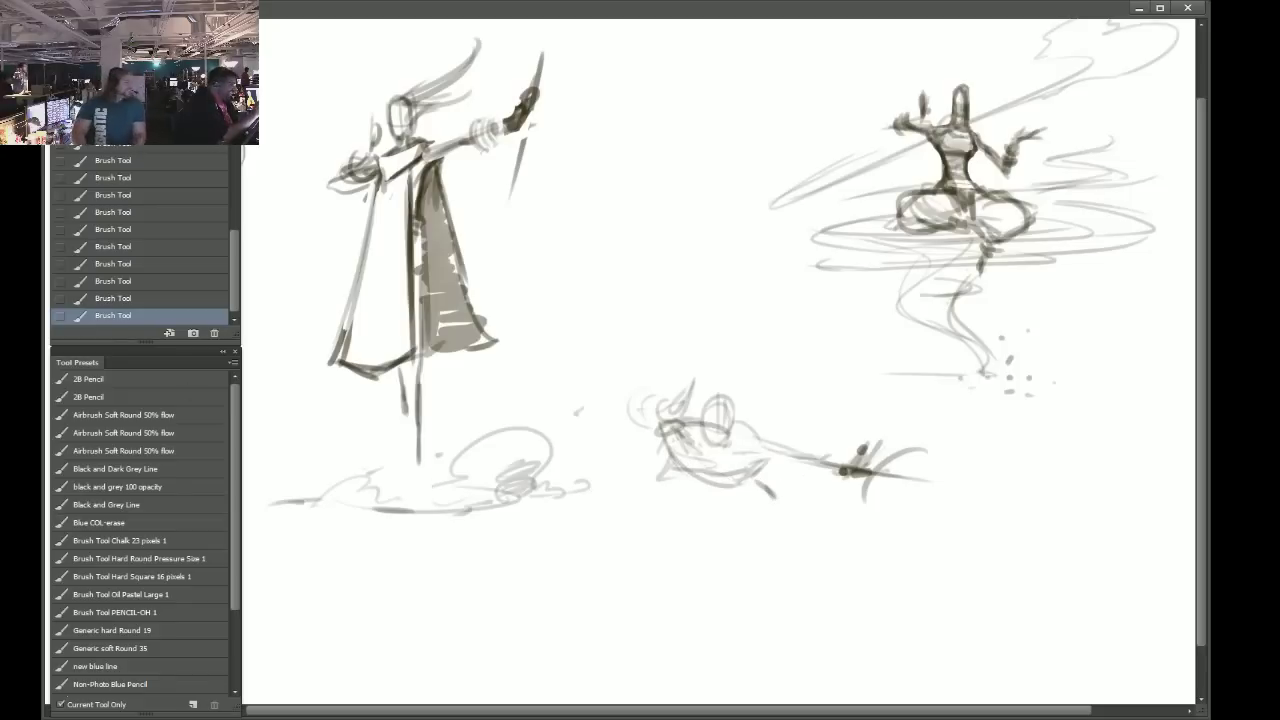
Erase the third figure's torso and upper arm, and trim the stray strokes around the outstretched hand.
click(41, 237)
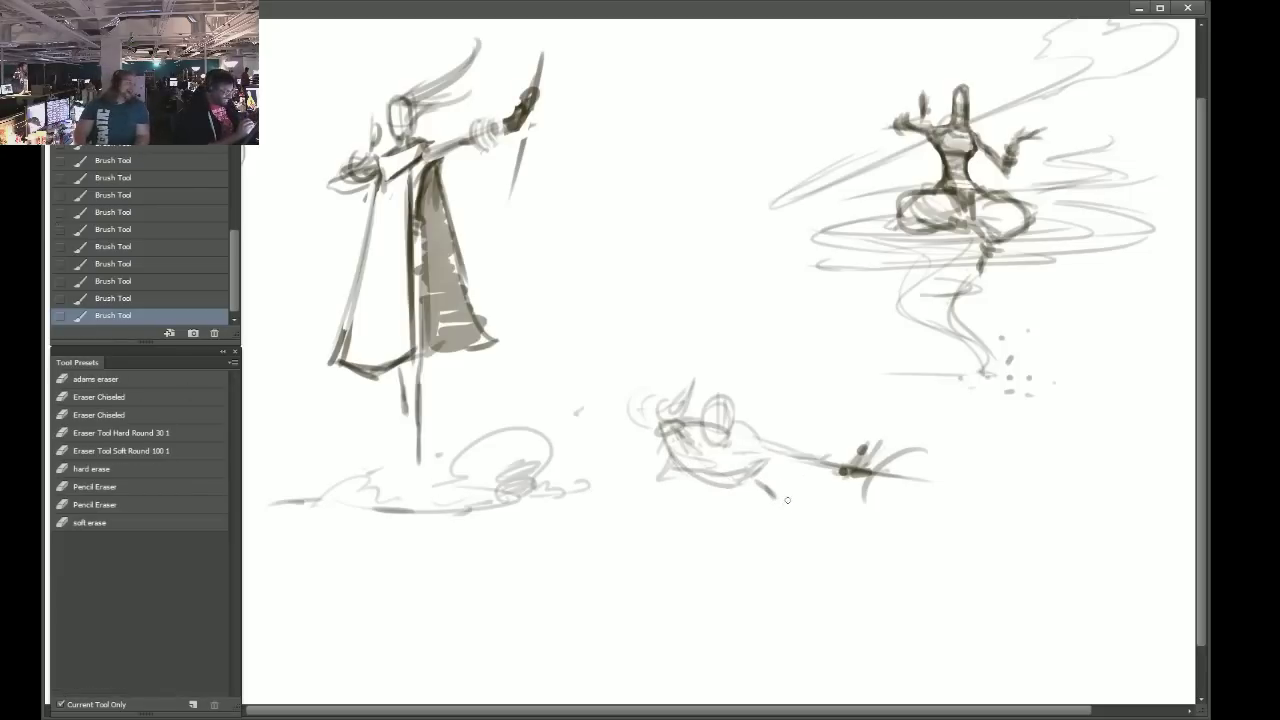
mouse_move(778, 497)
mouse_down()
mouse_move(804, 482)
mouse_move(704, 491)
mouse_move(753, 445)
mouse_move(670, 481)
mouse_move(664, 462)
mouse_move(689, 424)
mouse_move(663, 451)
mouse_move(691, 423)
mouse_move(690, 467)
mouse_move(718, 416)
mouse_move(716, 434)
mouse_move(743, 402)
mouse_move(733, 470)
mouse_move(757, 469)
mouse_move(760, 436)
mouse_up()
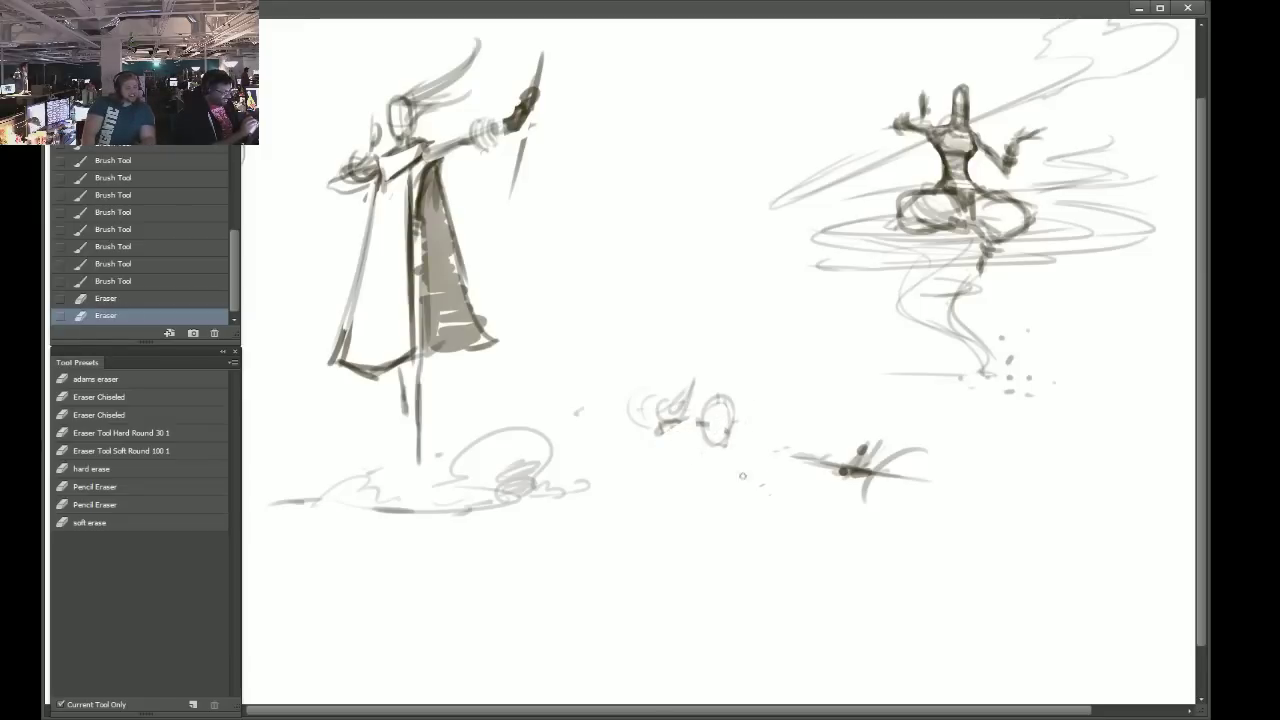
mouse_move(801, 478)
mouse_down()
mouse_move(907, 467)
mouse_move(861, 494)
mouse_move(917, 447)
mouse_move(850, 486)
mouse_move(930, 479)
mouse_up()
drag(856, 466, 876, 446)
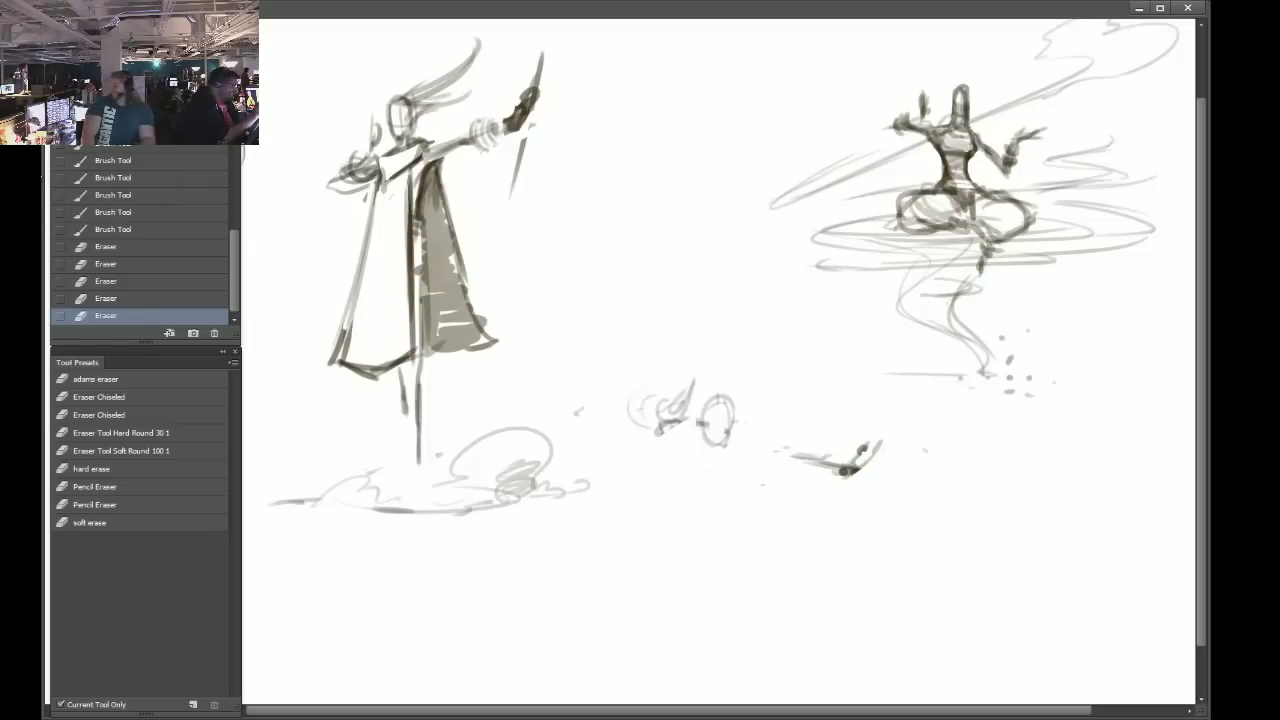
Redraw the third figure's face line, rounded shoulder and narrower curved chest, and reconnect the outstretched arm.
key(b)
mouse_move(732, 410)
mouse_down()
mouse_move(721, 445)
mouse_move(718, 430)
mouse_up()
mouse_move(700, 423)
mouse_down()
mouse_move(732, 411)
mouse_move(744, 444)
mouse_up()
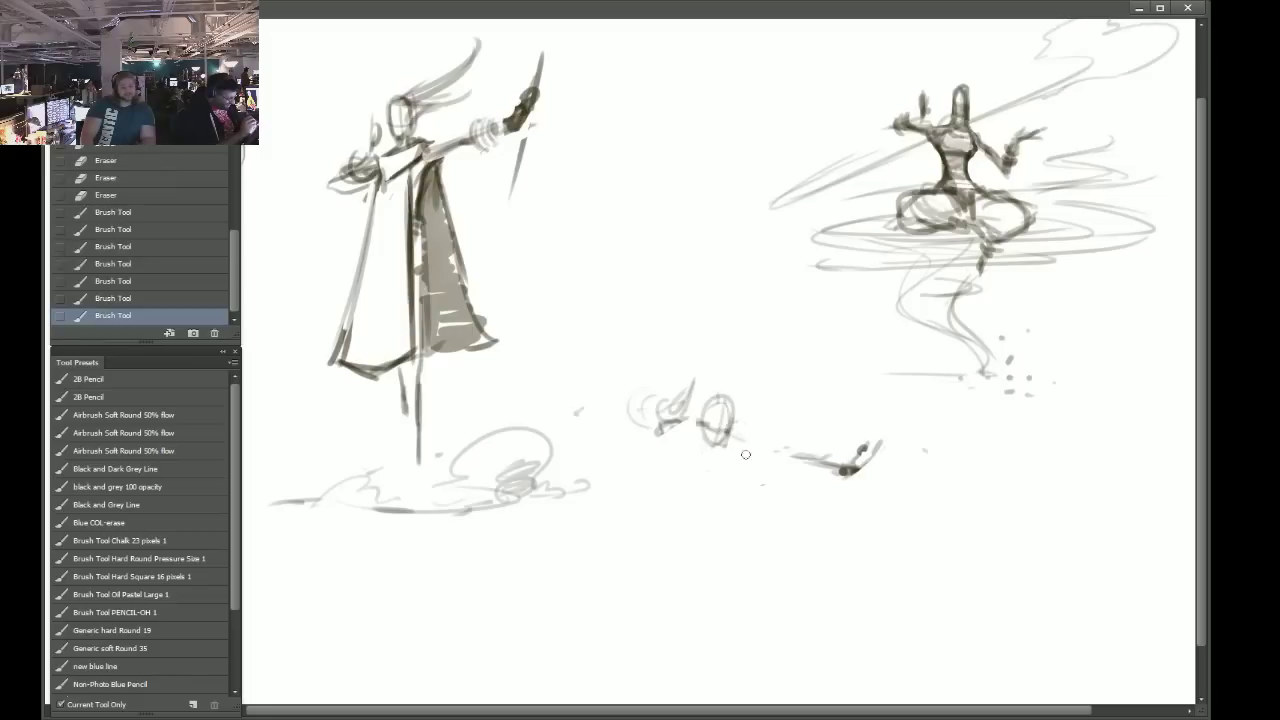
mouse_move(652, 424)
mouse_down()
mouse_move(677, 453)
mouse_move(744, 452)
mouse_up()
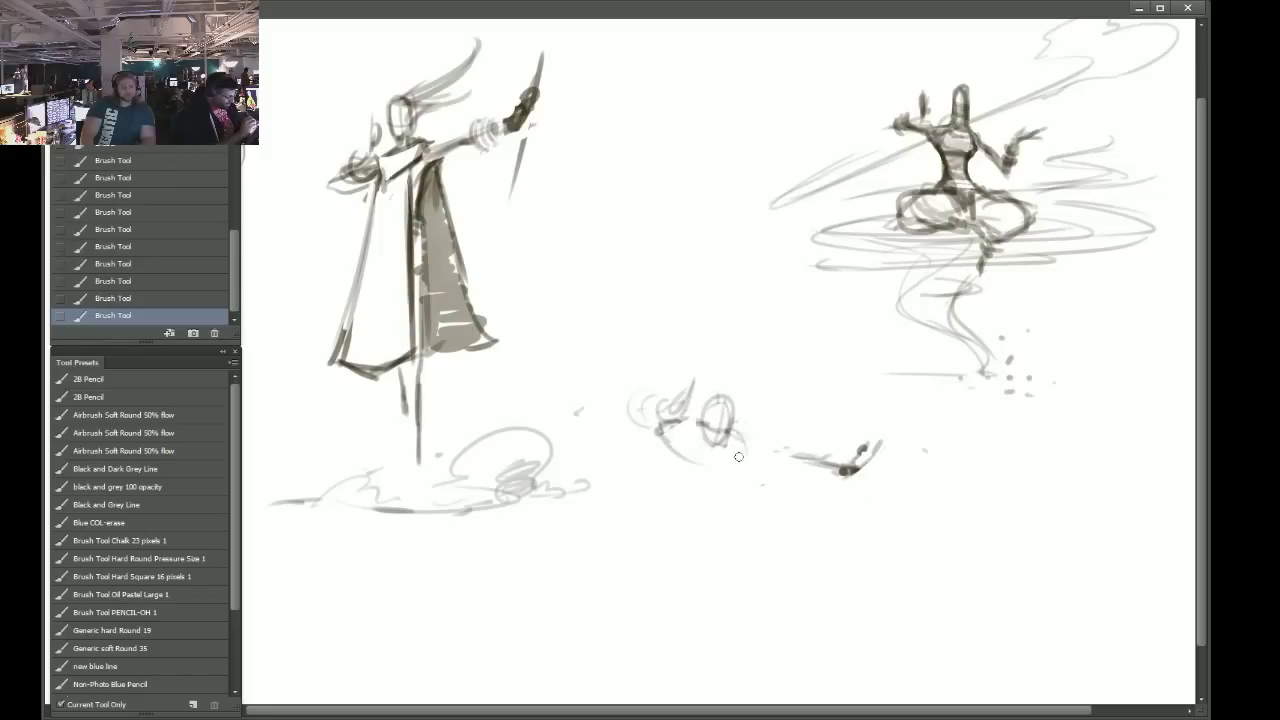
mouse_move(748, 454)
mouse_down()
mouse_move(722, 468)
mouse_move(802, 459)
mouse_move(706, 488)
mouse_up()
mouse_move(668, 450)
mouse_down()
mouse_move(715, 470)
mouse_move(697, 481)
mouse_move(720, 473)
mouse_up()
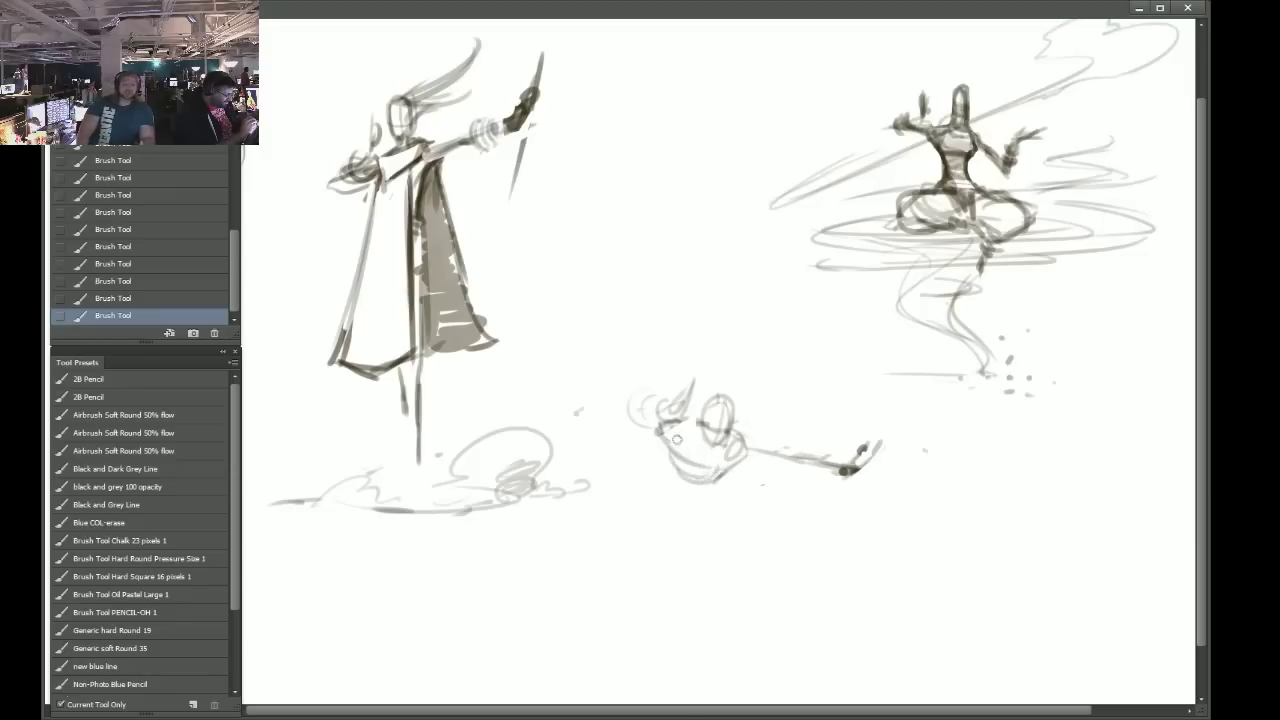
mouse_move(683, 428)
mouse_down()
mouse_move(683, 446)
mouse_move(625, 423)
mouse_move(620, 398)
mouse_move(692, 432)
mouse_up()
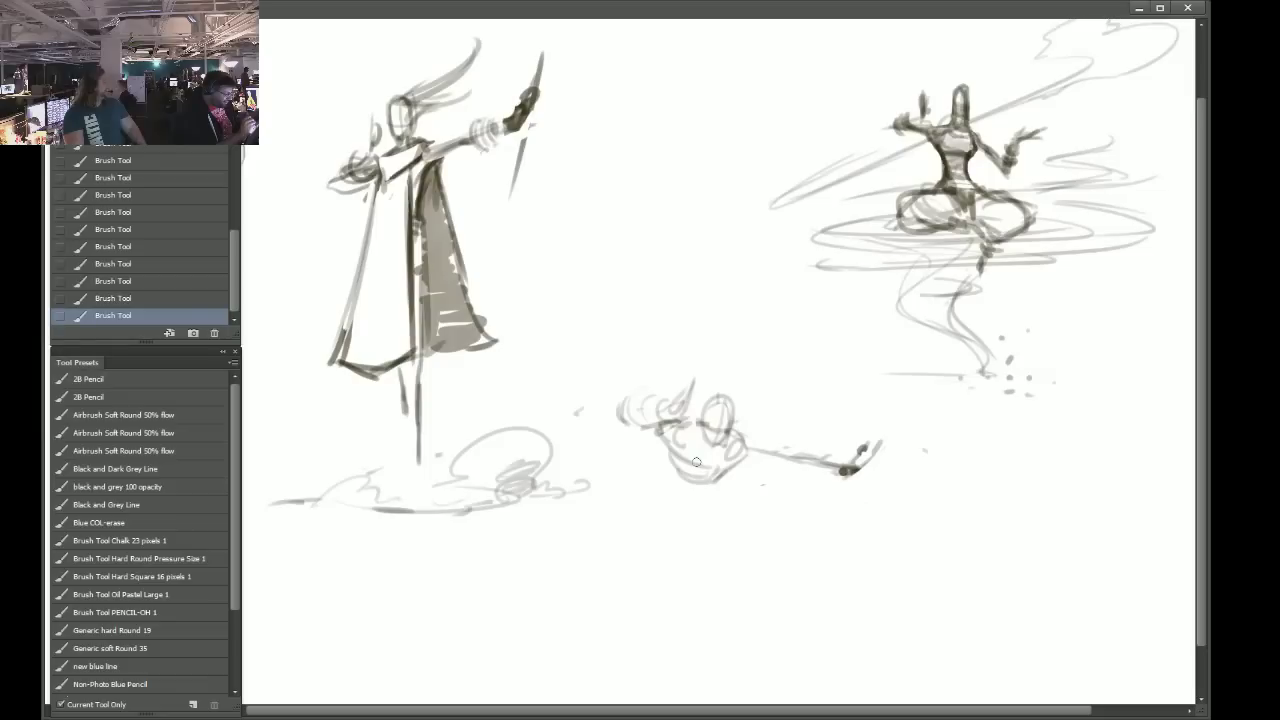
Add a shaded waist beneath the third figure's chest, with a short hip line flaring to the left.
mouse_move(710, 446)
mouse_down()
mouse_move(760, 464)
mouse_move(705, 494)
mouse_move(741, 459)
mouse_move(715, 493)
mouse_move(729, 459)
mouse_move(786, 462)
mouse_up()
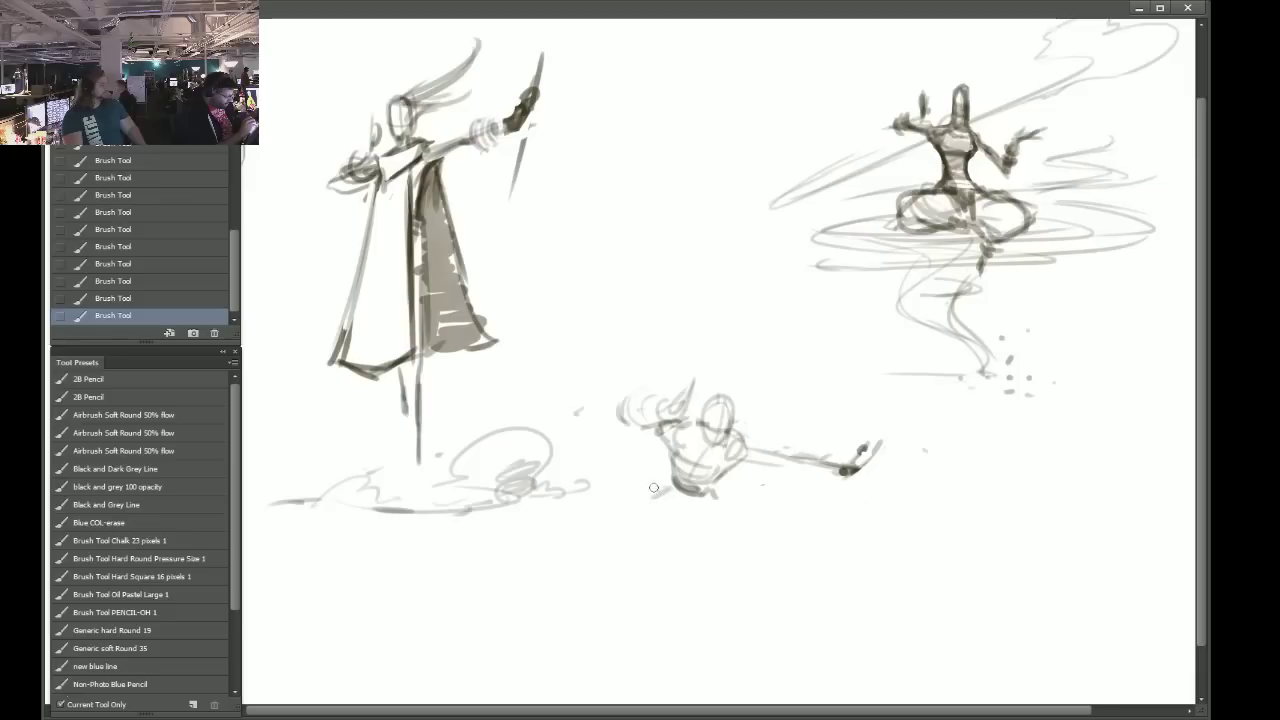
drag(668, 480, 636, 502)
drag(672, 458, 674, 484)
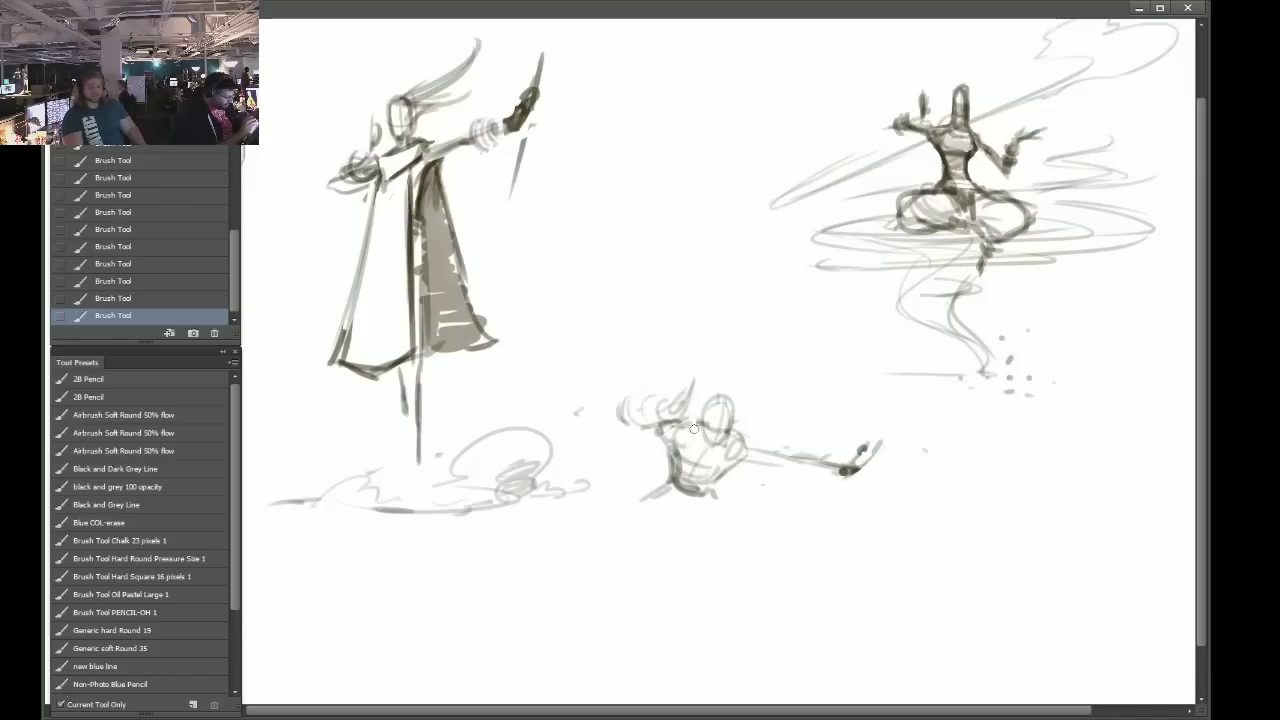
Darken the third figure's collar and draw full, billowing sleeves on both arms, reinforcing the outstretched hand.
mouse_move(692, 430)
mouse_down()
mouse_move(733, 448)
mouse_move(698, 457)
mouse_move(687, 439)
mouse_move(722, 453)
mouse_move(699, 428)
mouse_move(707, 452)
mouse_move(694, 429)
mouse_move(680, 456)
mouse_move(742, 454)
mouse_move(675, 480)
mouse_move(673, 457)
mouse_move(701, 489)
mouse_move(761, 439)
mouse_move(765, 479)
mouse_move(792, 486)
mouse_move(726, 459)
mouse_move(752, 482)
mouse_move(739, 474)
mouse_move(774, 488)
mouse_move(845, 454)
mouse_move(783, 492)
mouse_move(734, 465)
mouse_move(846, 471)
mouse_up()
drag(738, 437, 848, 466)
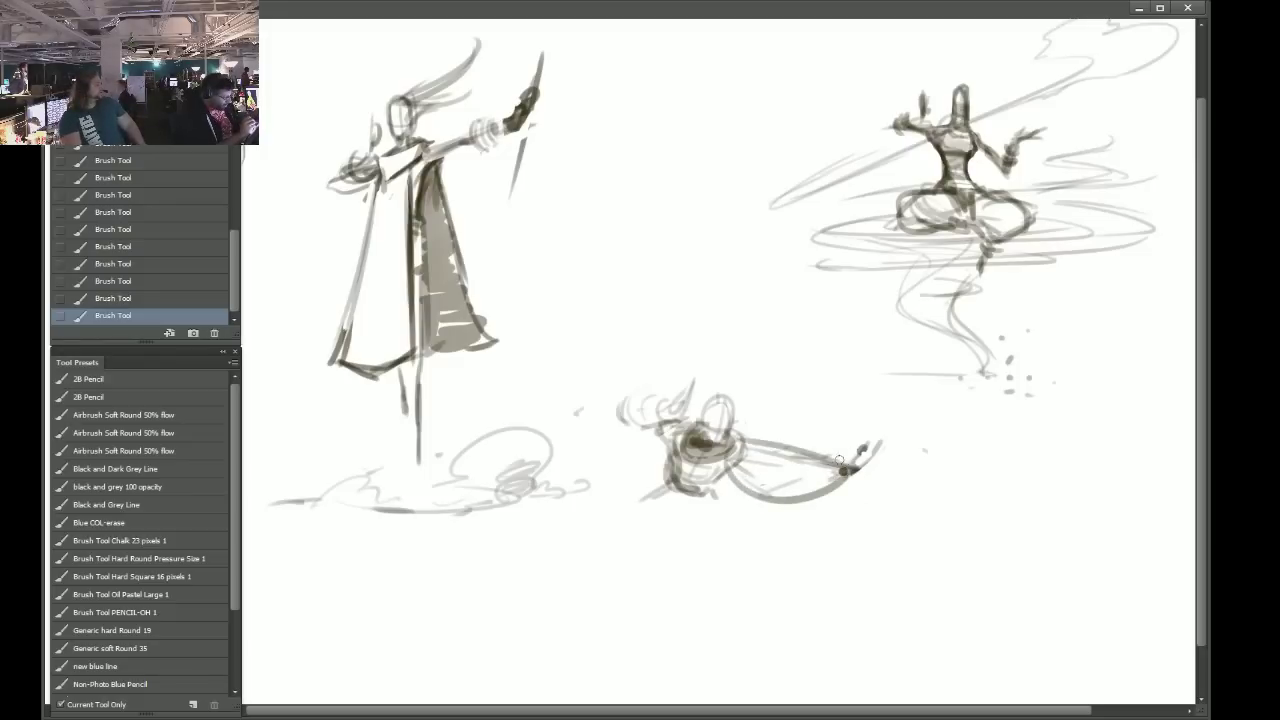
drag(653, 437, 668, 404)
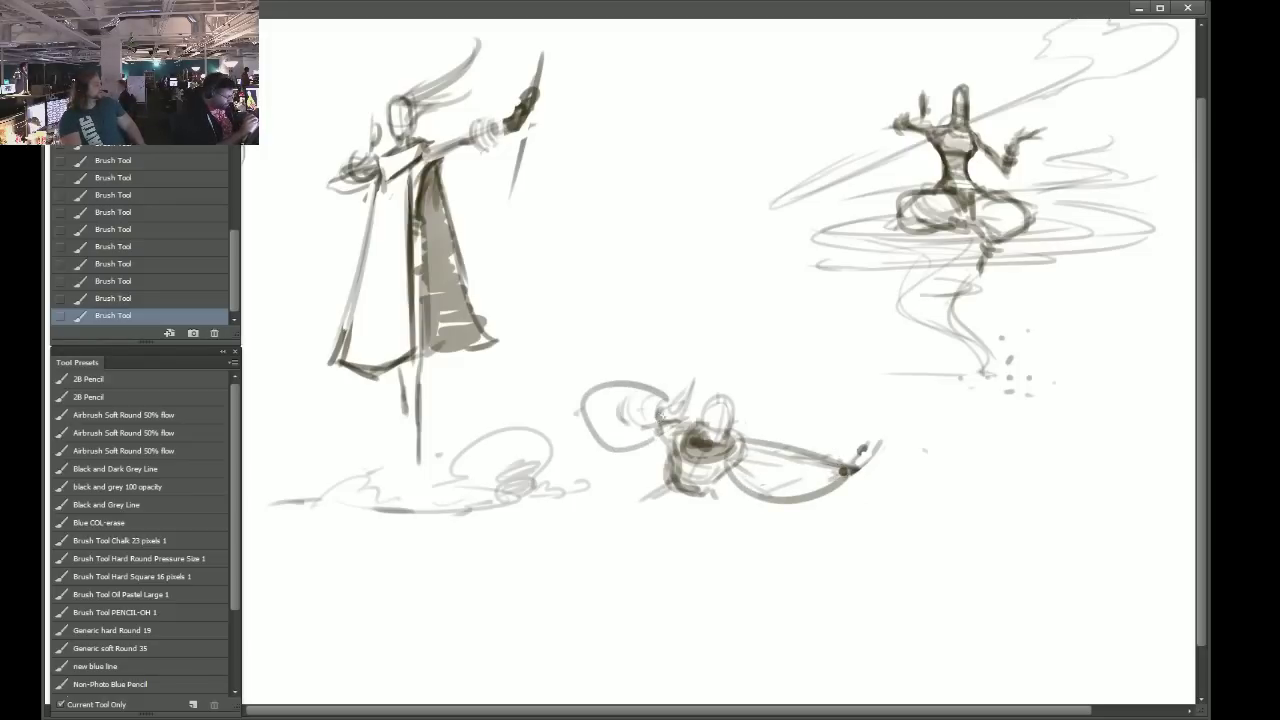
drag(843, 469, 876, 465)
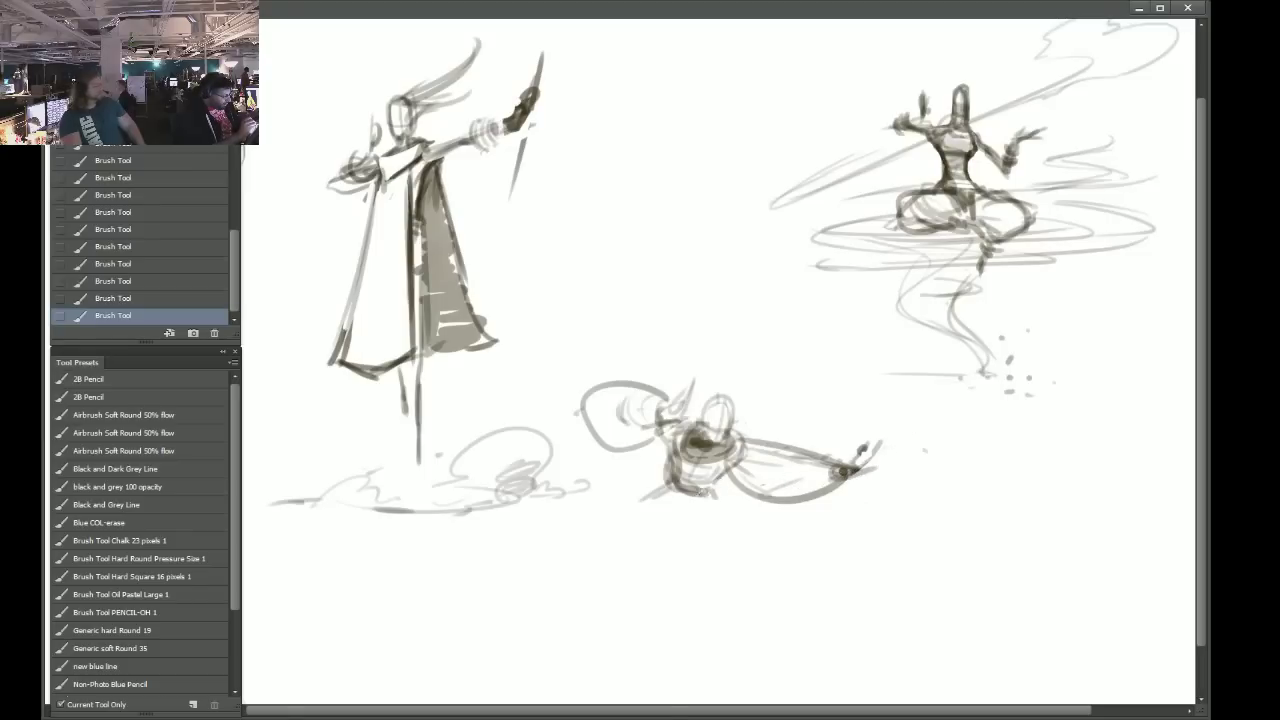
Build up the shading on the third figure's torso and waist, adding a faint leg curve at the lower left.
mouse_move(676, 478)
mouse_down()
mouse_move(722, 470)
mouse_move(694, 492)
mouse_move(724, 482)
mouse_move(700, 506)
mouse_move(730, 494)
mouse_up()
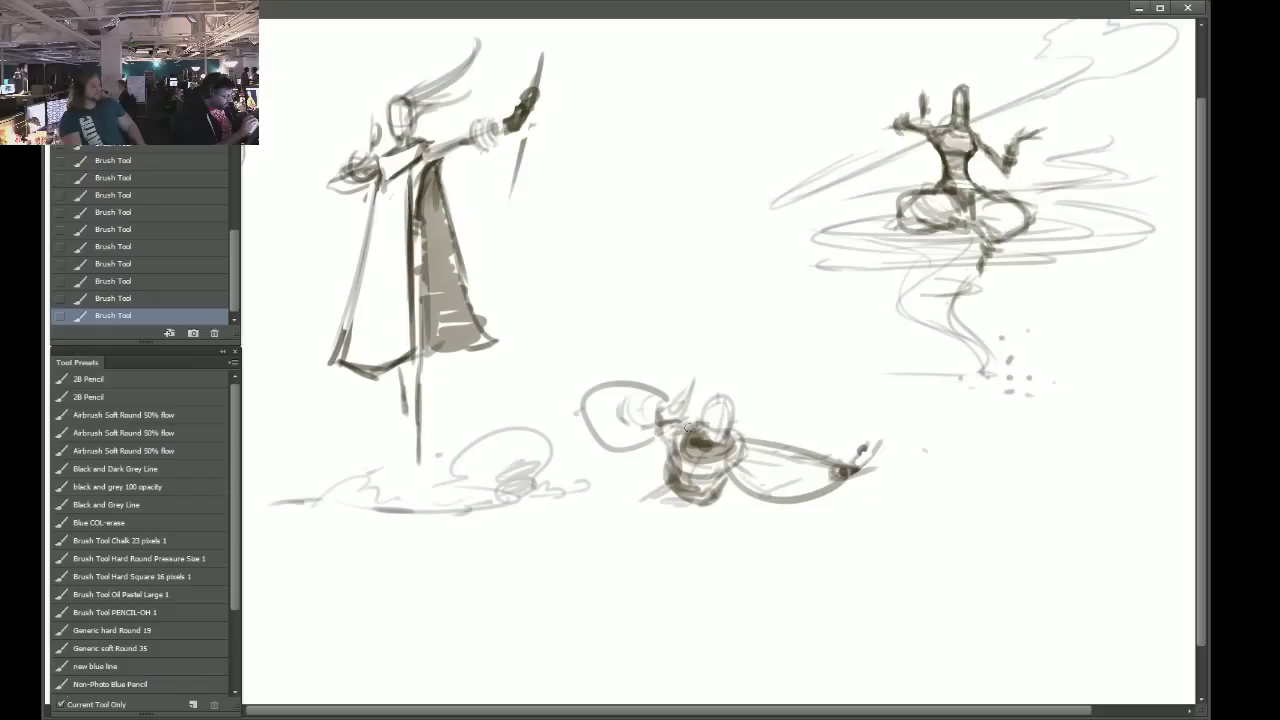
mouse_move(700, 430)
mouse_down()
mouse_move(729, 418)
mouse_move(728, 400)
mouse_move(655, 452)
mouse_up()
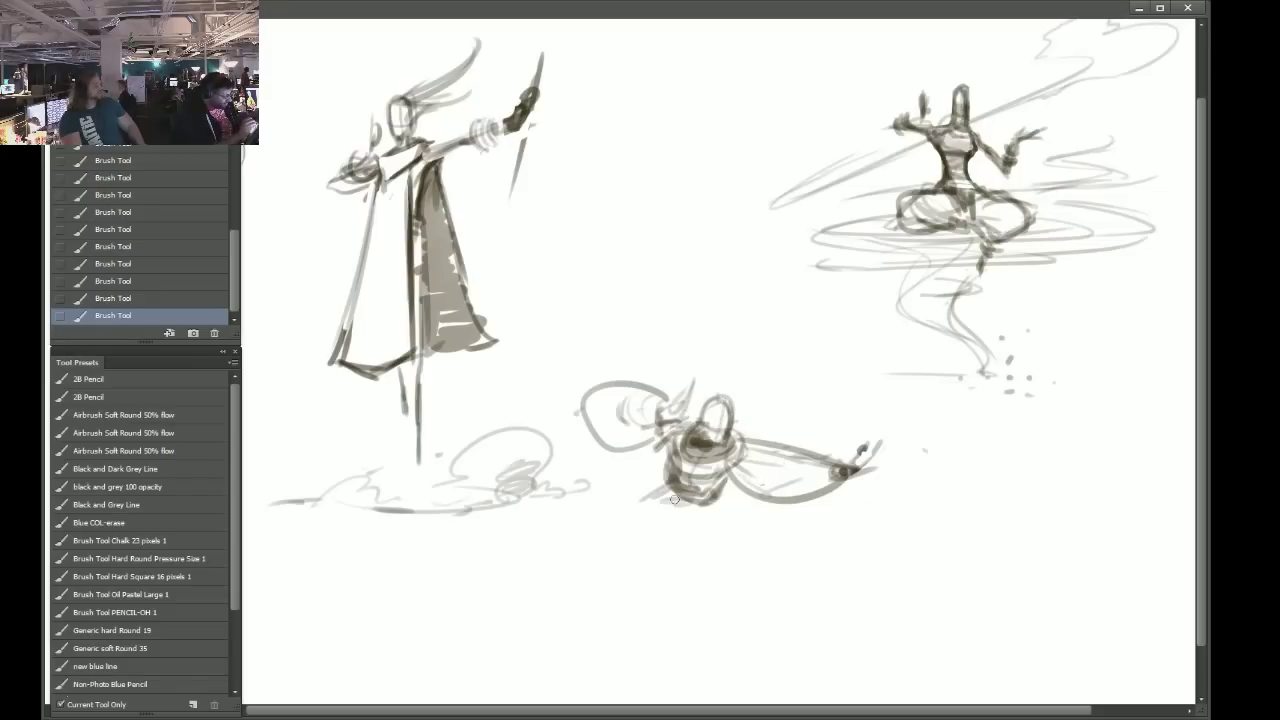
drag(632, 511, 626, 538)
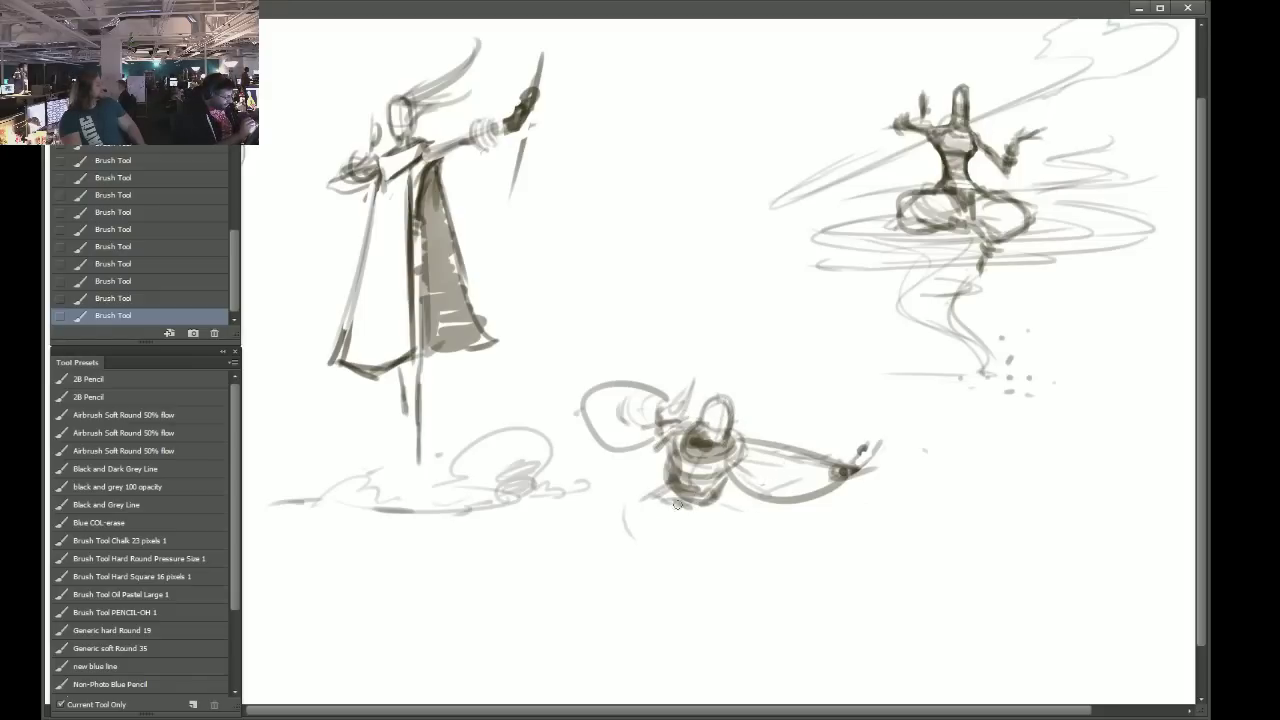
drag(677, 505, 710, 514)
Draw the third figure's baggy-trousered legs, one bent and rounded at the left, the other stretched to the lower right, with small feet.
drag(602, 512, 645, 571)
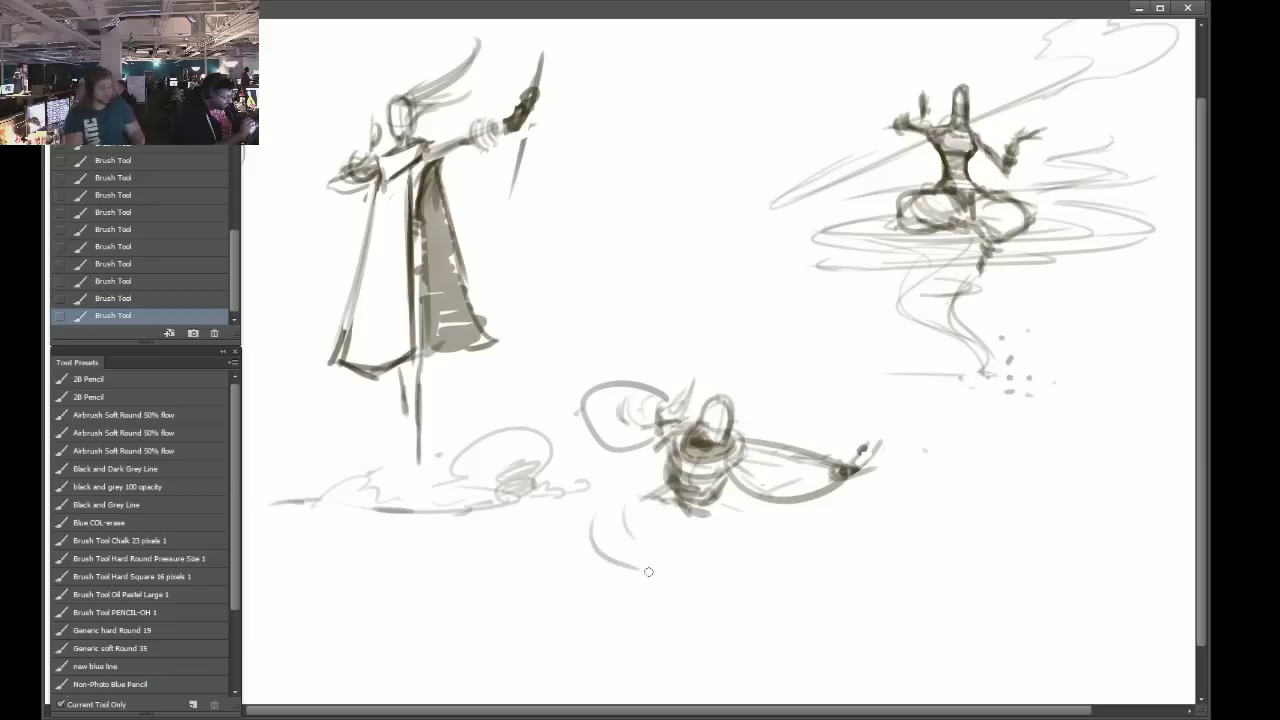
mouse_move(646, 502)
mouse_down()
mouse_move(606, 506)
mouse_move(643, 577)
mouse_move(702, 564)
mouse_up()
drag(656, 498, 702, 560)
drag(722, 508, 756, 524)
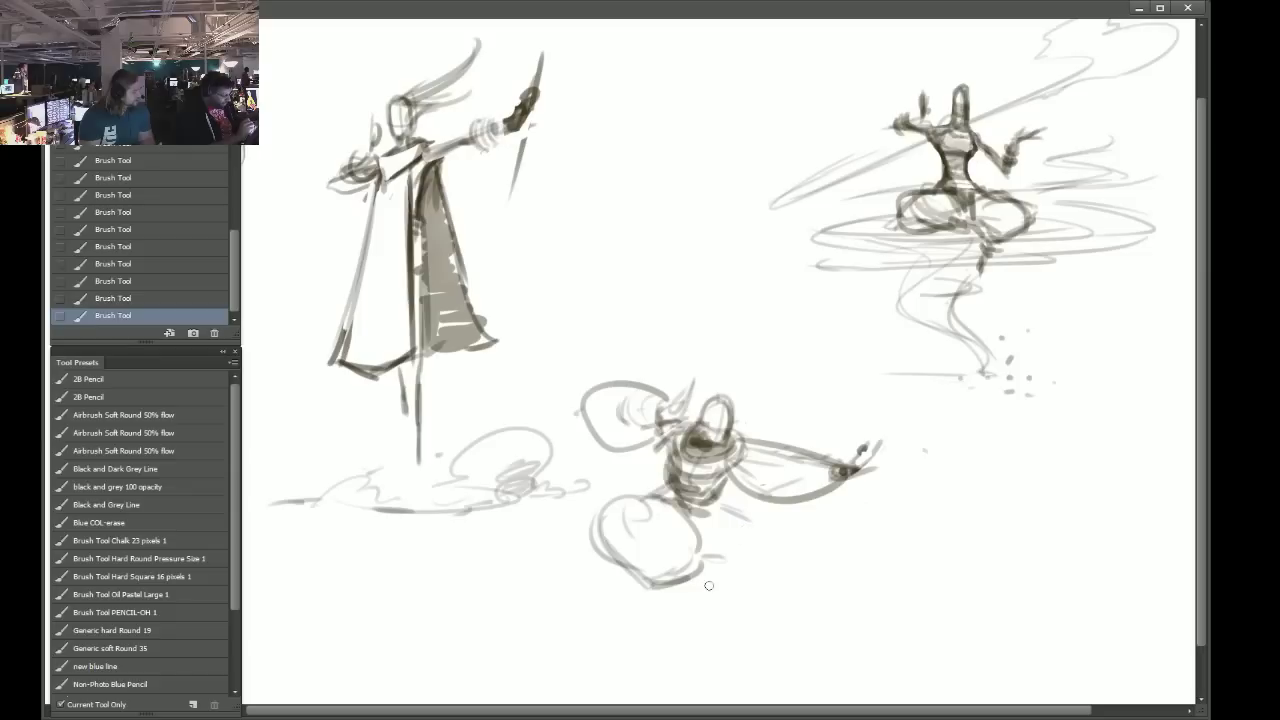
drag(709, 585, 711, 597)
mouse_move(722, 512)
mouse_down()
mouse_move(863, 604)
mouse_move(860, 626)
mouse_move(890, 618)
mouse_up()
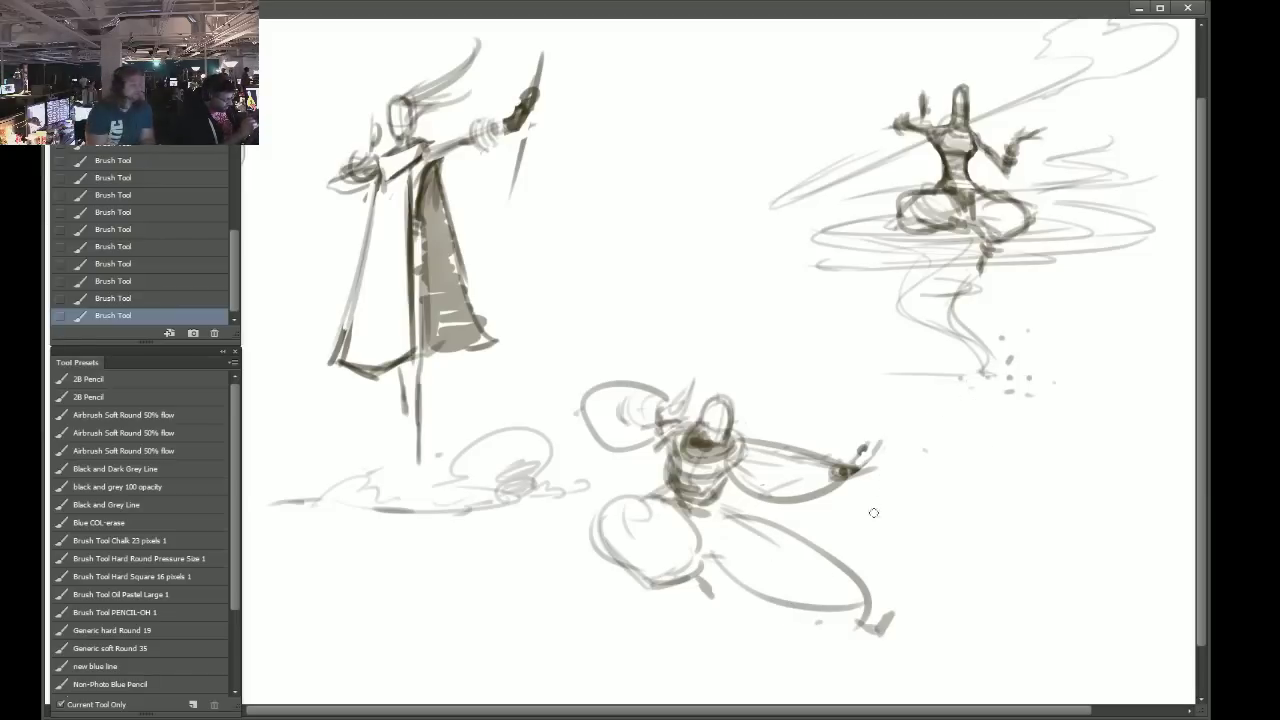
Darken the third figure's lower face and waist, then erase along the torso's edges to slim the waist.
mouse_move(705, 418)
mouse_down()
mouse_move(722, 428)
mouse_move(715, 446)
mouse_up()
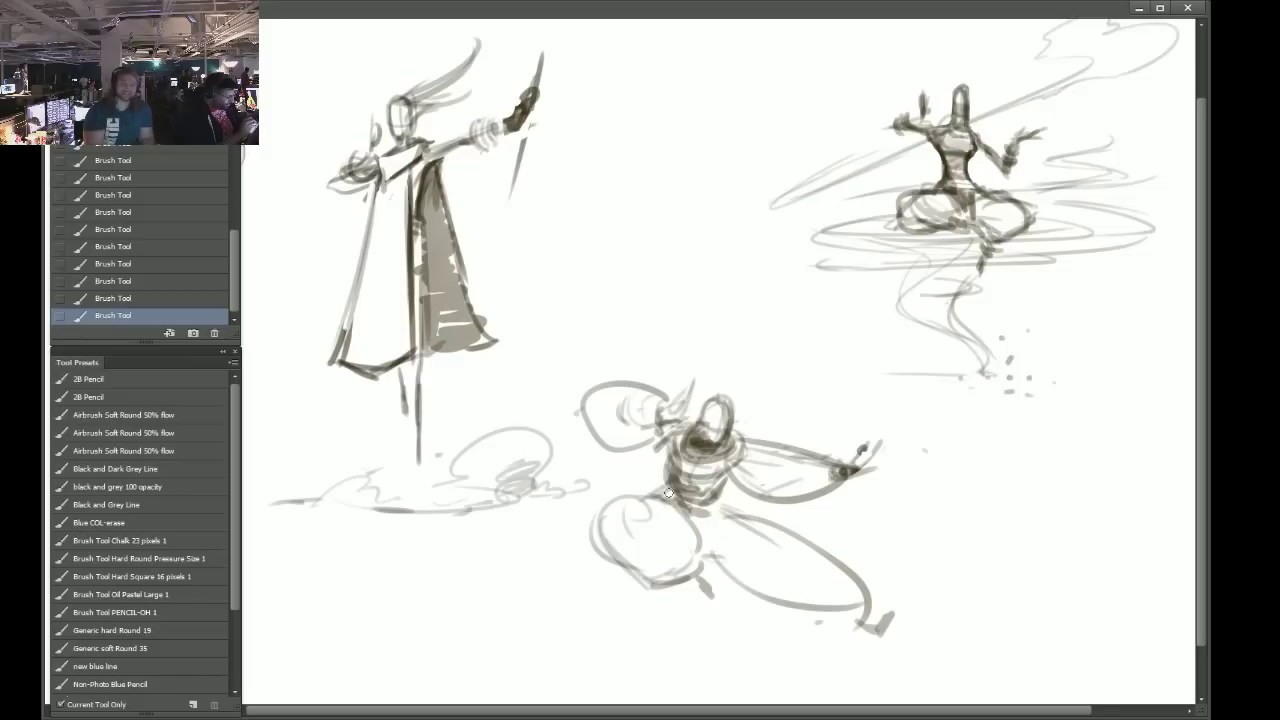
drag(680, 486, 700, 452)
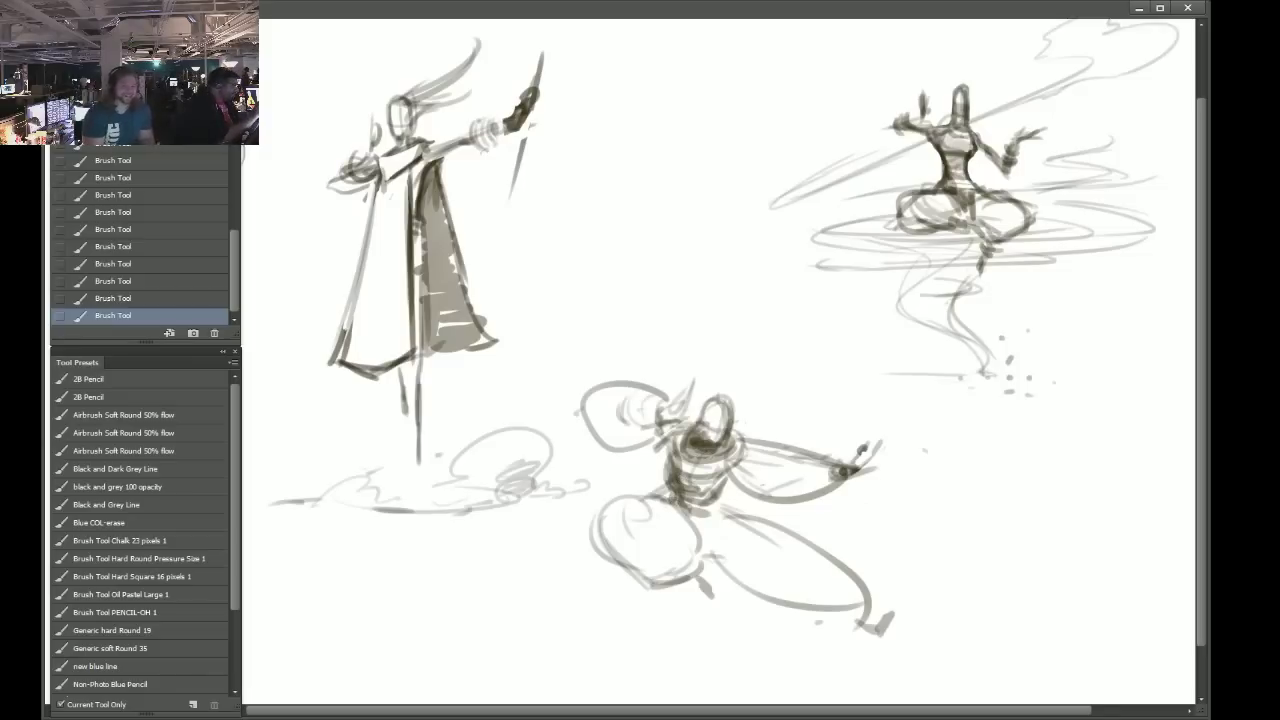
key(e)
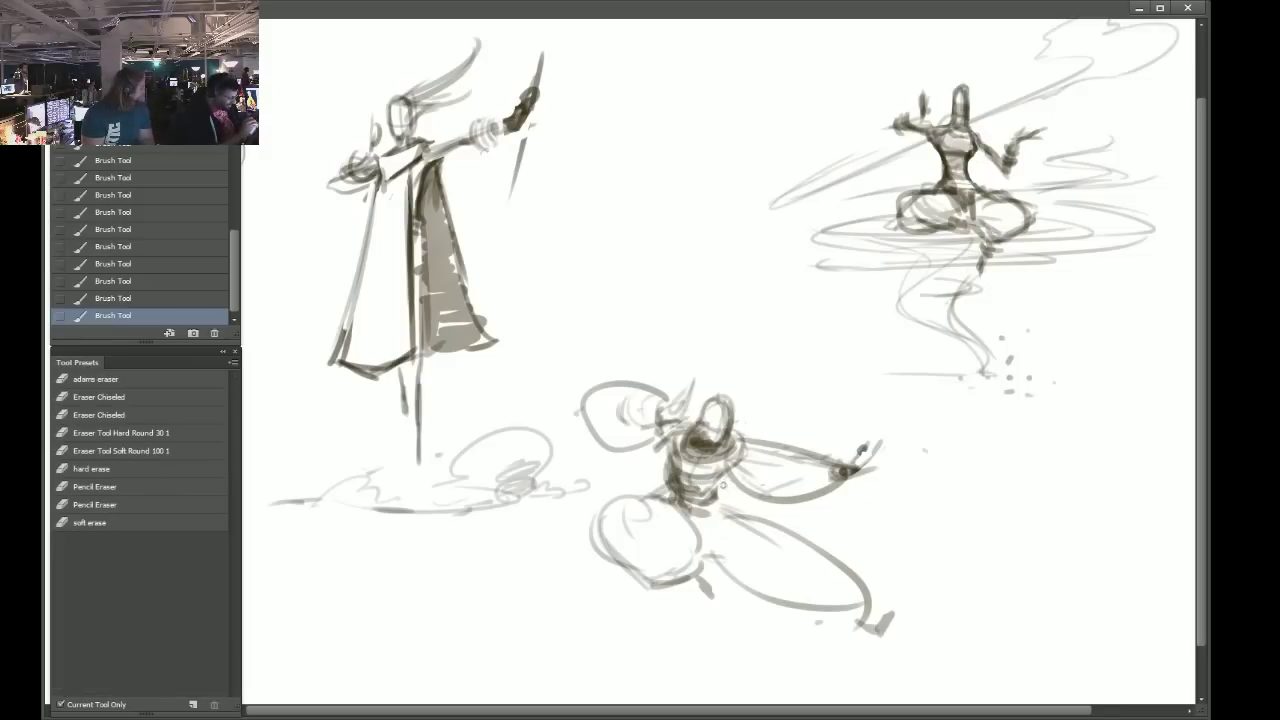
drag(723, 485, 725, 502)
mouse_move(667, 453)
mouse_down()
mouse_move(668, 478)
mouse_move(698, 494)
mouse_up()
drag(672, 464, 652, 492)
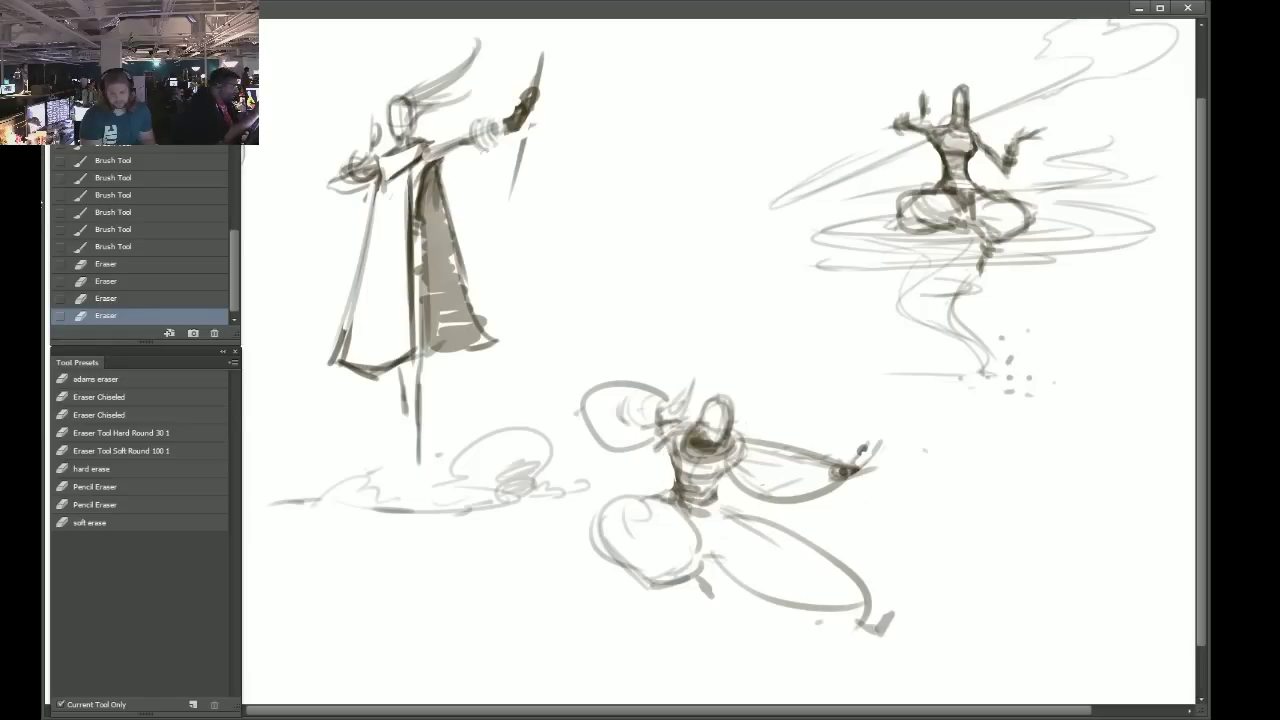
Add a dark accent at the third figure's hip and reinforce the face, outstretched hand and both feet with the Brush.
key(b)
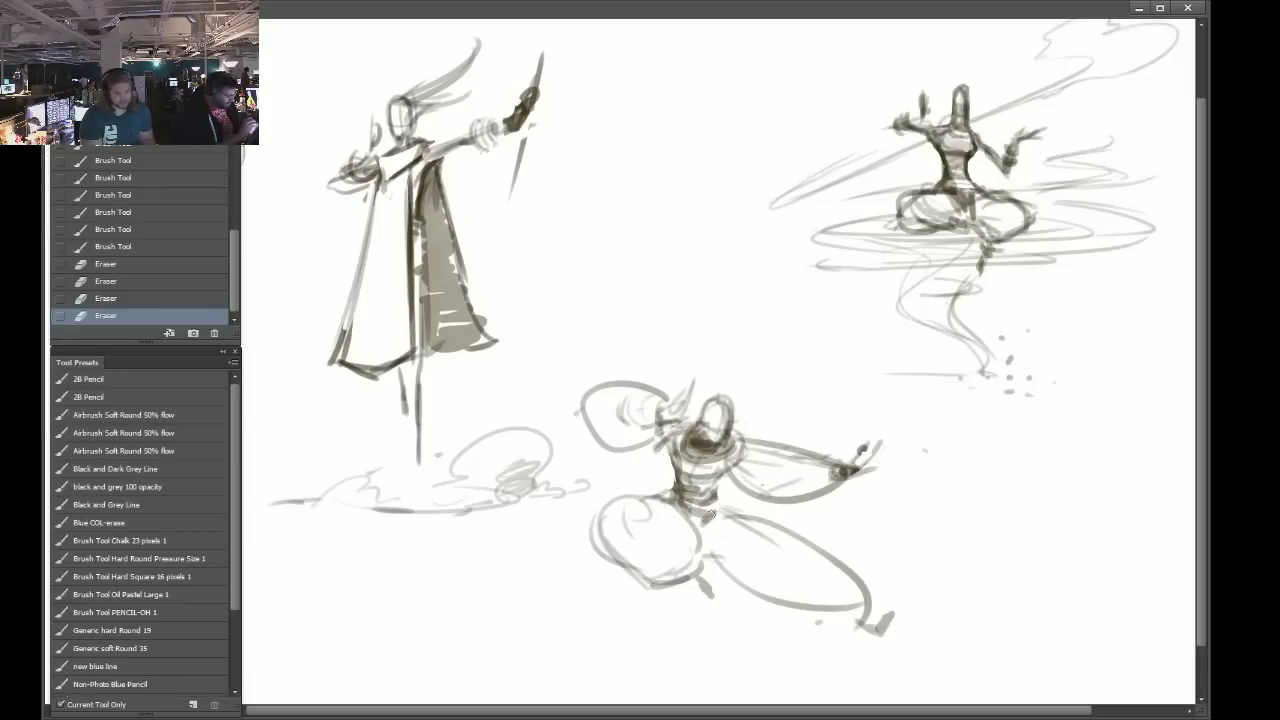
drag(709, 516, 714, 511)
drag(708, 518, 714, 512)
drag(709, 517, 715, 513)
drag(710, 518, 715, 514)
mouse_move(722, 433)
mouse_down()
mouse_move(722, 404)
mouse_move(708, 428)
mouse_move(724, 420)
mouse_up()
drag(720, 408, 716, 414)
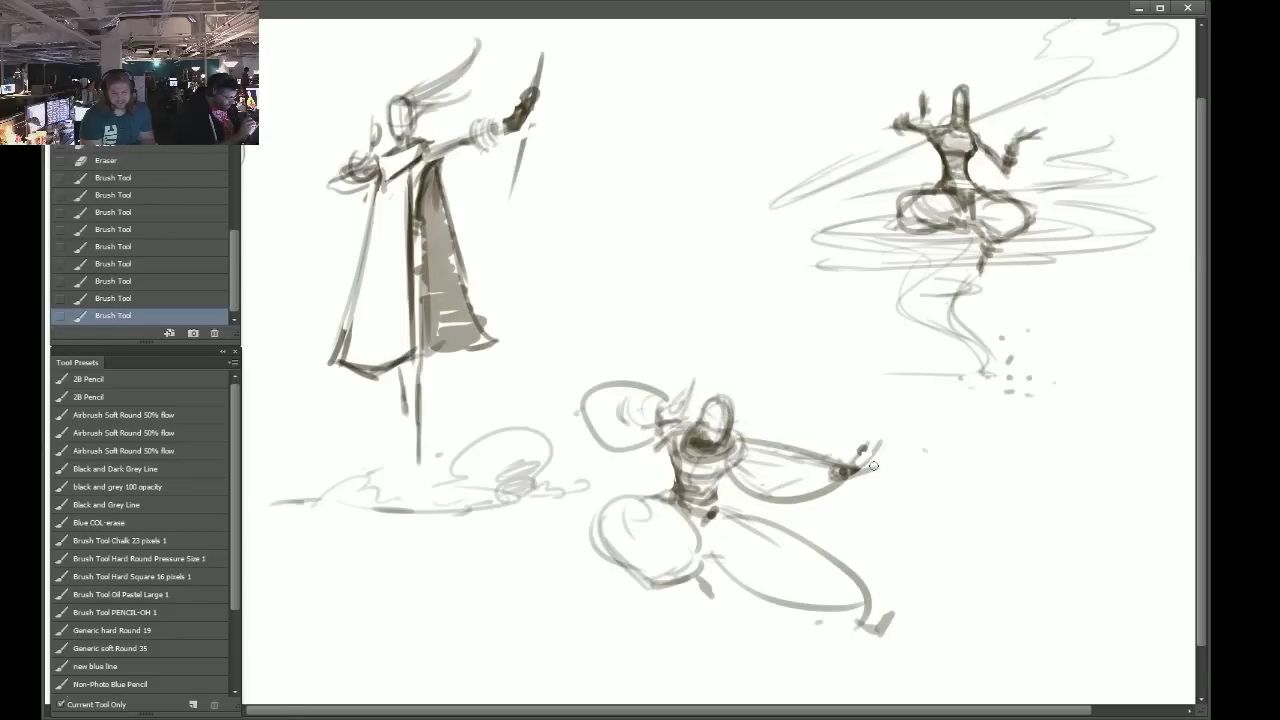
drag(873, 466, 850, 478)
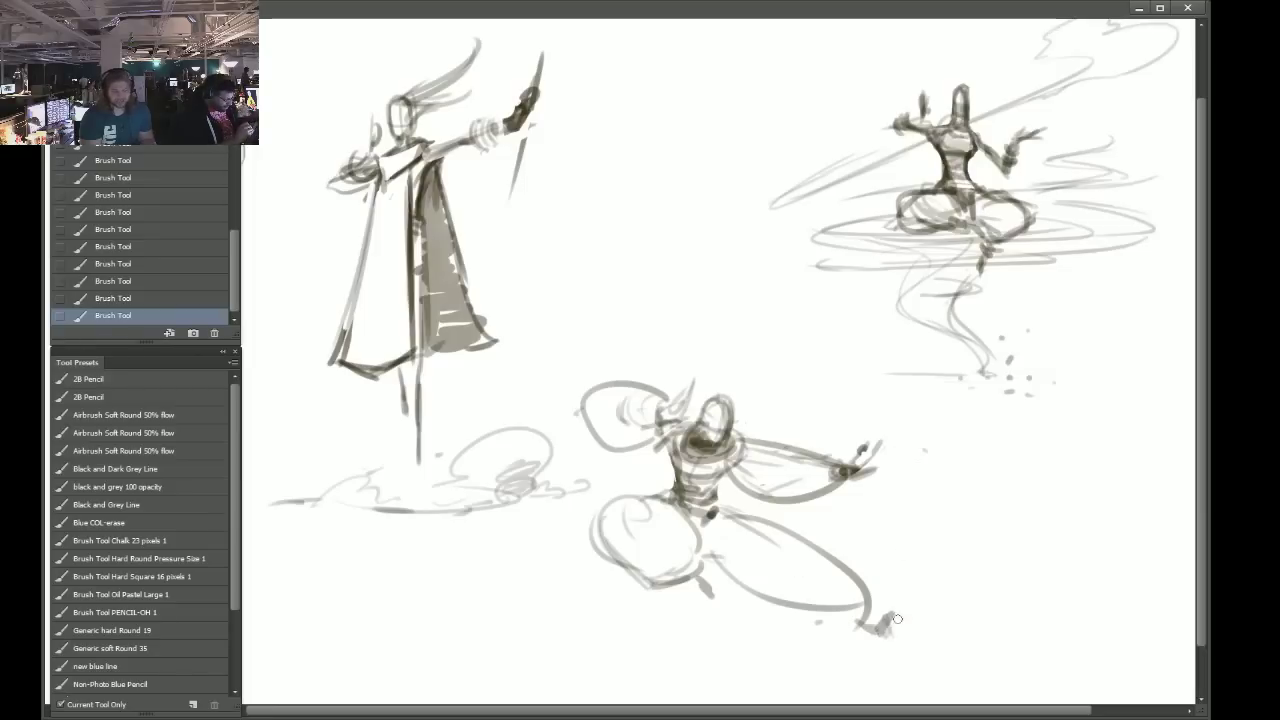
drag(711, 596, 700, 580)
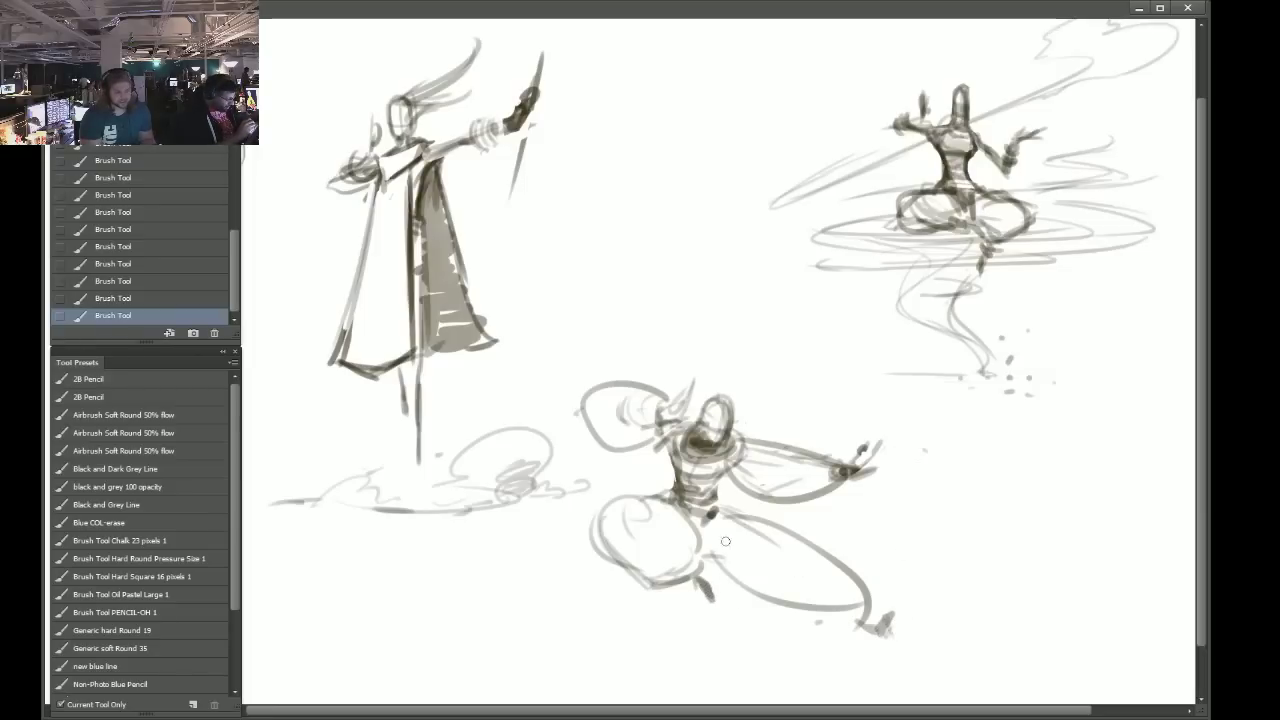
Extend the dark accent below the third figure's hip, then select its head, arms and torso with the Lasso.
drag(712, 524, 705, 543)
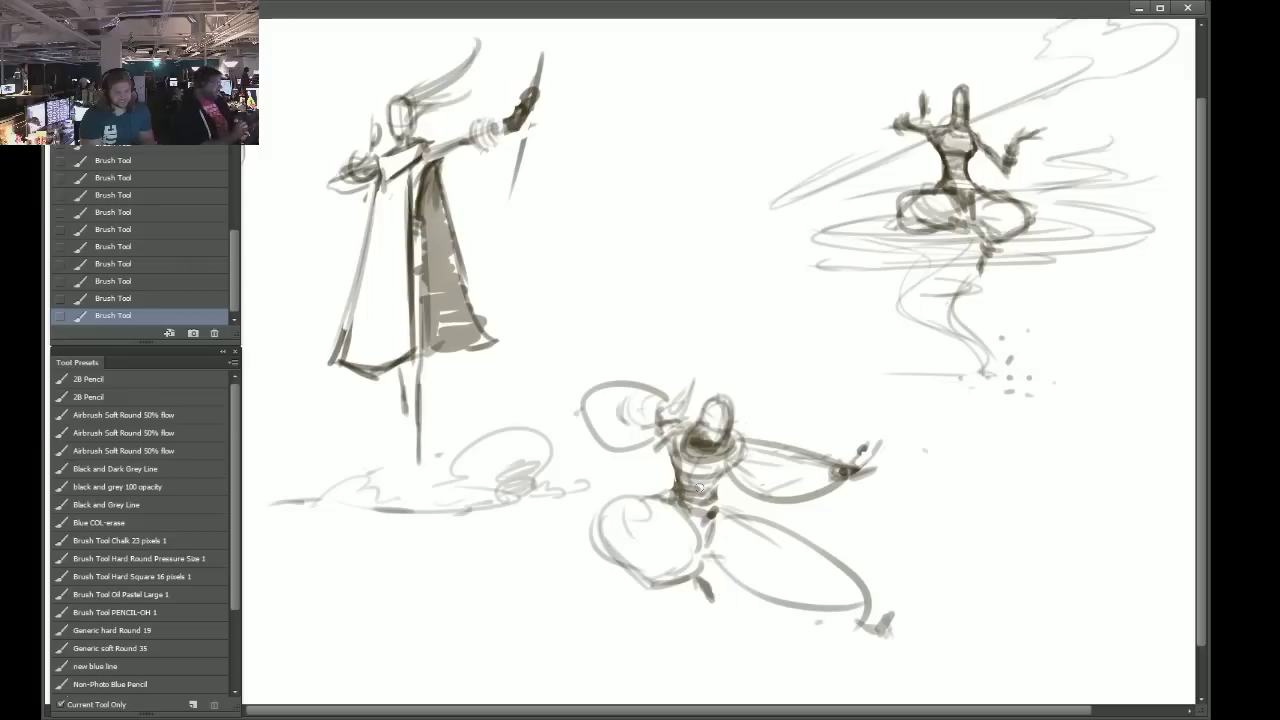
key(l)
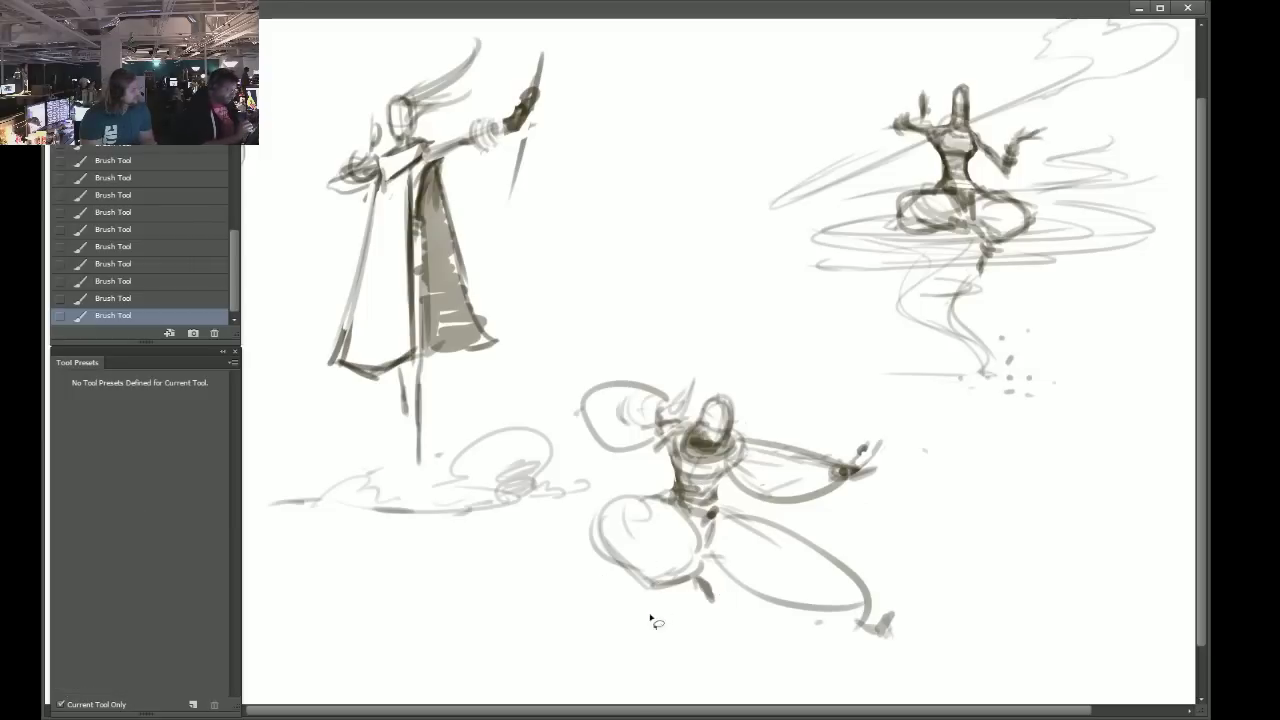
mouse_move(688, 617)
mouse_down()
mouse_move(558, 580)
mouse_move(621, 477)
mouse_move(894, 553)
mouse_move(922, 677)
mouse_move(664, 620)
mouse_up()
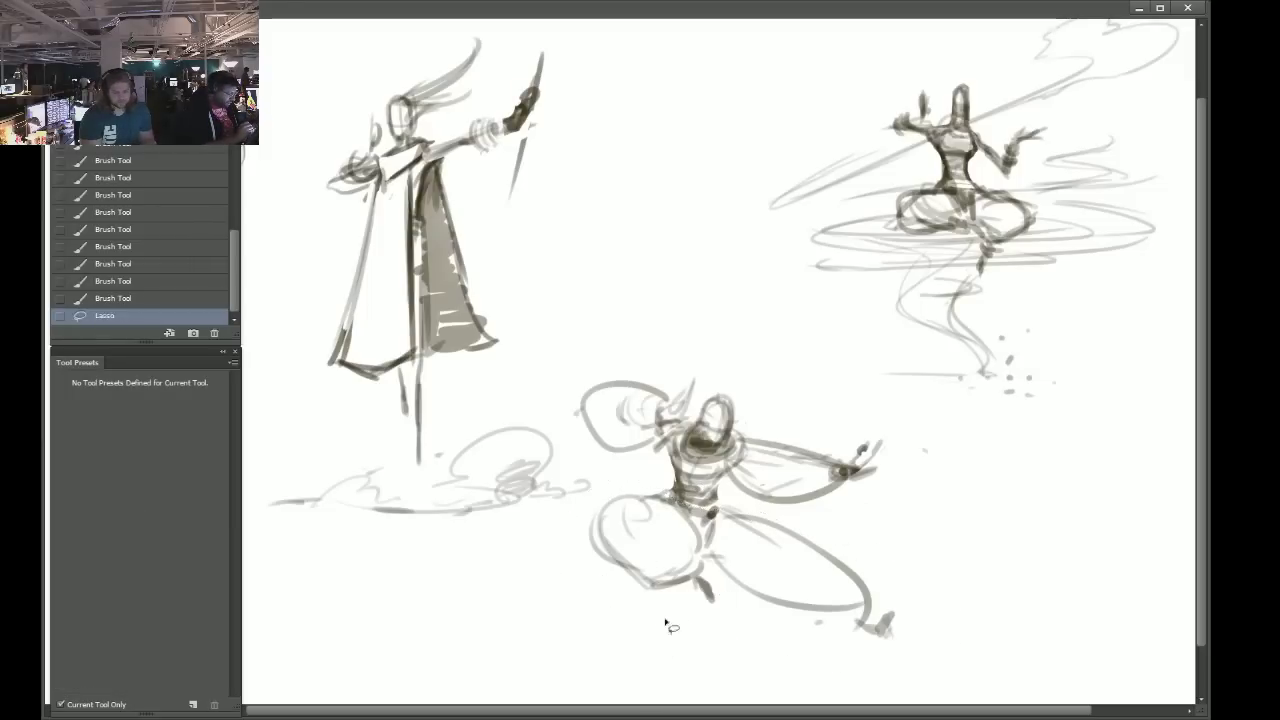
key(ctrl+d)
mouse_move(726, 499)
mouse_down()
mouse_move(680, 504)
mouse_move(656, 461)
mouse_move(611, 459)
mouse_move(573, 427)
mouse_move(742, 342)
mouse_move(802, 403)
mouse_move(894, 432)
mouse_move(839, 513)
mouse_move(719, 500)
mouse_up()
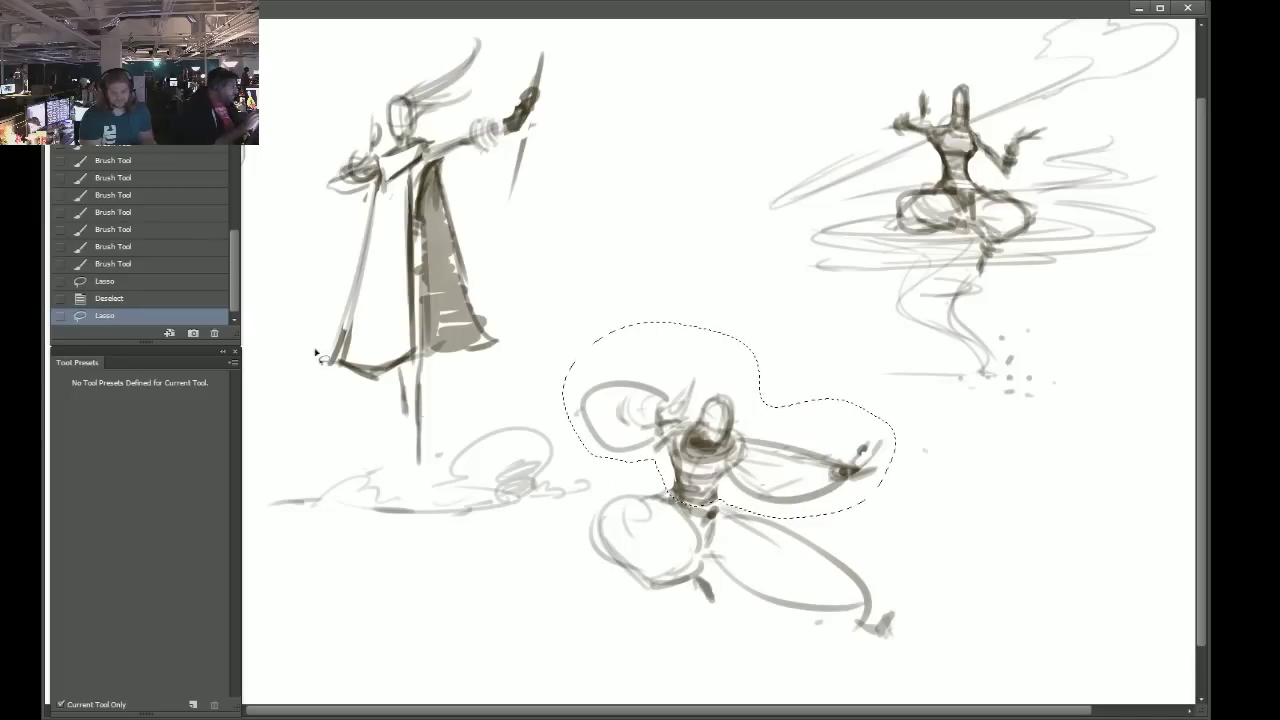
Scale the selected upper body down slightly with Free Transform, fit it back onto the waist, and deselect it.
click(88, 2)
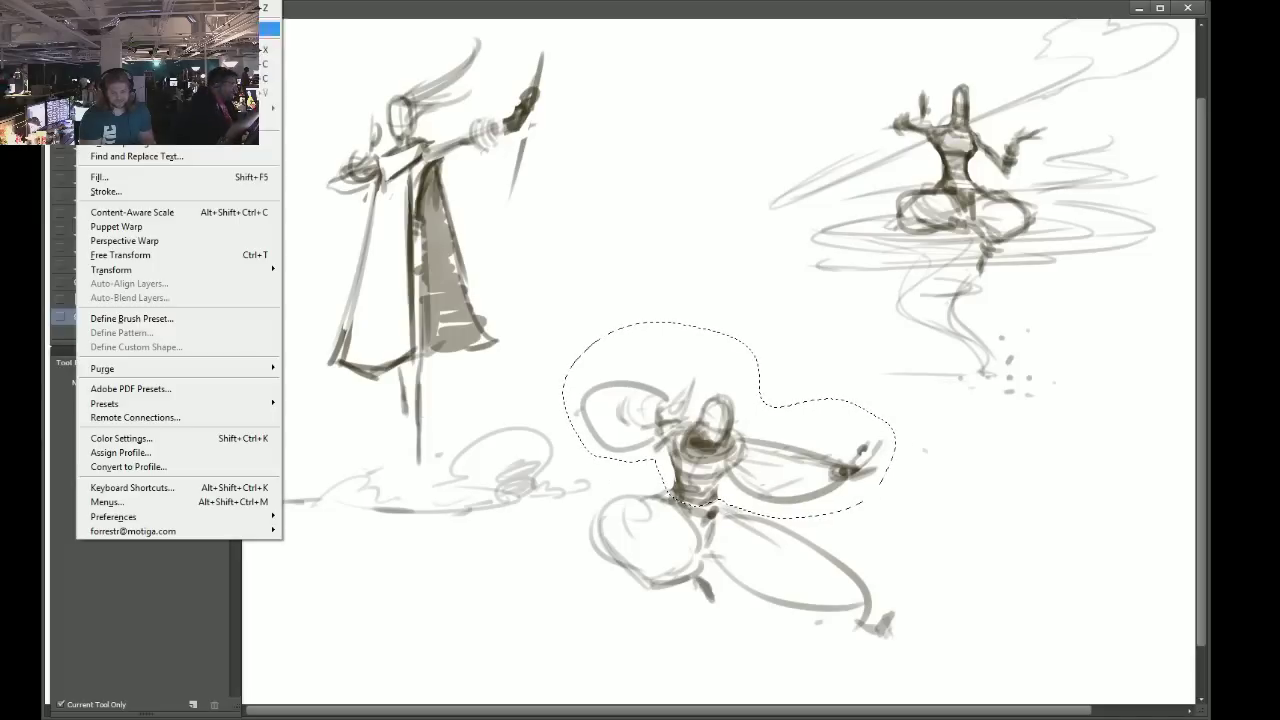
click(143, 255)
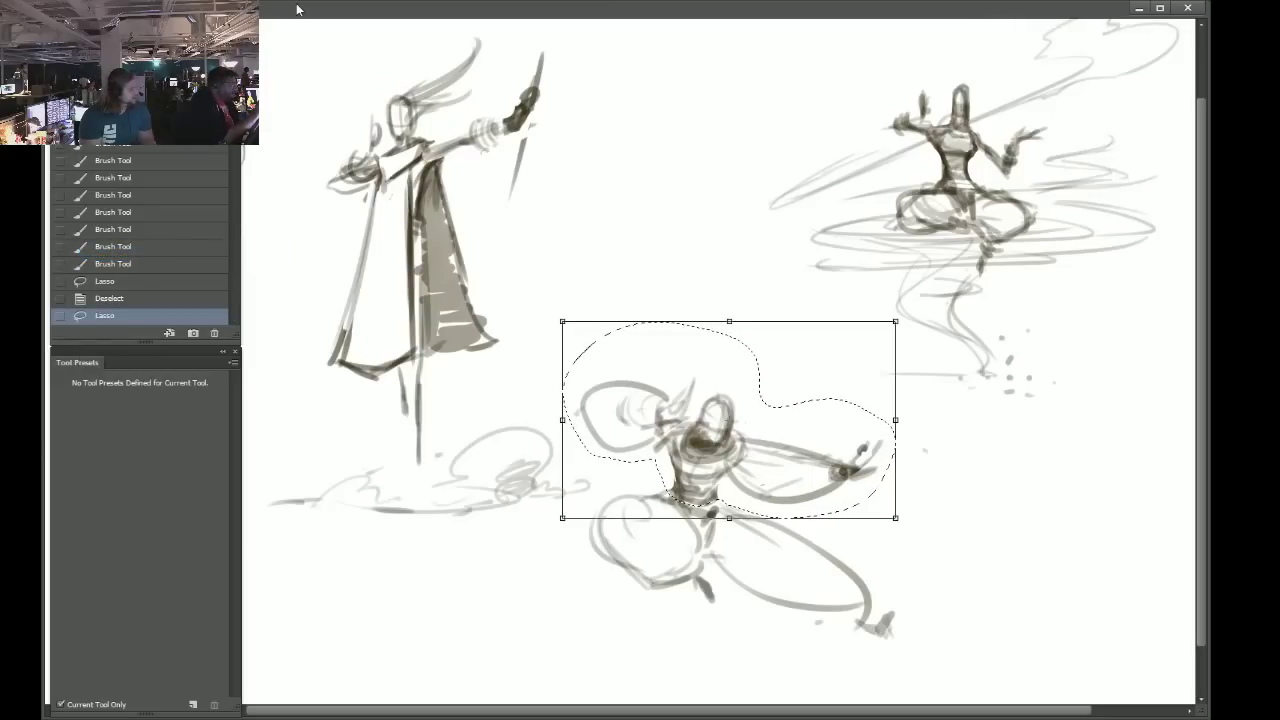
drag(562, 517, 615, 484)
drag(762, 442, 725, 475)
drag(858, 523, 868, 529)
drag(789, 490, 784, 478)
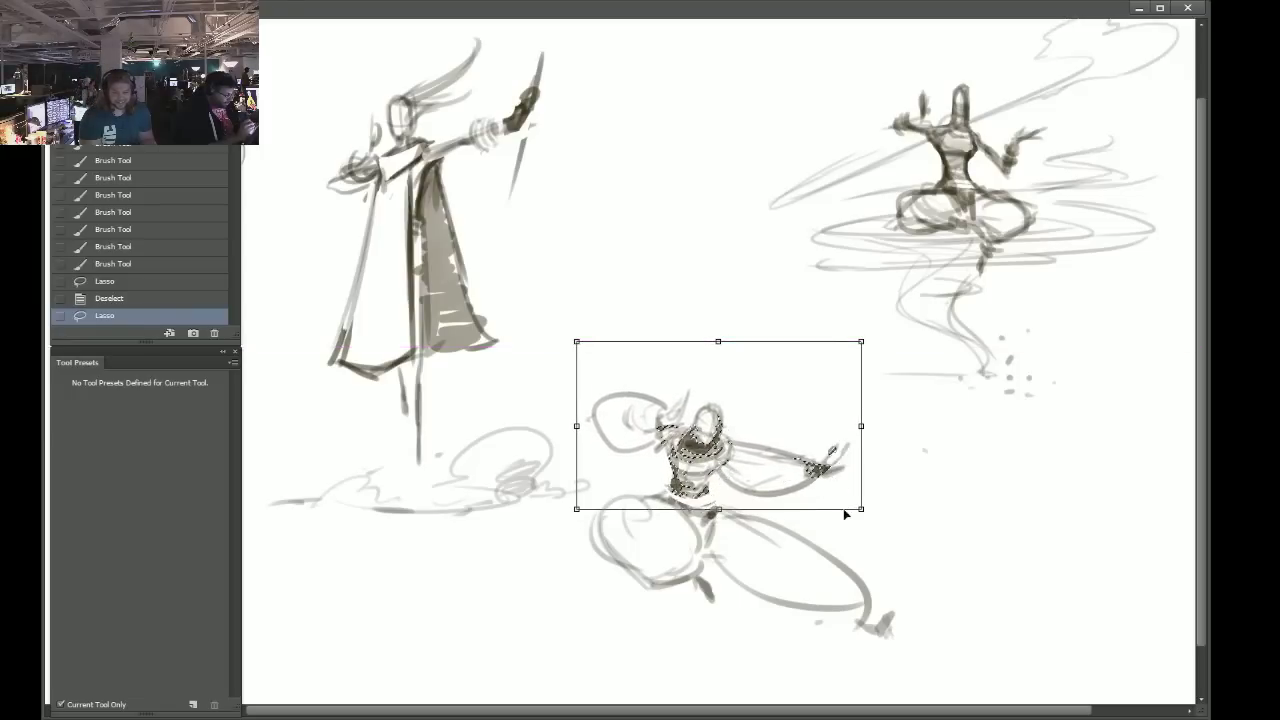
drag(862, 515, 867, 520)
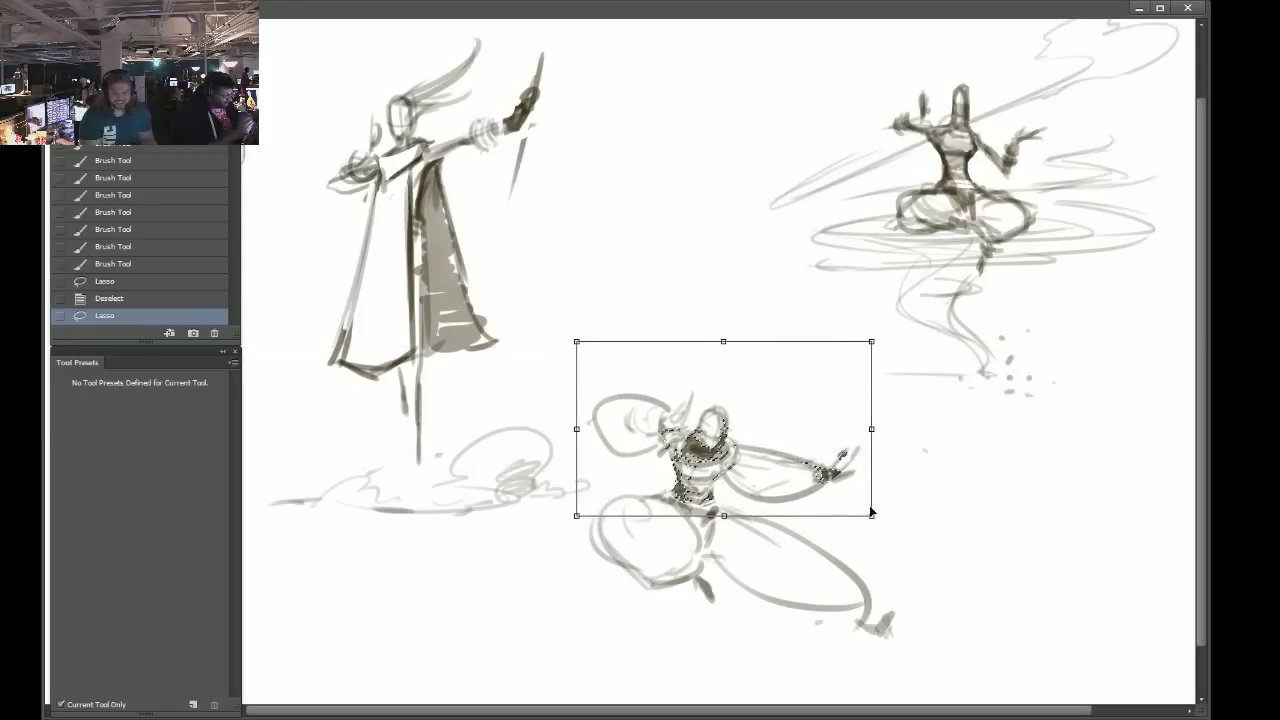
drag(805, 488, 805, 490)
key(Return)
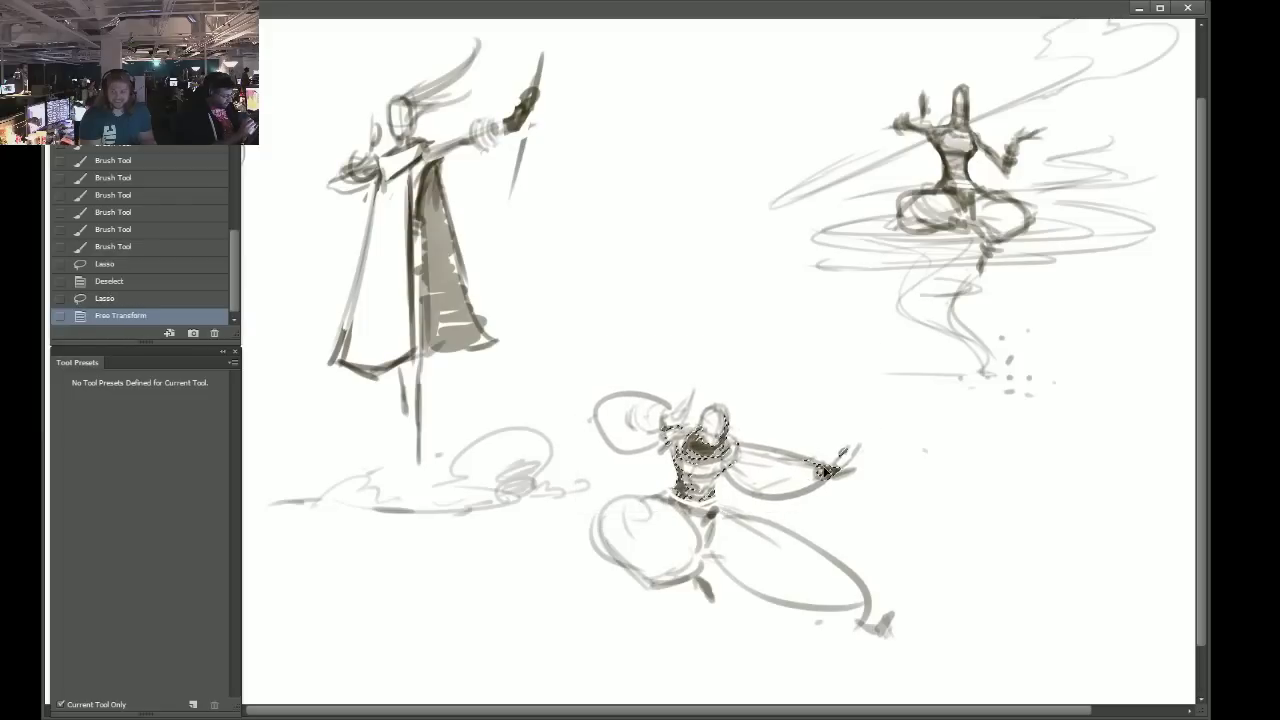
key(ctrl+d)
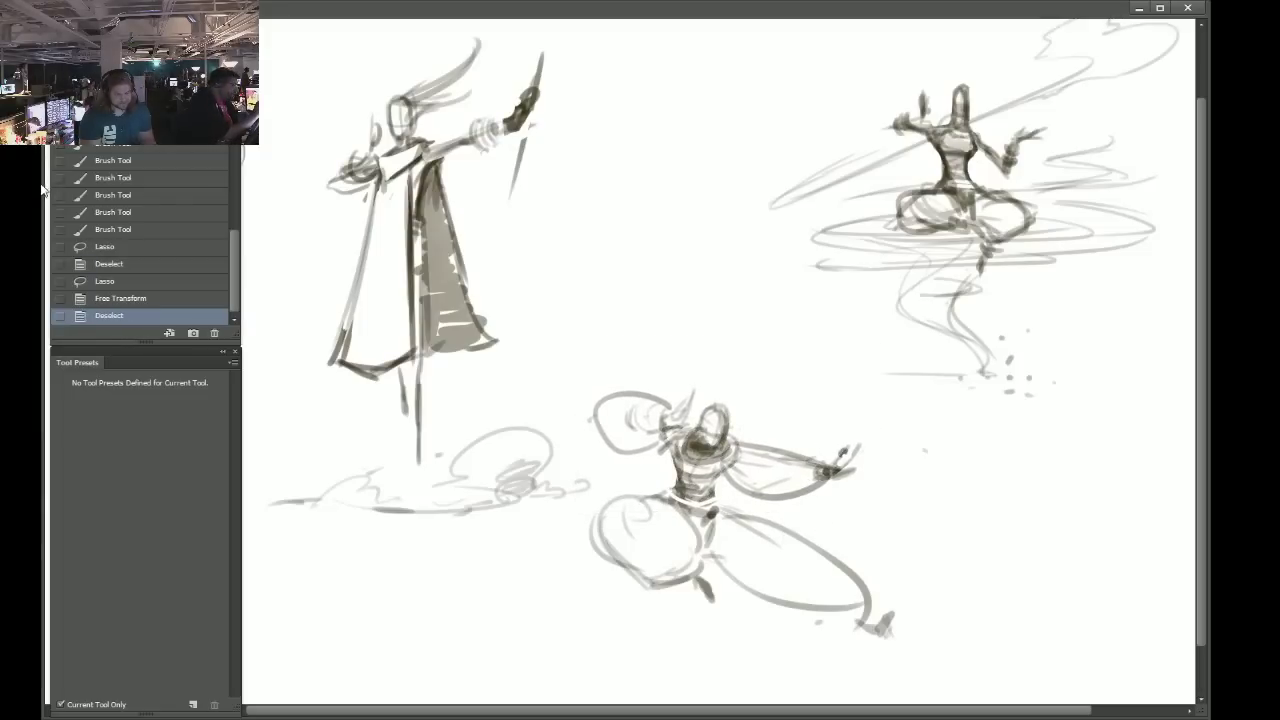
Reinforce the third figure's shoulder, chest and collar with the Brush, and add finger strokes to the outstretched hand.
key(b)
drag(674, 452, 678, 474)
drag(662, 434, 676, 452)
mouse_move(676, 440)
mouse_down()
mouse_move(688, 459)
mouse_move(715, 438)
mouse_up()
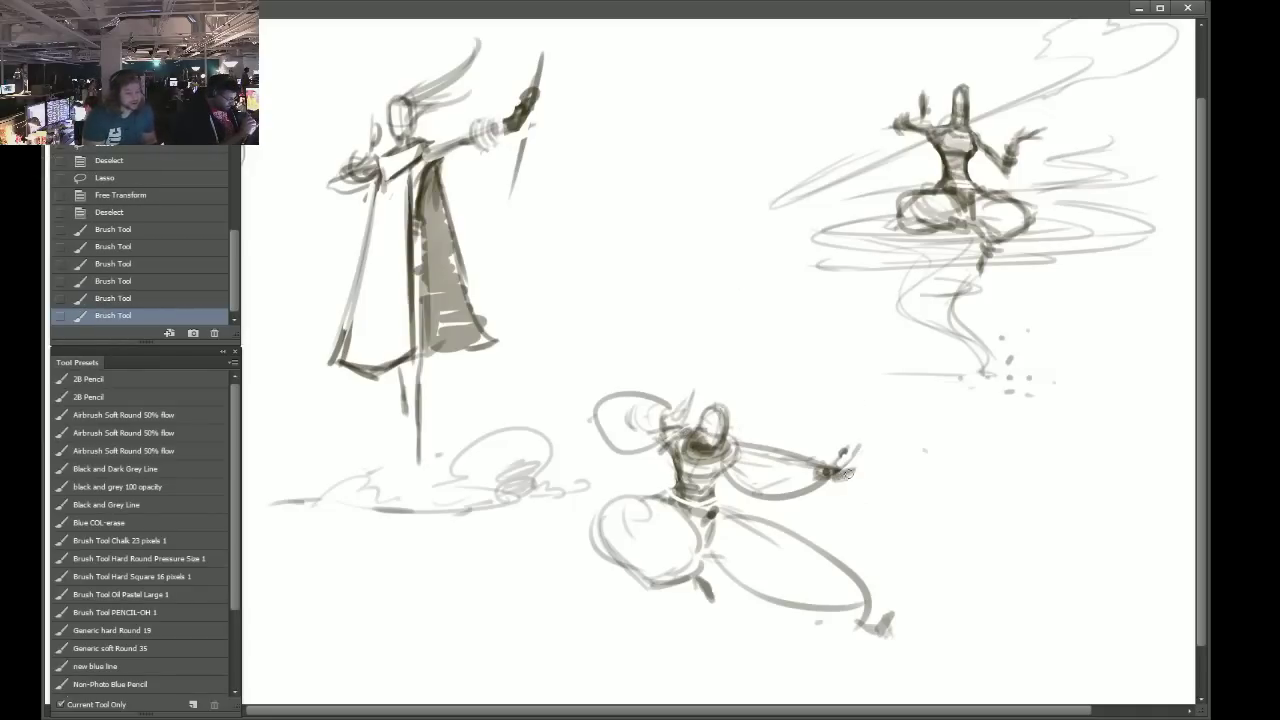
drag(840, 468, 848, 474)
drag(842, 470, 852, 478)
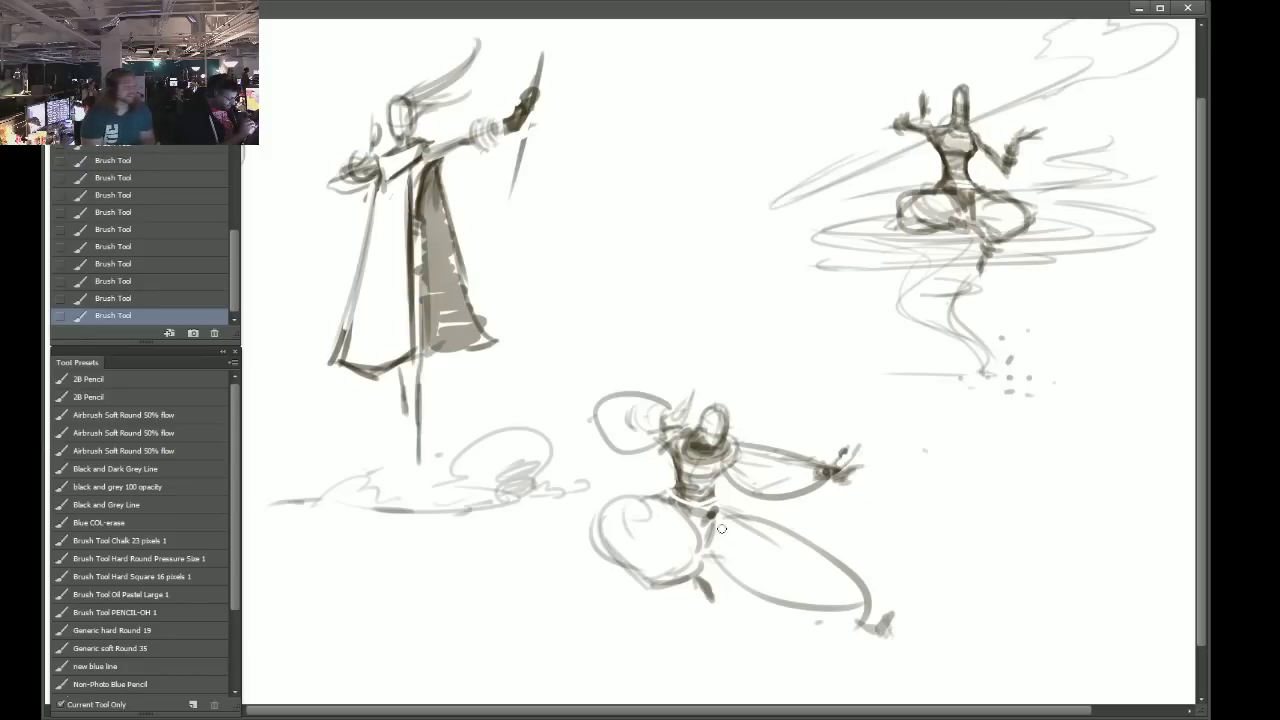
Add fold lines to the third figure's extended trouser leg and rework the rounded outline of the bent leg.
mouse_move(714, 530)
mouse_down()
mouse_move(742, 575)
mouse_move(776, 588)
mouse_up()
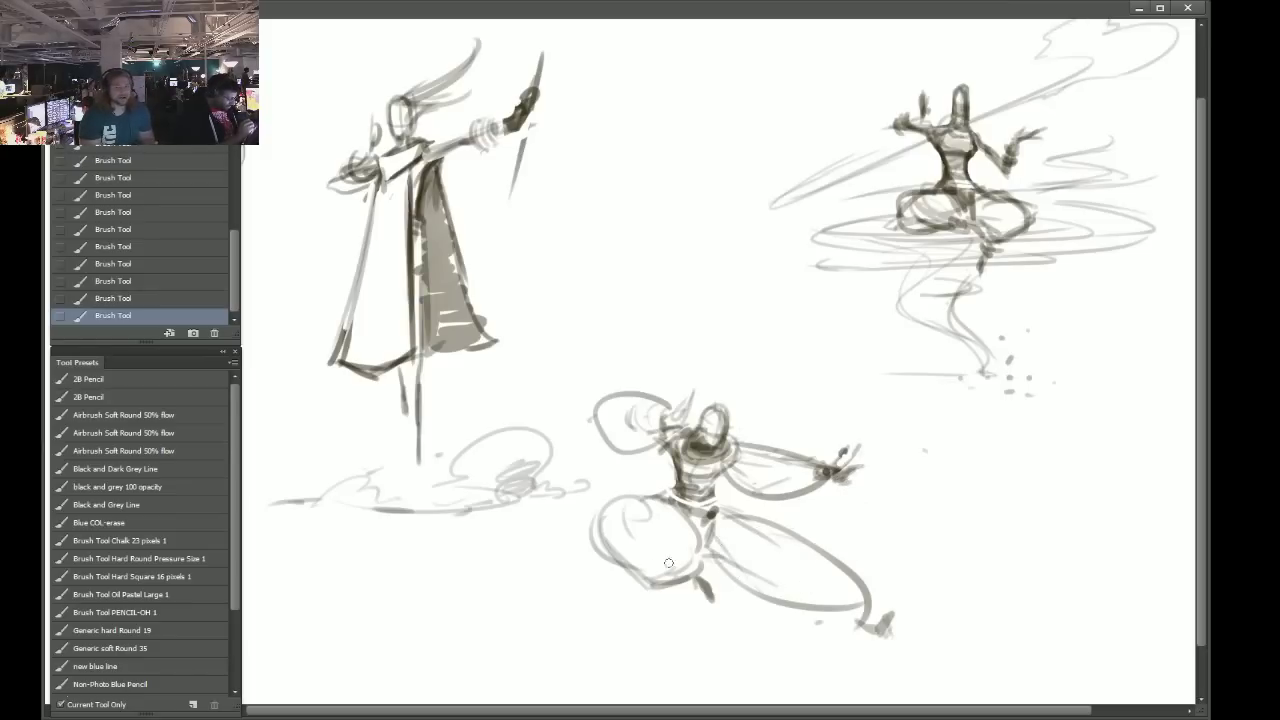
drag(599, 518, 616, 589)
mouse_move(596, 538)
mouse_down()
mouse_move(630, 590)
mouse_move(677, 590)
mouse_move(695, 548)
mouse_up()
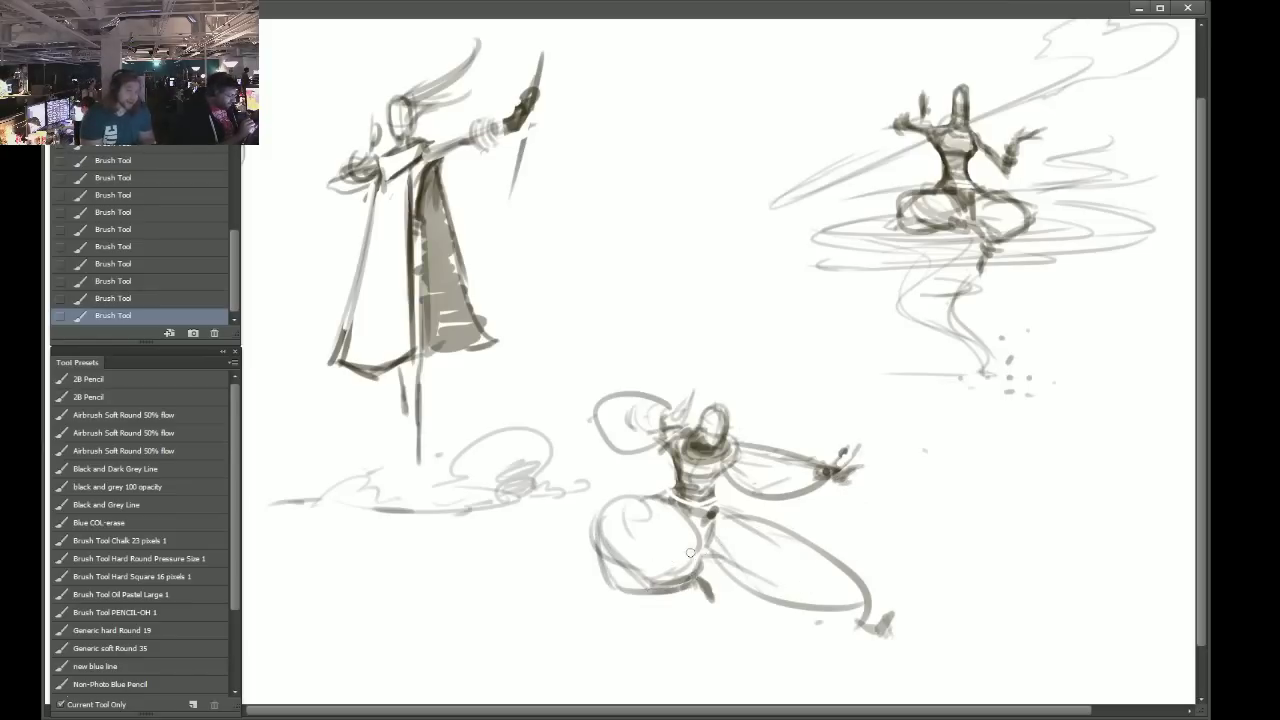
drag(662, 498, 704, 558)
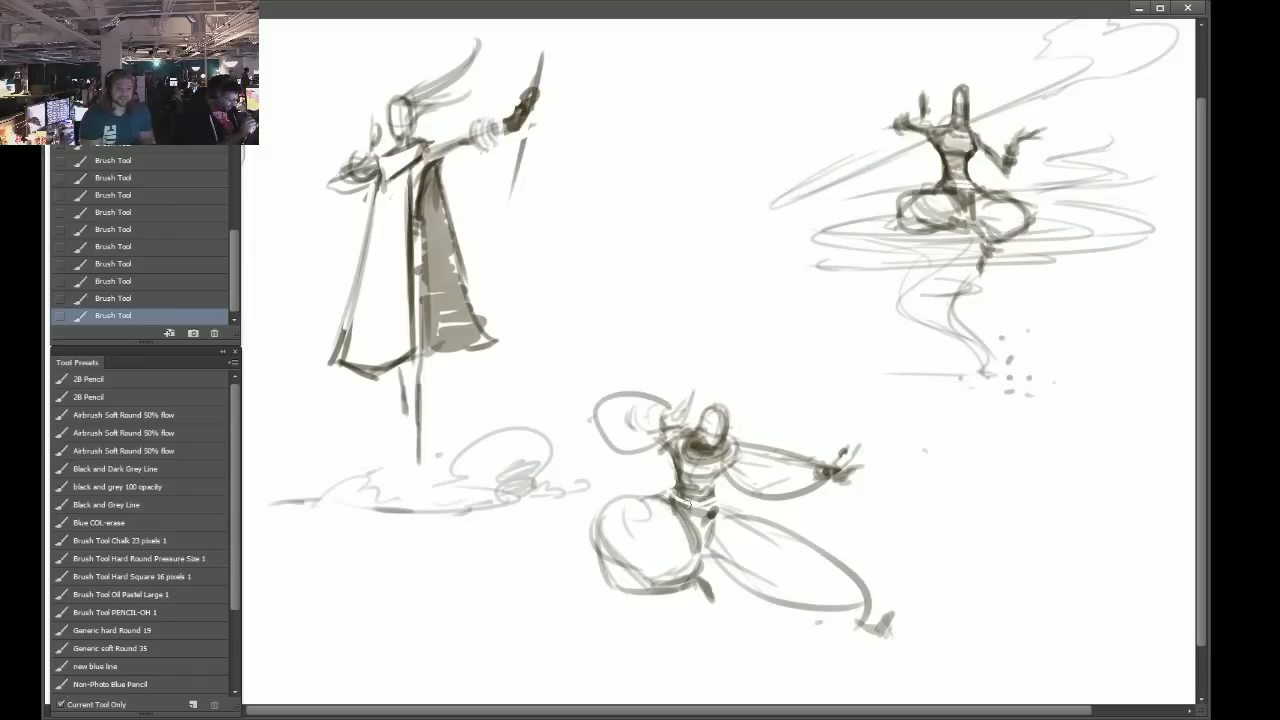
Draw cuffs at both of the third figure's wrists, add a looping plume shape above the head, and darken the head outline.
drag(660, 406, 670, 436)
mouse_move(815, 472)
mouse_down()
mouse_move(835, 487)
mouse_move(836, 466)
mouse_up()
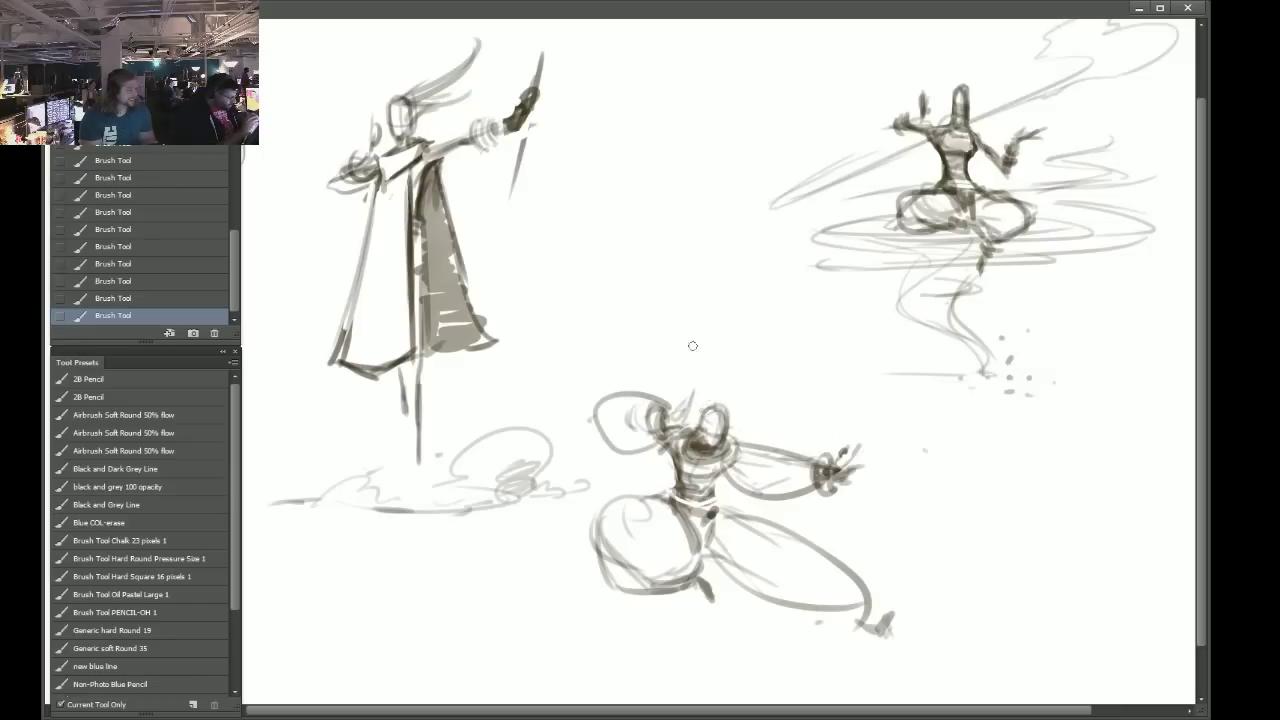
mouse_move(633, 383)
mouse_down()
mouse_move(617, 362)
mouse_move(670, 334)
mouse_move(705, 385)
mouse_move(699, 410)
mouse_up()
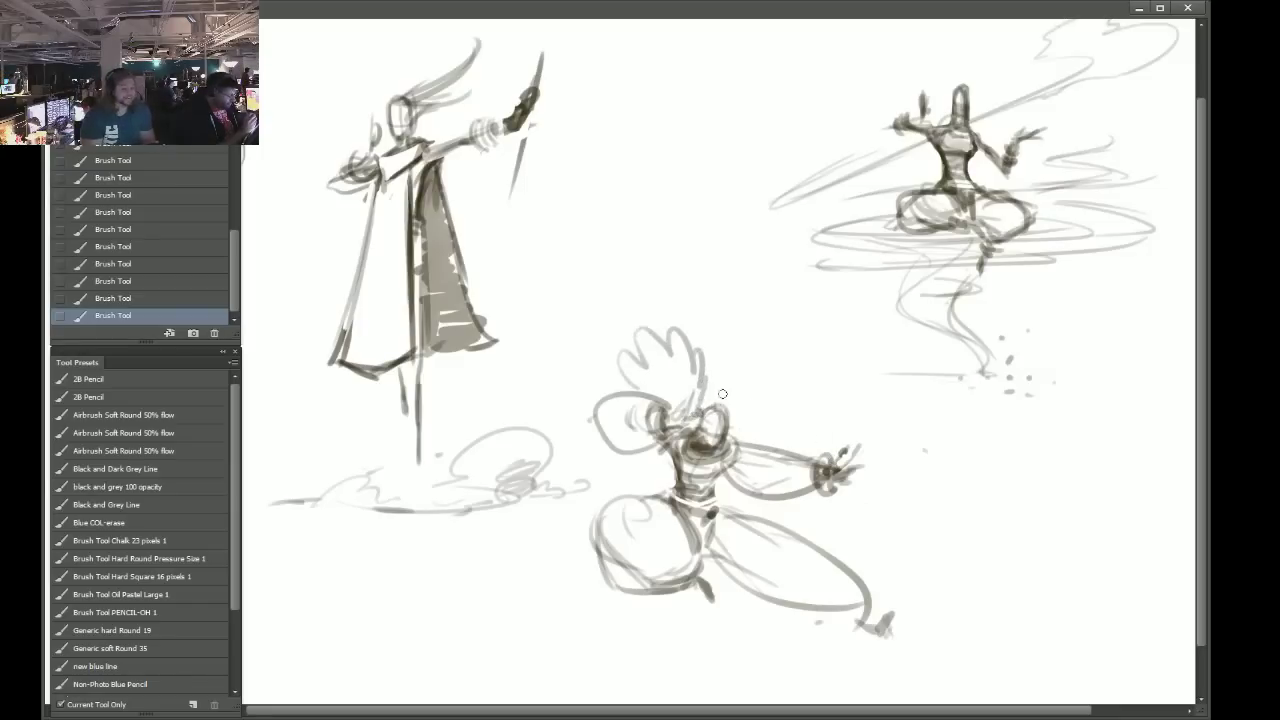
drag(710, 423, 722, 432)
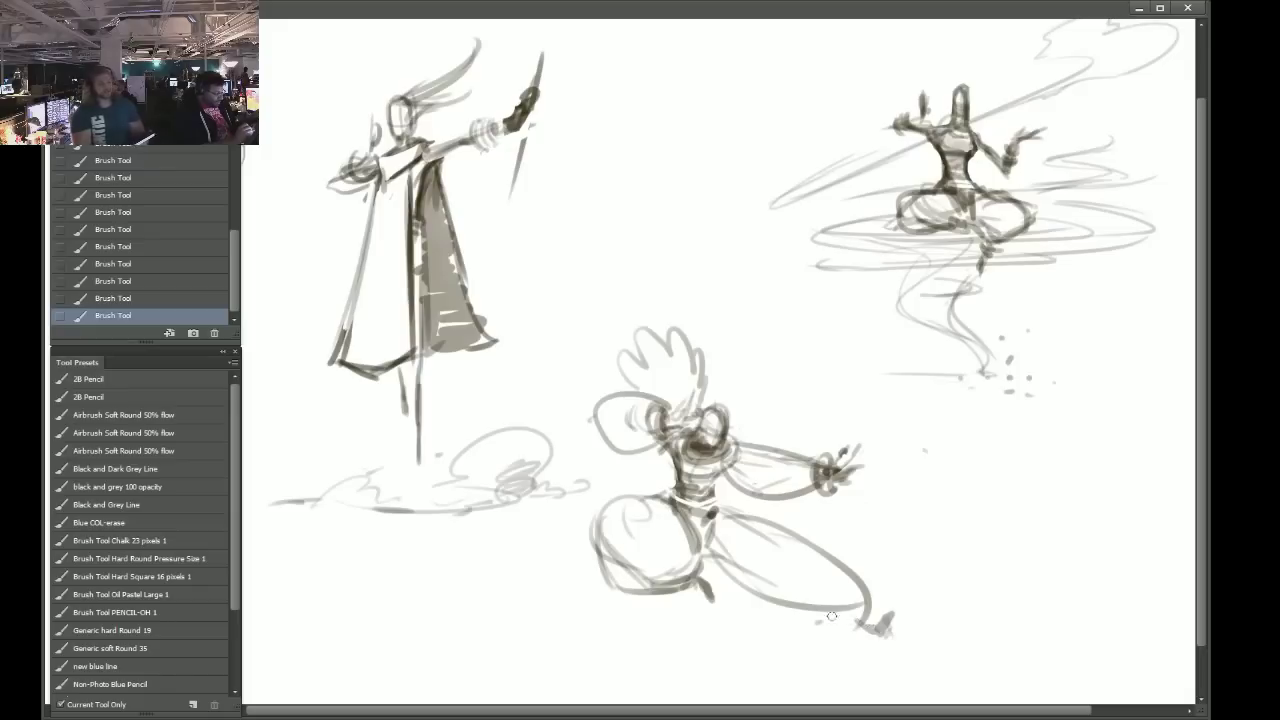
Draw the third figure's lower shin and pointed foot on the extended leg, and mark the inner-thigh crease.
drag(808, 610, 861, 628)
mouse_move(772, 600)
mouse_down()
mouse_move(886, 642)
mouse_move(896, 610)
mouse_move(888, 637)
mouse_up()
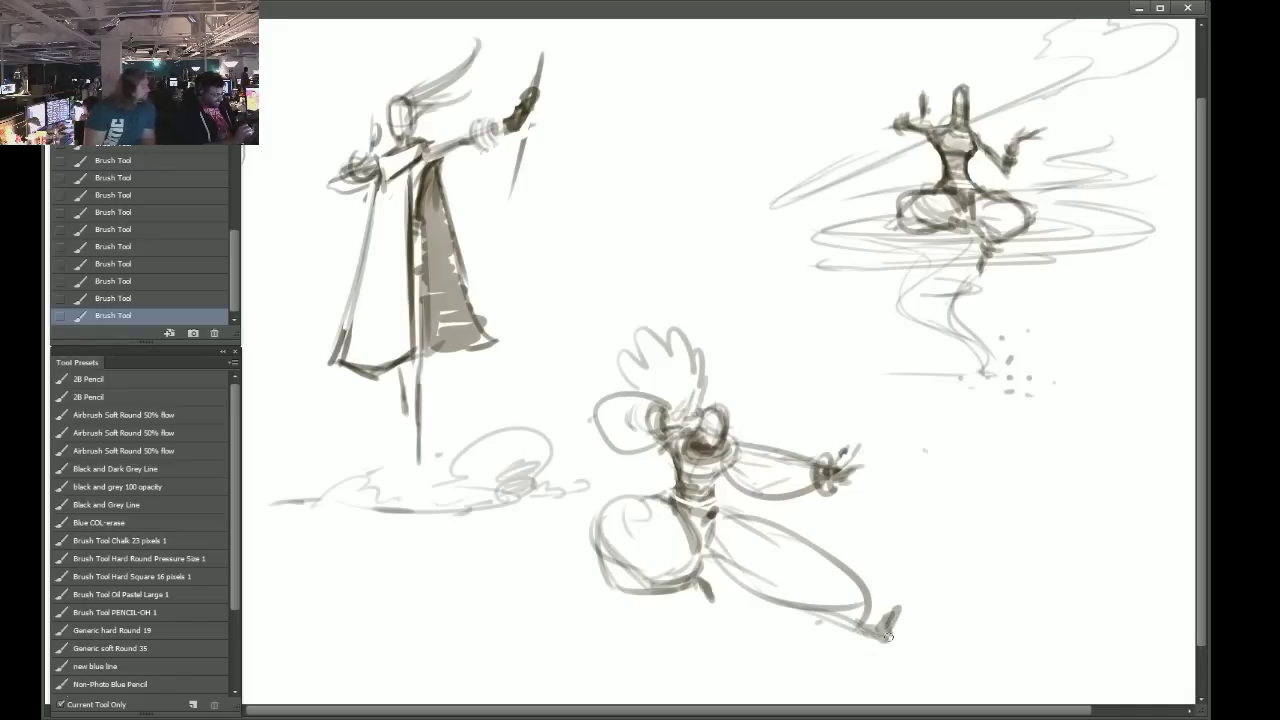
drag(698, 562, 726, 568)
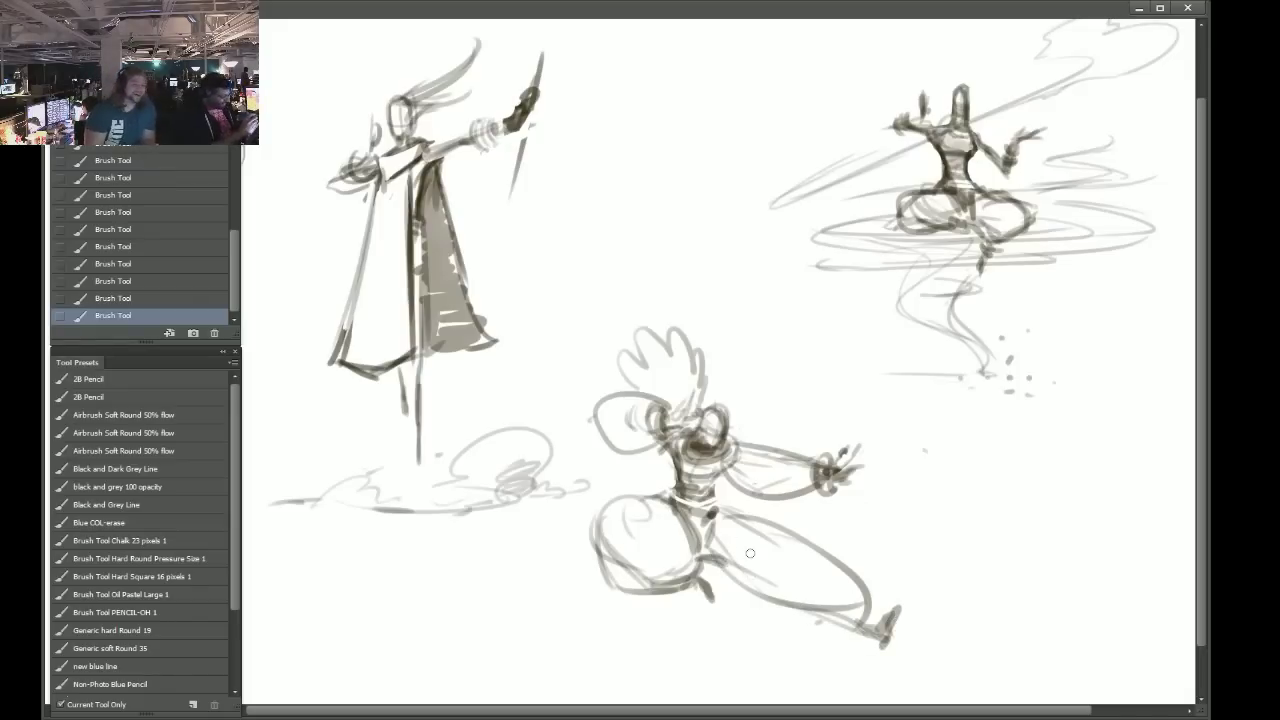
Darken the third figure's waist with the Brush, then erase along the torso's edges to clean up the silhouette.
mouse_move(722, 477)
mouse_down()
mouse_move(715, 518)
mouse_move(728, 474)
mouse_move(664, 502)
mouse_up()
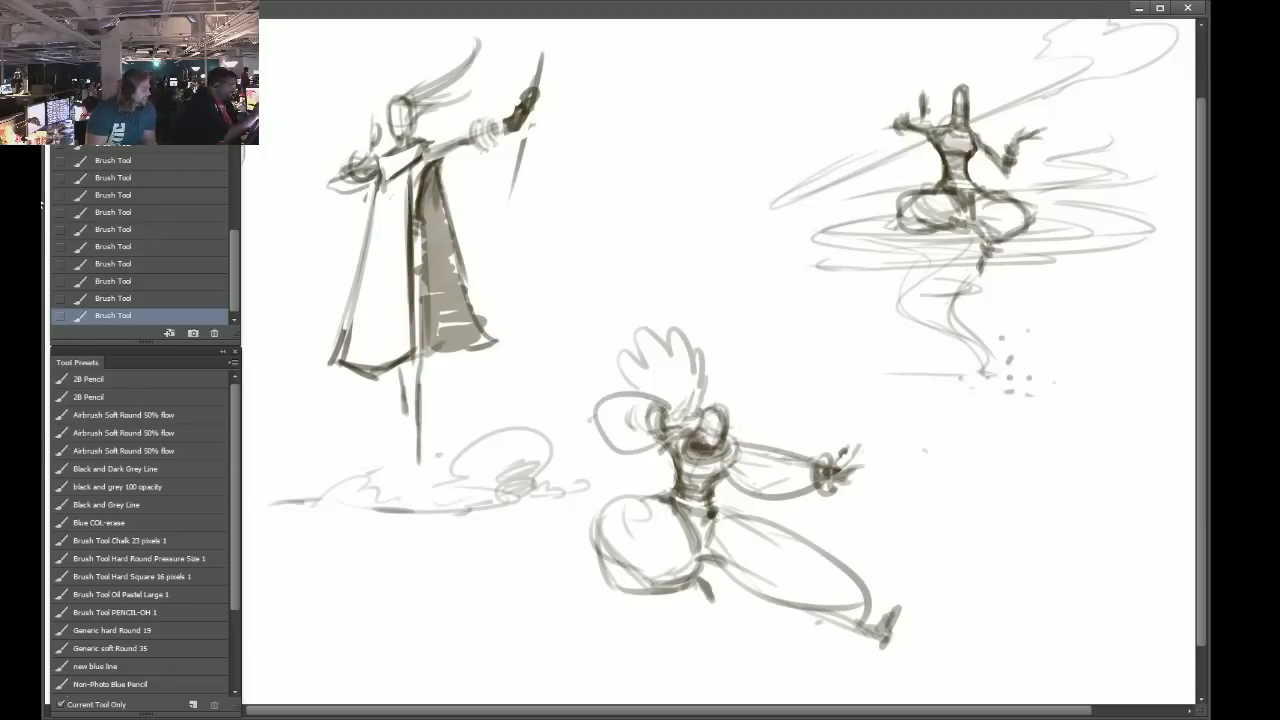
key(e)
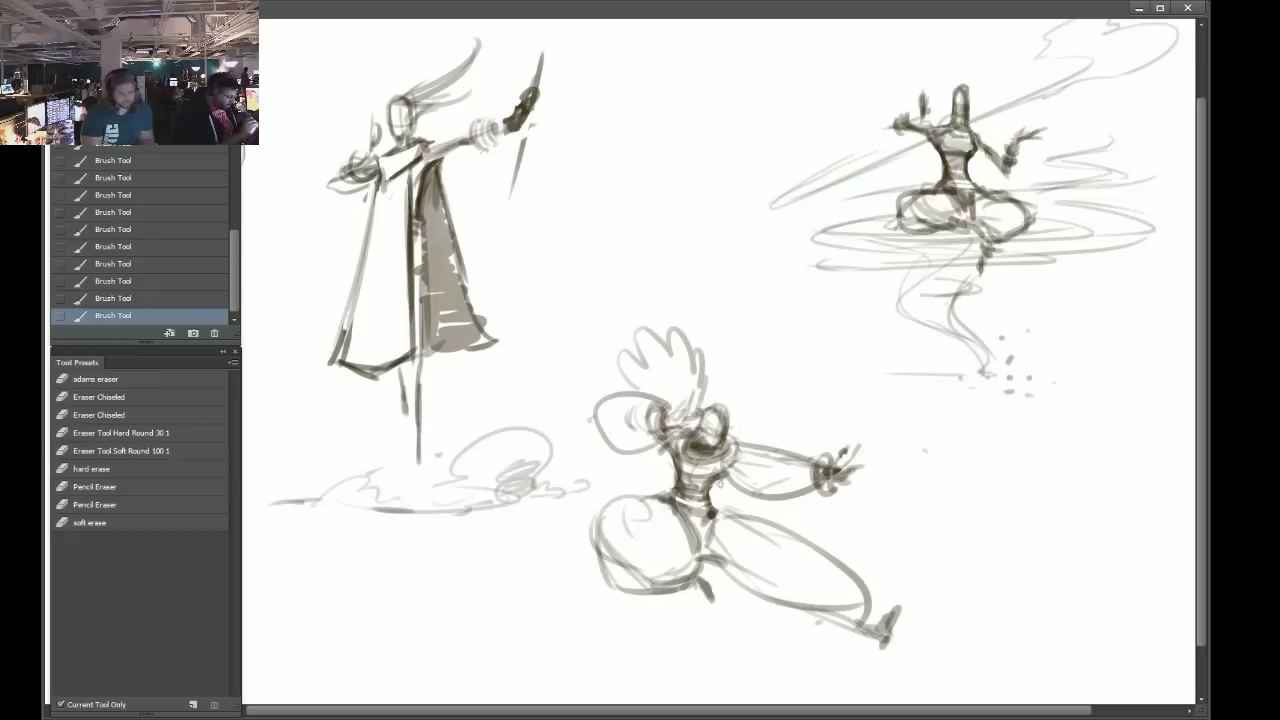
drag(712, 479, 726, 484)
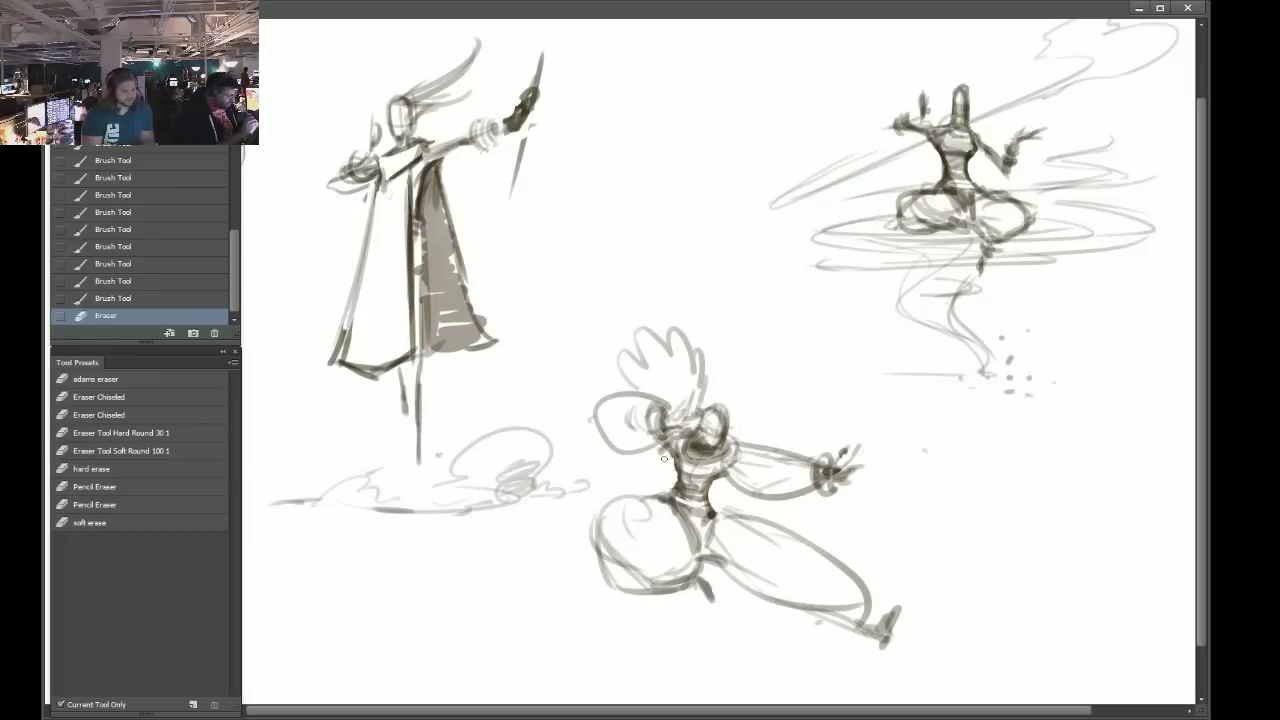
drag(663, 458, 662, 467)
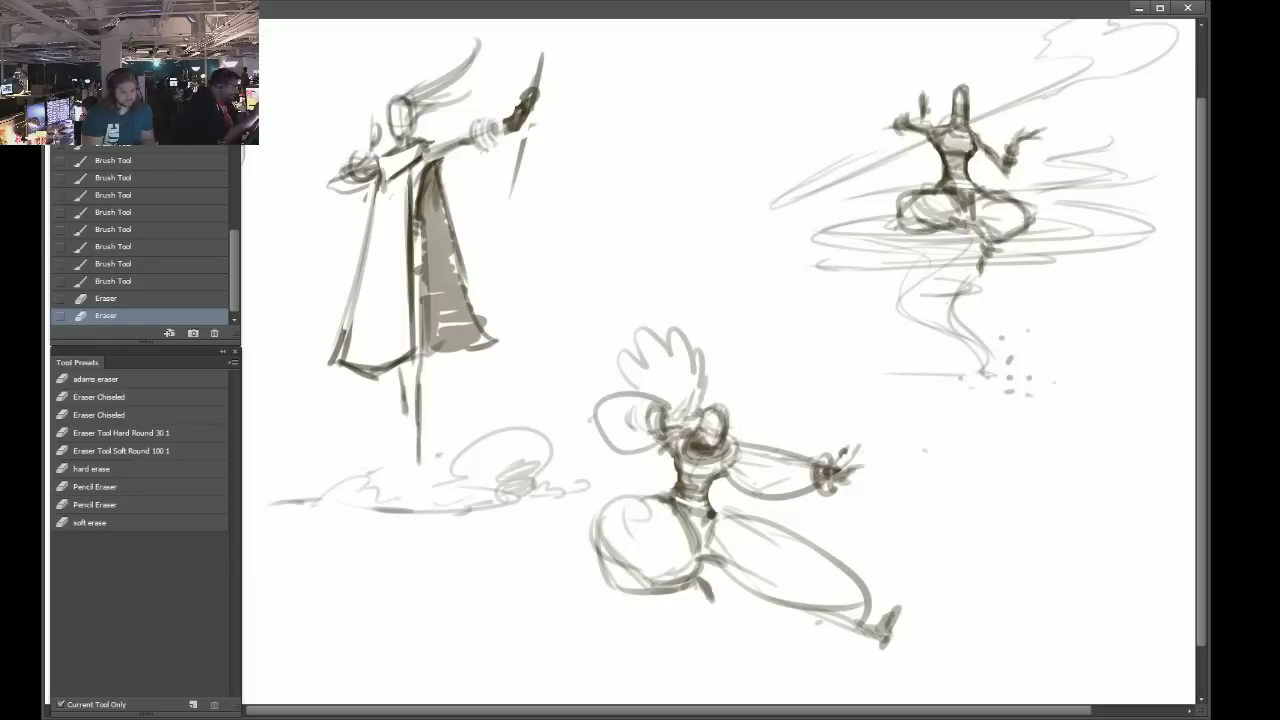
Sketch faint trailing strokes beneath the third figure's raised sleeve and darken the fingers of the outstretched hand.
key(b)
drag(716, 470, 634, 464)
drag(626, 466, 624, 476)
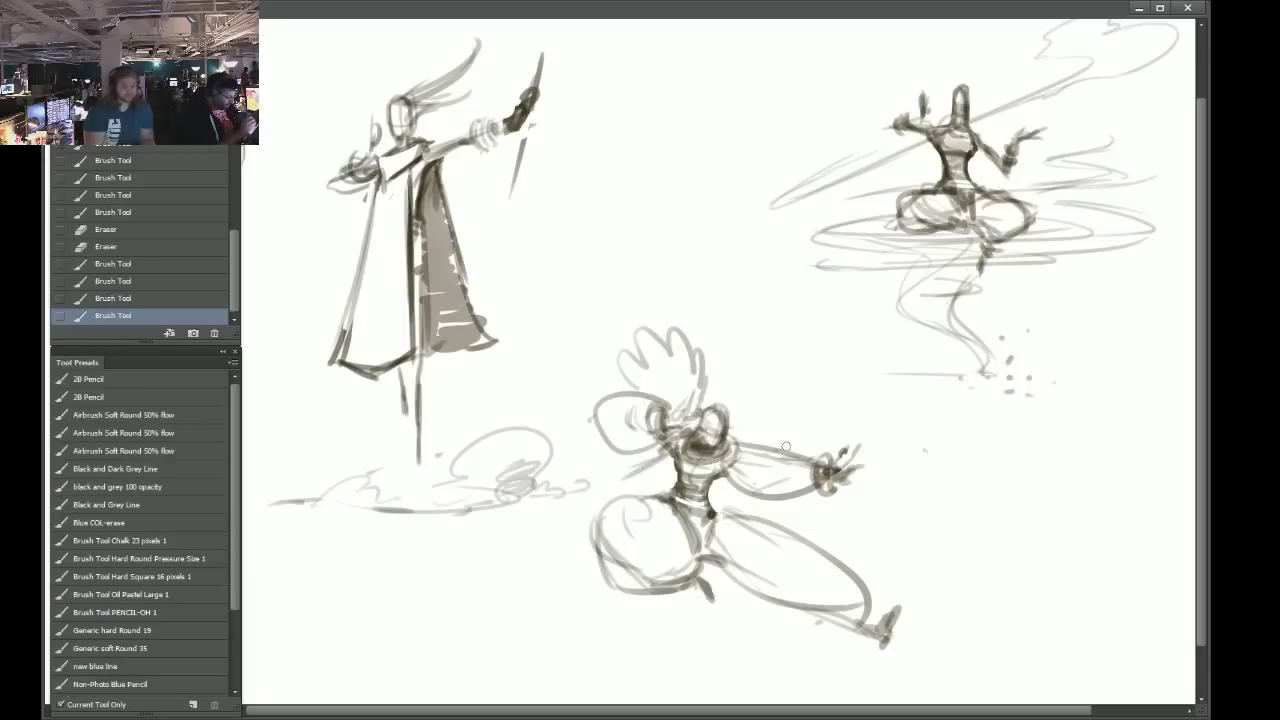
mouse_move(856, 472)
mouse_down()
mouse_move(838, 468)
mouse_move(856, 458)
mouse_up()
drag(855, 458, 845, 466)
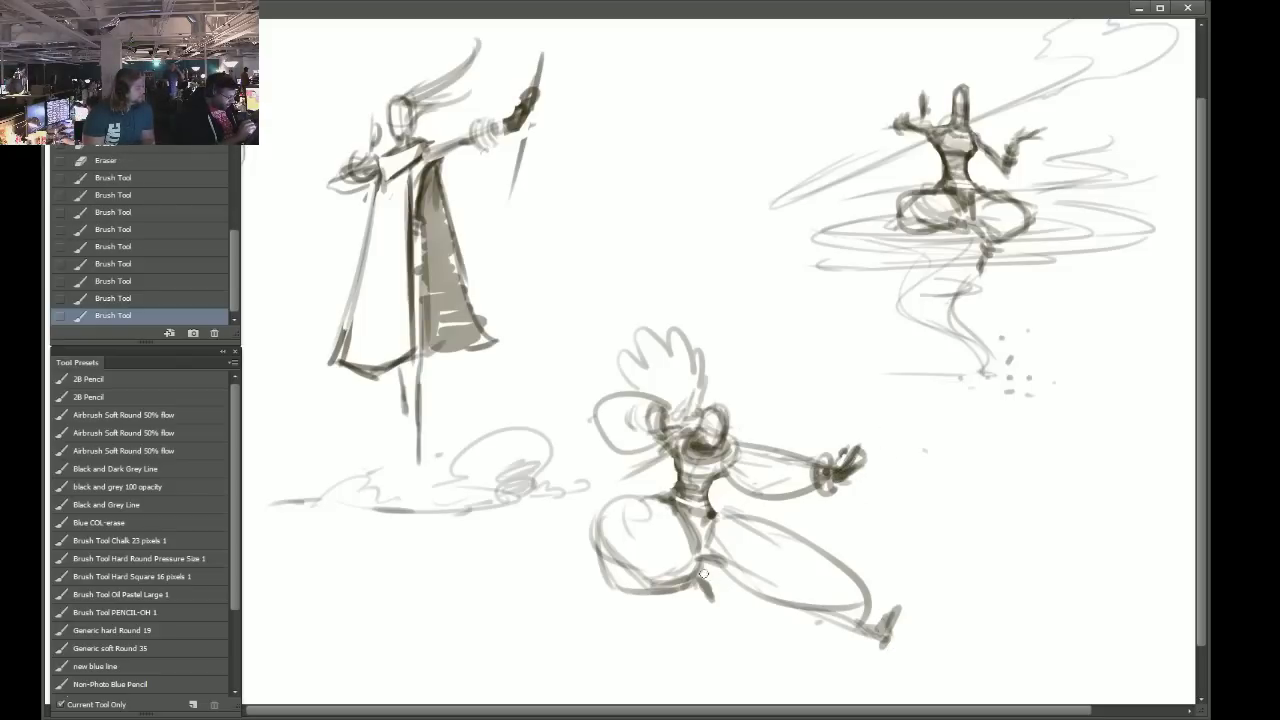
Strengthen the bent leg's foot and angular trouser outline, and darken the third figure's crotch and waistband lines.
drag(704, 575, 715, 602)
mouse_move(595, 530)
mouse_down()
mouse_move(617, 592)
mouse_move(697, 581)
mouse_move(704, 556)
mouse_move(629, 500)
mouse_move(675, 498)
mouse_up()
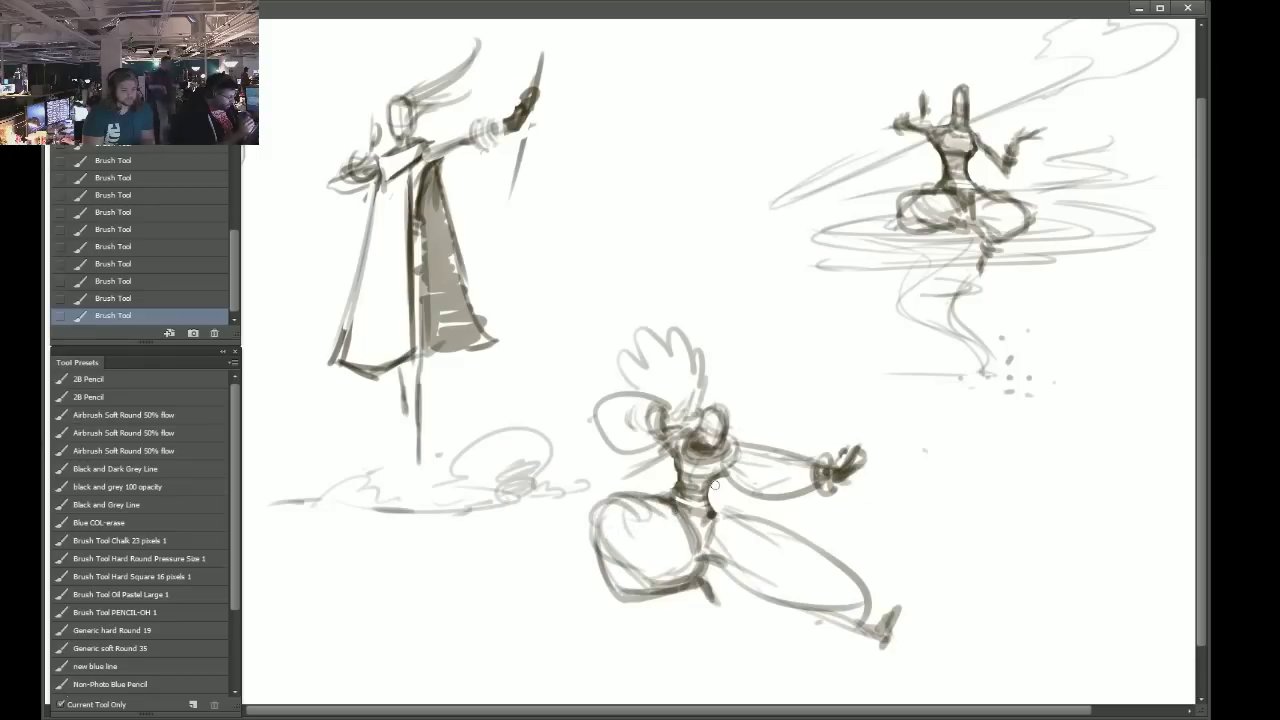
drag(702, 556, 734, 567)
drag(712, 513, 735, 527)
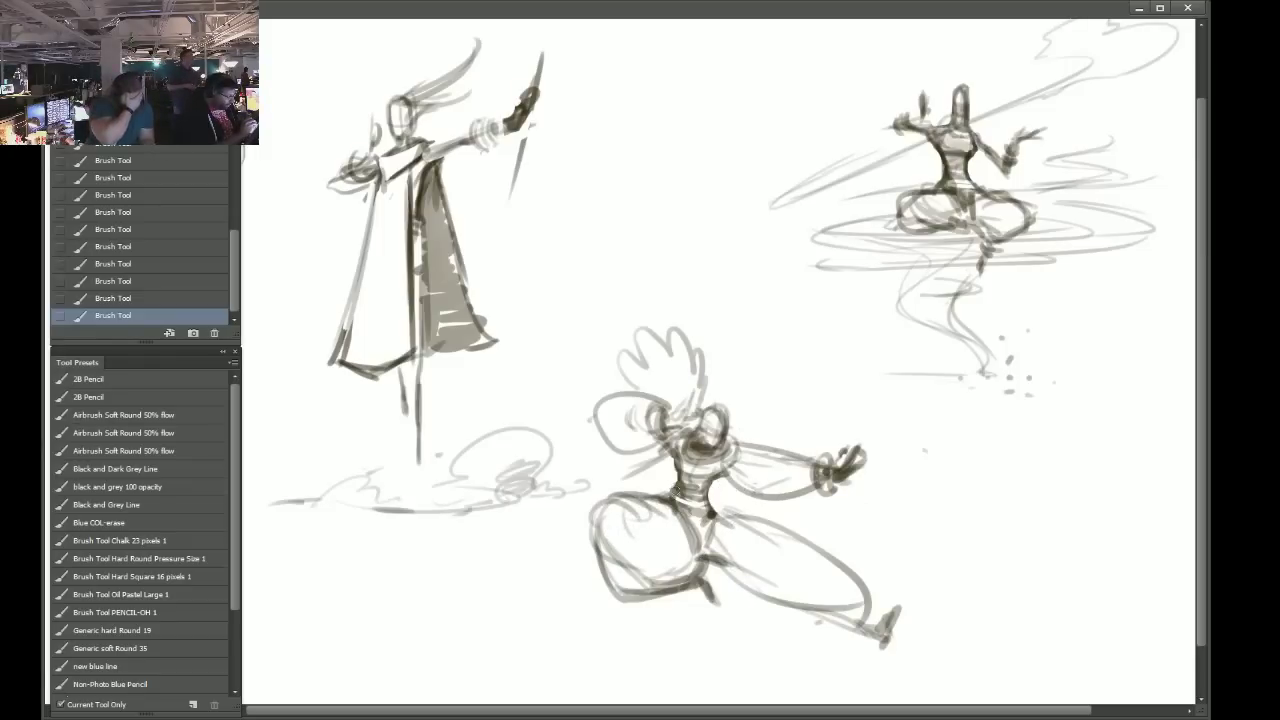
mouse_move(658, 500)
mouse_down()
mouse_move(678, 484)
mouse_move(724, 512)
mouse_move(692, 522)
mouse_up()
Draw a larger ring cuff around the outstretched wrist, shade the raised hand, and add ankle rings and shin strokes on the extended leg.
mouse_move(822, 458)
mouse_down()
mouse_move(829, 444)
mouse_move(822, 498)
mouse_up()
mouse_move(826, 436)
mouse_down()
mouse_move(818, 470)
mouse_move(834, 504)
mouse_up()
mouse_move(688, 393)
mouse_down()
mouse_move(676, 418)
mouse_move(670, 388)
mouse_move(660, 440)
mouse_move(685, 408)
mouse_up()
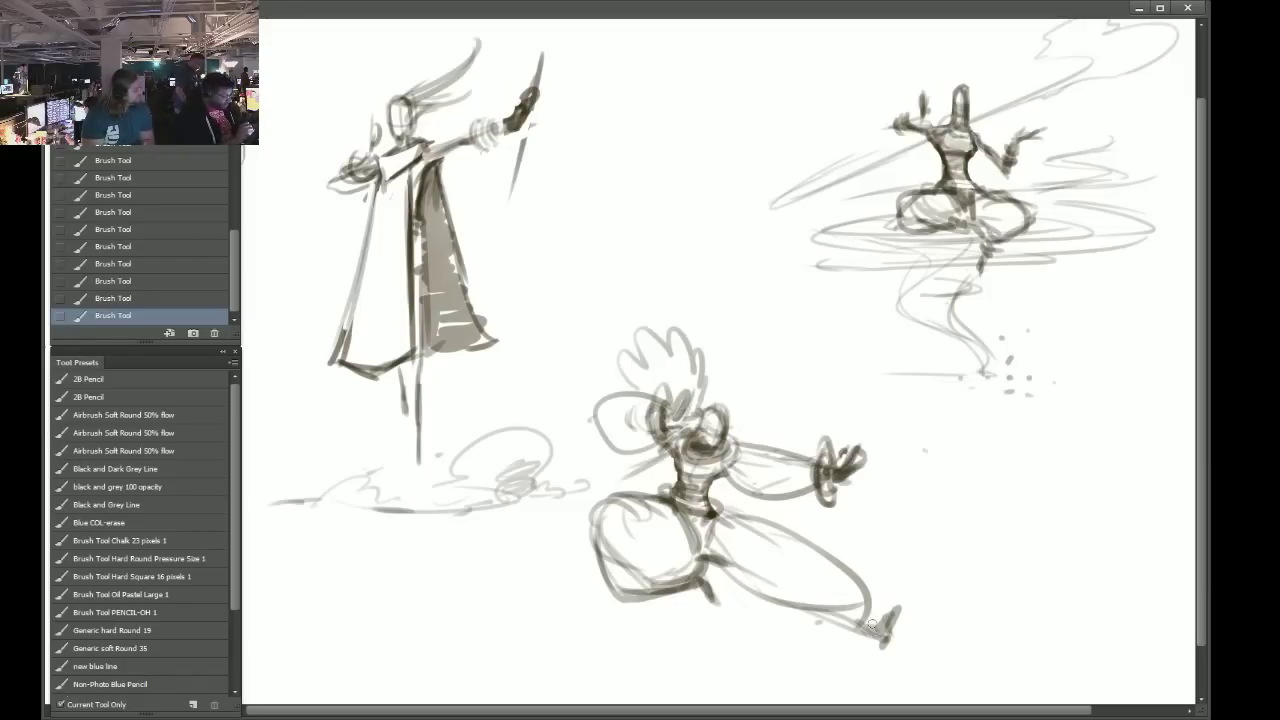
mouse_move(872, 618)
mouse_down()
mouse_move(866, 654)
mouse_move(876, 646)
mouse_move(876, 634)
mouse_move(858, 650)
mouse_up()
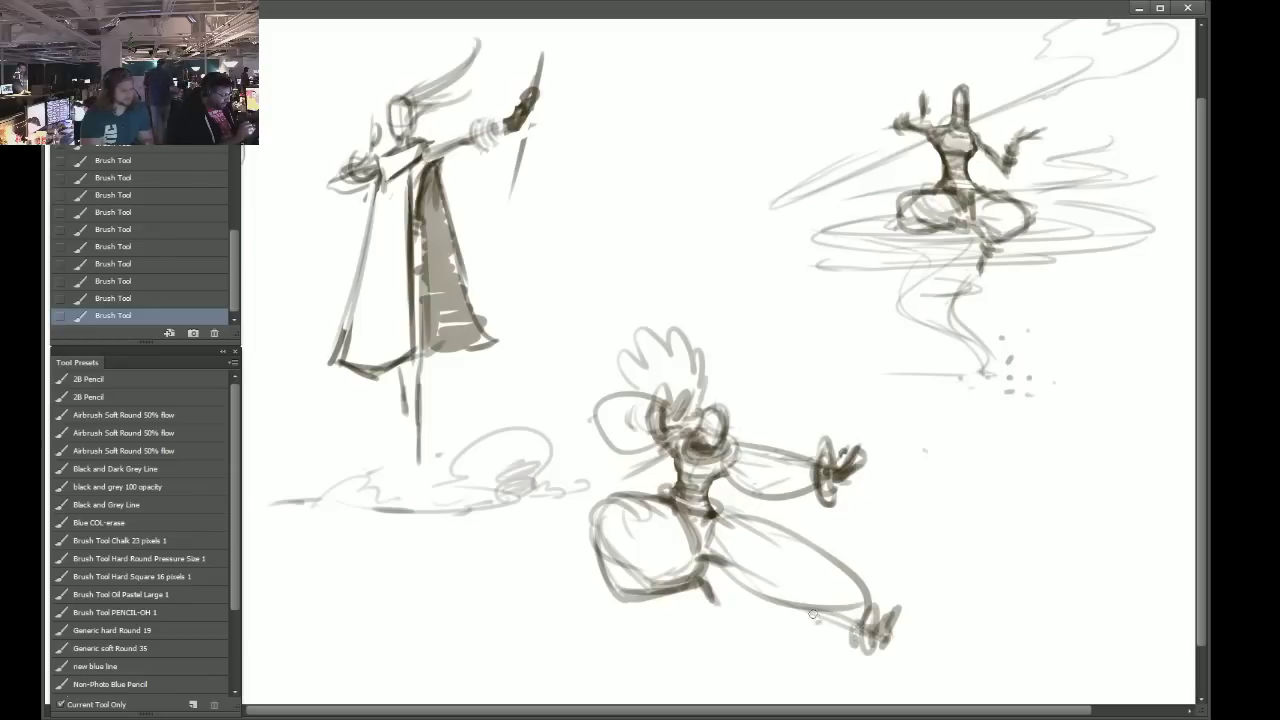
drag(812, 612, 854, 640)
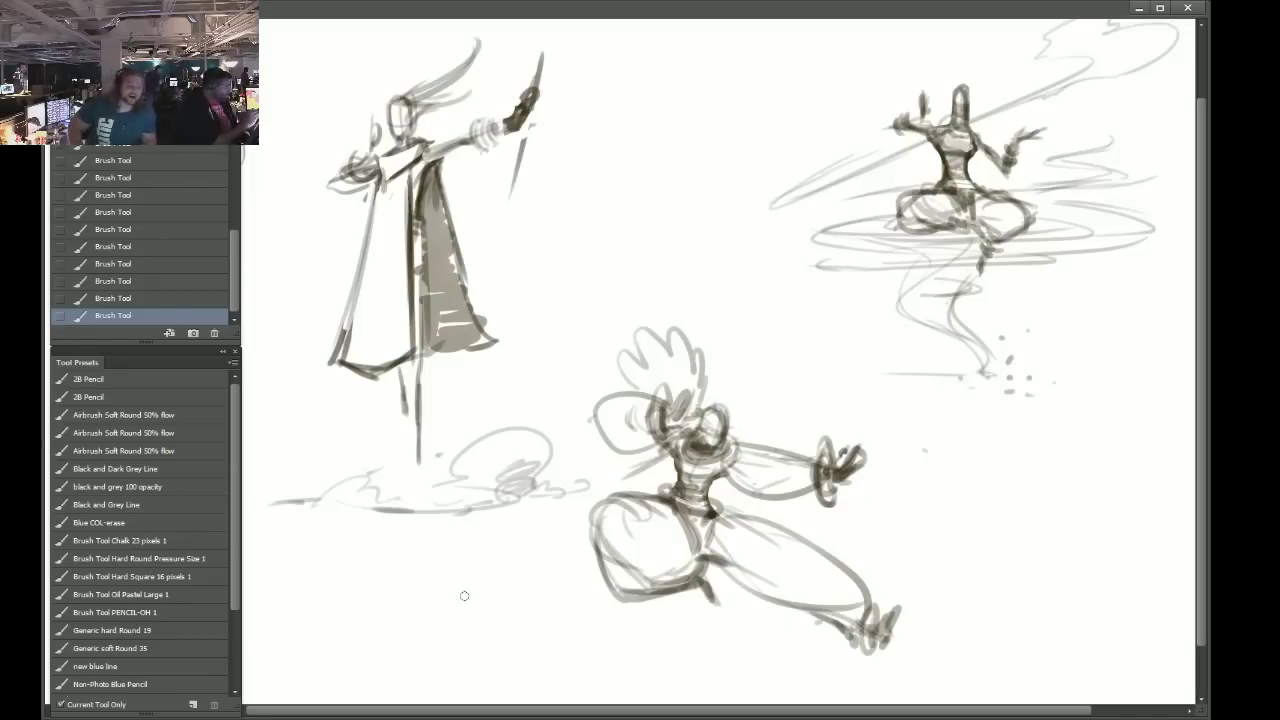
Lasso the whole lunging figure and move it slightly up and away from the standing figure's ground clouds.
key(l)
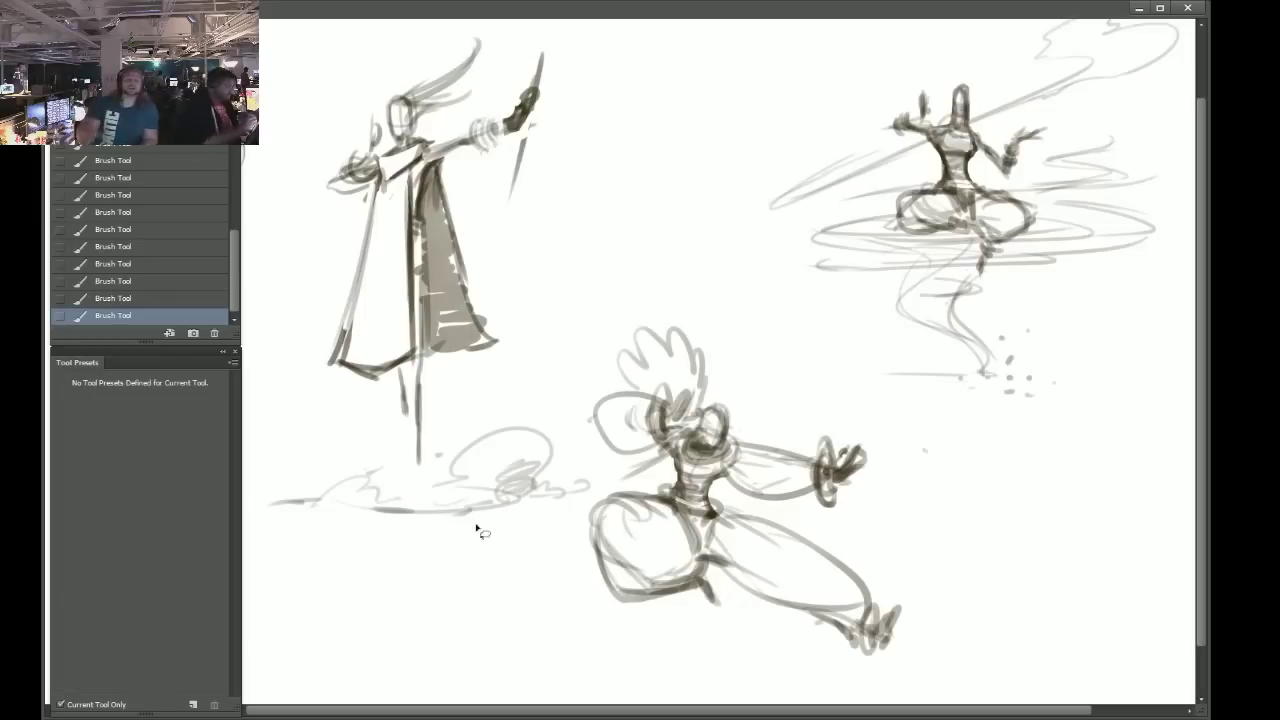
mouse_move(583, 535)
mouse_down()
mouse_move(588, 612)
mouse_move(838, 672)
mouse_move(952, 612)
mouse_move(888, 506)
mouse_move(874, 410)
mouse_move(761, 384)
mouse_move(650, 280)
mouse_move(570, 405)
mouse_move(601, 499)
mouse_up()
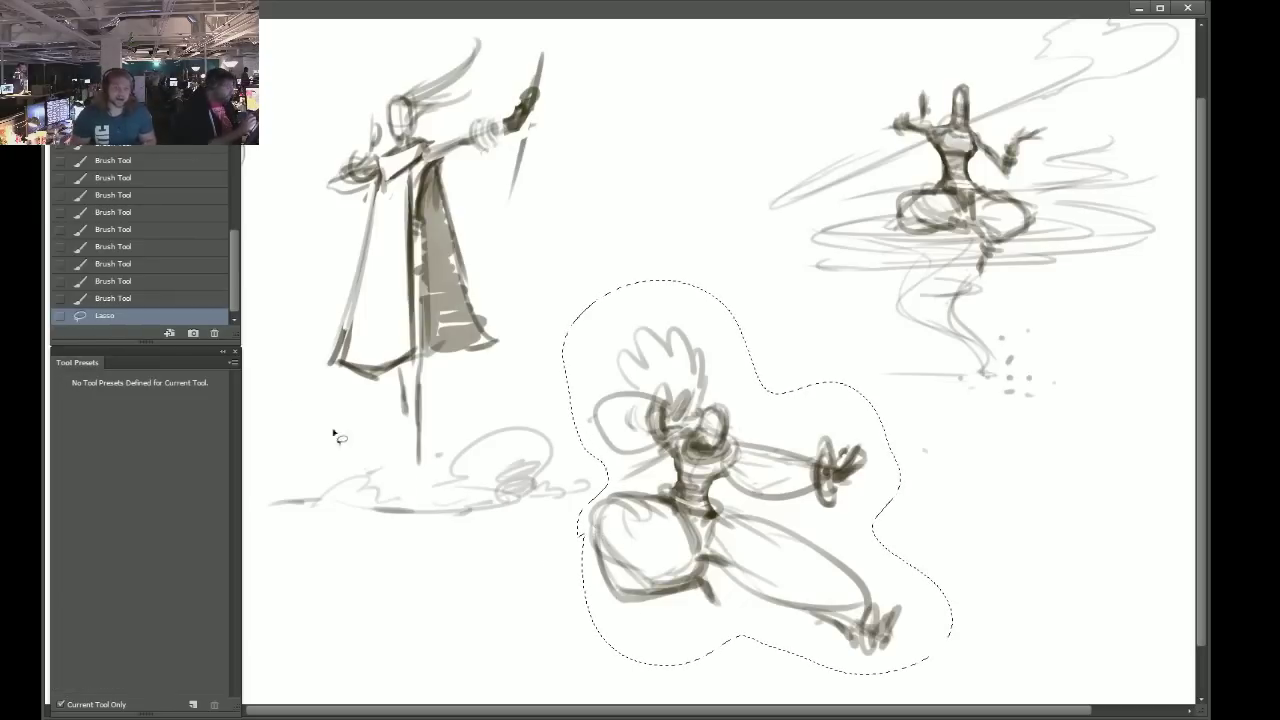
drag(722, 537, 752, 499)
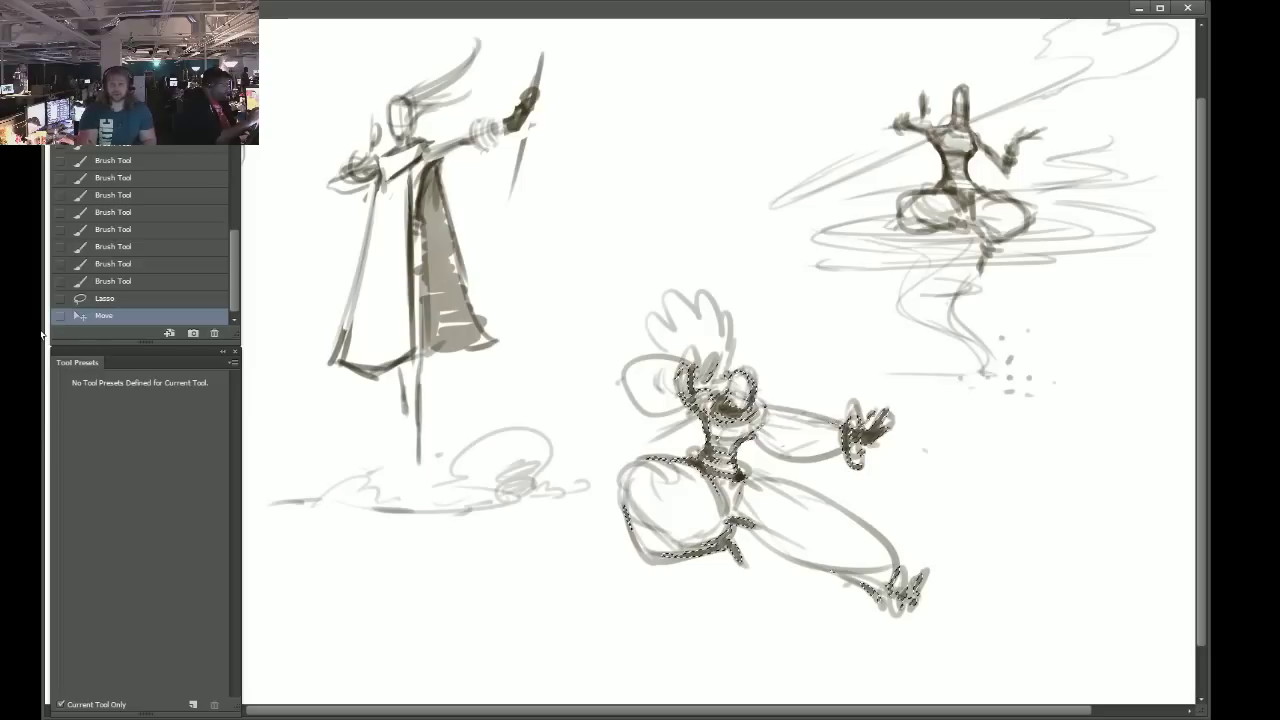
Rotate the lunging figure slightly clockwise with Free Transform, lower it a little, and deselect it.
click(88, 2)
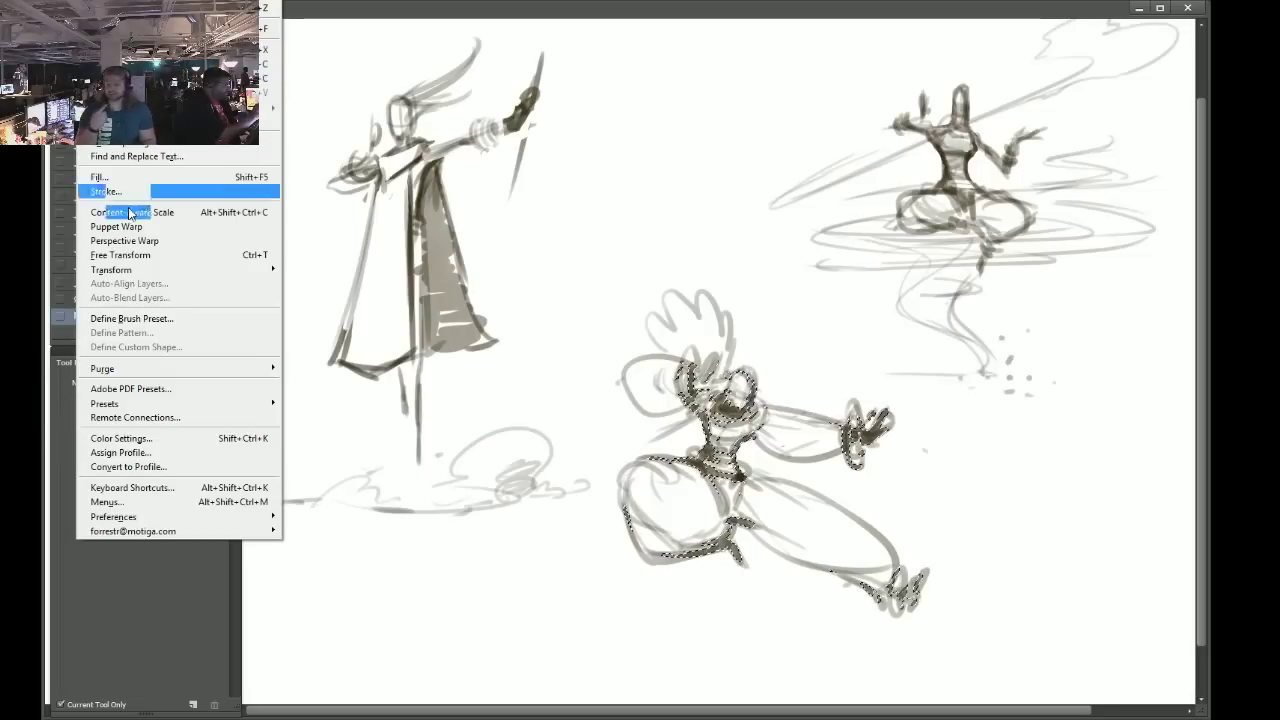
click(125, 255)
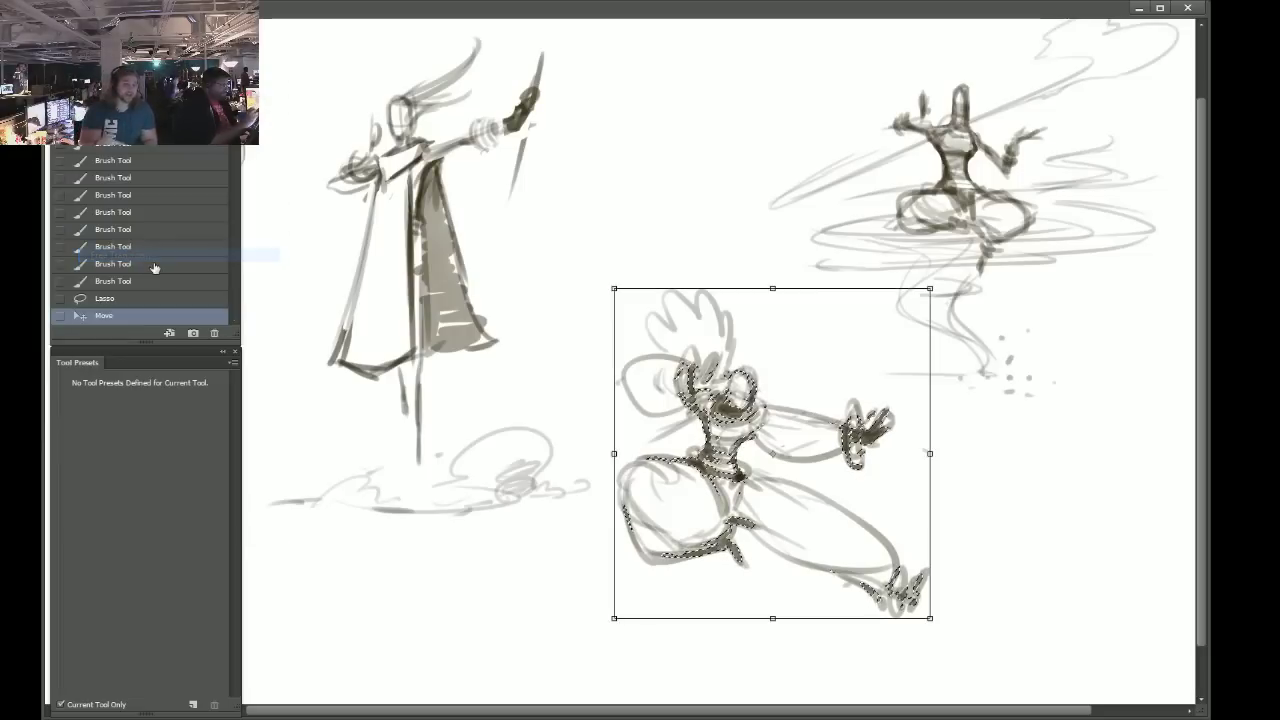
drag(1023, 586, 1000, 624)
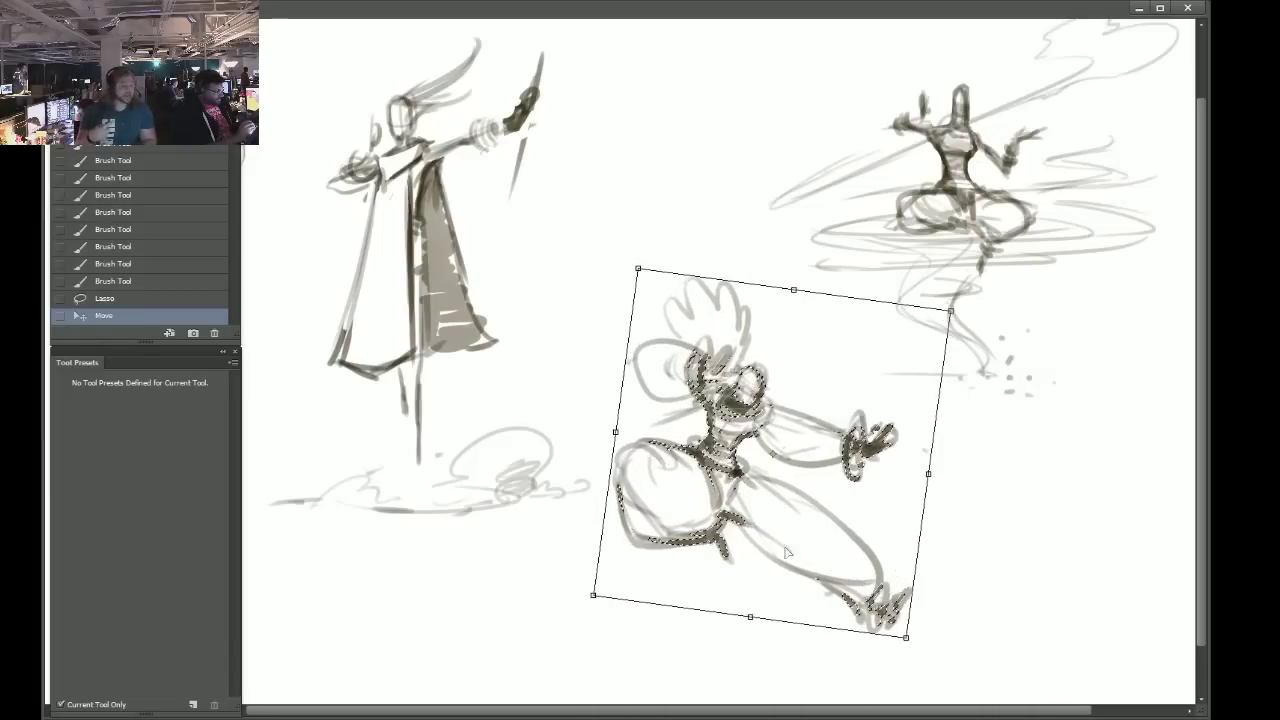
mouse_move(811, 524)
mouse_down()
mouse_move(795, 542)
mouse_move(807, 545)
mouse_up()
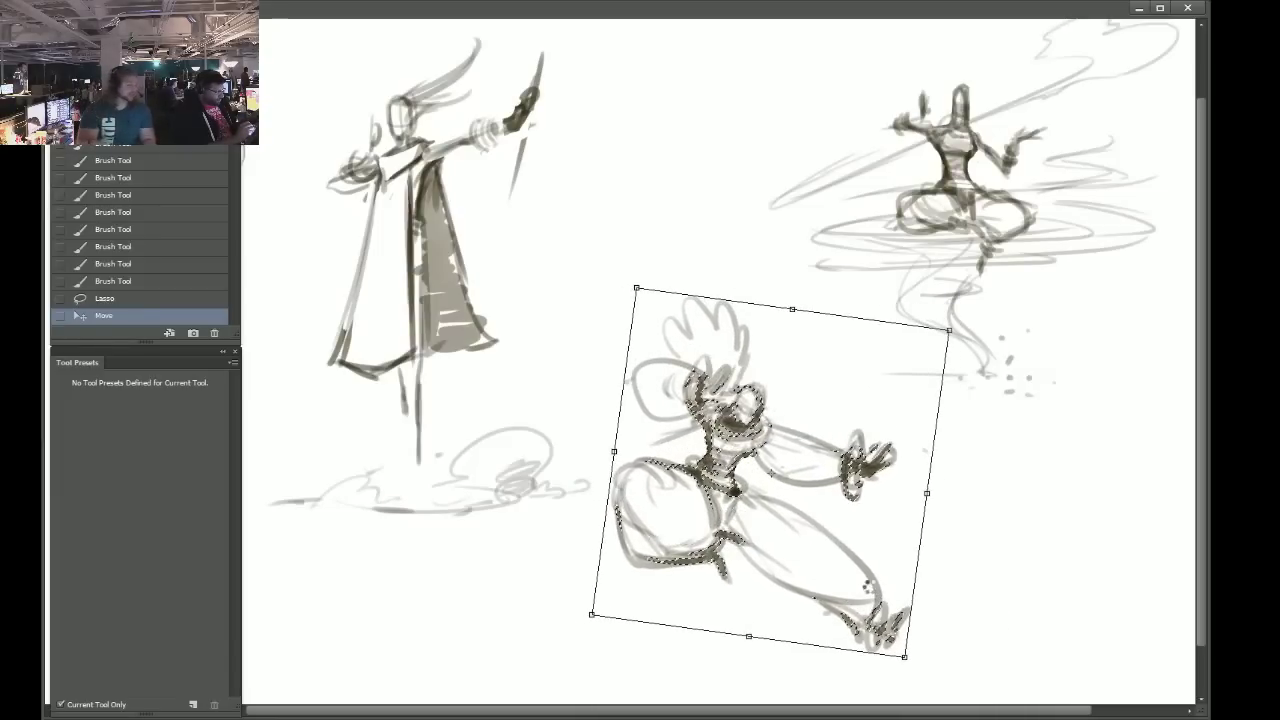
key(Return)
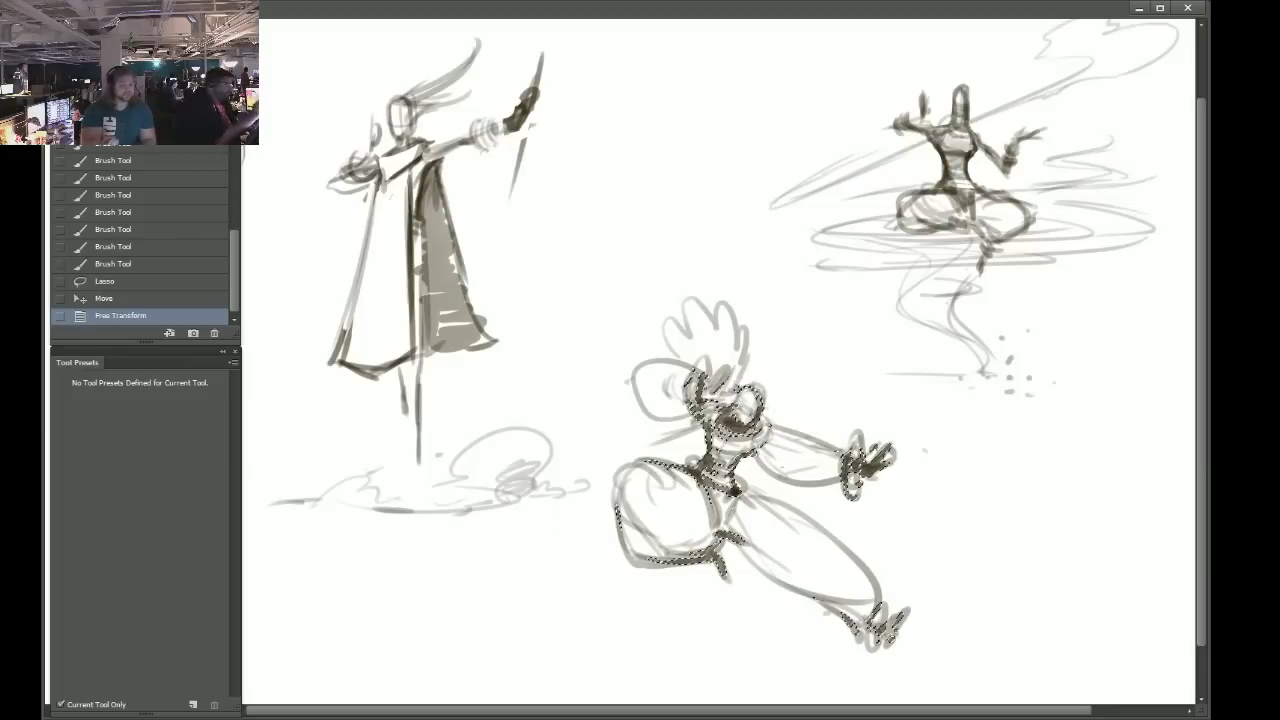
key(ctrl+d)
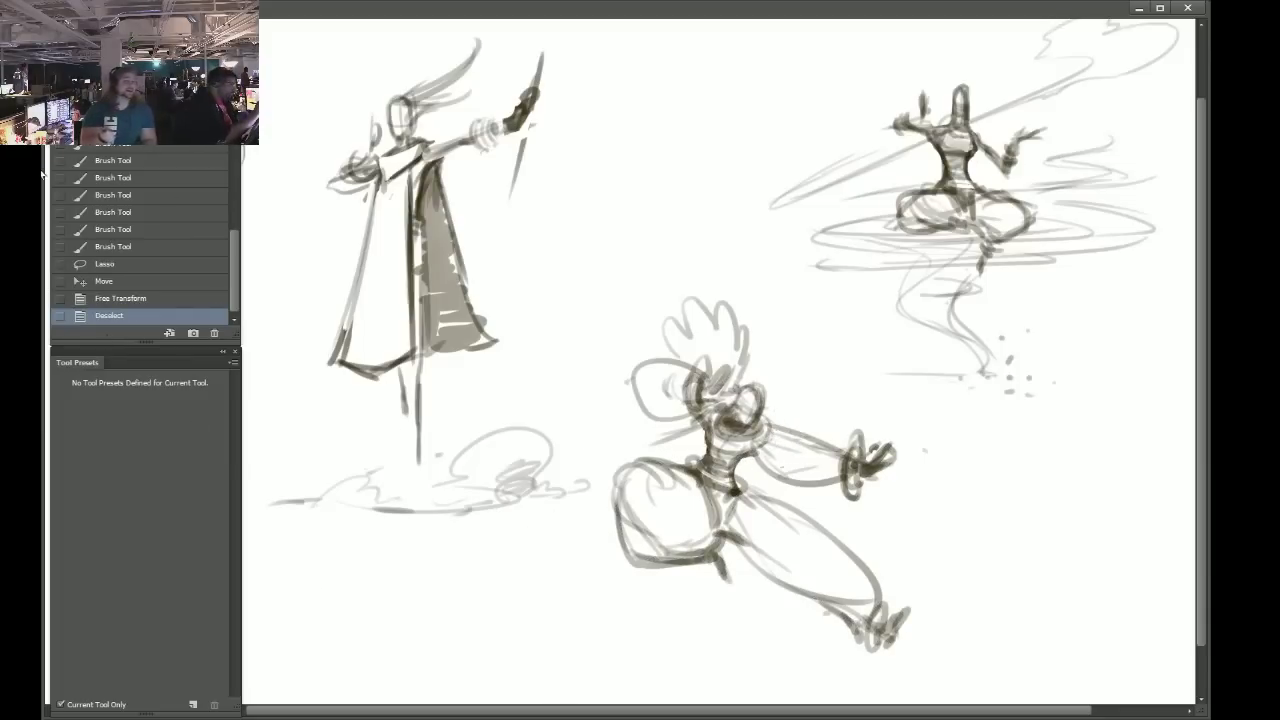
Darken the lunging figure's head with the Brush and fill the large raised hand with flat grey shading.
key(b)
mouse_move(762, 430)
mouse_down()
mouse_move(786, 424)
mouse_move(743, 393)
mouse_move(754, 398)
mouse_up()
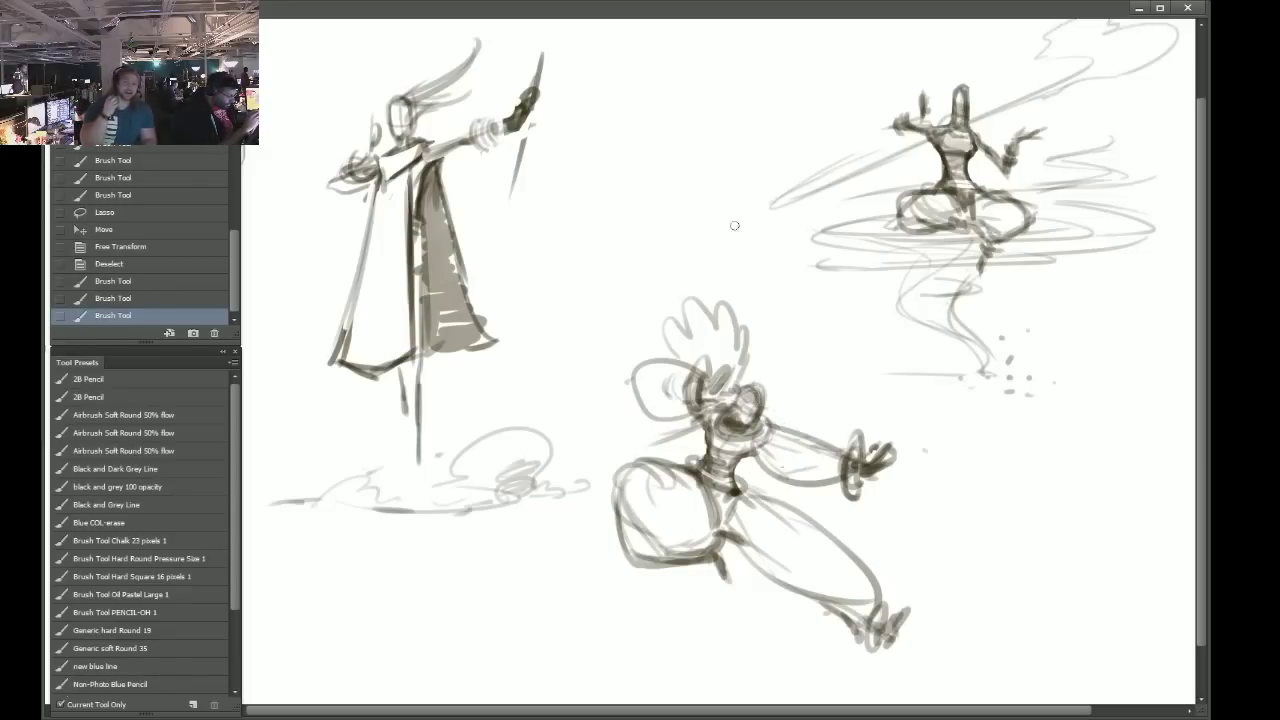
drag(680, 357, 677, 351)
drag(679, 352, 686, 348)
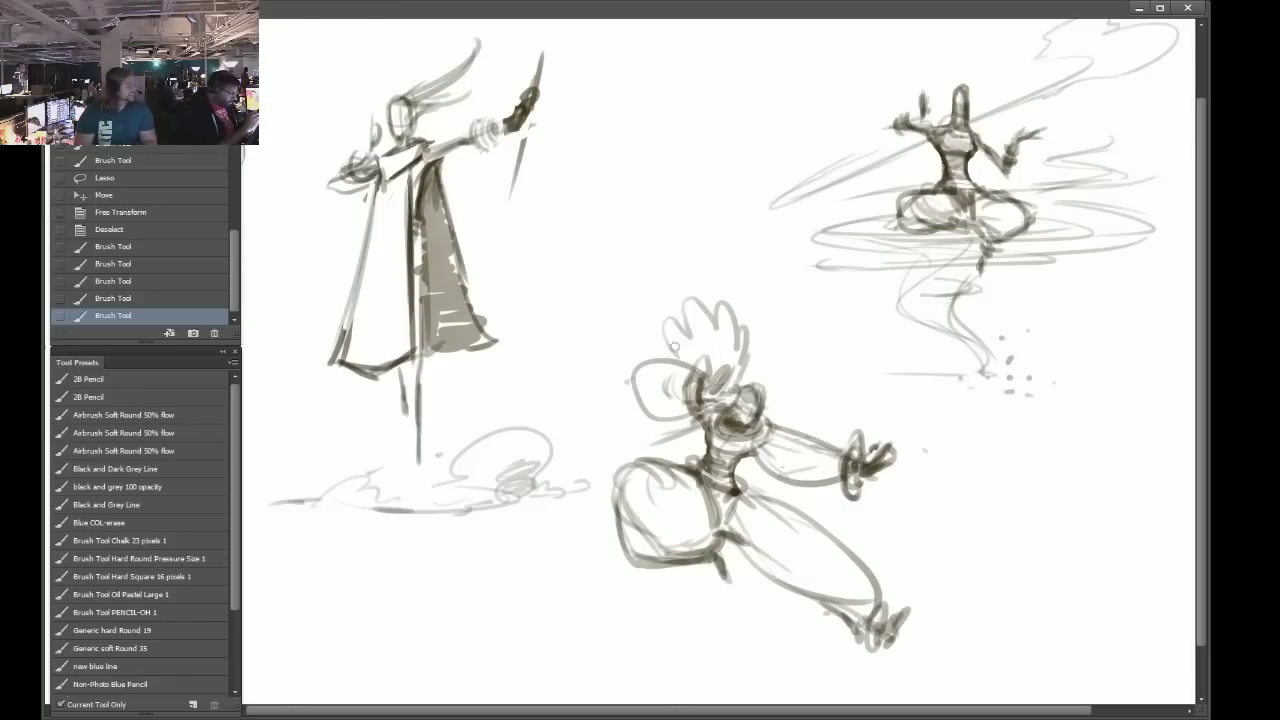
mouse_move(675, 346)
mouse_down()
mouse_move(666, 328)
mouse_move(688, 336)
mouse_up()
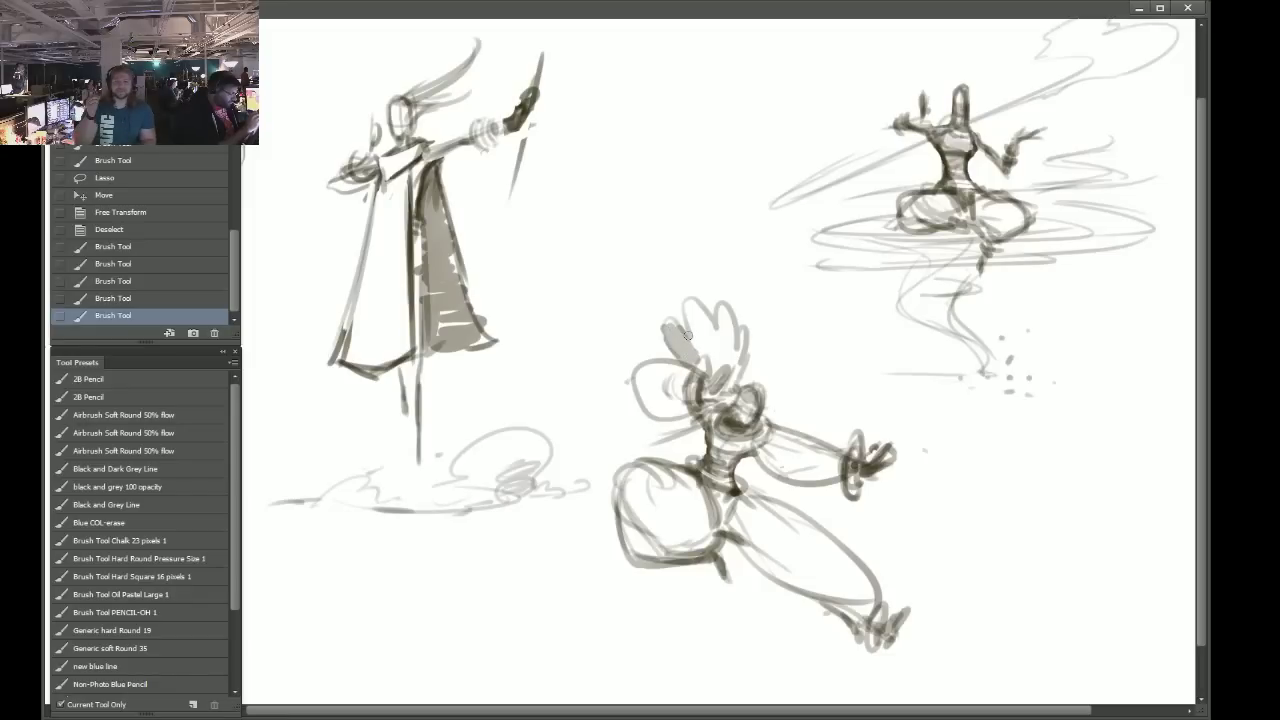
drag(687, 335, 715, 330)
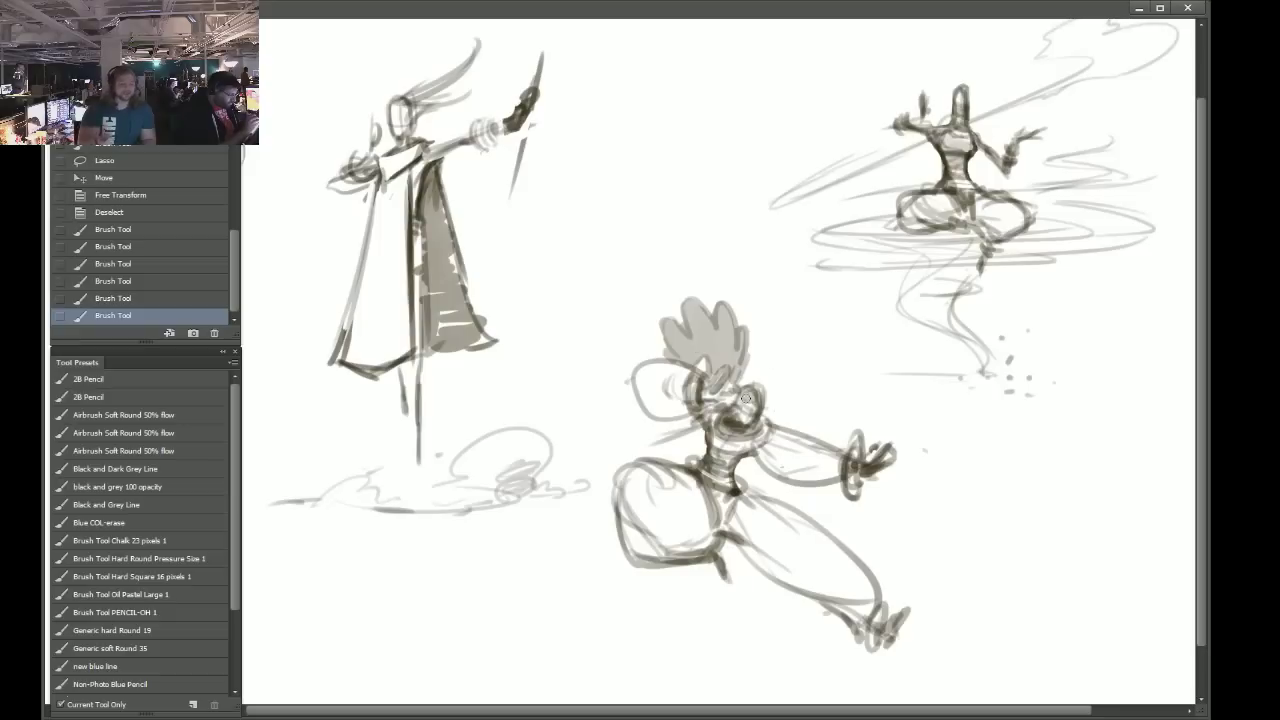
drag(742, 392, 763, 397)
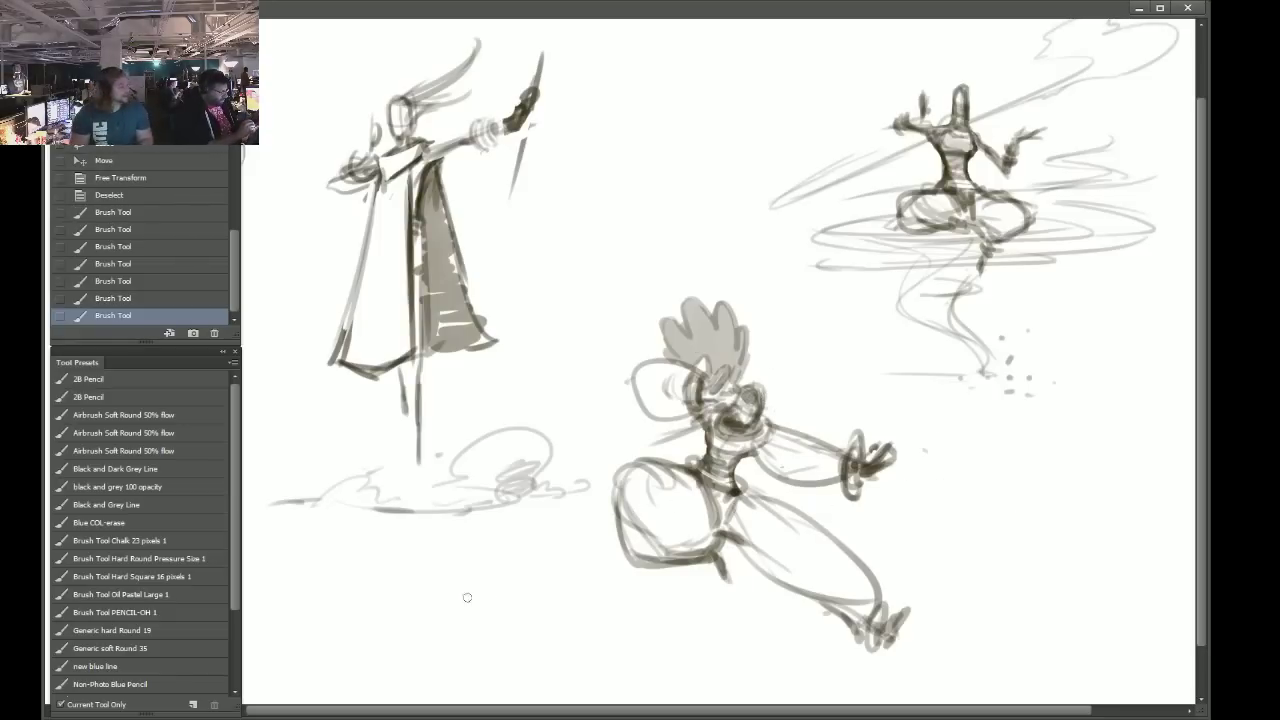
drag(378, 604, 998, 533)
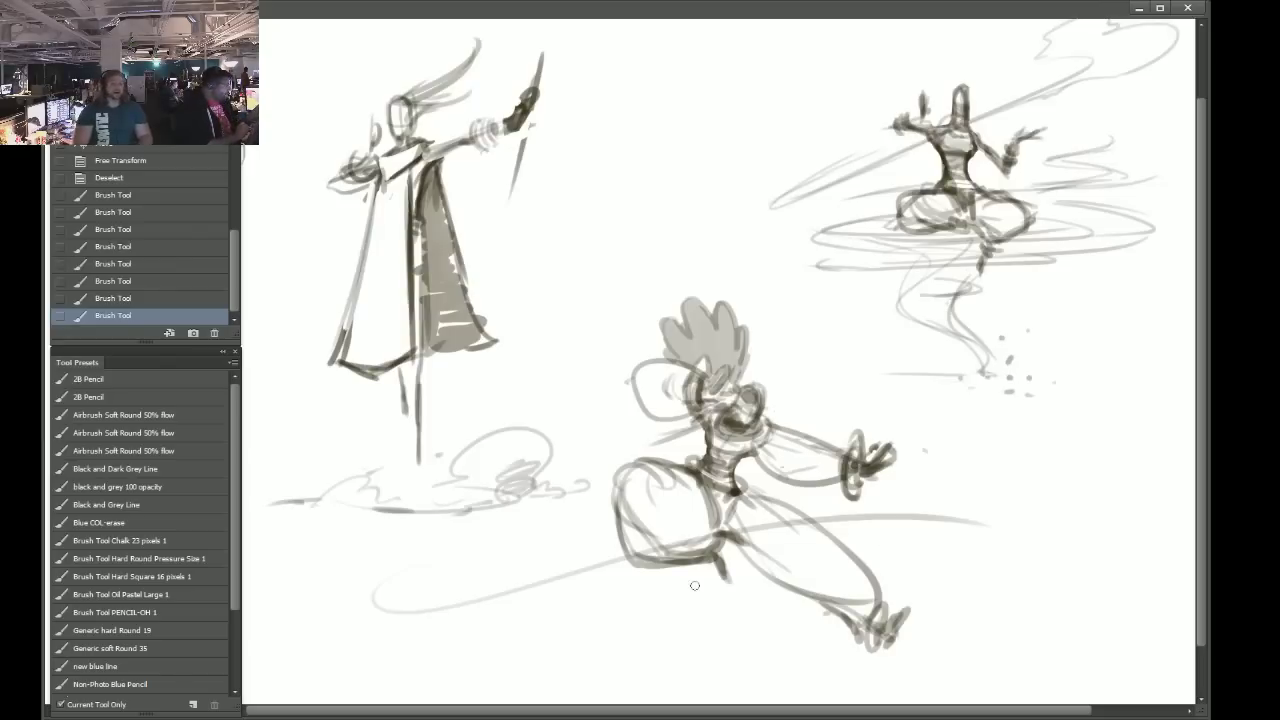
key(ctrl+z)
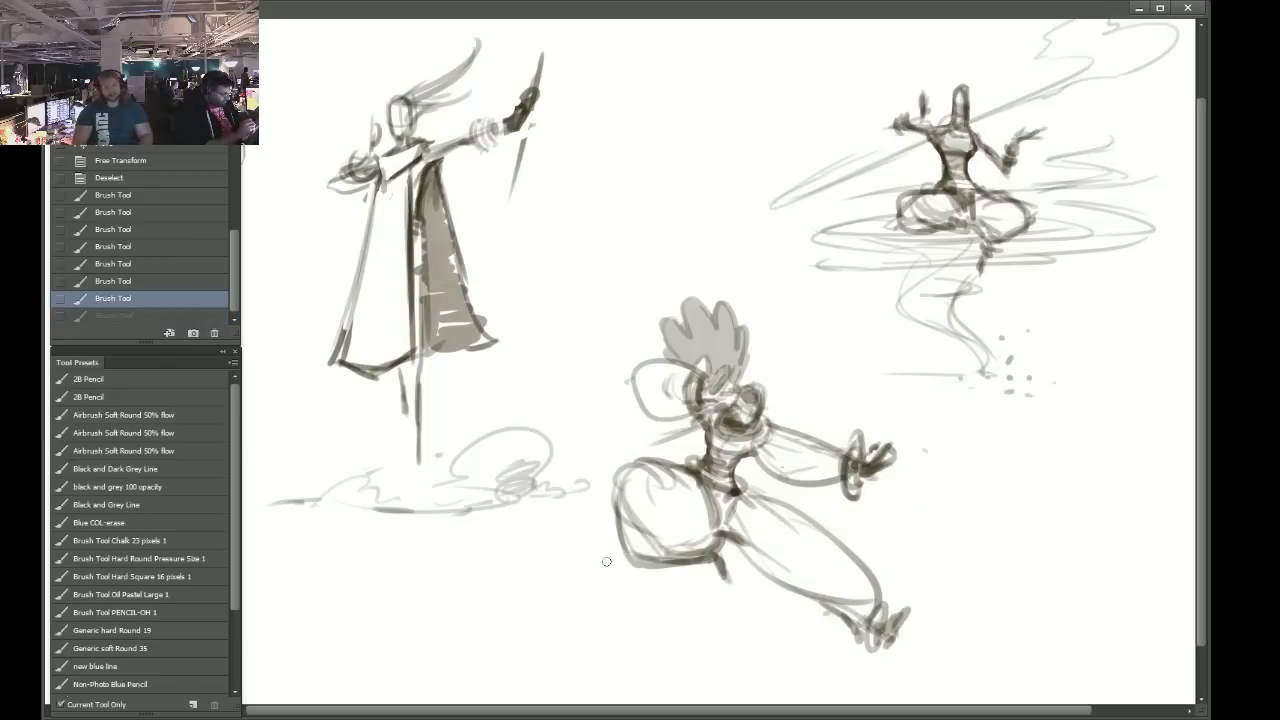
mouse_move(497, 515)
mouse_down()
mouse_move(1010, 552)
mouse_move(962, 536)
mouse_up()
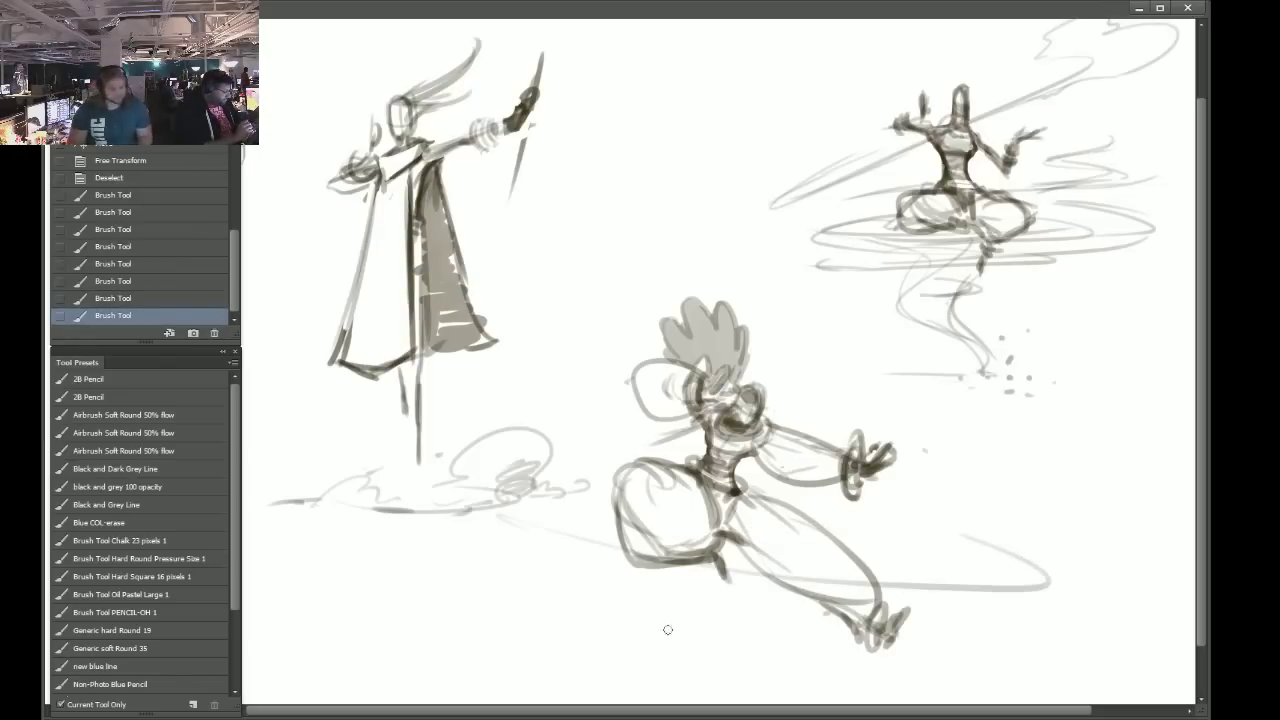
key(ctrl+z)
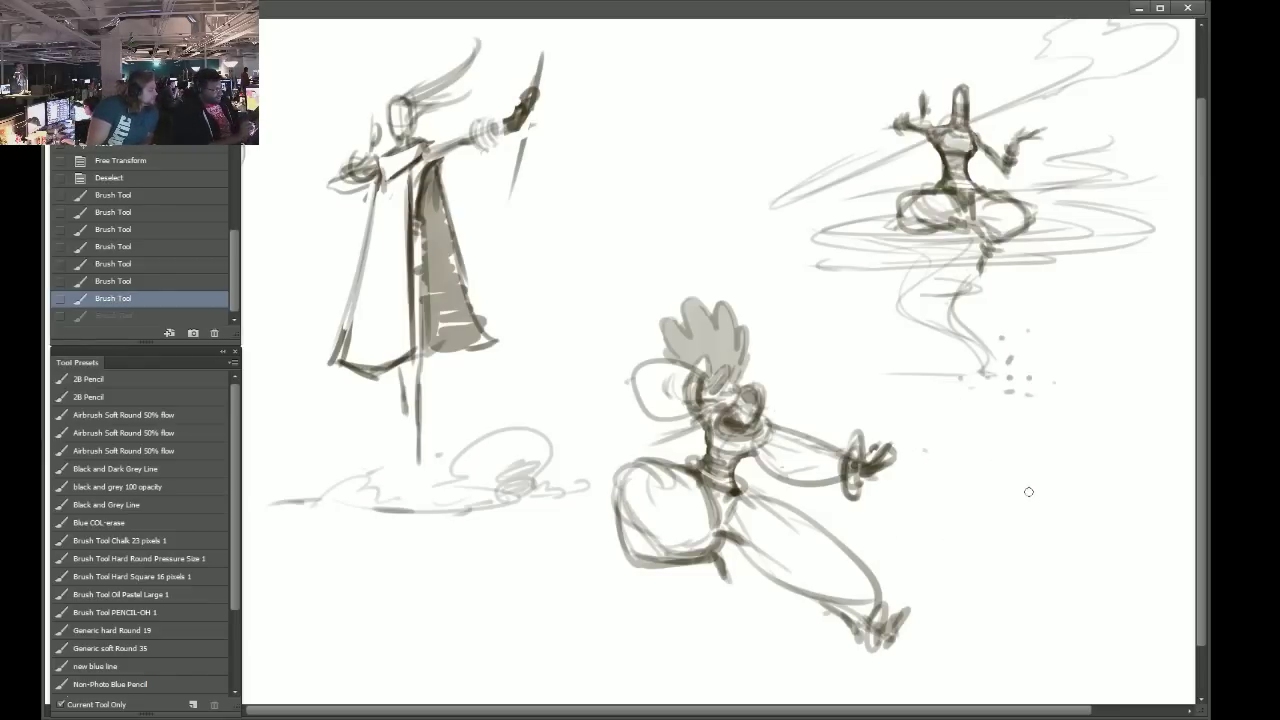
Extend the toes of the outstretched foot and sweep long looping wind strokes around the lunging figure's outstretched arm and leg.
drag(905, 622, 912, 610)
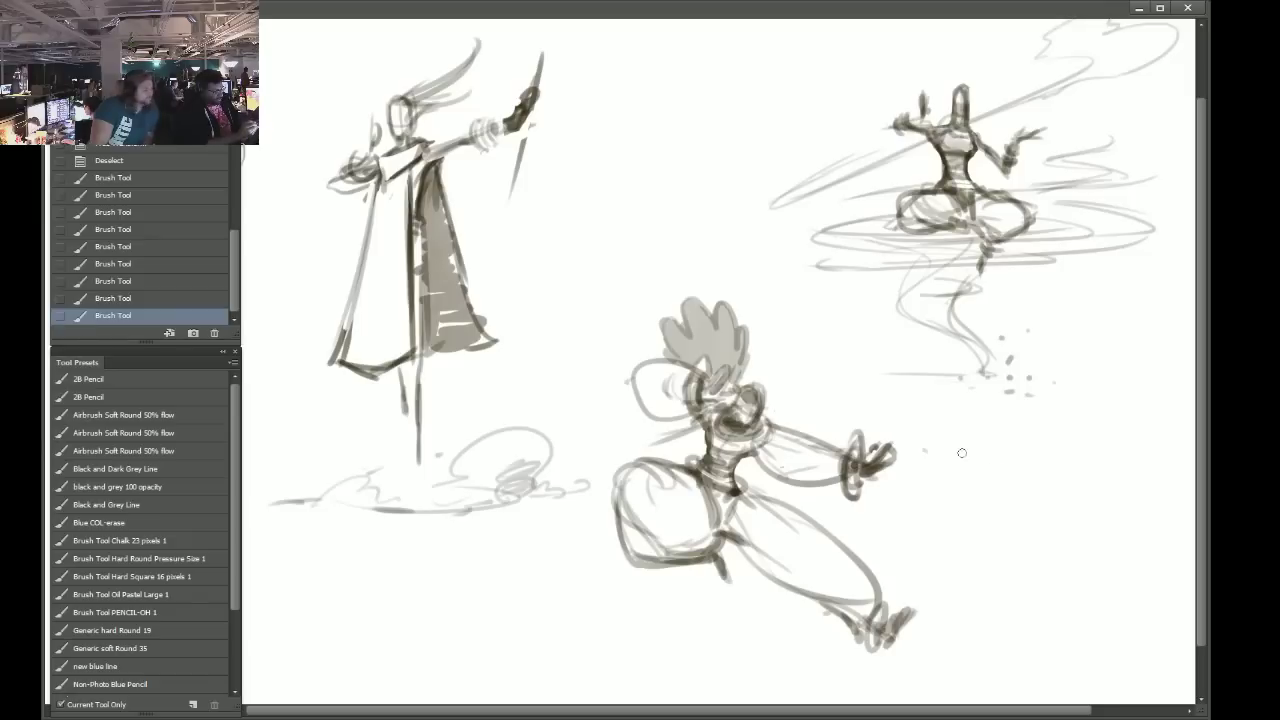
drag(842, 412, 955, 543)
mouse_move(870, 428)
mouse_down()
mouse_move(1070, 564)
mouse_move(817, 511)
mouse_up()
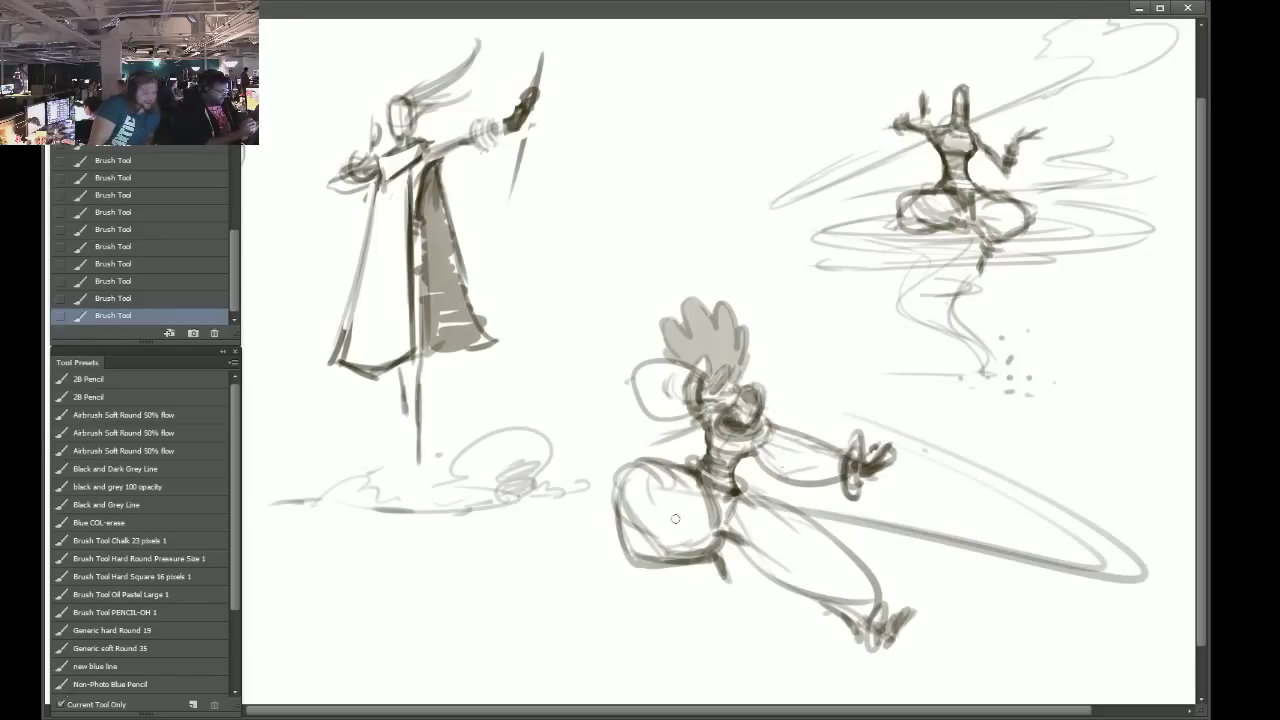
drag(990, 430, 910, 461)
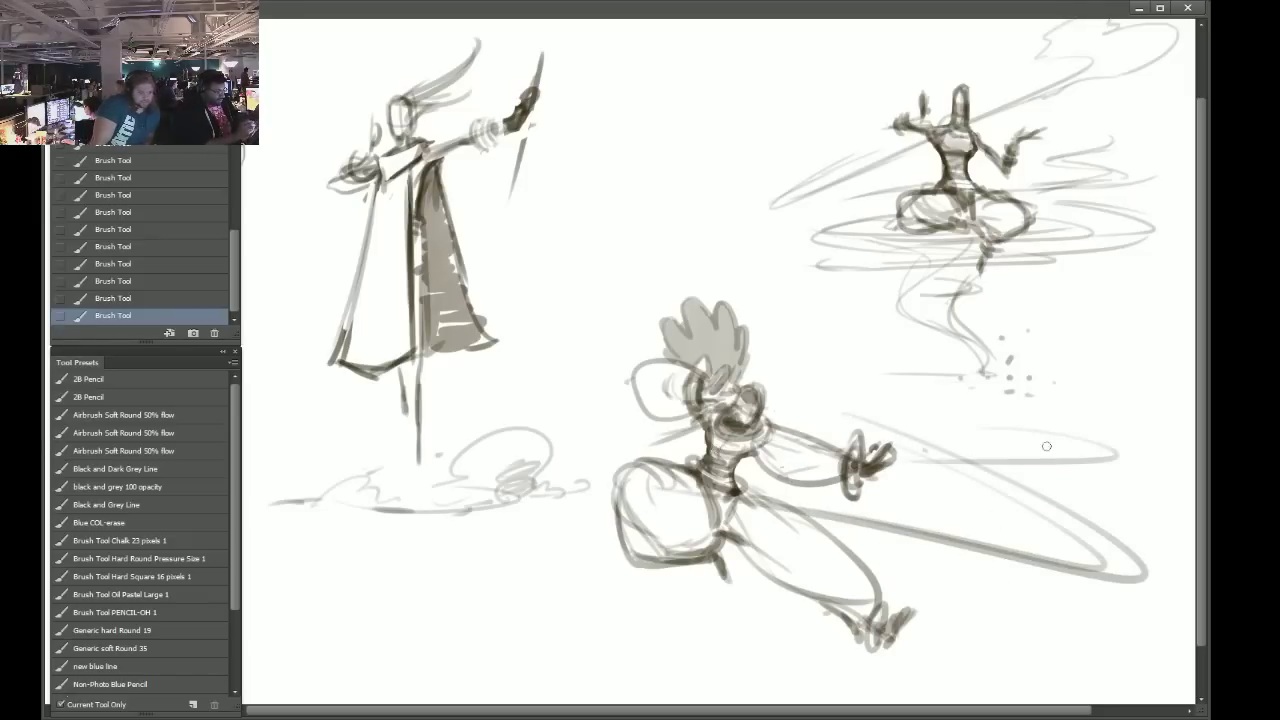
drag(1069, 458, 974, 461)
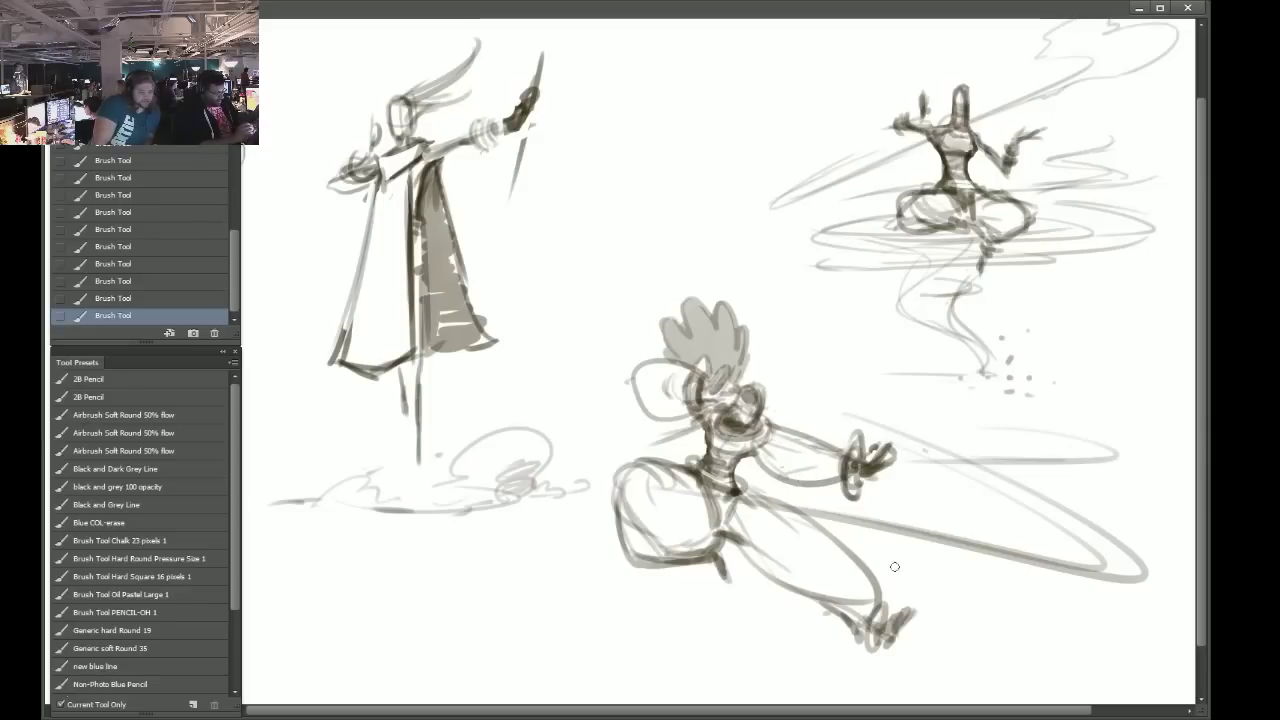
Add faint wind streaks across the extended leg and small grey puffs beside the standing and lunging figures.
drag(896, 565, 979, 603)
drag(896, 560, 1008, 621)
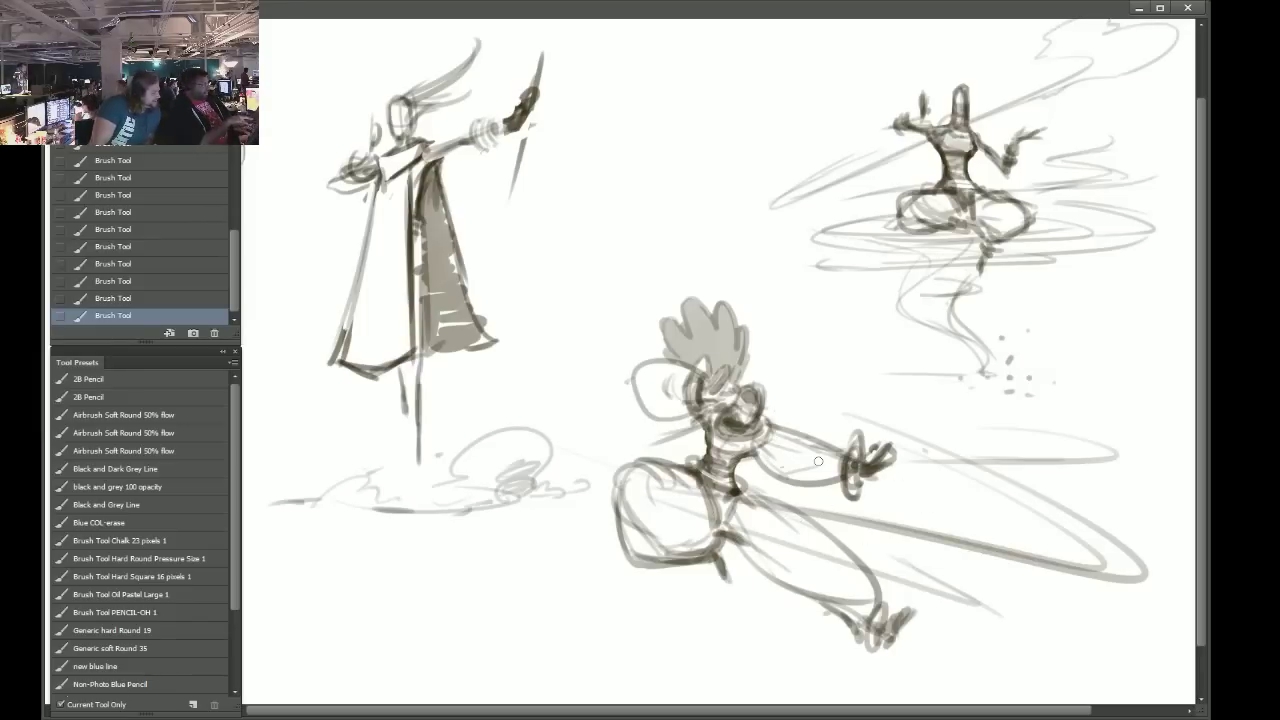
mouse_move(339, 80)
mouse_down()
mouse_move(329, 87)
mouse_move(352, 78)
mouse_up()
drag(611, 320, 622, 316)
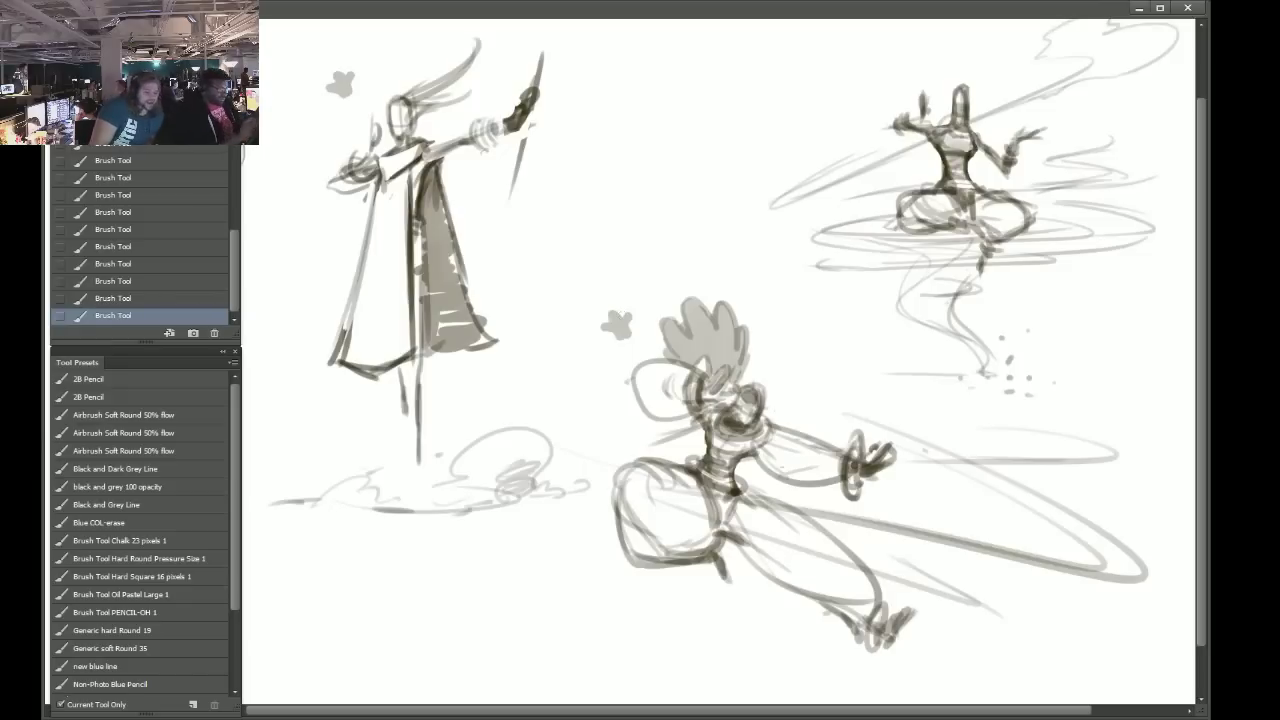
Clear the pose sketches from view, add a new layer for a fresh sketch, and save the document.
key(Delete)
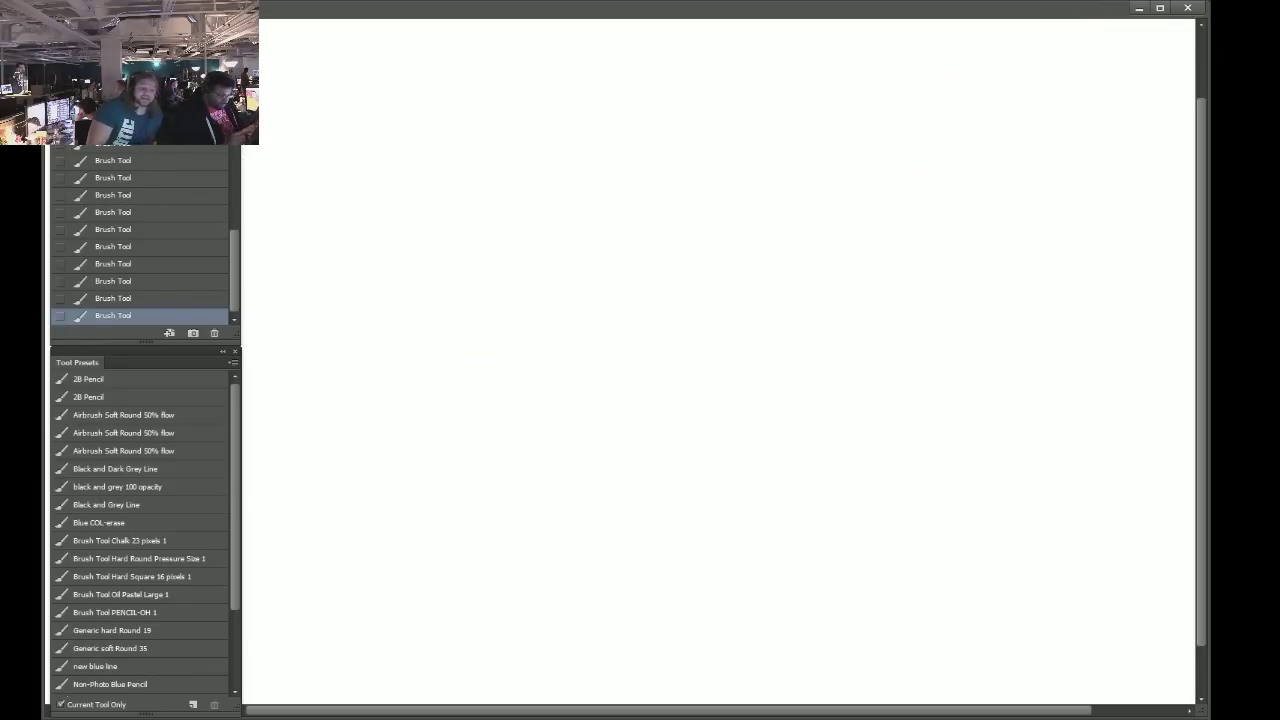
key(ctrl+alt+shift+n)
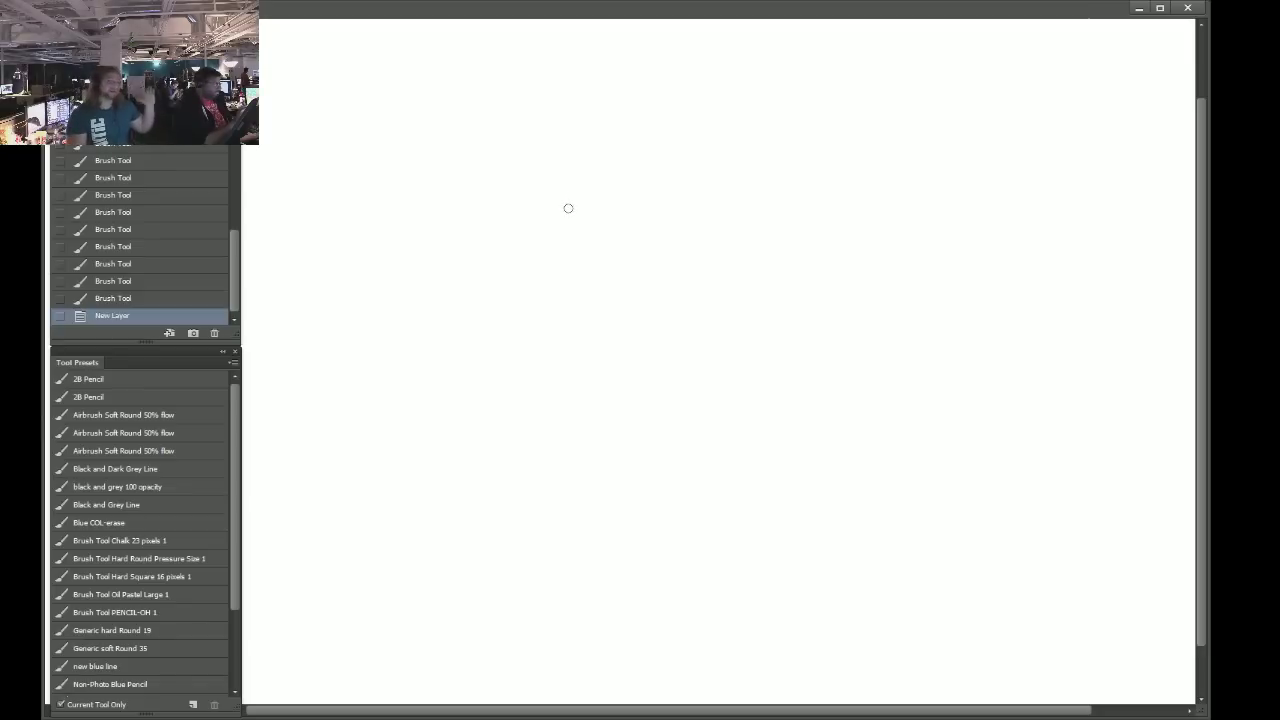
click(60, 8)
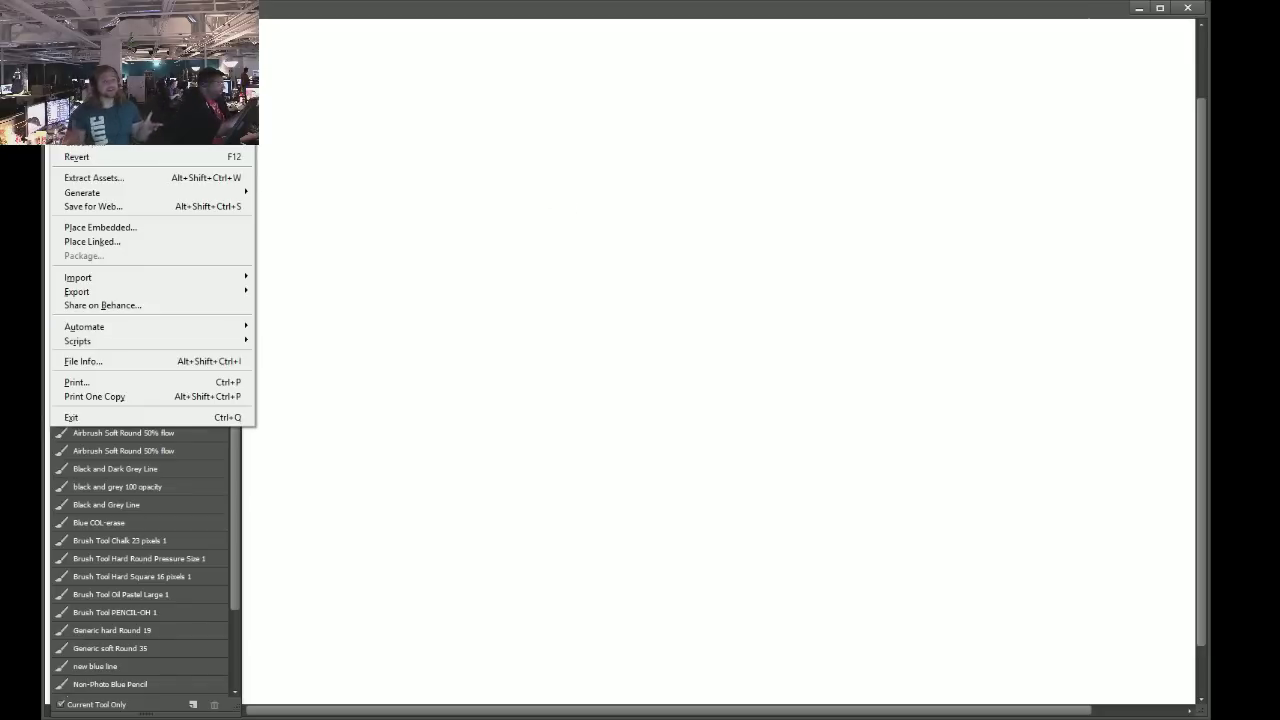
key(Escape)
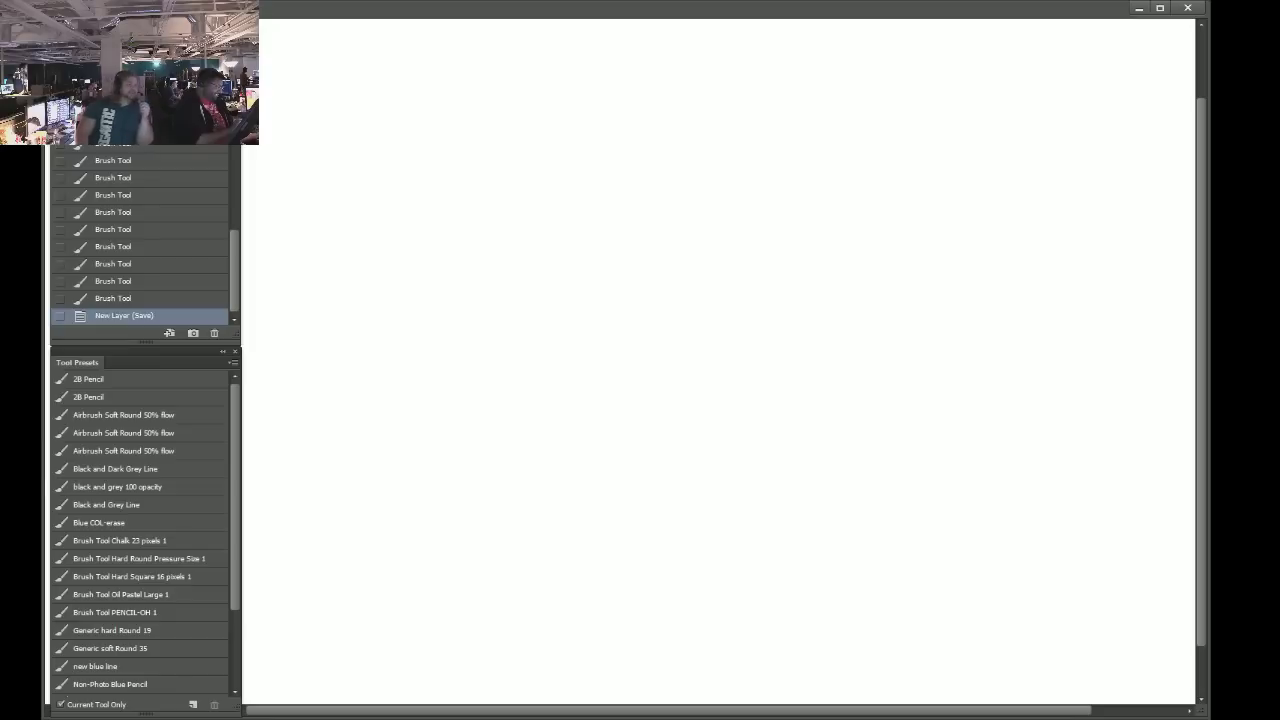
Switch to the Lore document in Google Docs and review the notes on Winly the Storm Empress and Pelican the Boozed.
mouse_move(187, 719)
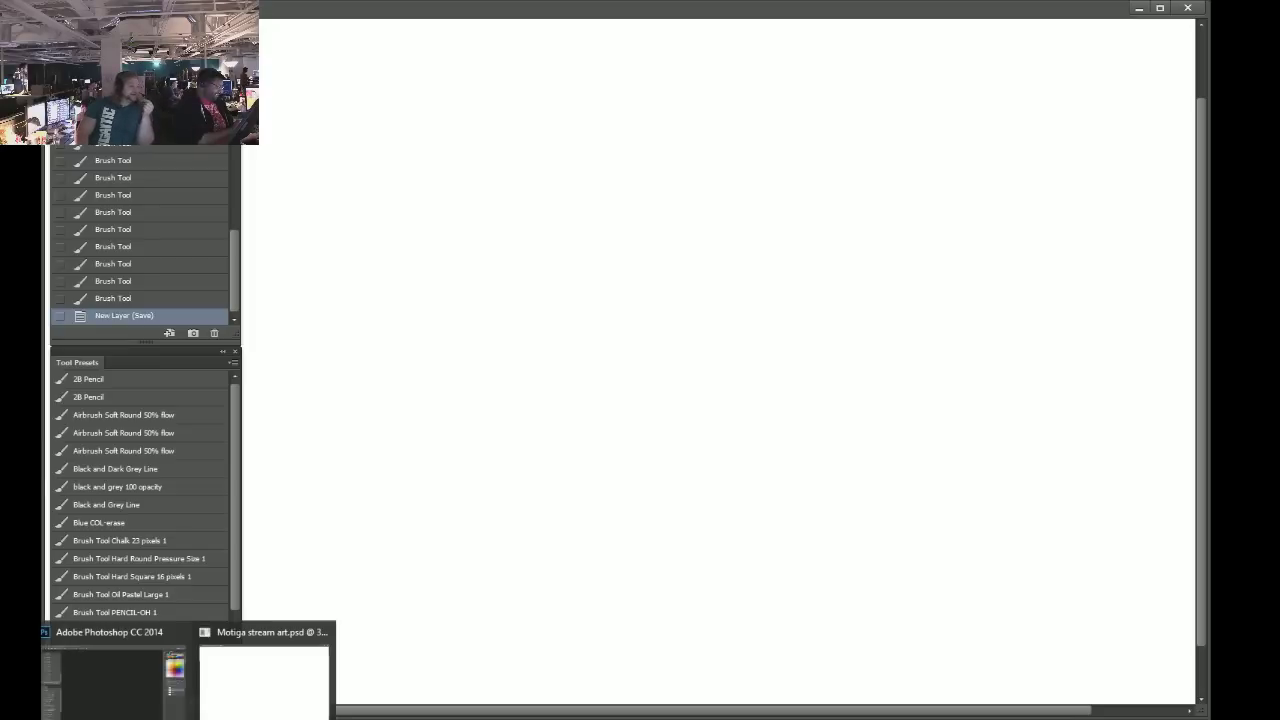
click(238, 688)
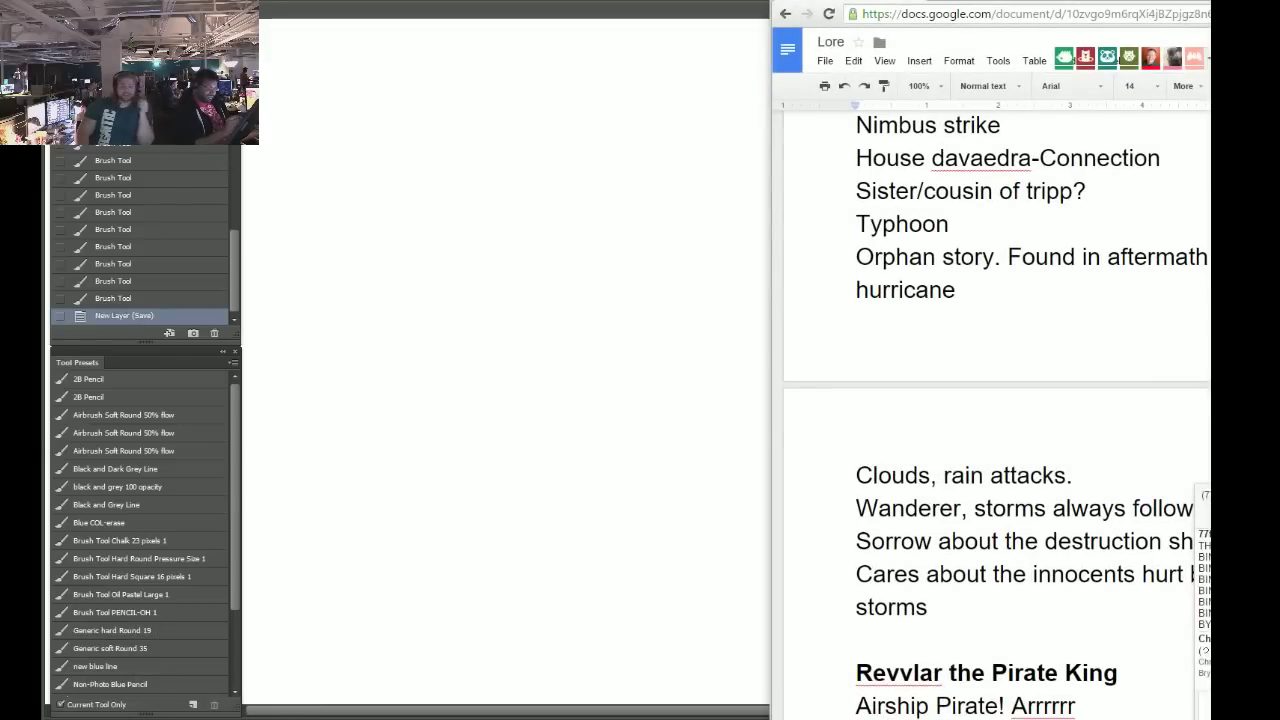
scroll(996, 414, down, 3)
scroll(996, 414, up, 6)
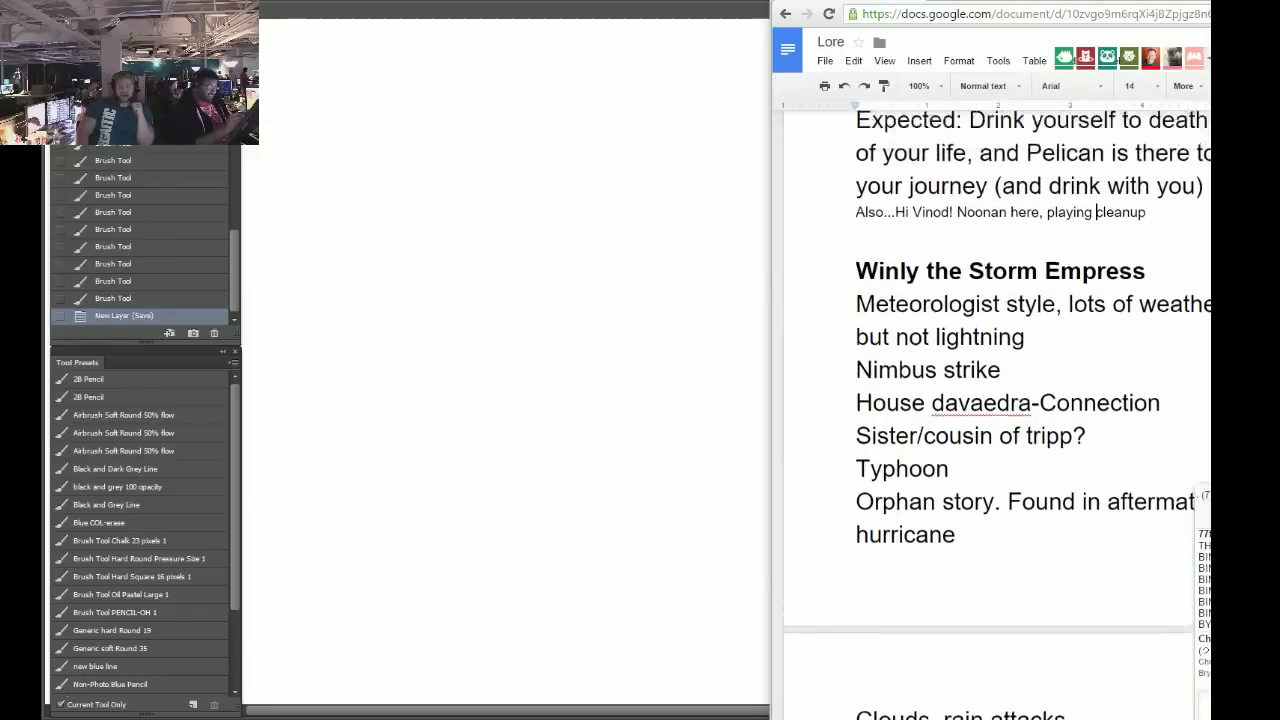
scroll(996, 414, up, 3)
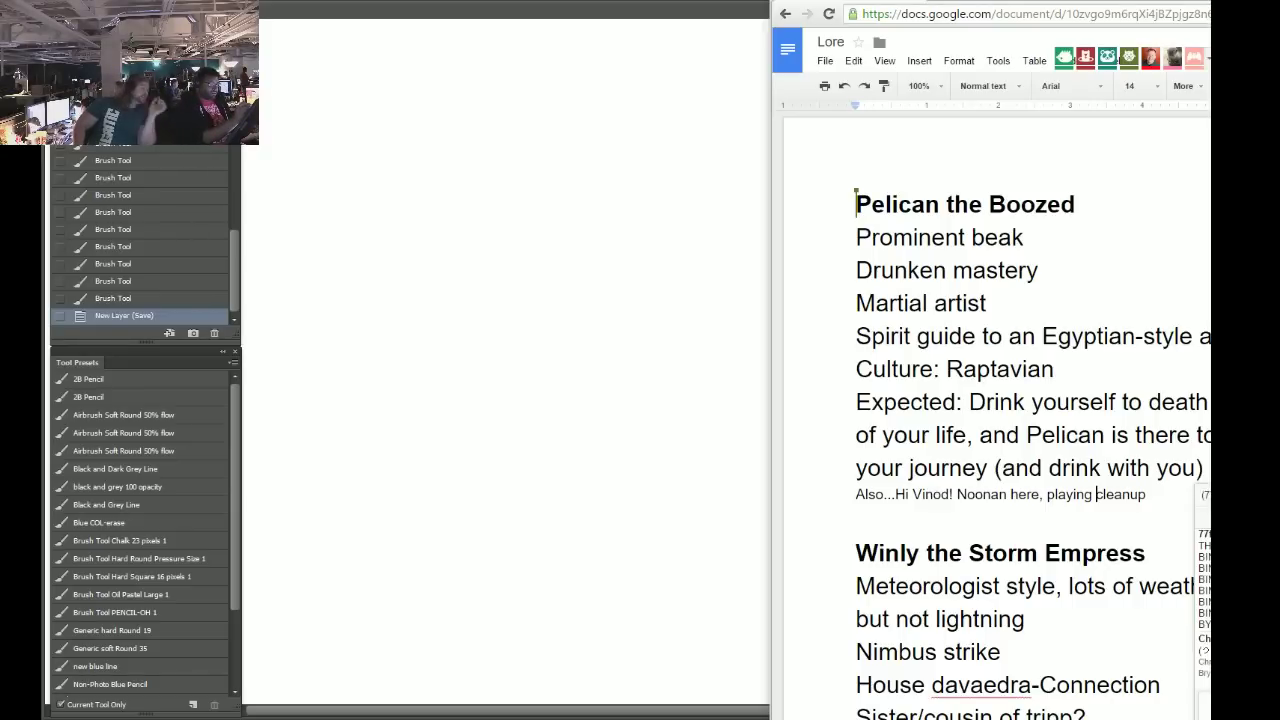
key(super+Down)
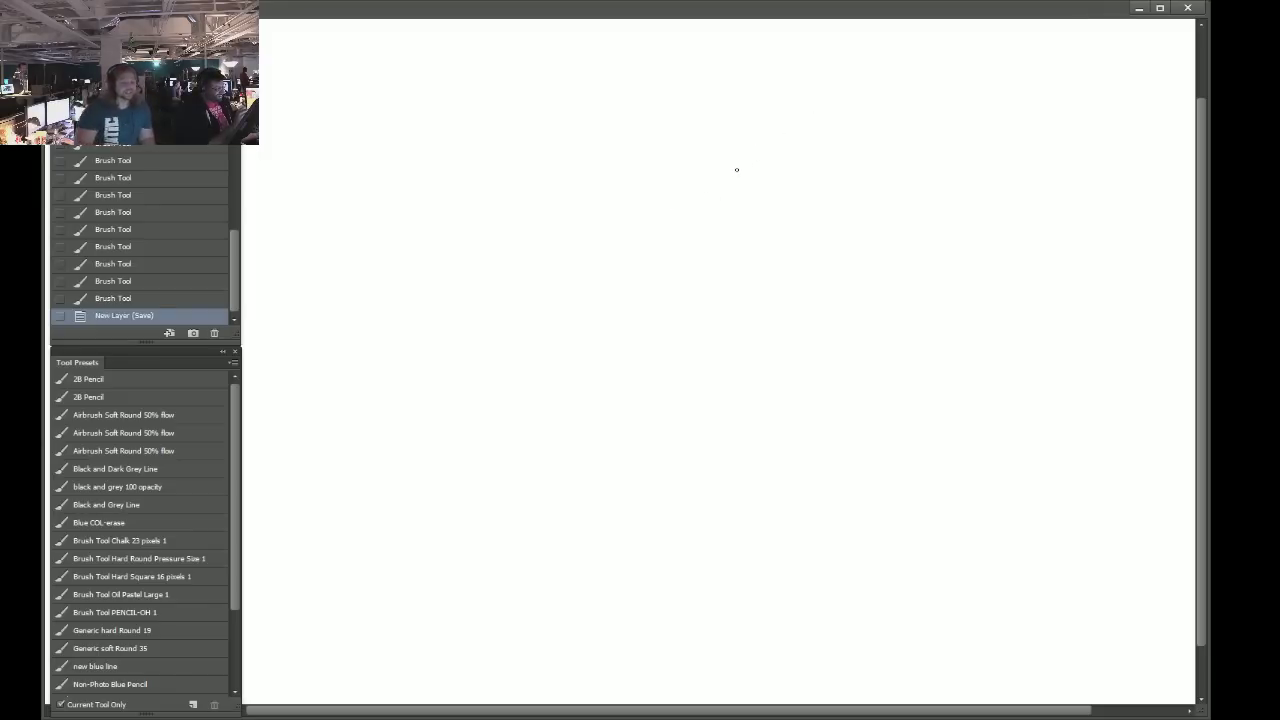
Sketch a small faint oval with a thin curved line rising from it on the blank canvas with the Brush.
mouse_move(708, 160)
mouse_down()
mouse_move(751, 142)
mouse_move(759, 113)
mouse_move(741, 130)
mouse_up()
drag(741, 130, 759, 113)
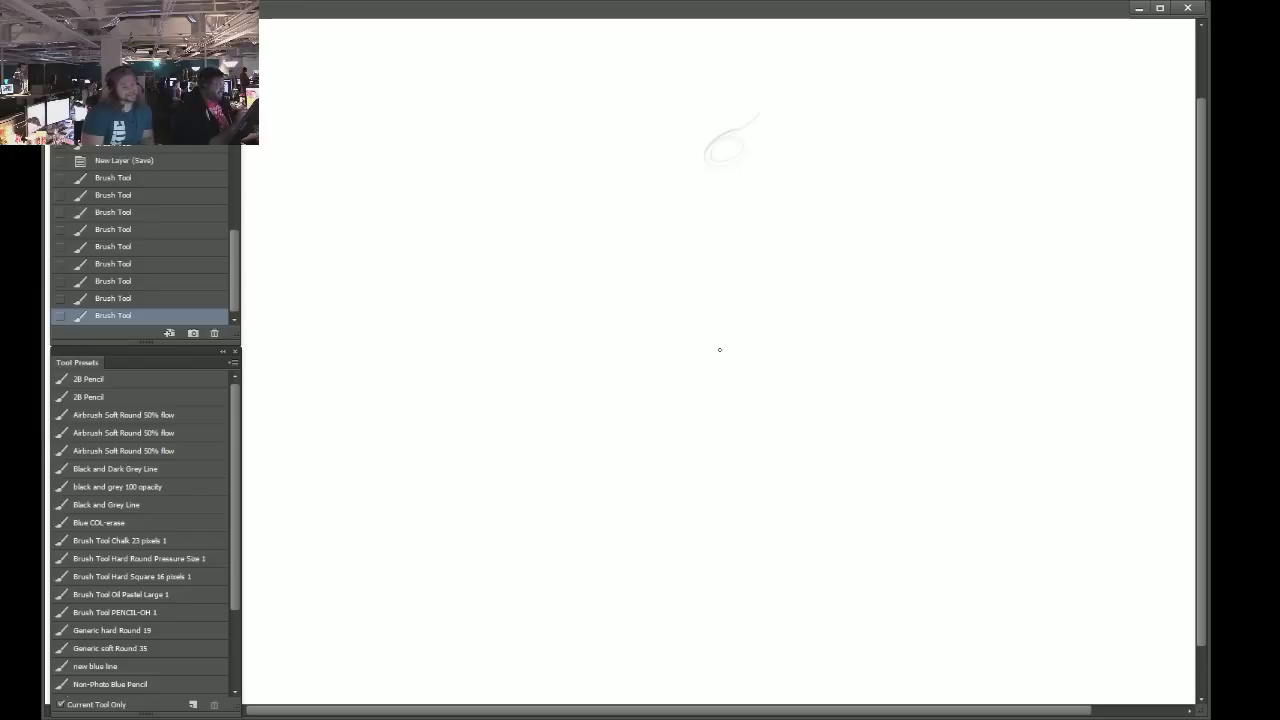